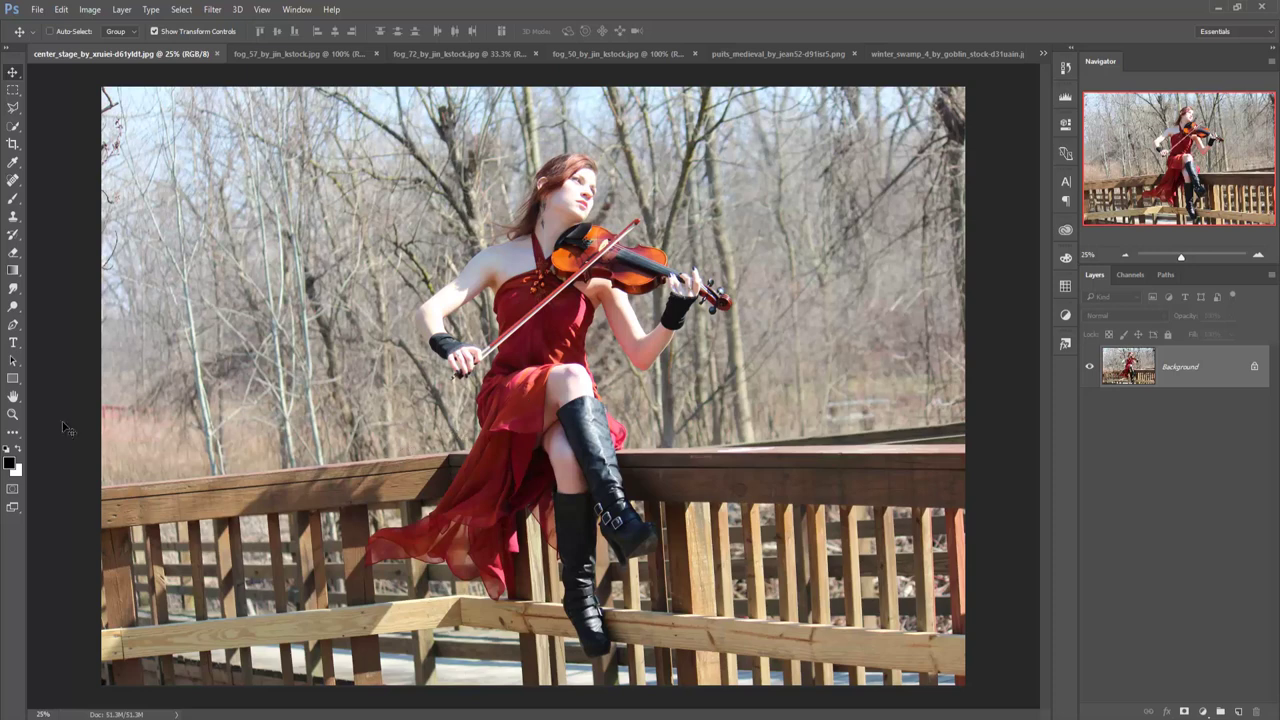
Select the Pen Tool from the toolbar flyout, ready to draw in Path mode.
drag(16, 331, 62, 328)
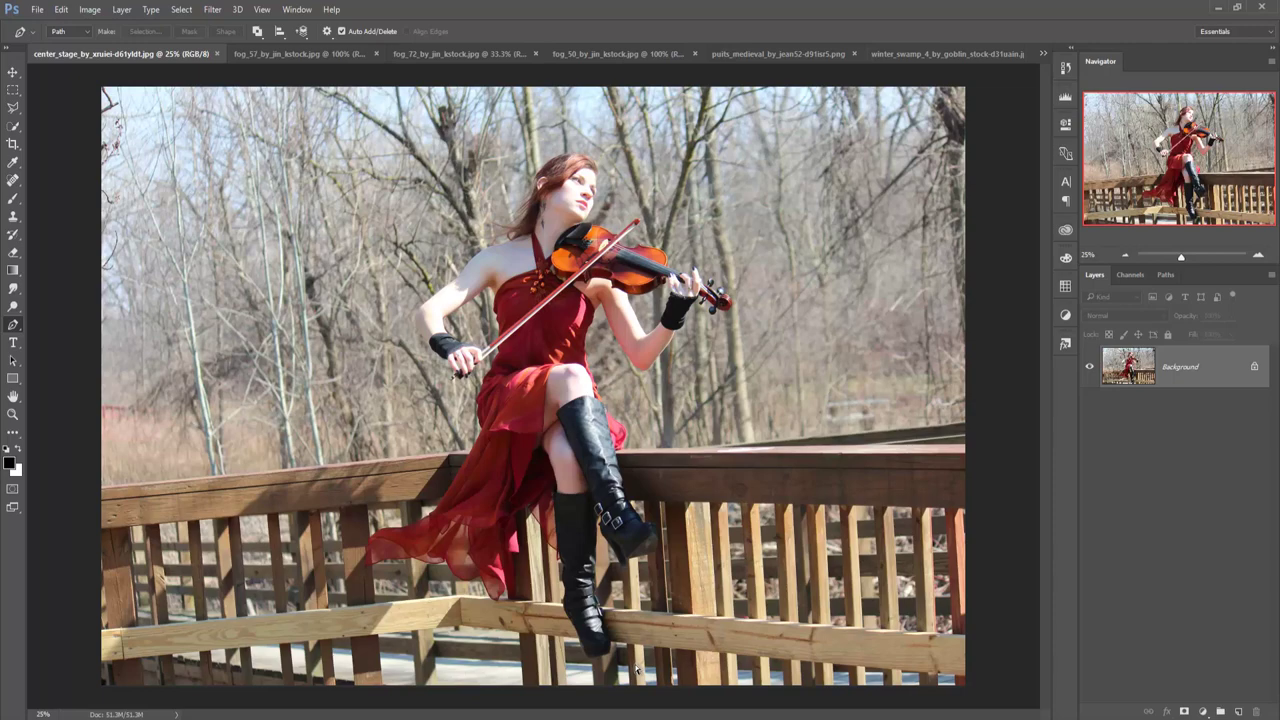
Zoom in to 300% and start the outline at the boot, tracing up the dress edge.
key(ctrl+plus)
key(ctrl+plus)
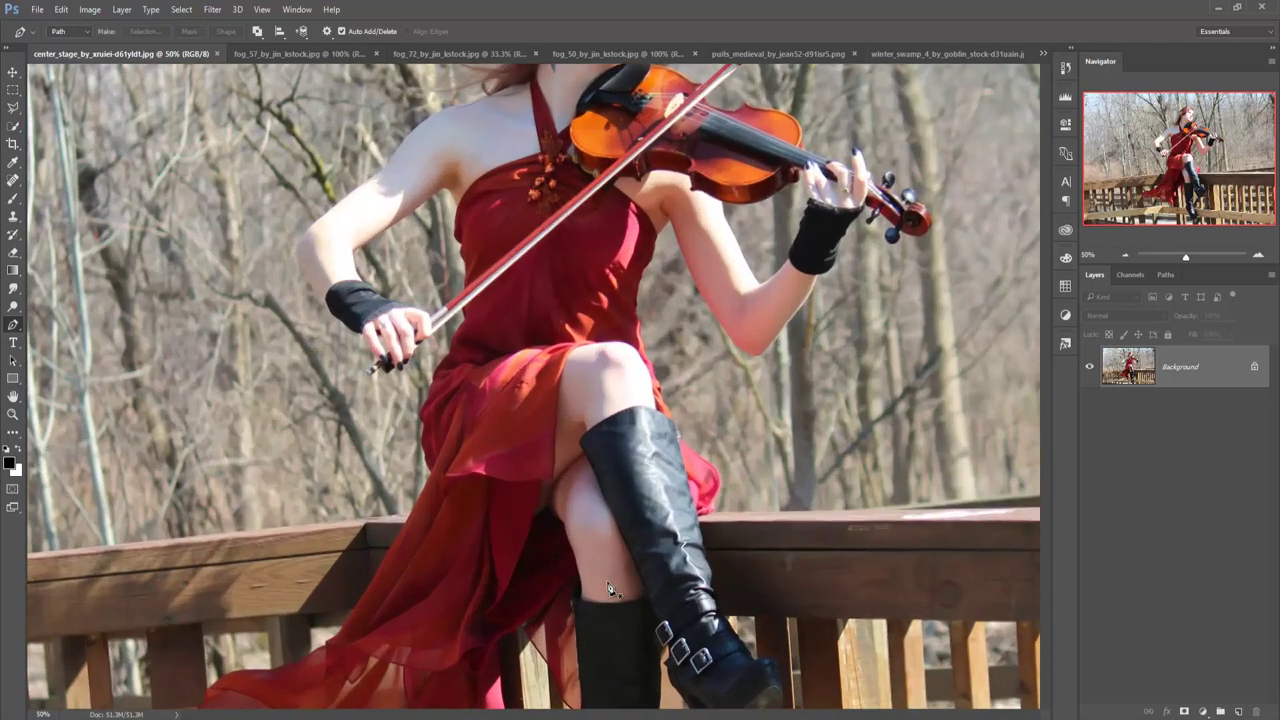
key(ctrl+plus)
key(ctrl+plus)
key(ctrl+plus)
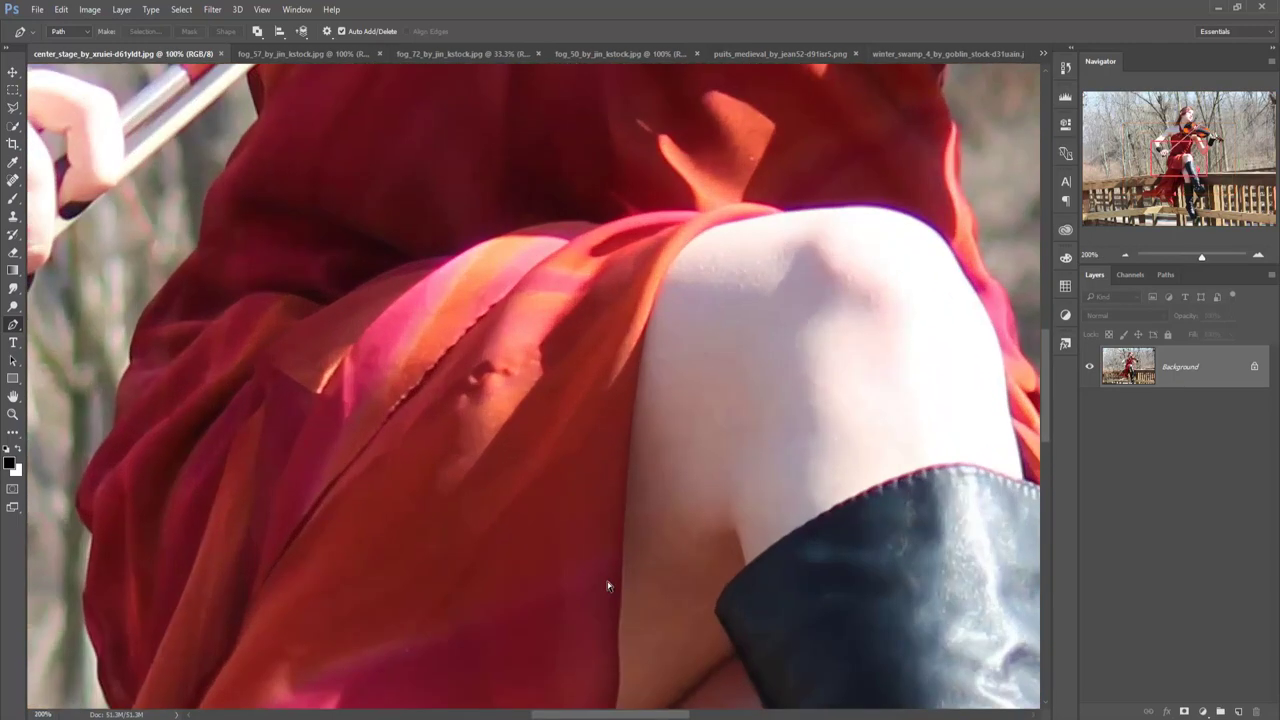
key(ctrl+plus)
drag(680, 566, 729, 407)
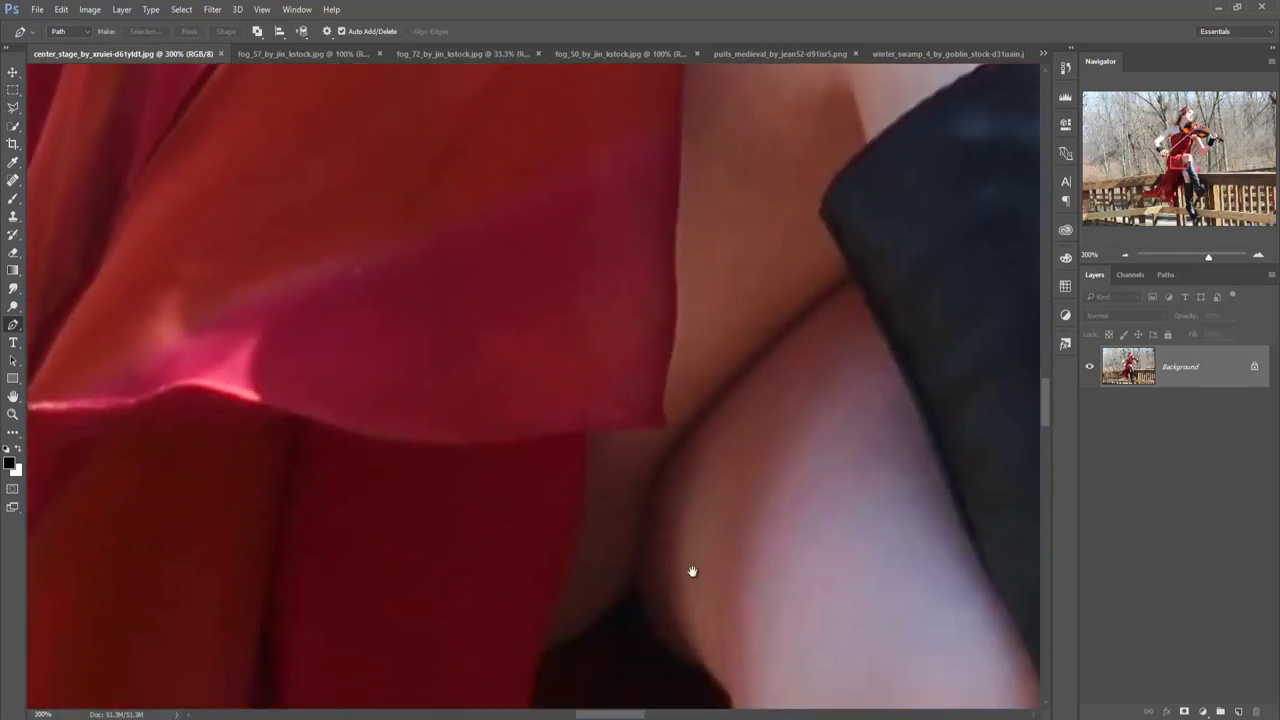
drag(689, 571, 683, 383)
drag(677, 551, 668, 358)
mouse_move(745, 640)
mouse_down()
mouse_move(740, 506)
mouse_move(451, 177)
mouse_up()
drag(683, 529, 626, 260)
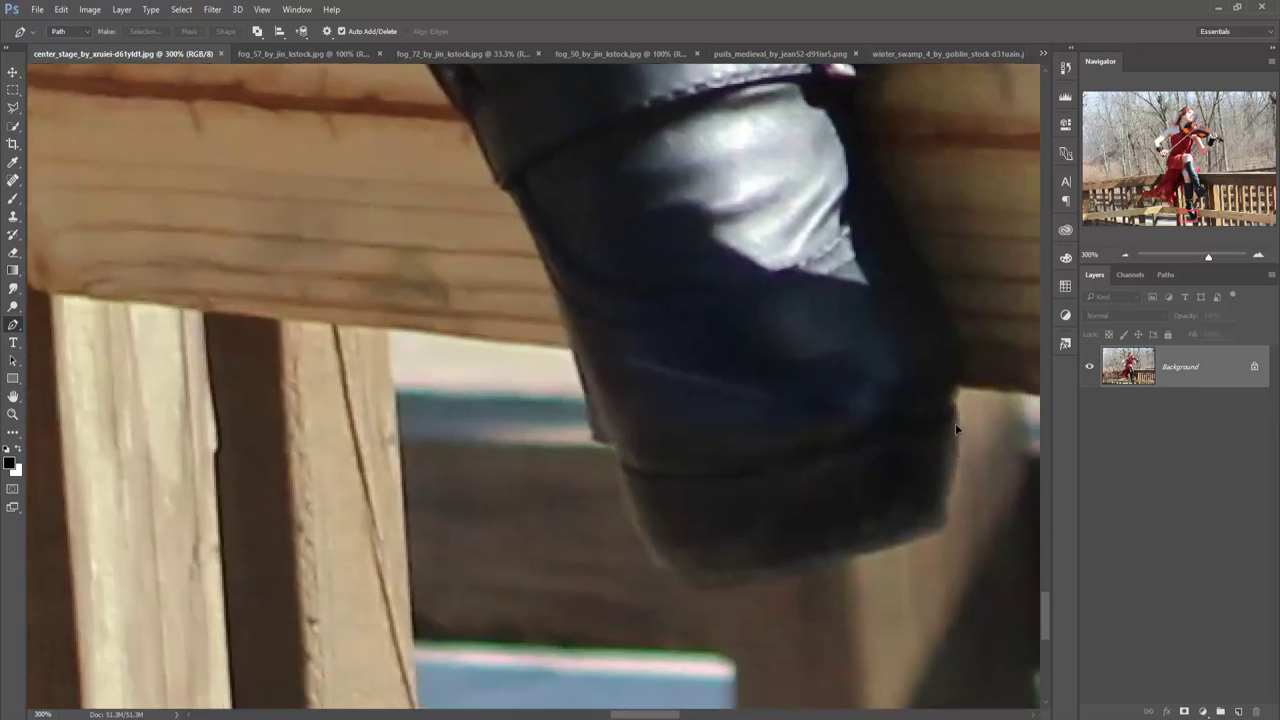
click(957, 411)
click(700, 578)
click(610, 455)
drag(610, 455, 714, 606)
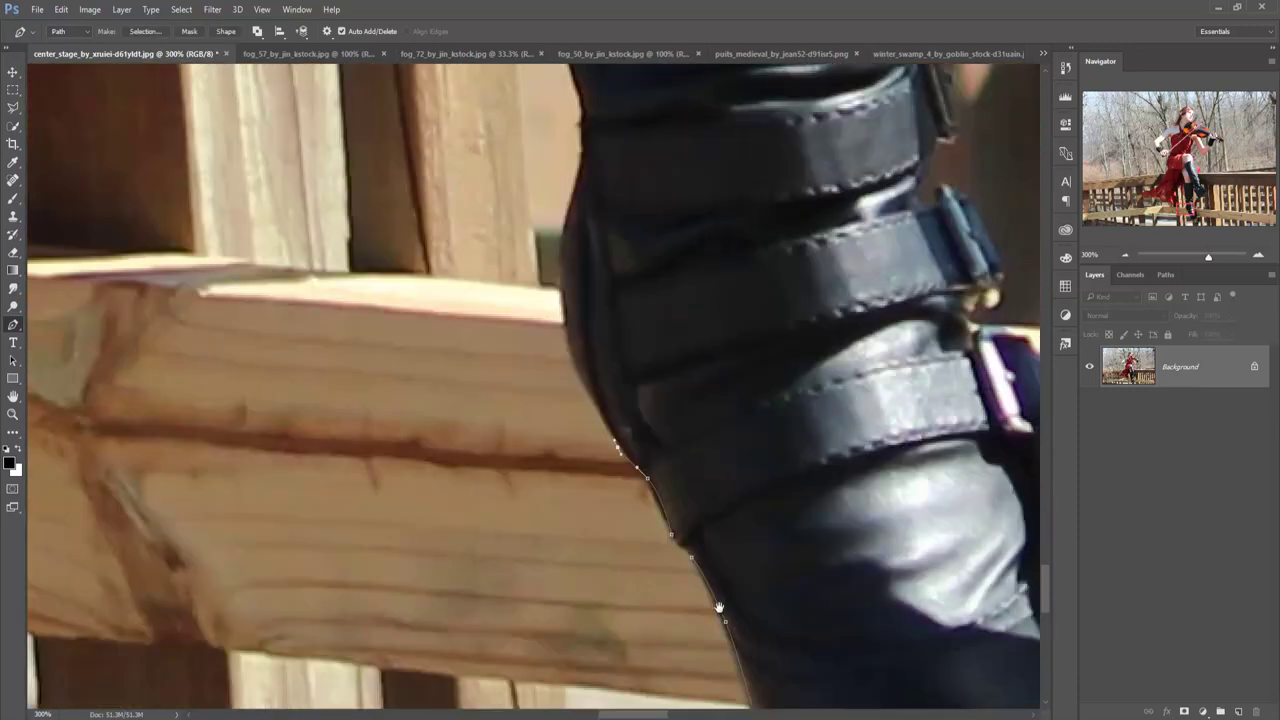
mouse_move(651, 323)
mouse_down()
mouse_move(573, 443)
mouse_move(580, 591)
mouse_up()
click(449, 343)
click(363, 157)
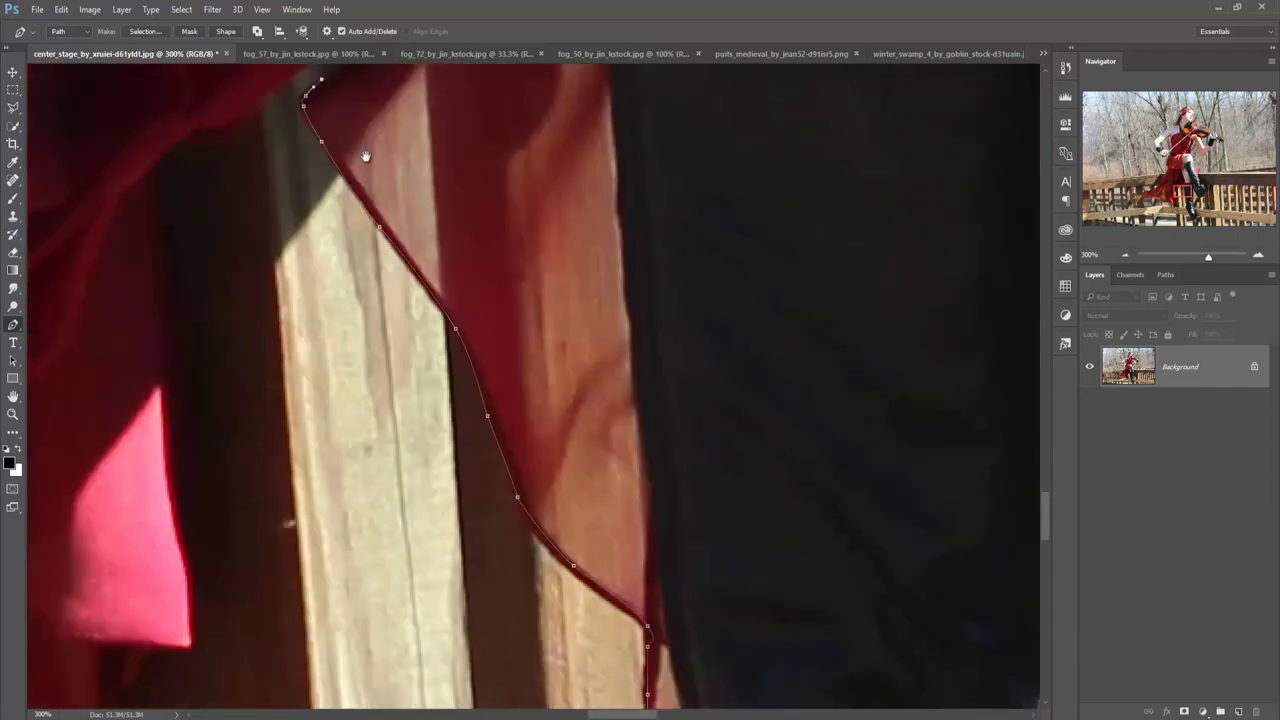
drag(363, 157, 400, 343)
click(288, 633)
click(262, 655)
drag(246, 683, 276, 428)
click(330, 440)
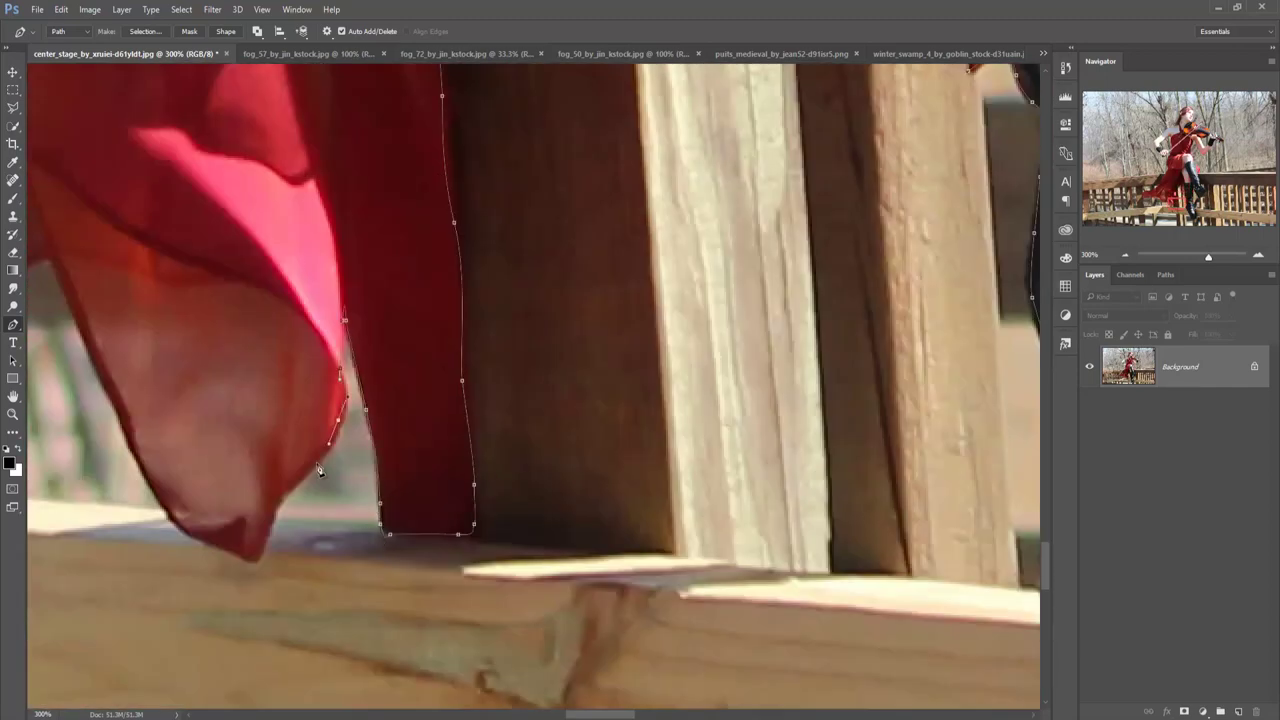
Continue the outline along the fabric hem and upper fabric edge toward the bow hand.
drag(60, 280, 560, 420)
drag(300, 430, 700, 300)
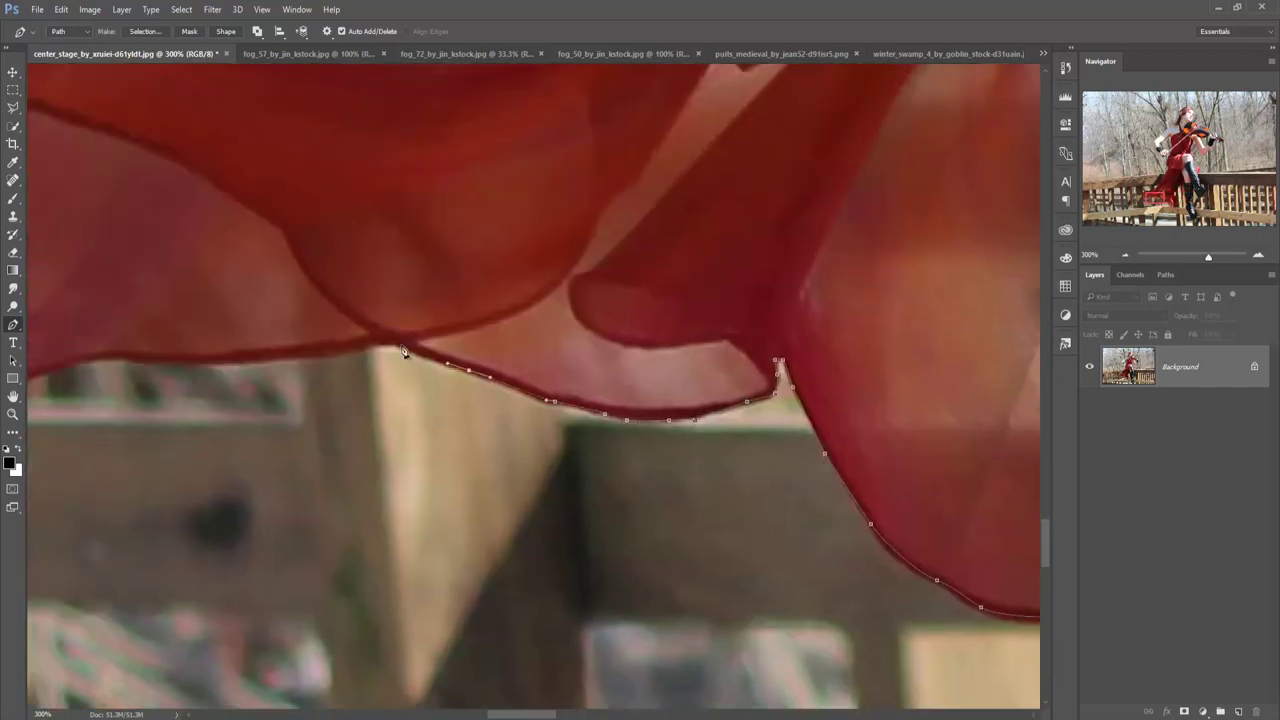
drag(400, 380, 800, 420)
click(575, 434)
click(500, 462)
click(545, 108)
drag(545, 108, 386, 490)
click(650, 455)
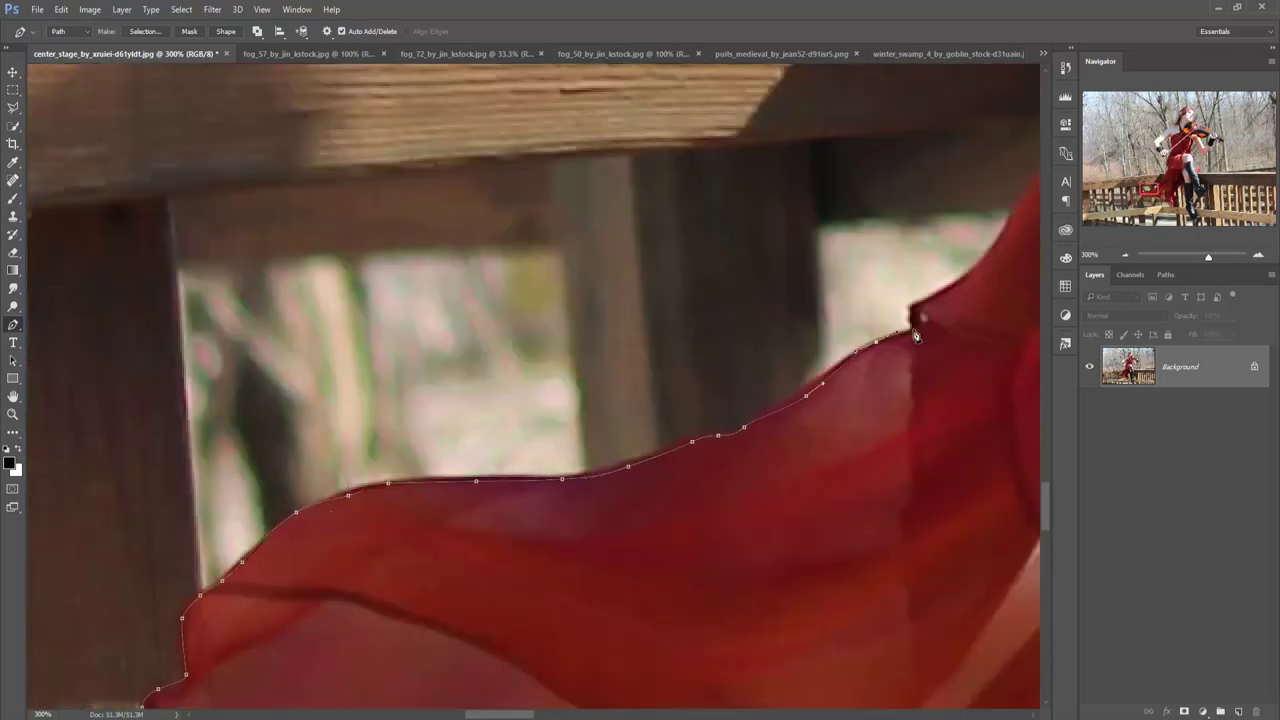
click(905, 318)
drag(905, 318, 431, 397)
click(600, 122)
drag(600, 122, 650, 560)
drag(729, 363, 700, 600)
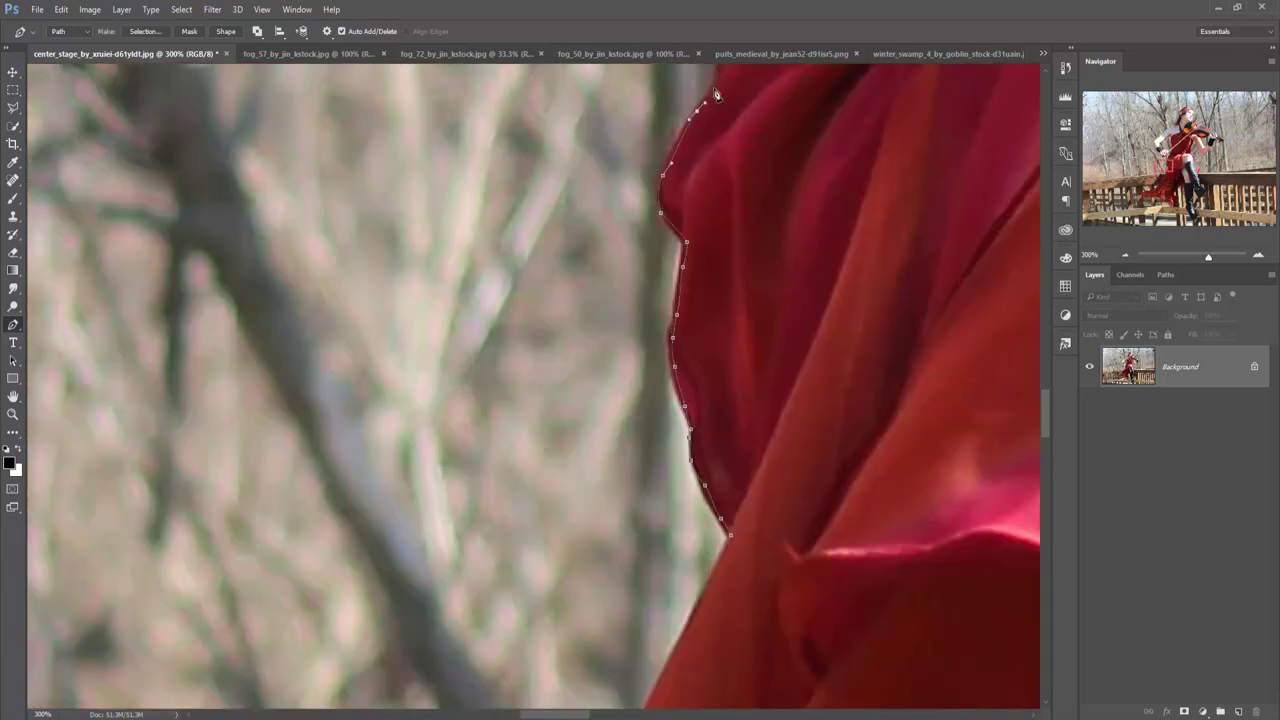
Trace the outline around the bow hand, arm, shoulder and top of the hair.
click(771, 322)
drag(800, 210, 790, 700)
click(833, 673)
drag(410, 396, 510, 90)
drag(861, 337, 924, 70)
click(660, 325)
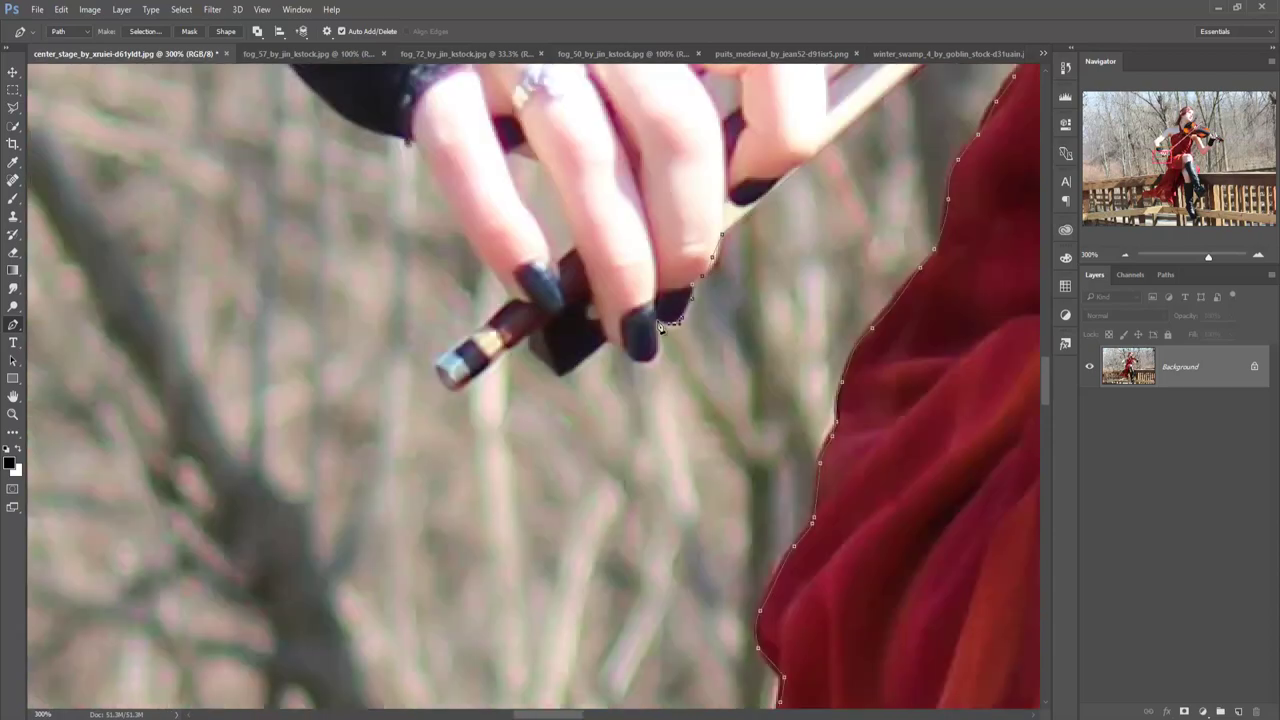
click(461, 216)
drag(461, 216, 603, 460)
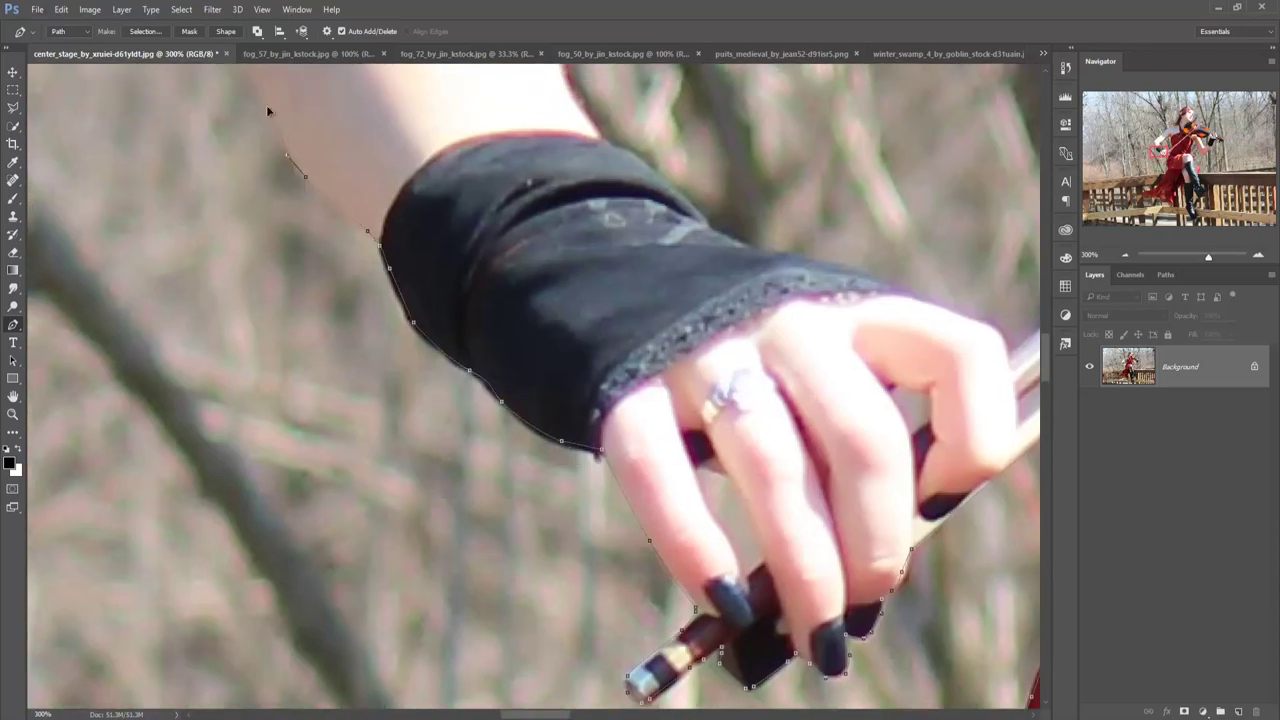
drag(268, 111, 483, 641)
click(715, 130)
drag(700, 140, 286, 449)
click(437, 231)
drag(531, 172, 564, 152)
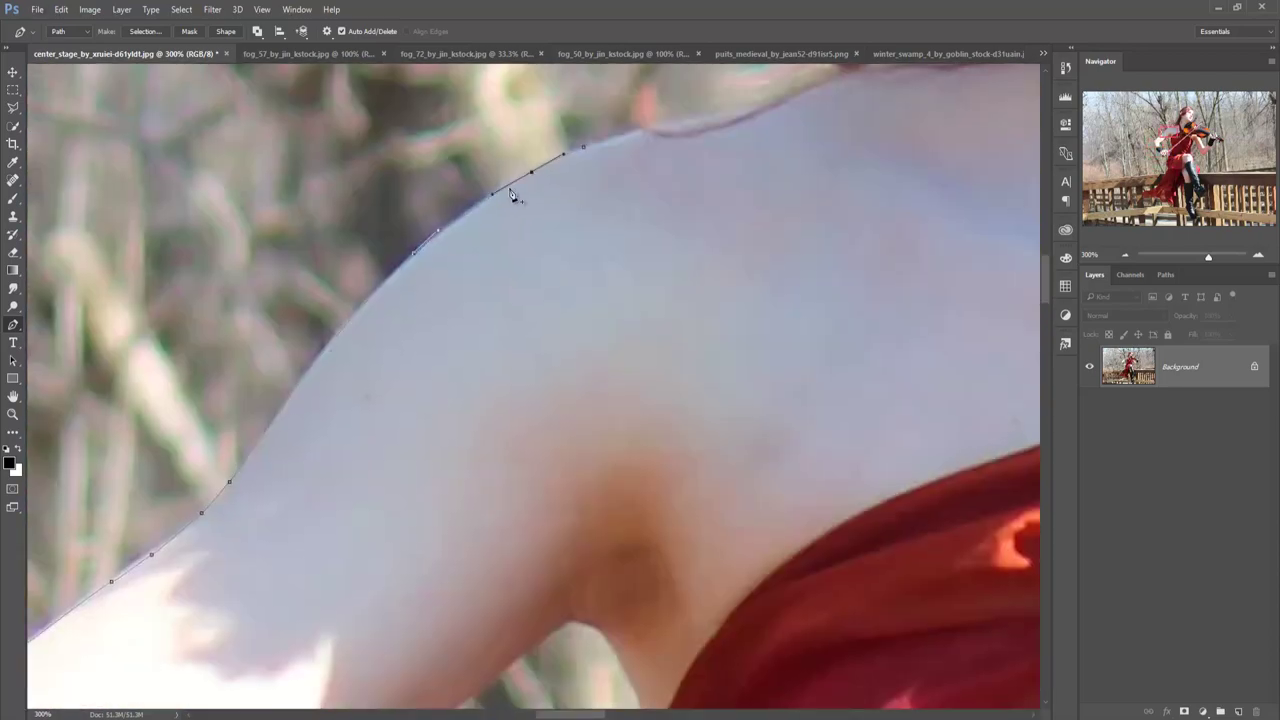
click(692, 120)
click(760, 101)
click(814, 78)
drag(838, 65, 660, 370)
drag(660, 370, 685, 352)
drag(822, 101, 724, 528)
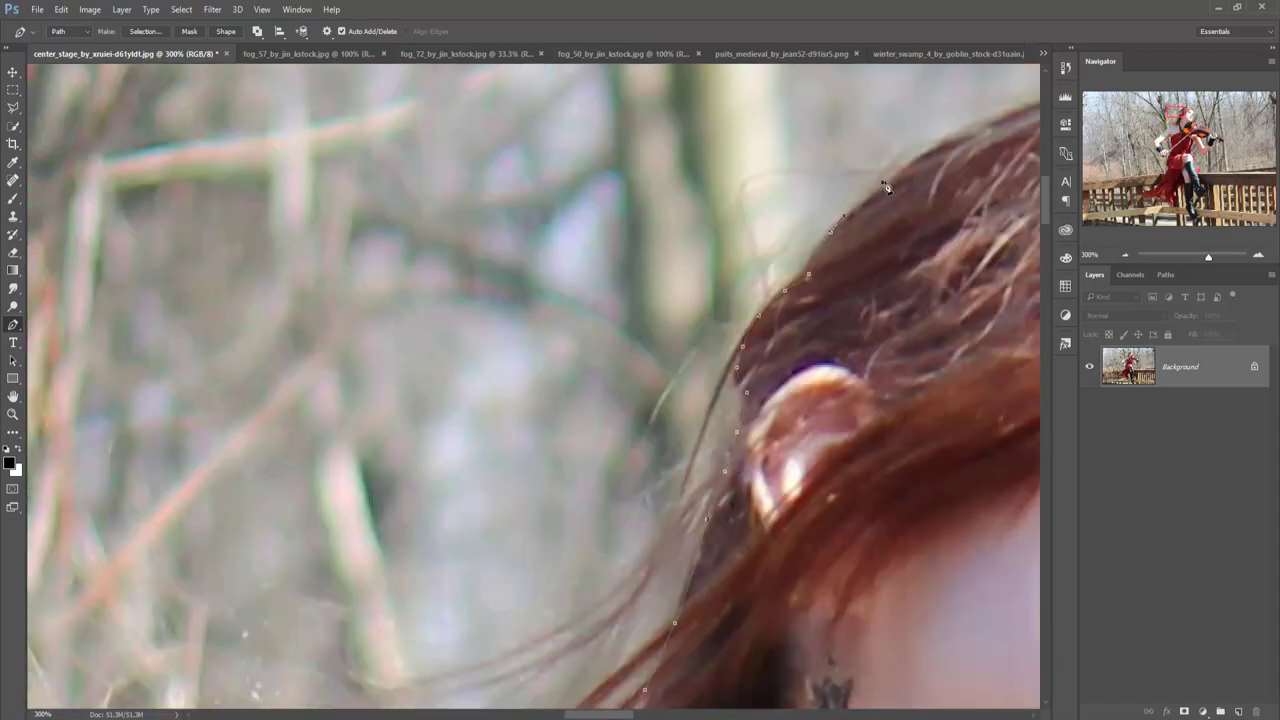
drag(886, 188, 236, 403)
click(570, 300)
drag(810, 645, 660, 293)
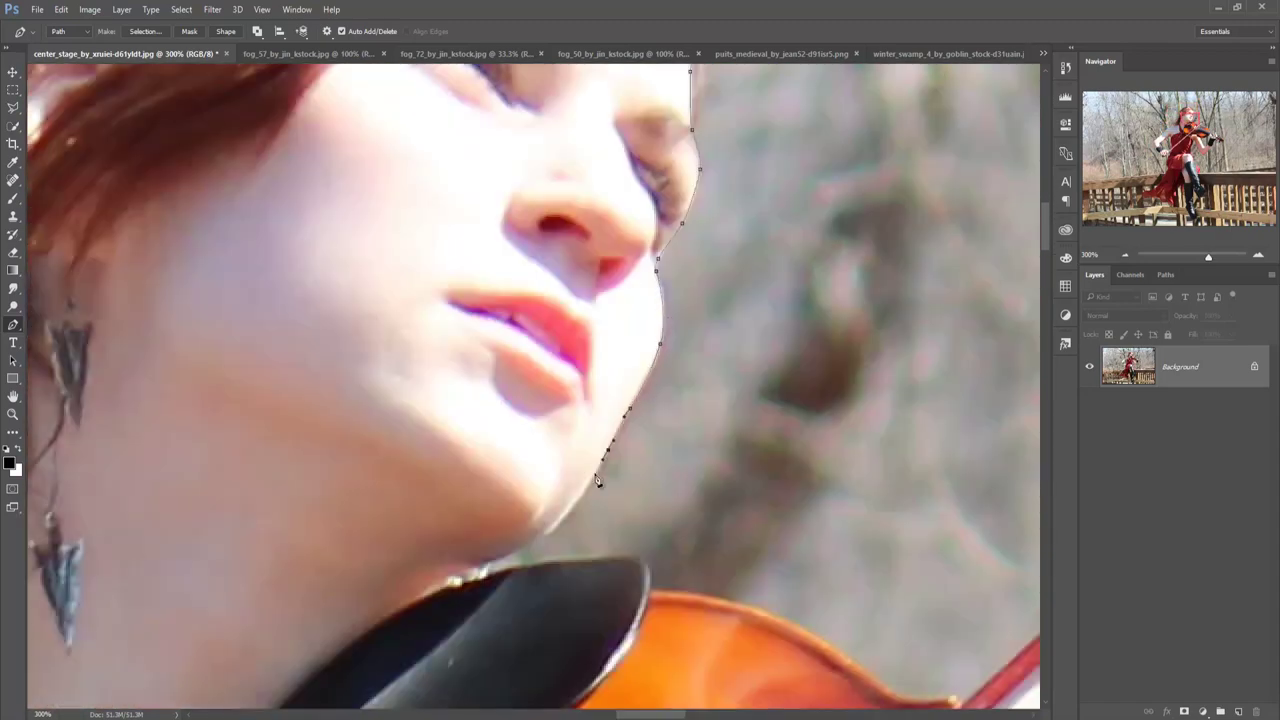
Follow the violin, bow tip and fretting hand, close the path, and fit the image on screen.
drag(952, 703, 347, 648)
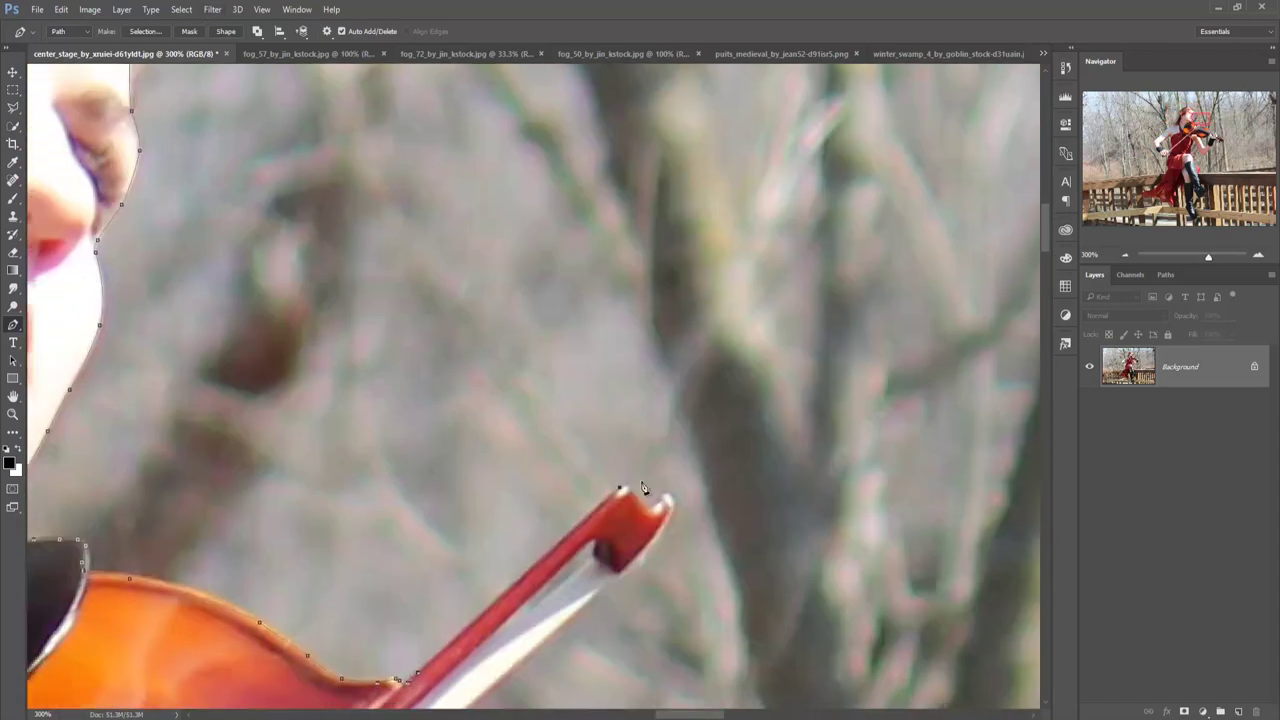
drag(643, 488, 736, 298)
drag(1012, 378, 620, 283)
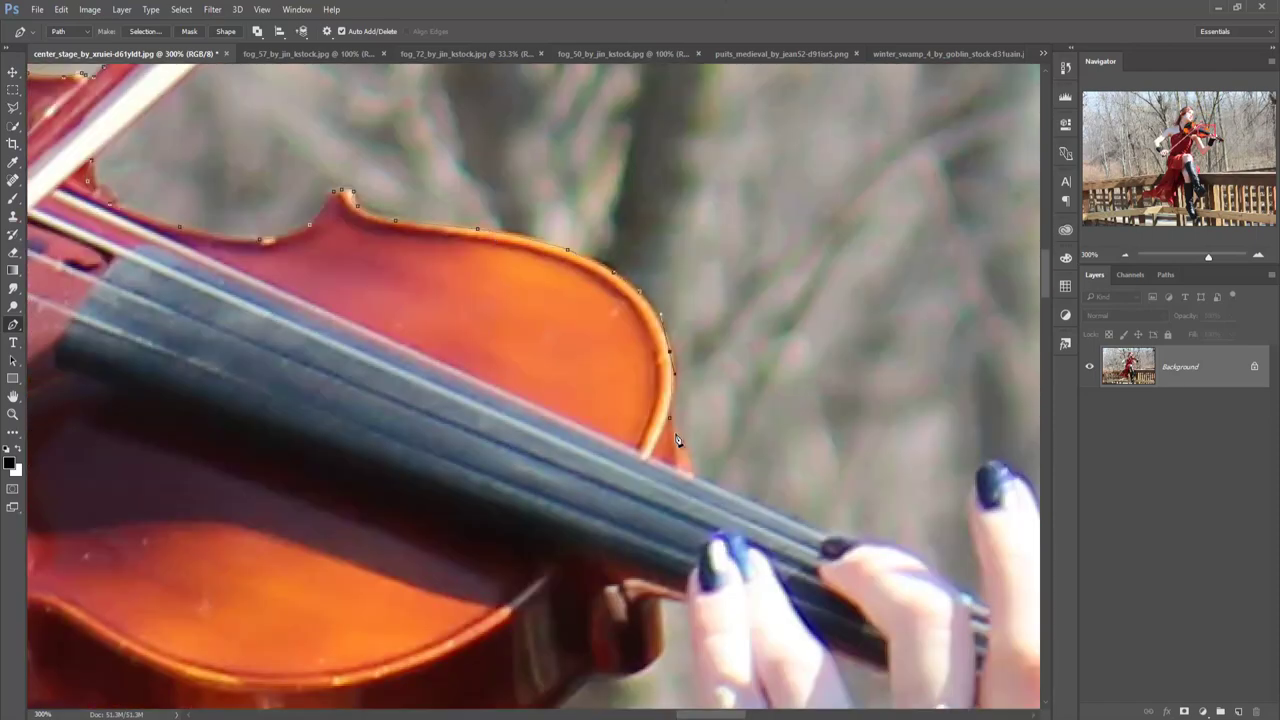
drag(1005, 468, 485, 287)
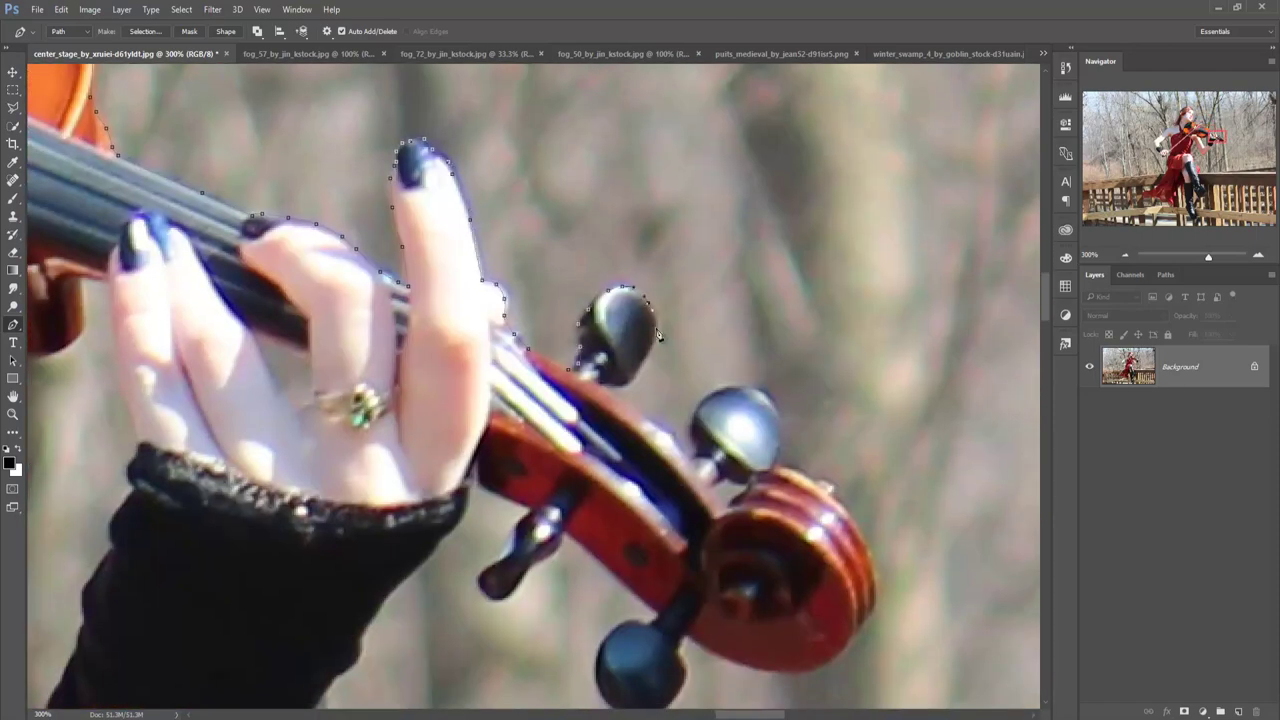
scroll(623, 337, down, 5)
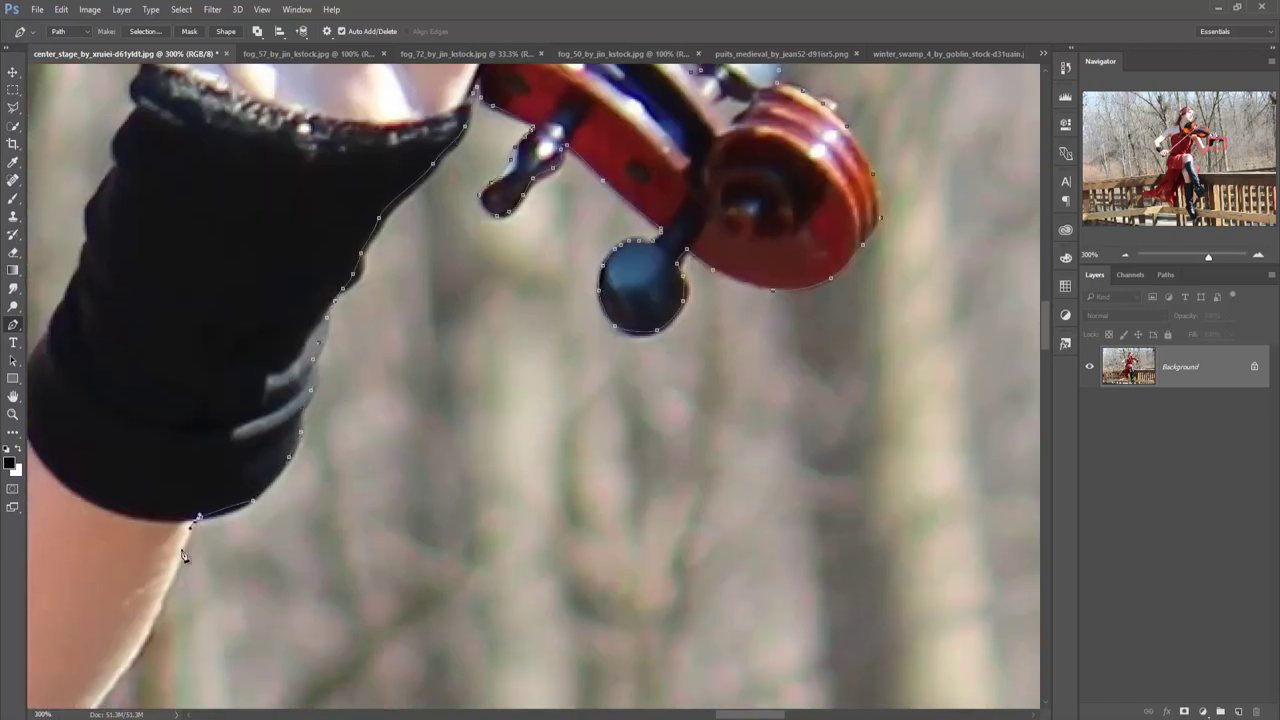
scroll(183, 557, down, 5)
scroll(409, 537, down, 5)
scroll(362, 430, up, 5)
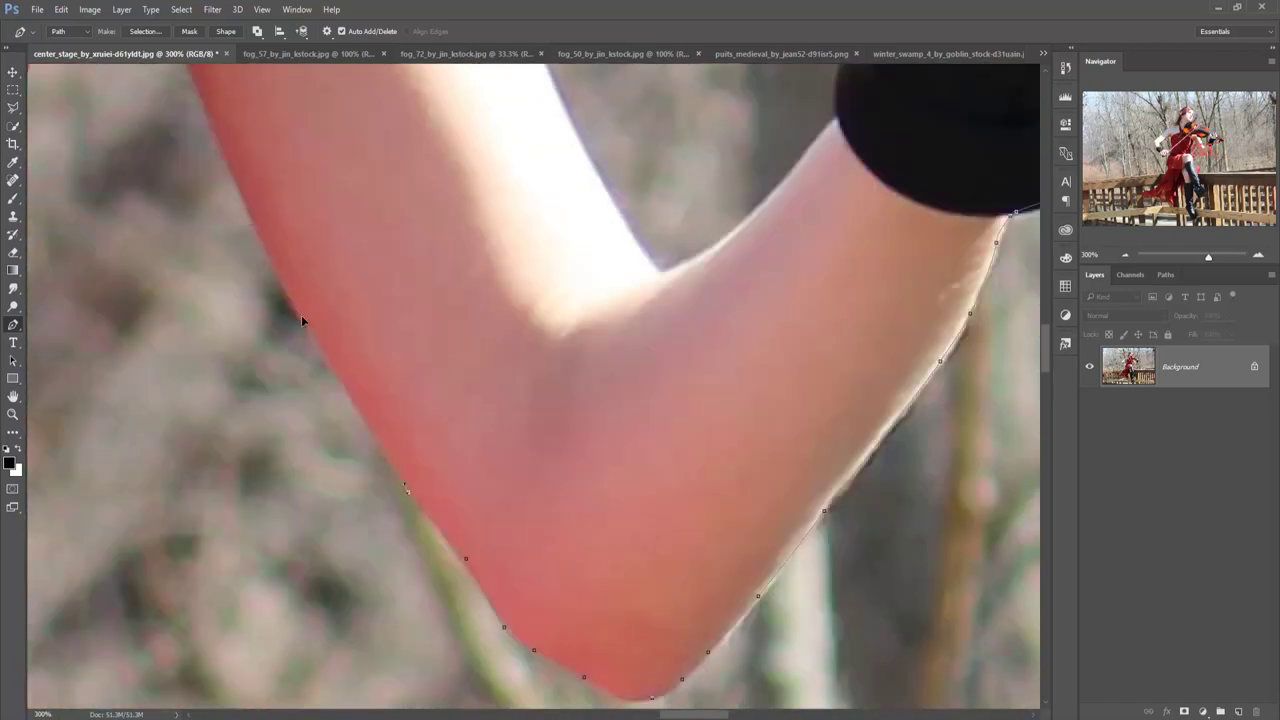
scroll(301, 315, up, 3)
scroll(66, 516, down, 3)
scroll(423, 457, down, 3)
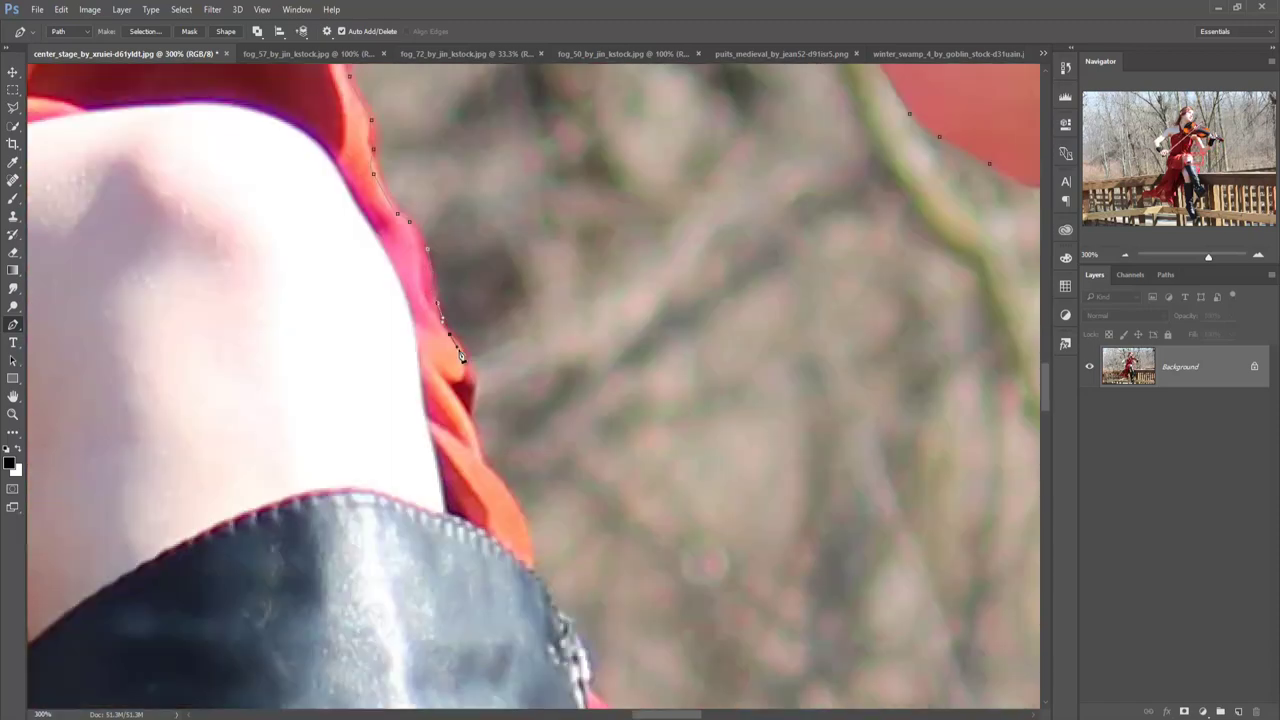
scroll(500, 480, down, 3)
scroll(660, 515, down, 3)
scroll(660, 515, down, 5)
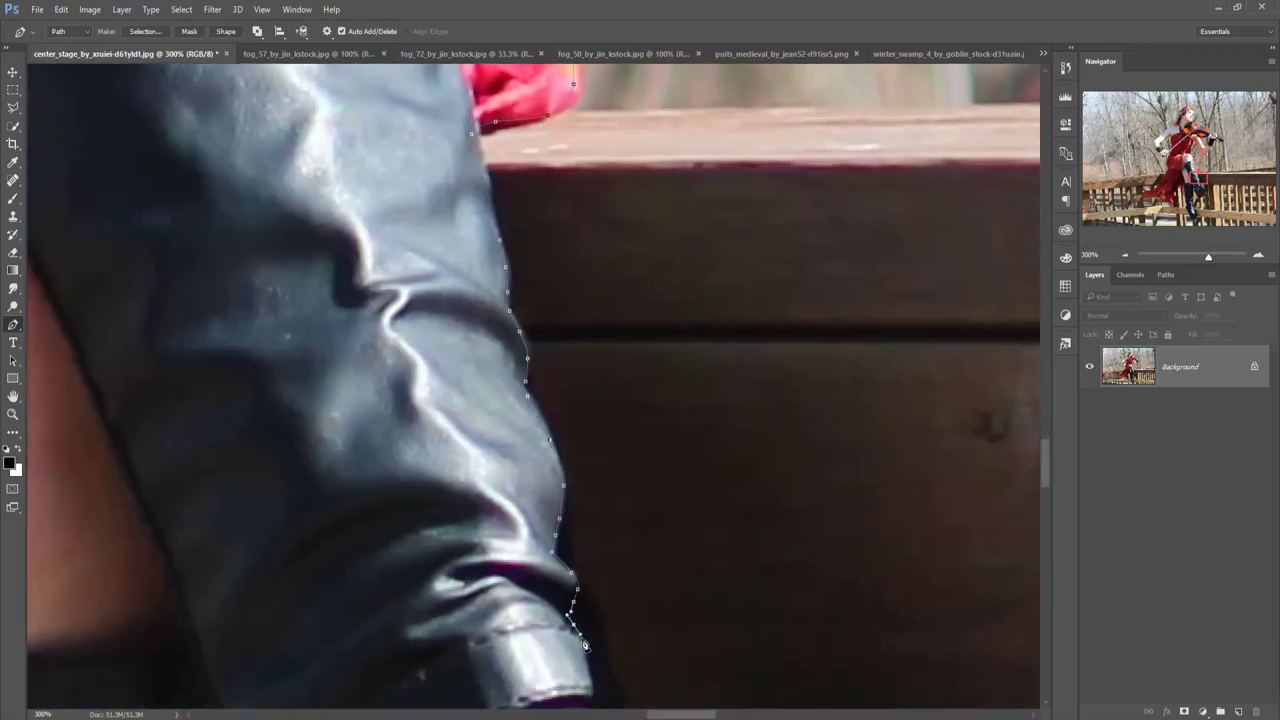
scroll(585, 645, down, 5)
scroll(585, 645, down, 4)
scroll(450, 500, down, 2)
scroll(318, 421, up, 4)
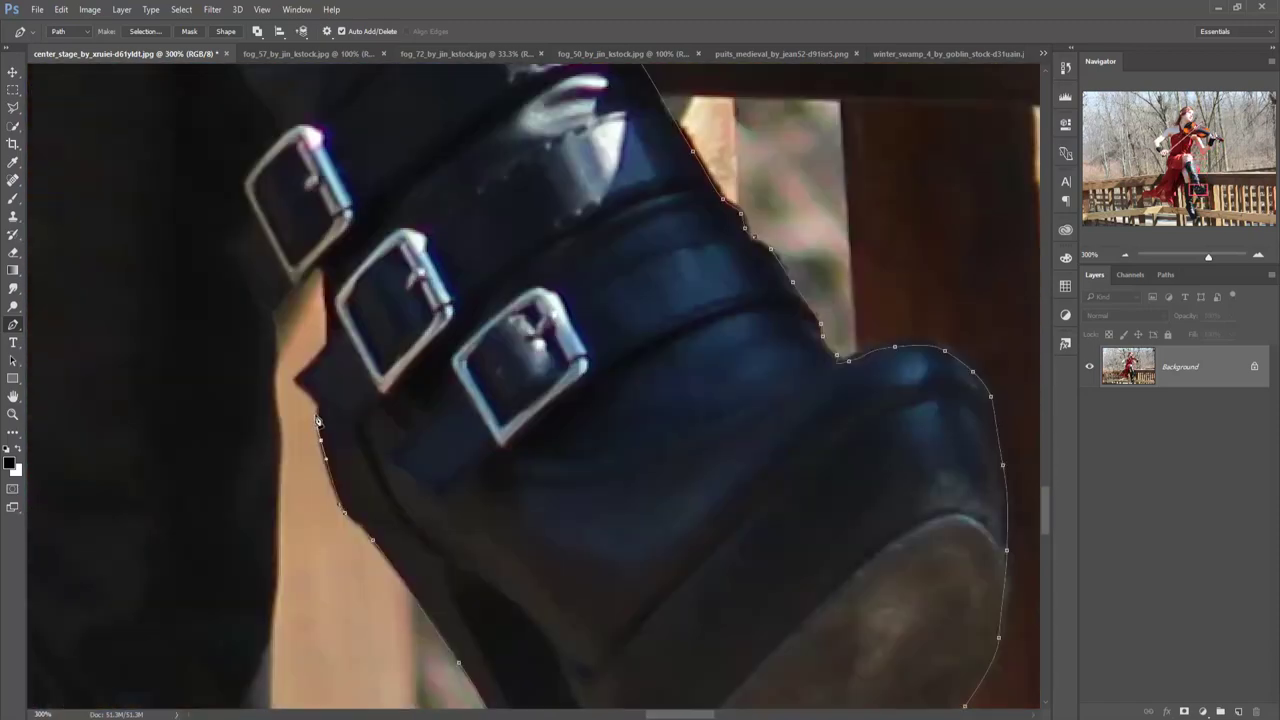
scroll(330, 380, up, 3)
scroll(370, 290, up, 3)
scroll(400, 187, up, 3)
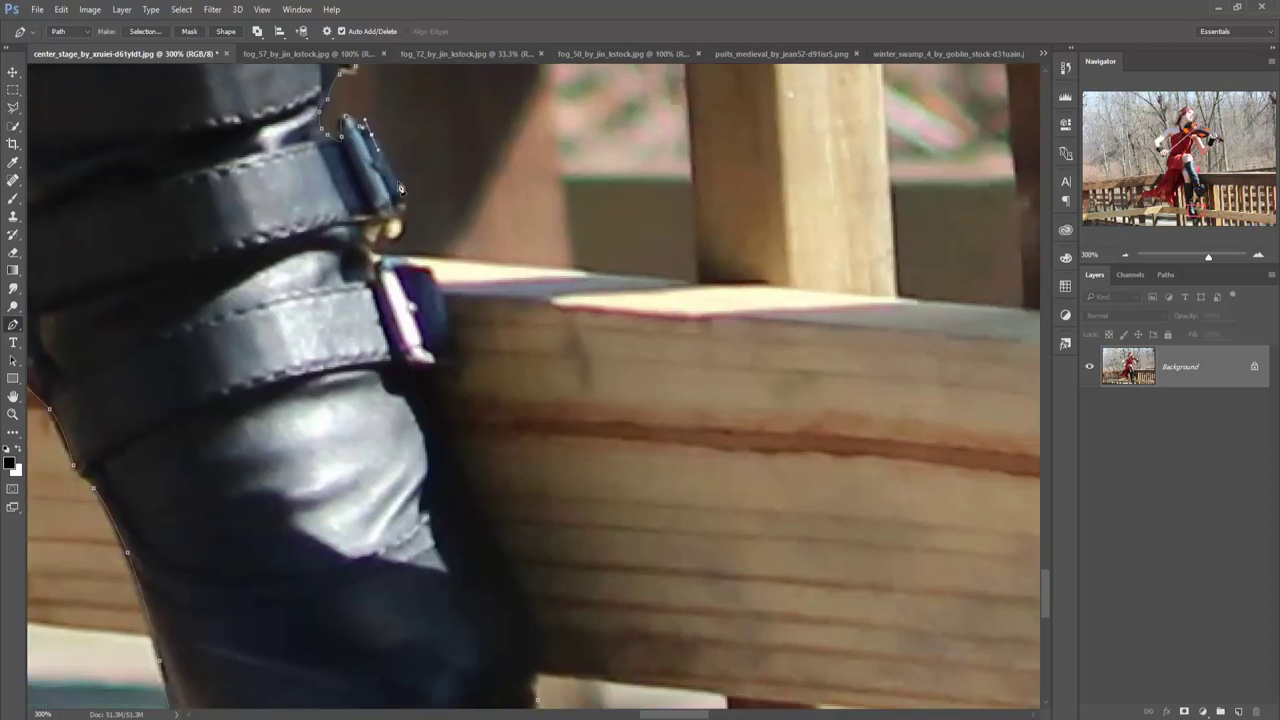
click(457, 385)
scroll(457, 385, down, 5)
key(ctrl+0)
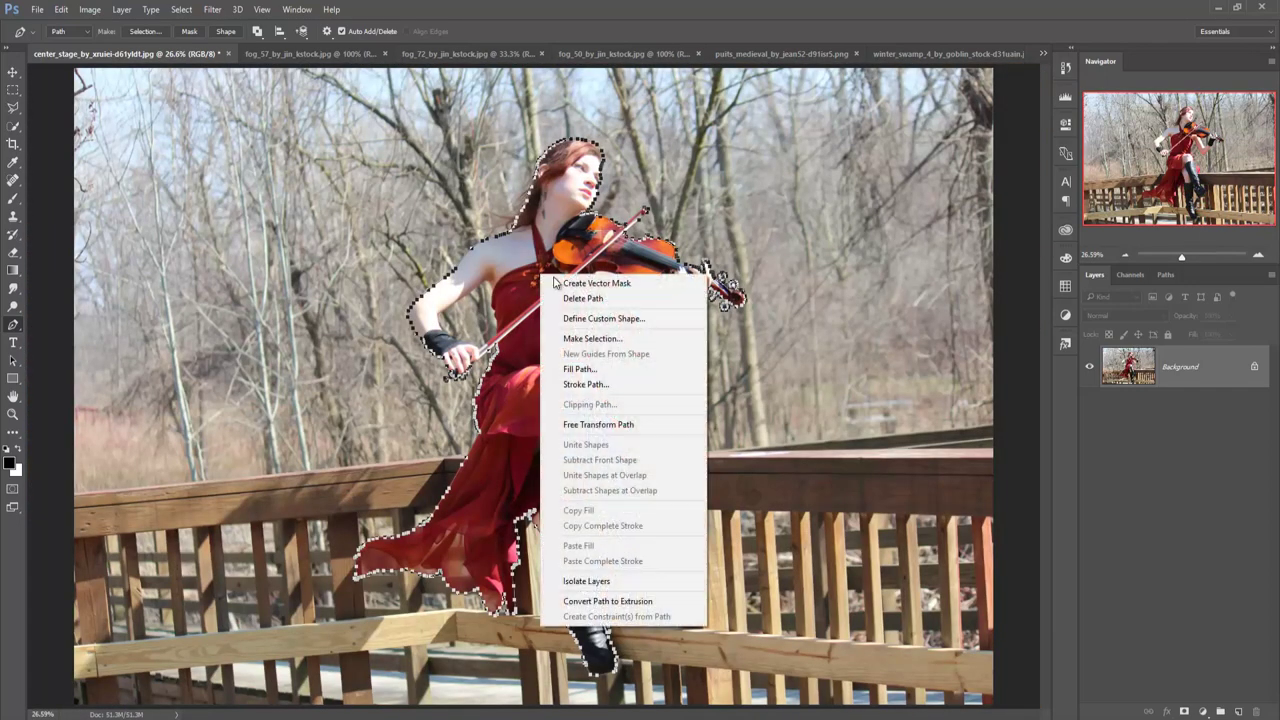
Convert the finished violinist path into a selection.
right_click(541, 274)
click(600, 338)
click(716, 220)
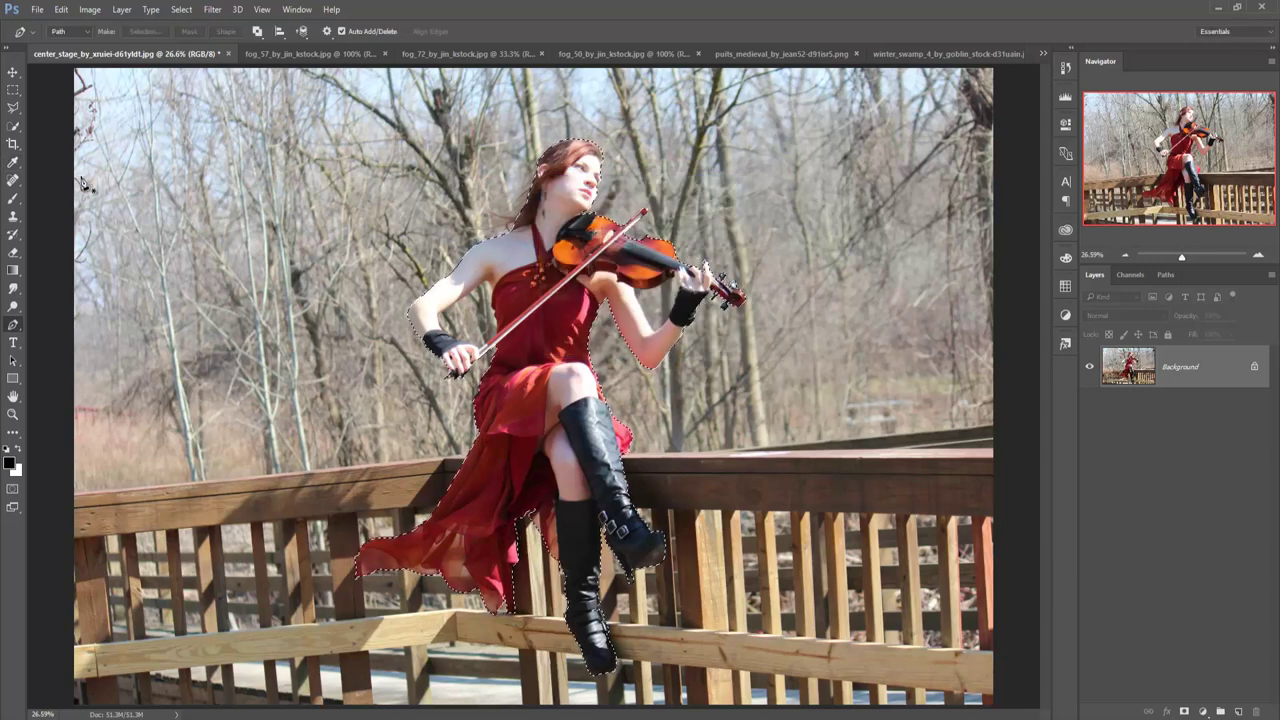
In Select and Mask, output the cut-out to a New Layer.
click(14, 126)
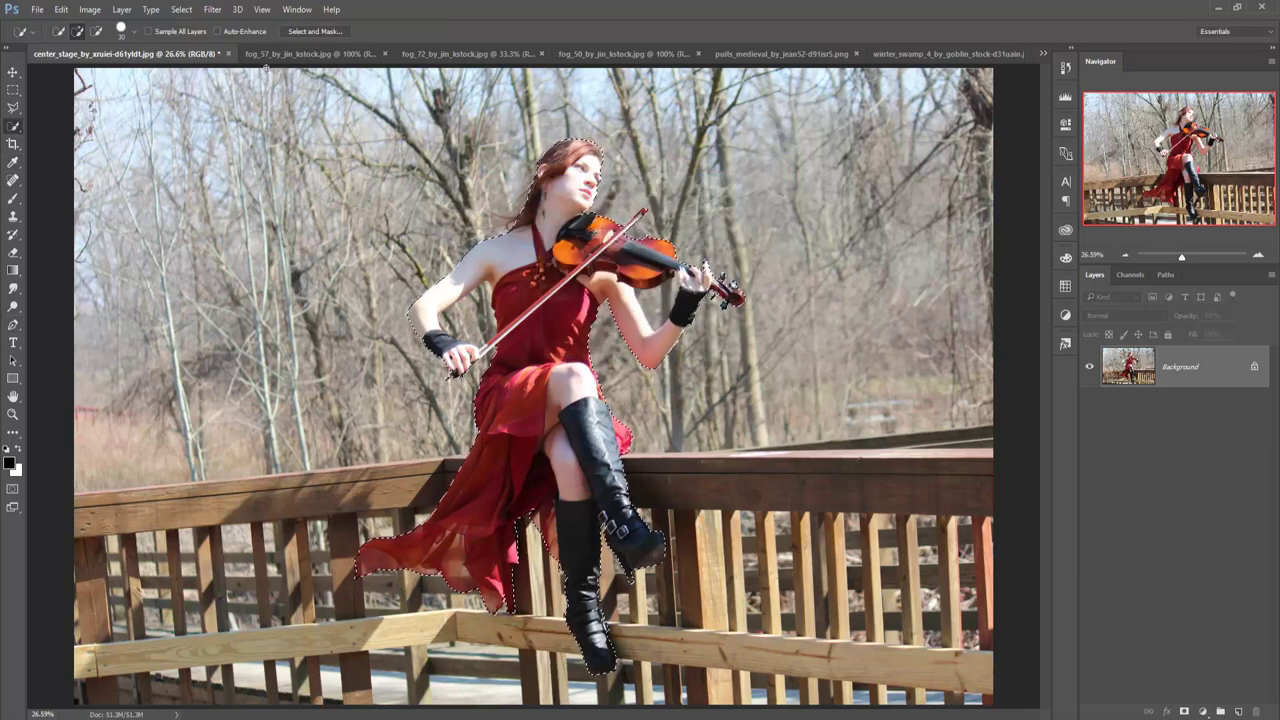
click(323, 34)
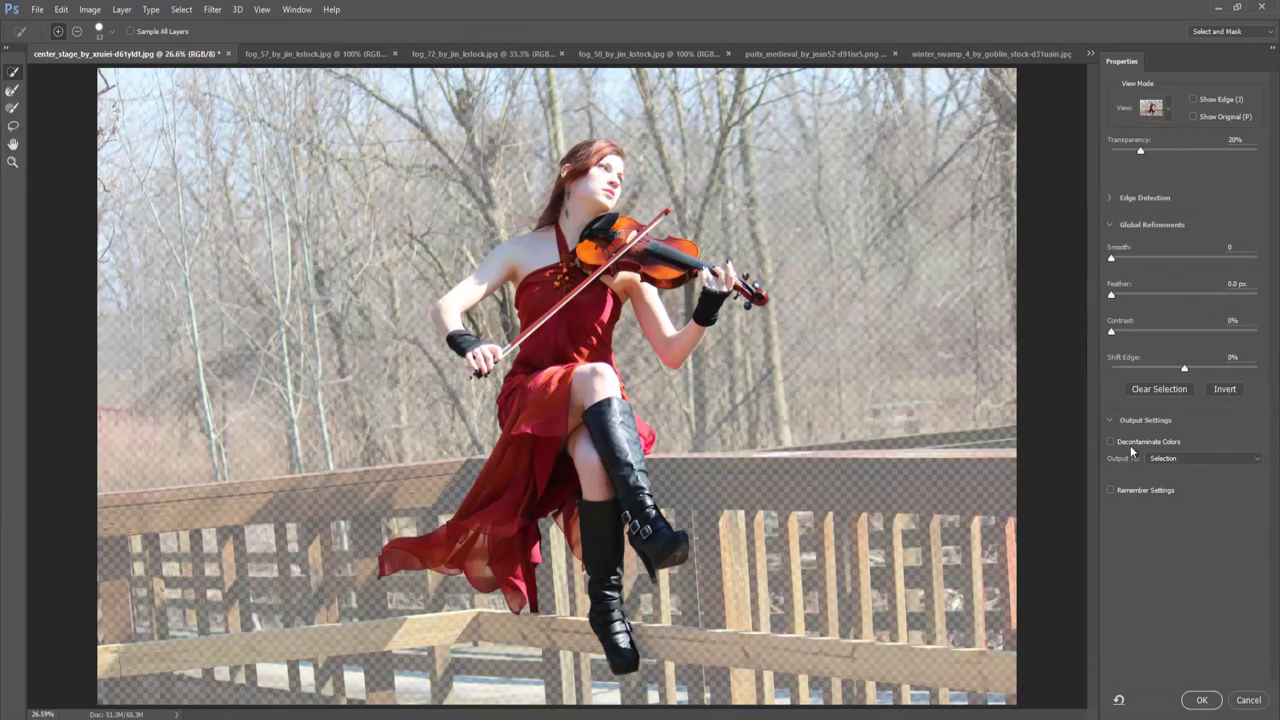
click(1164, 457)
click(1170, 490)
click(1182, 462)
click(1162, 486)
click(1196, 700)
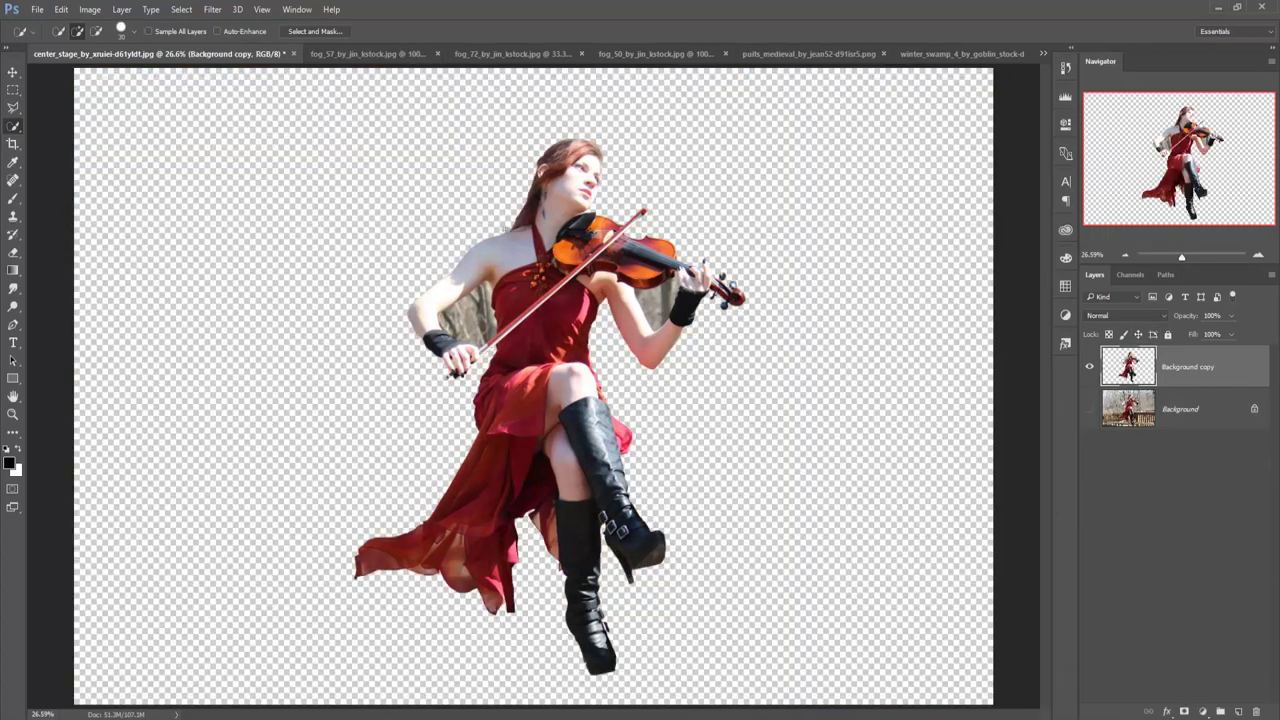
click(16, 324)
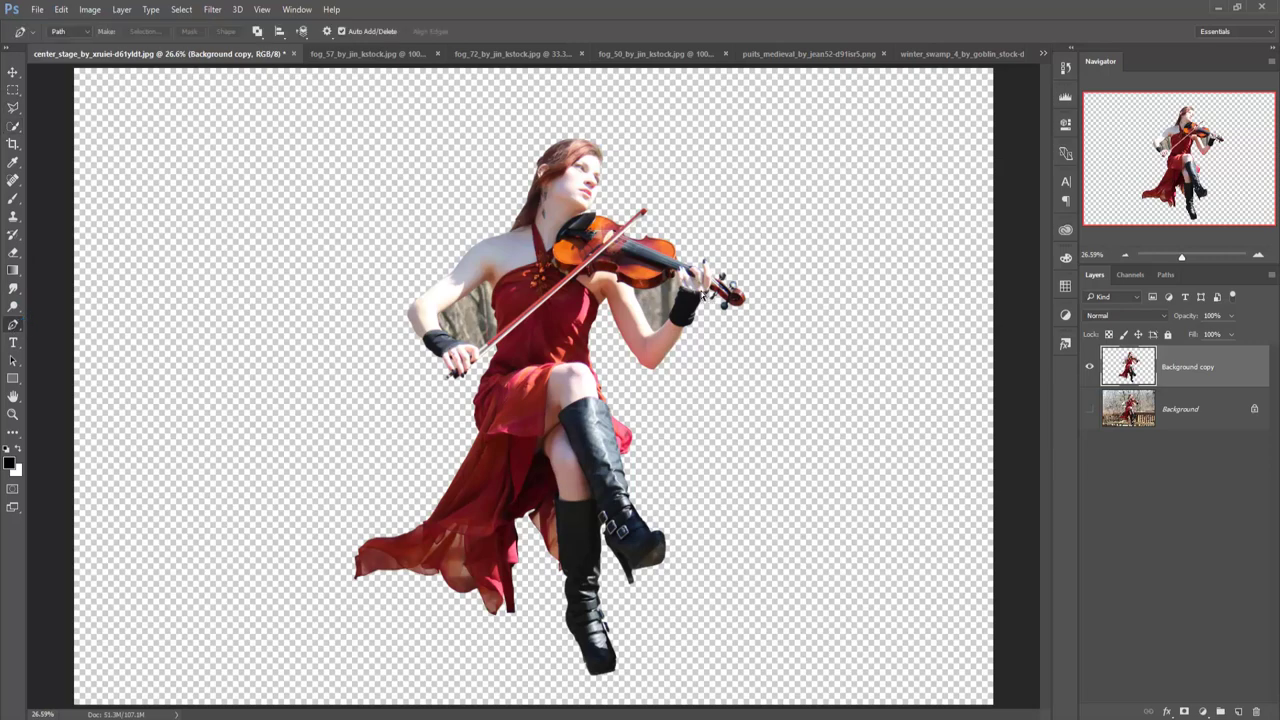
Delete the leftover background patch between the arm and the bow hand.
scroll(700, 291, up, 5)
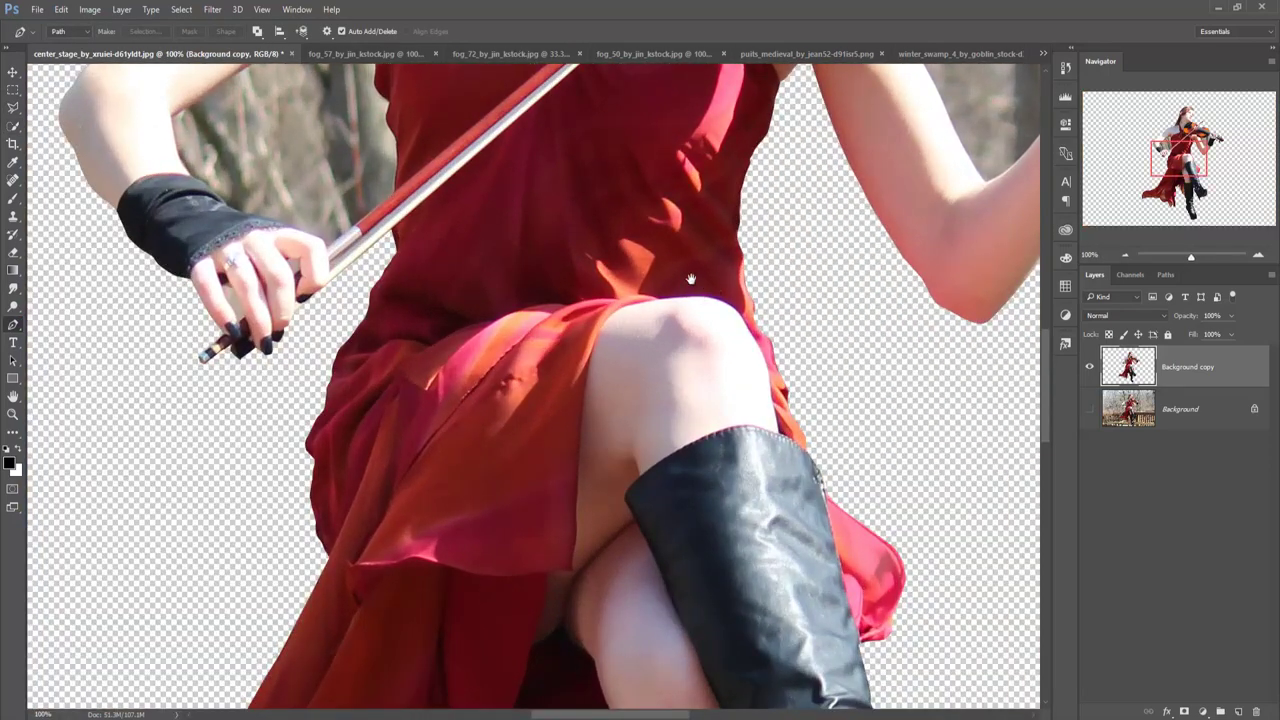
drag(689, 277, 686, 509)
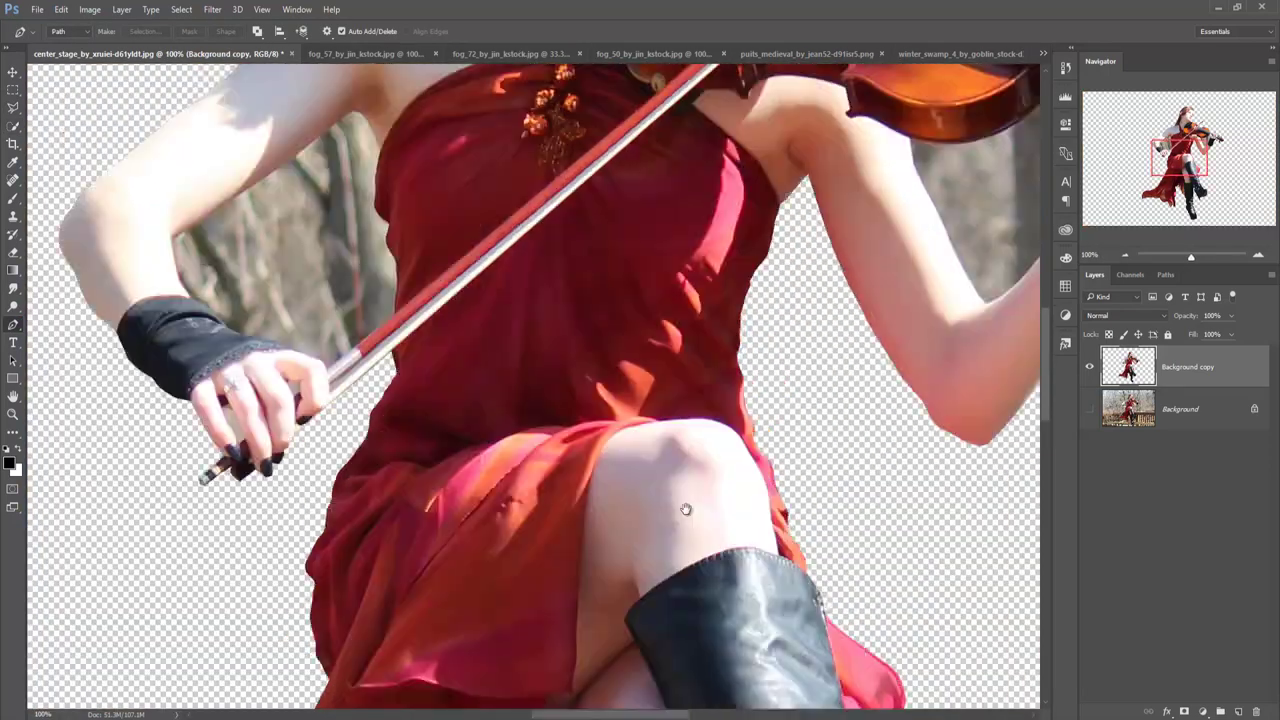
drag(673, 232, 703, 482)
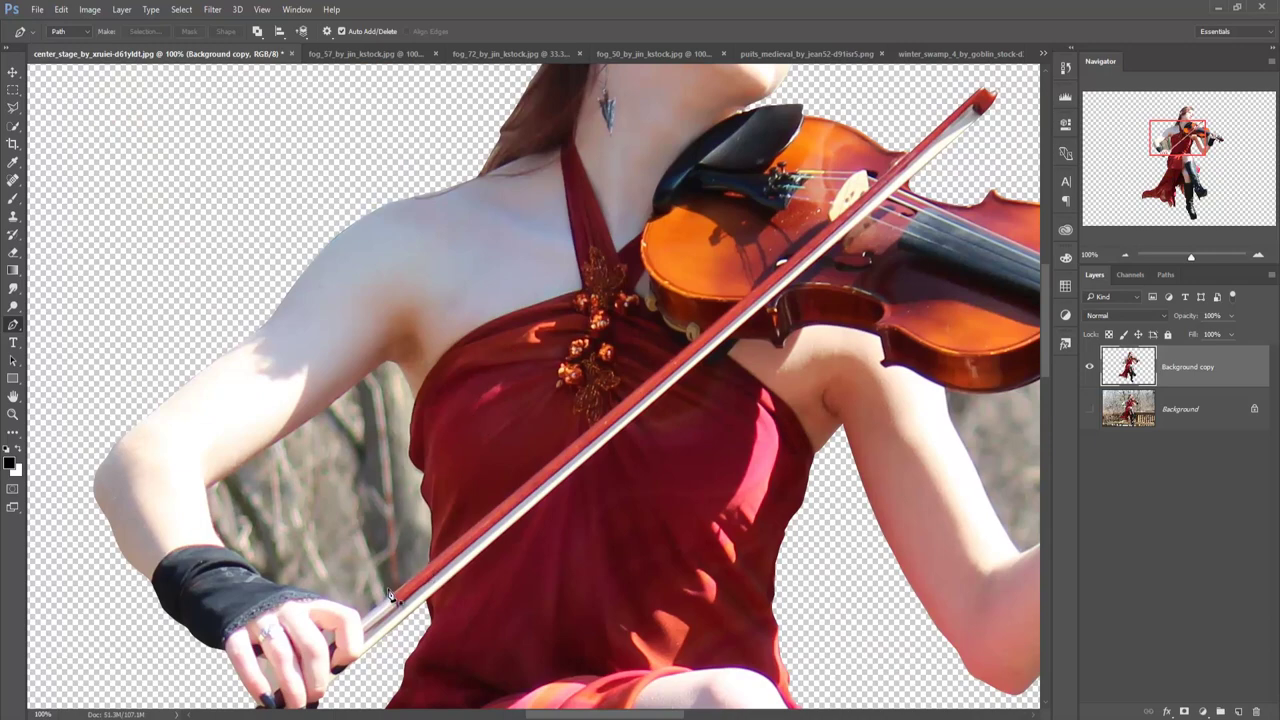
key(ctrl+plus)
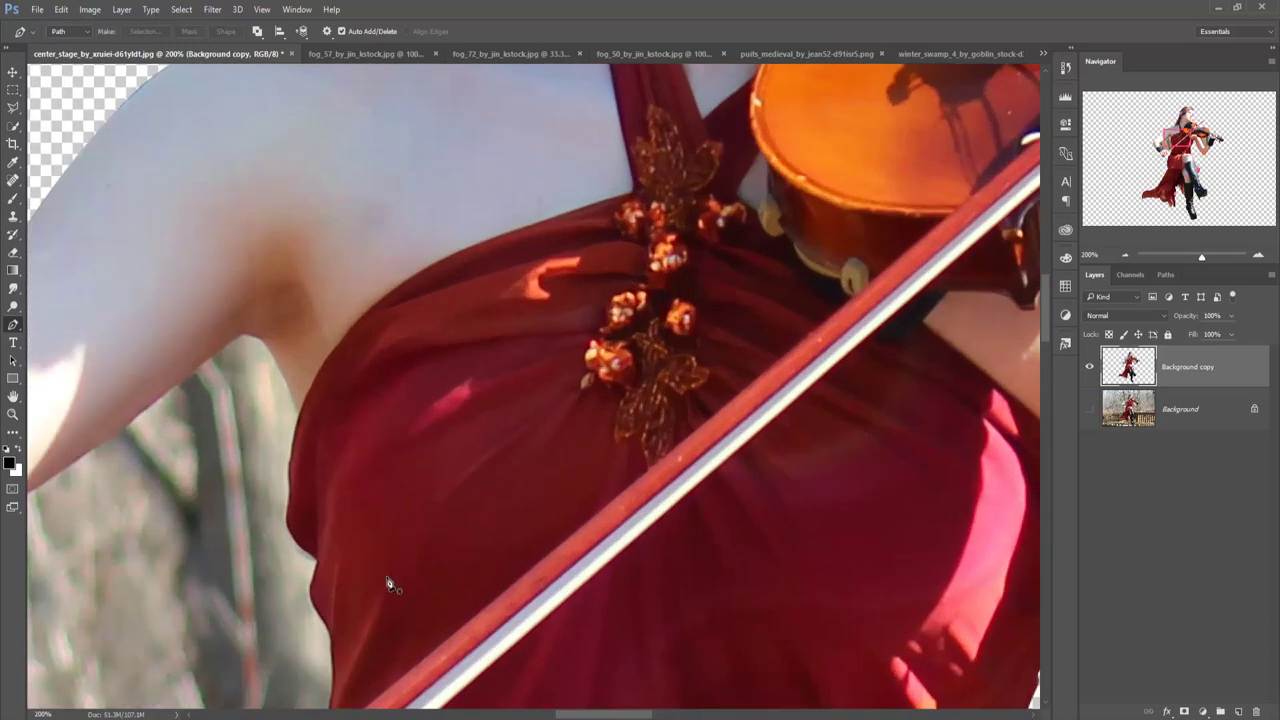
drag(400, 557, 600, 265)
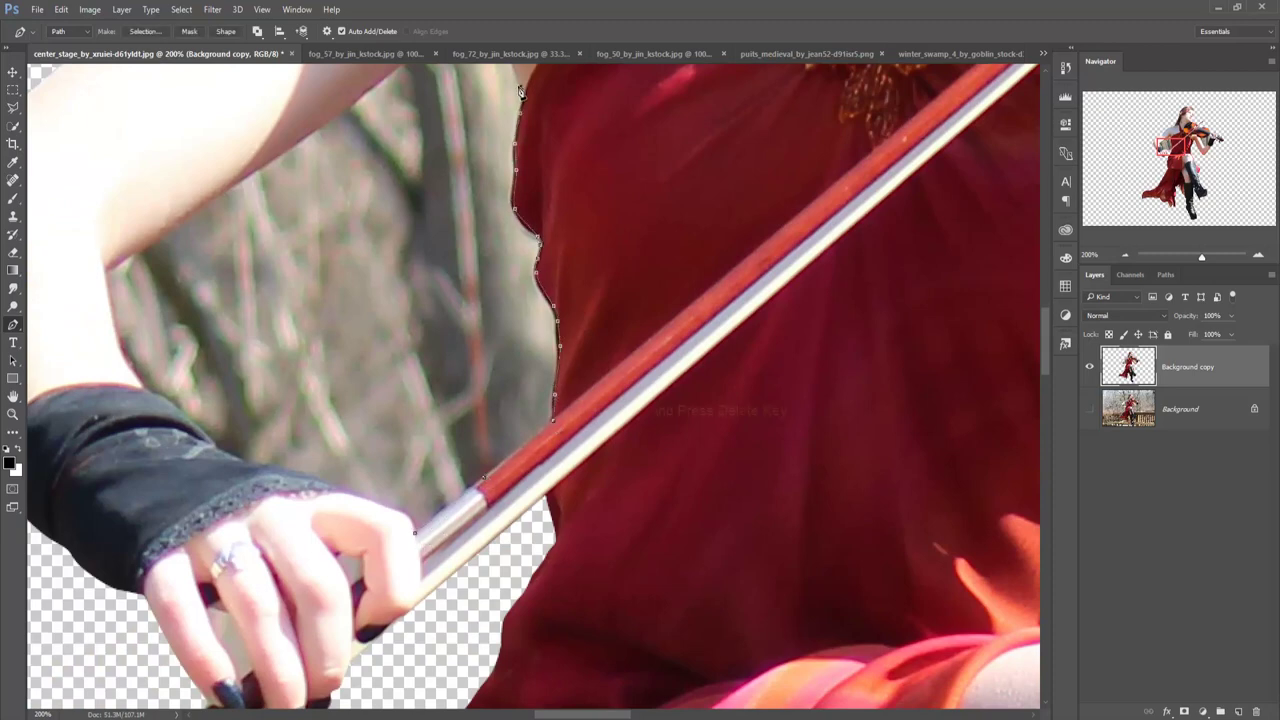
drag(520, 90, 562, 330)
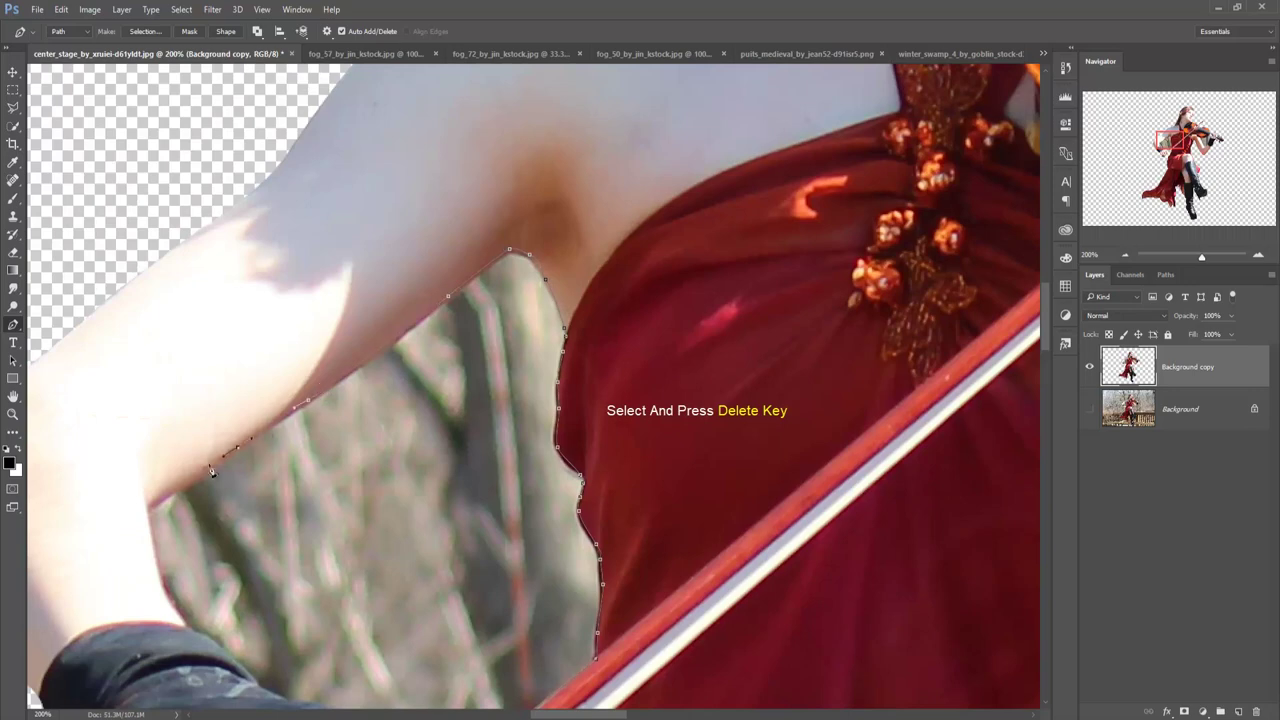
drag(282, 699, 207, 154)
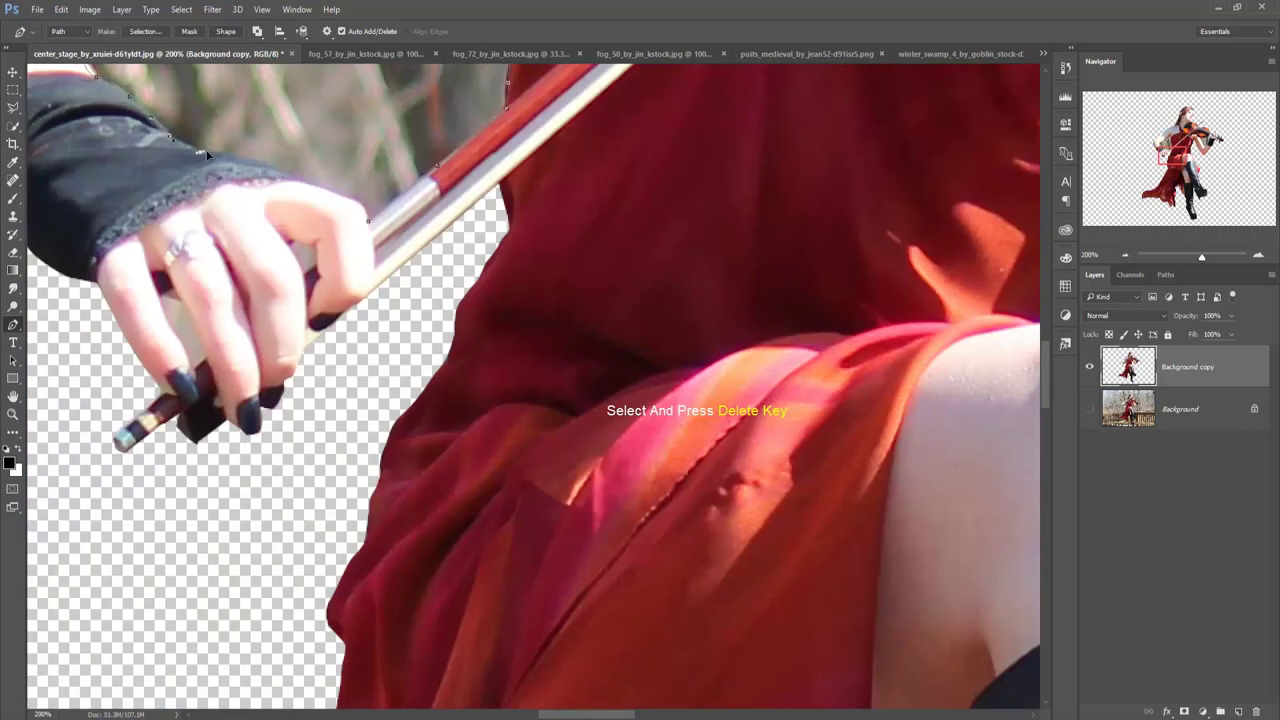
right_click(368, 128)
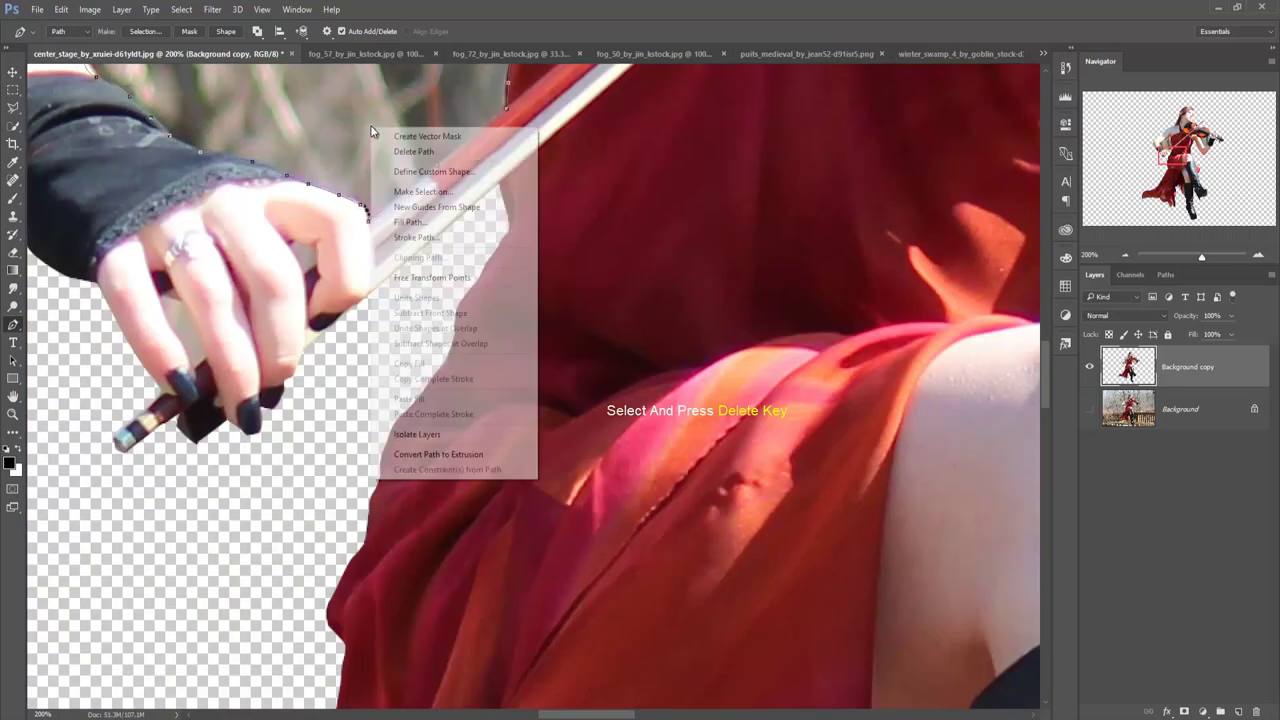
click(430, 208)
click(714, 210)
key(Delete)
Delete the grey background gap under the violin.
mouse_move(590, 215)
mouse_down()
mouse_move(90, 415)
mouse_move(328, 289)
mouse_up()
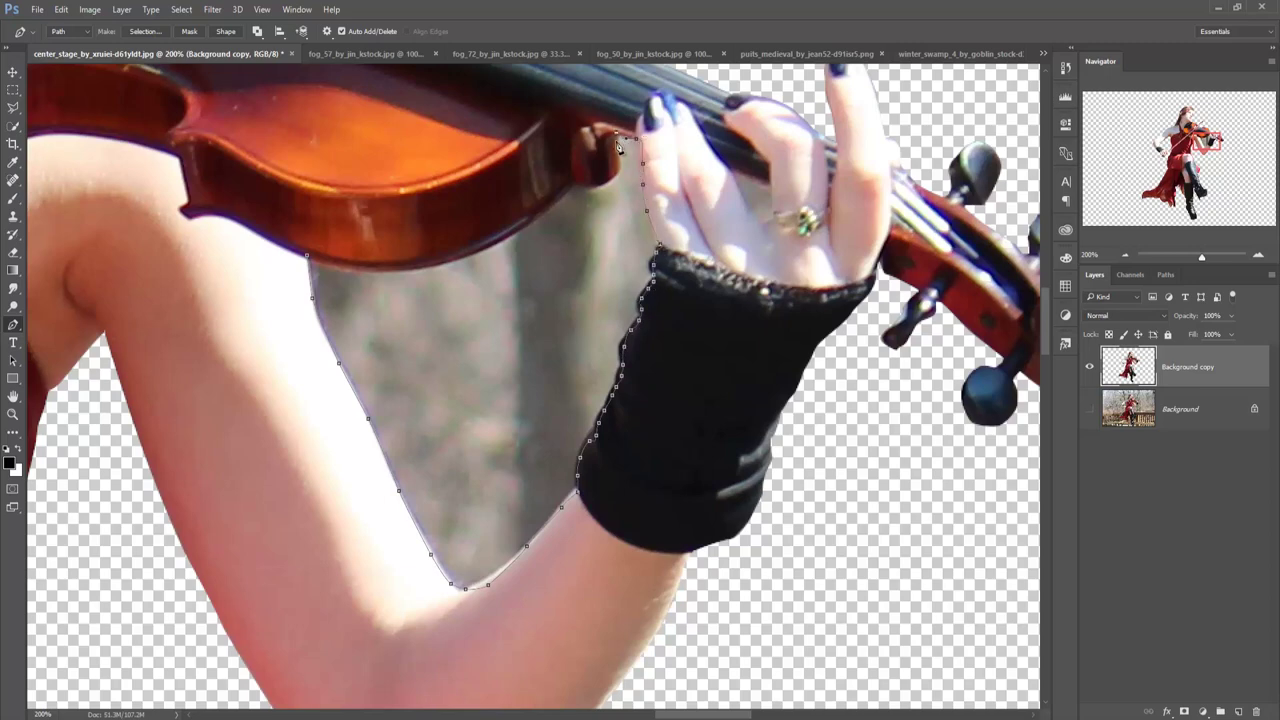
mouse_move(447, 229)
mouse_down()
mouse_move(427, 268)
mouse_move(527, 247)
mouse_up()
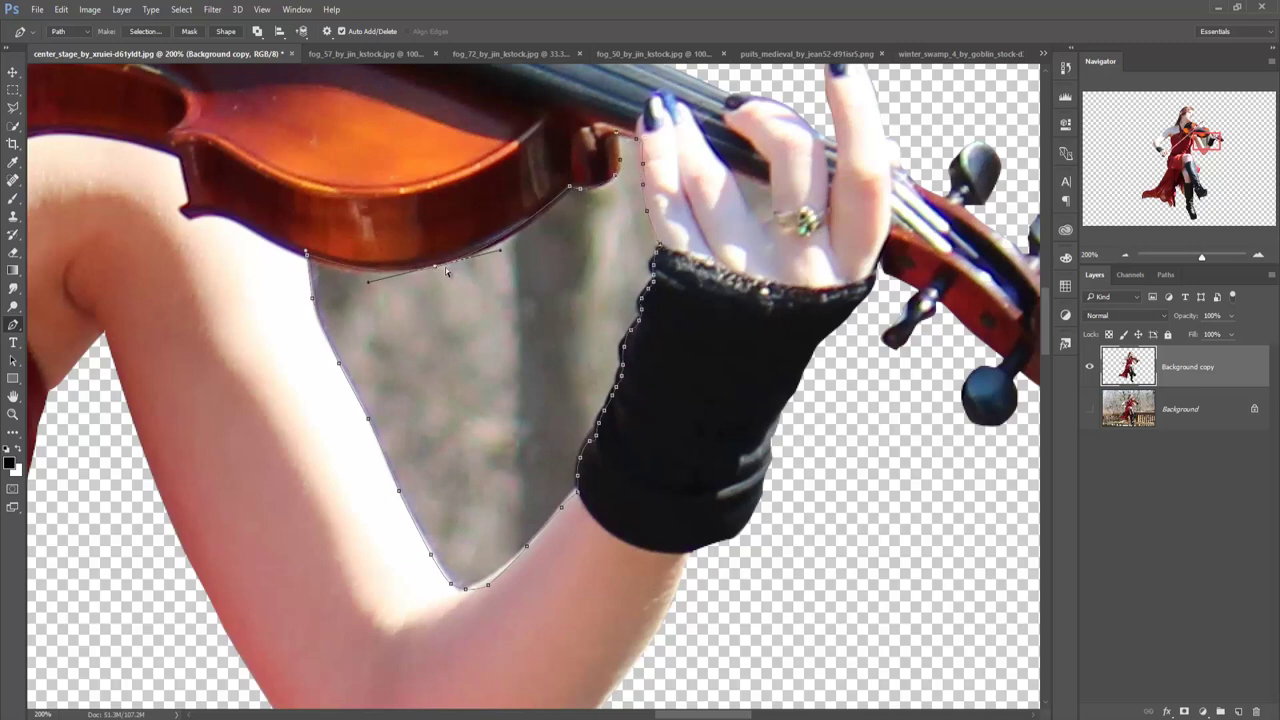
right_click(508, 290)
click(590, 348)
key(Delete)
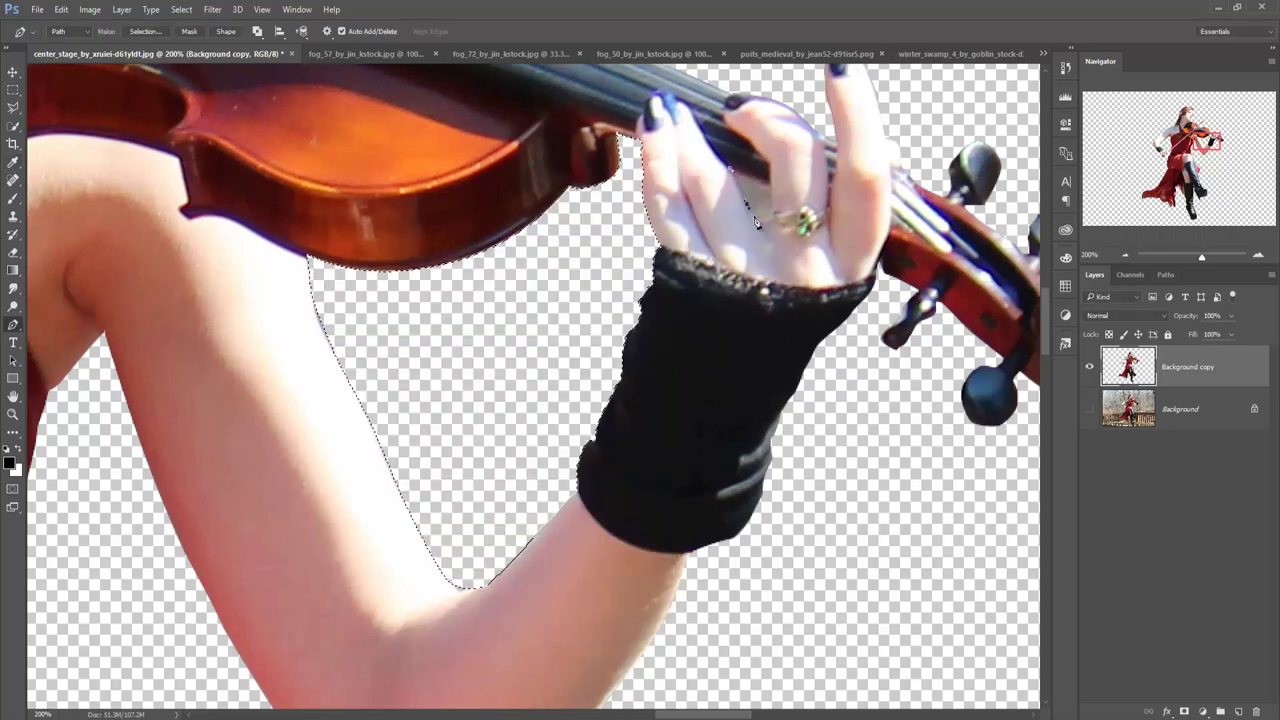
Delete the background between the fingers, then deselect and fit the figure on screen.
right_click(750, 186)
click(830, 243)
click(712, 216)
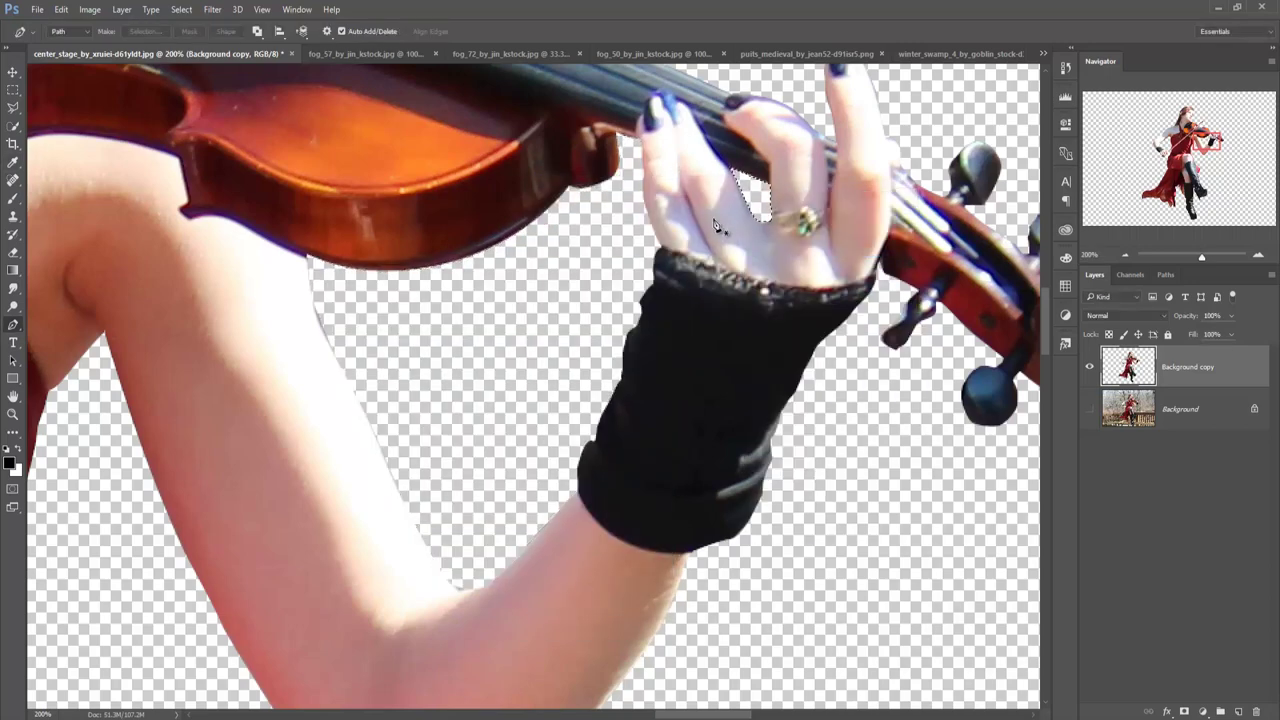
key(Delete)
key(ctrl+0)
key(v)
click(181, 9)
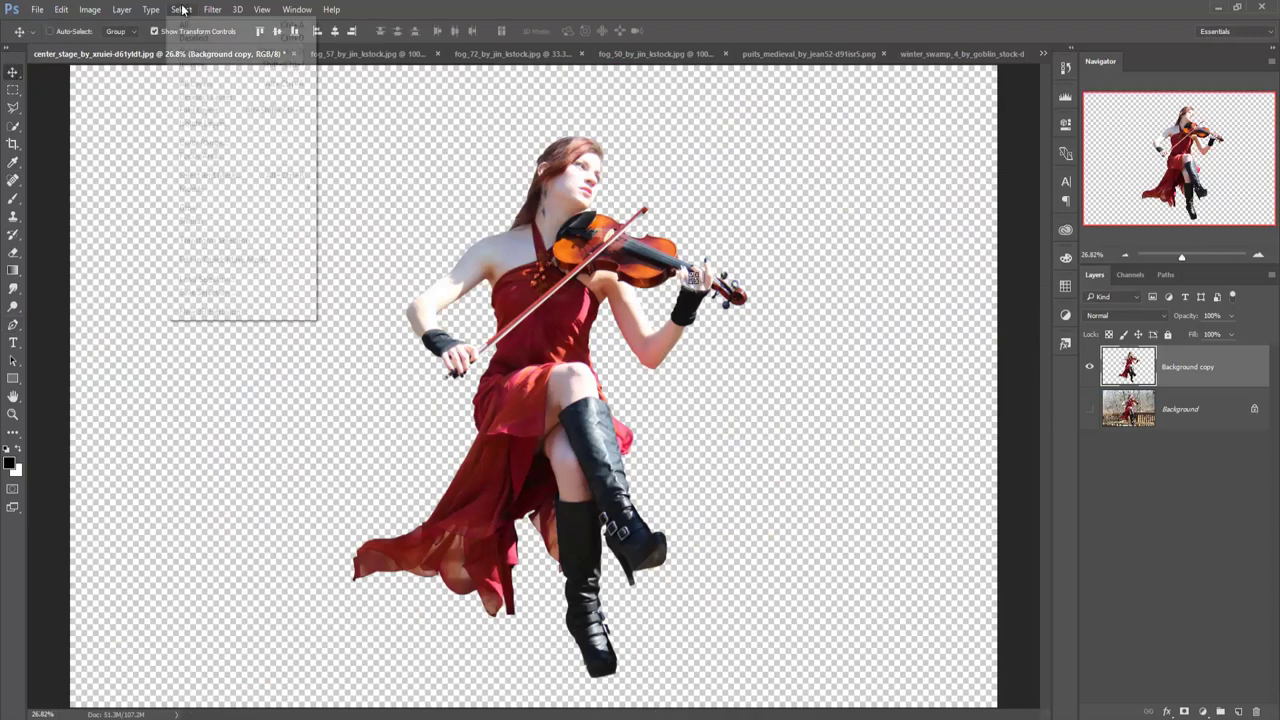
Create a blank Untitled-1 document from the 1280 px X 720 px preset, then show winter_swamp.
click(36, 10)
click(45, 19)
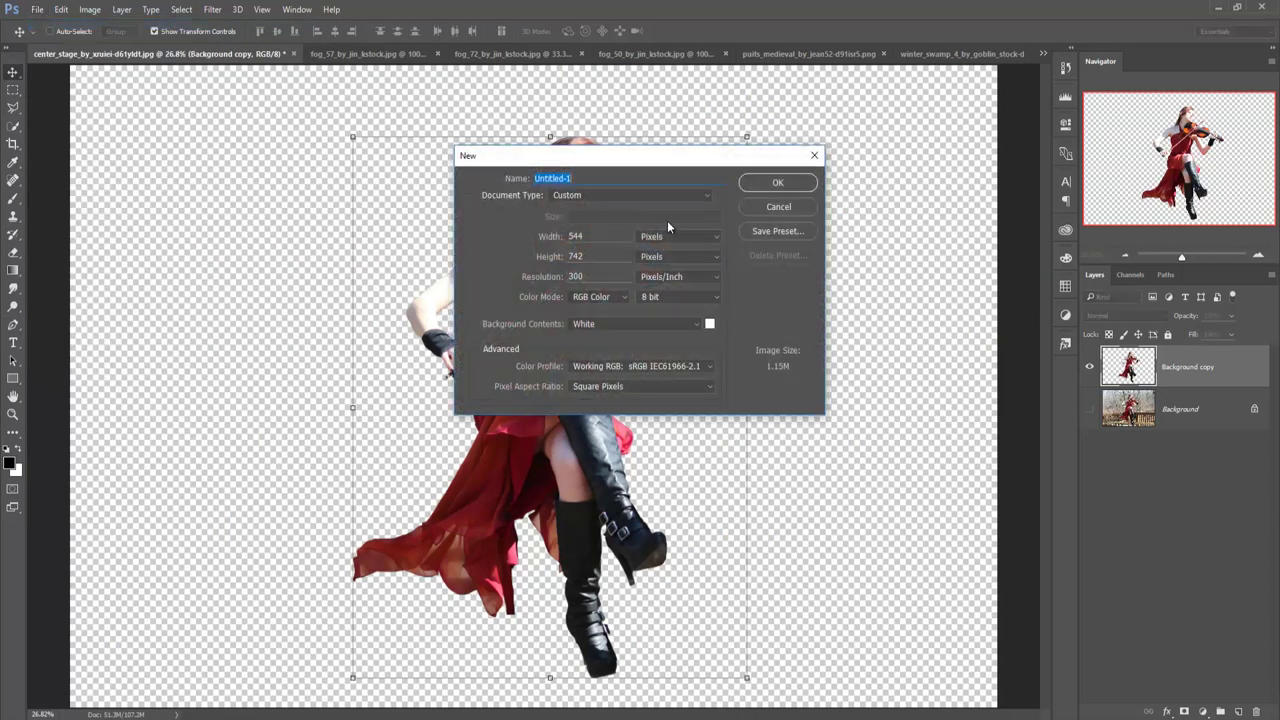
click(682, 197)
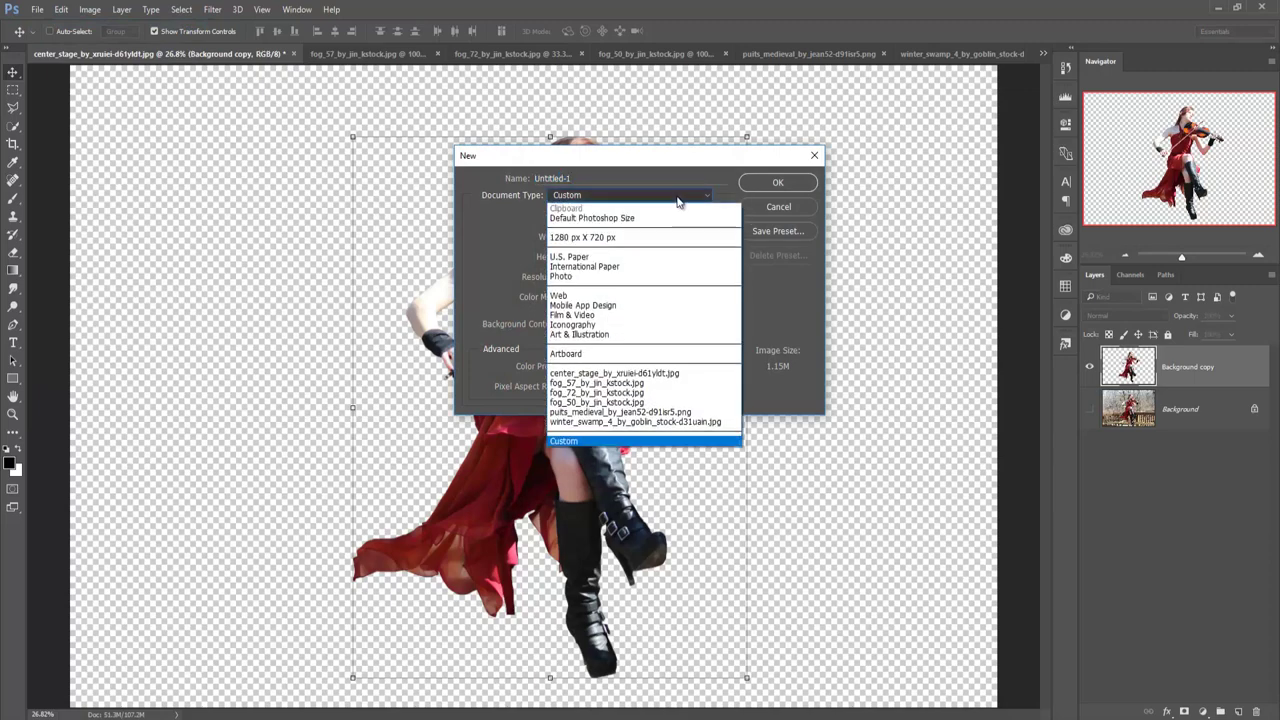
click(632, 234)
click(772, 184)
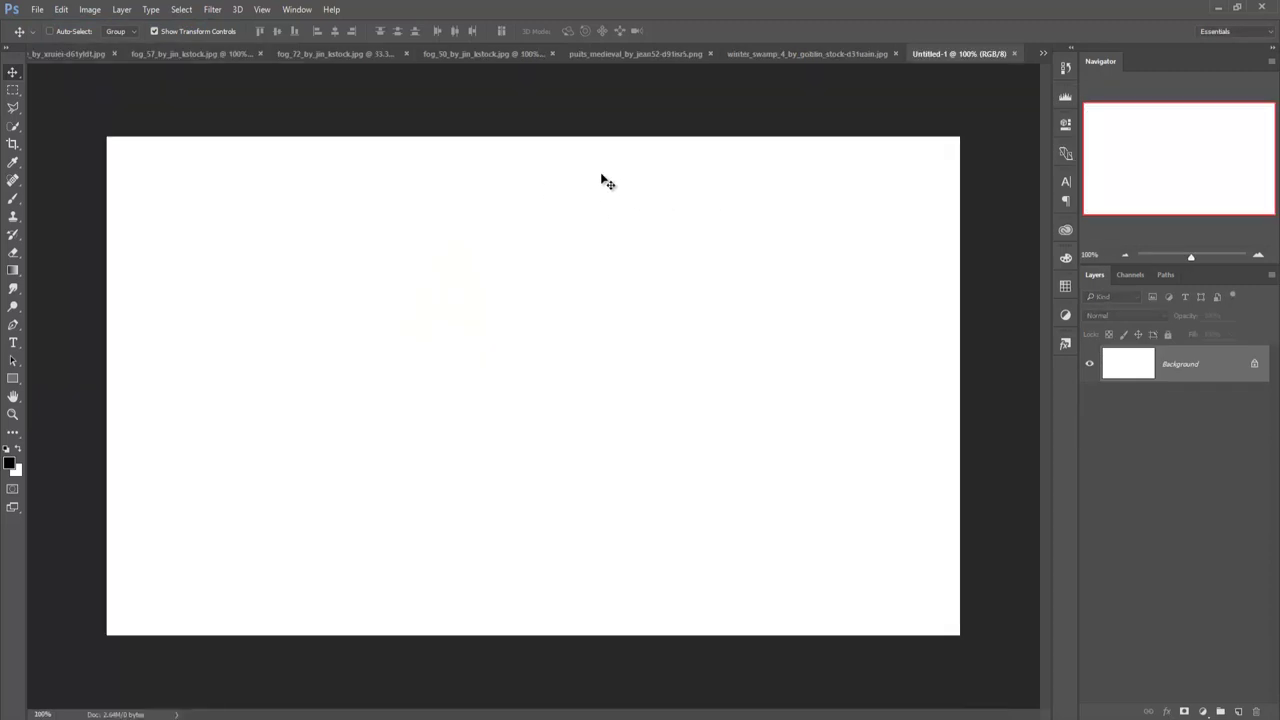
click(648, 50)
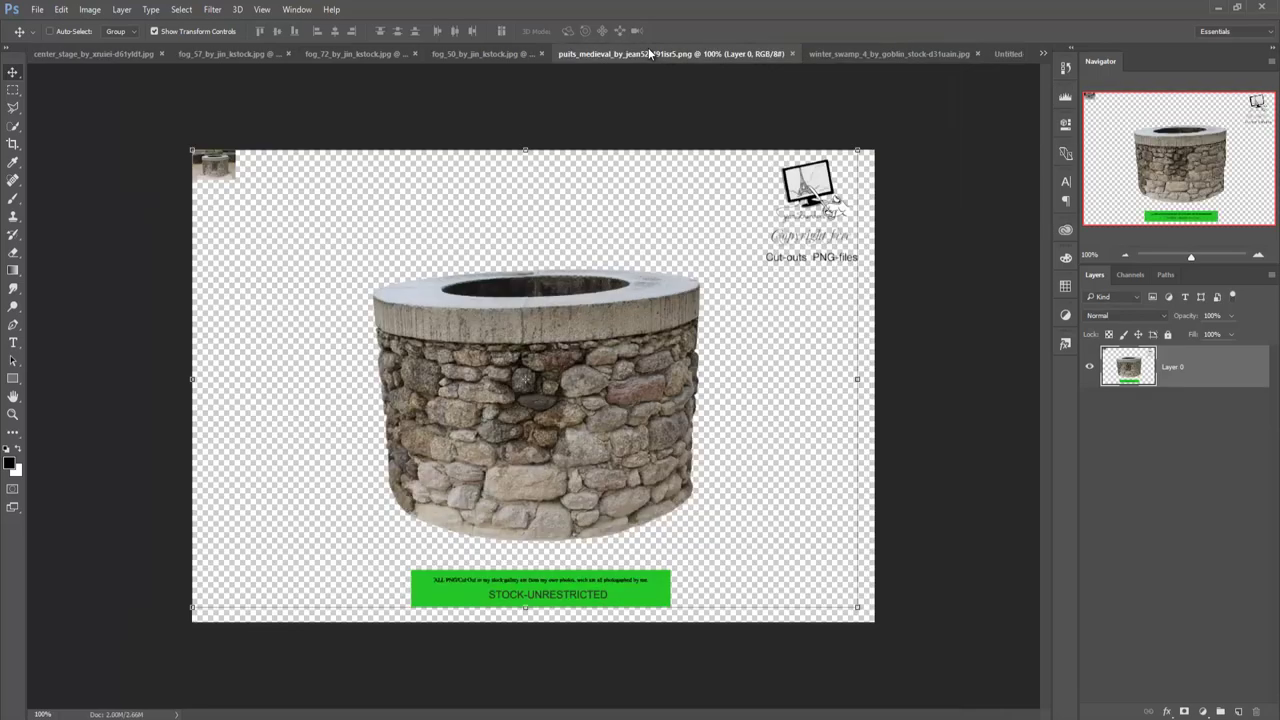
click(853, 54)
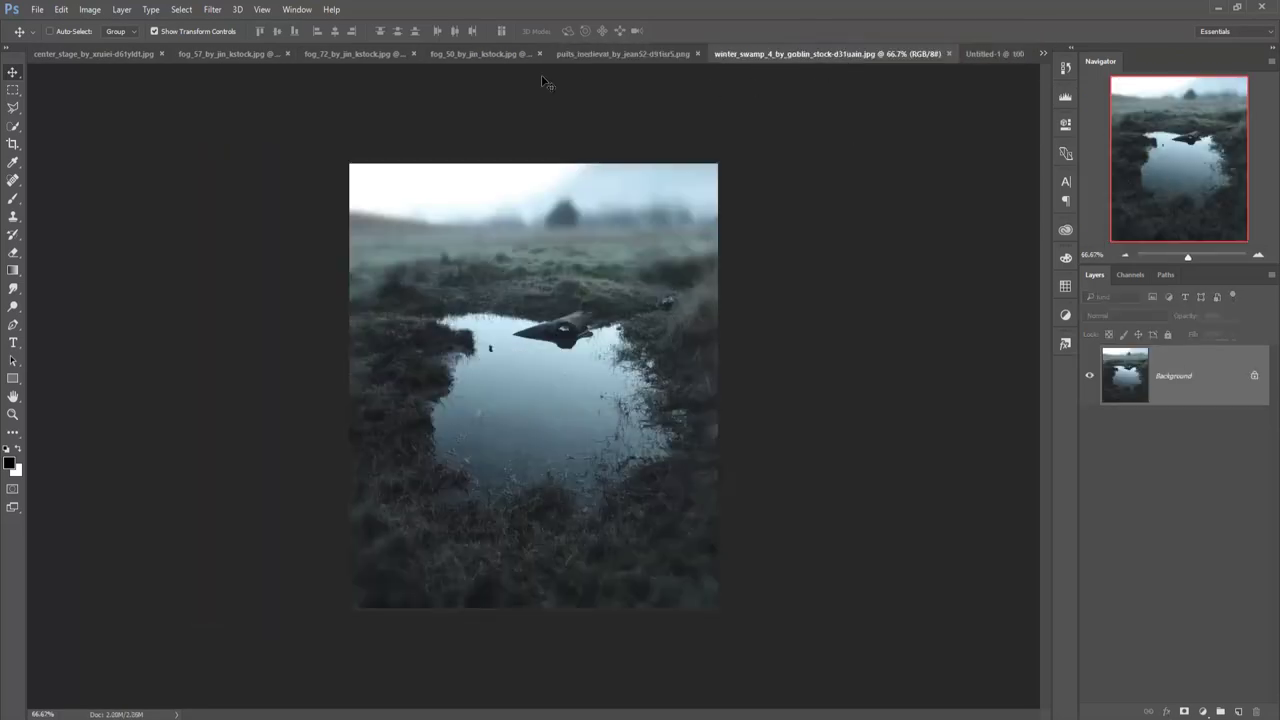
Drag the fog_50 photo into Untitled-1 as Layer 1 and scale it to about 122.56%.
drag(472, 54, 489, 134)
click(951, 58)
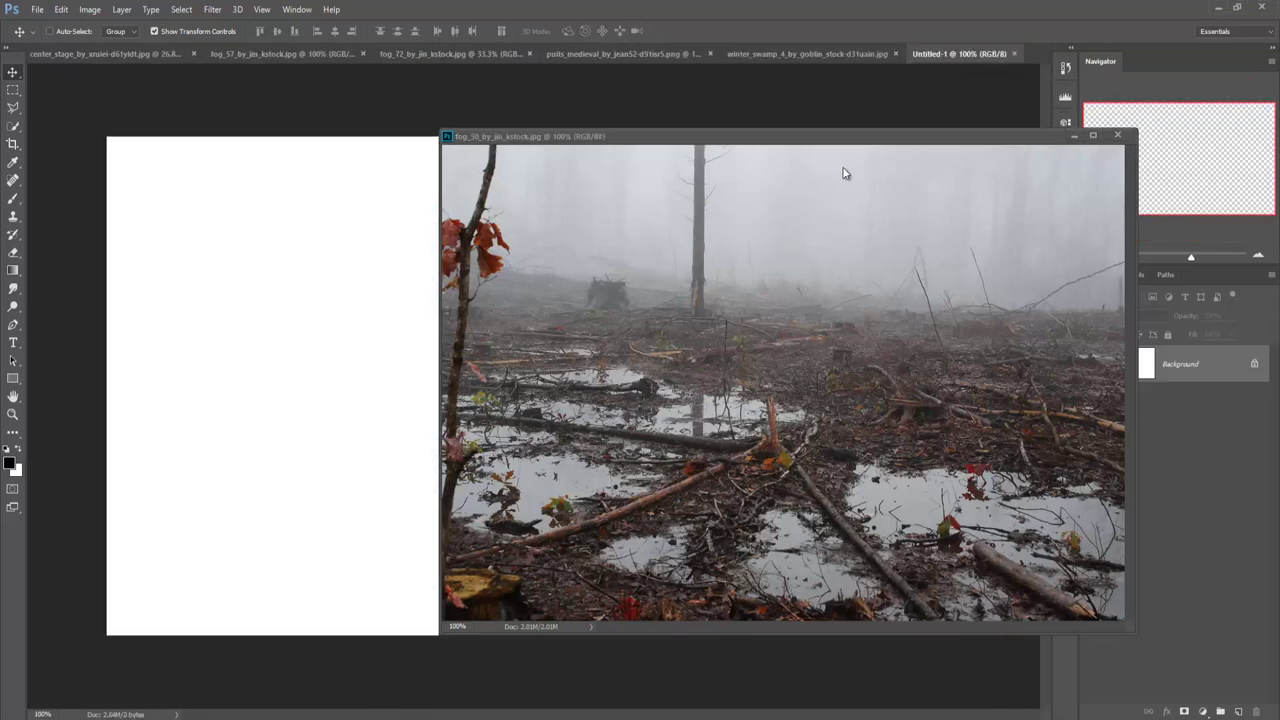
drag(681, 372, 350, 433)
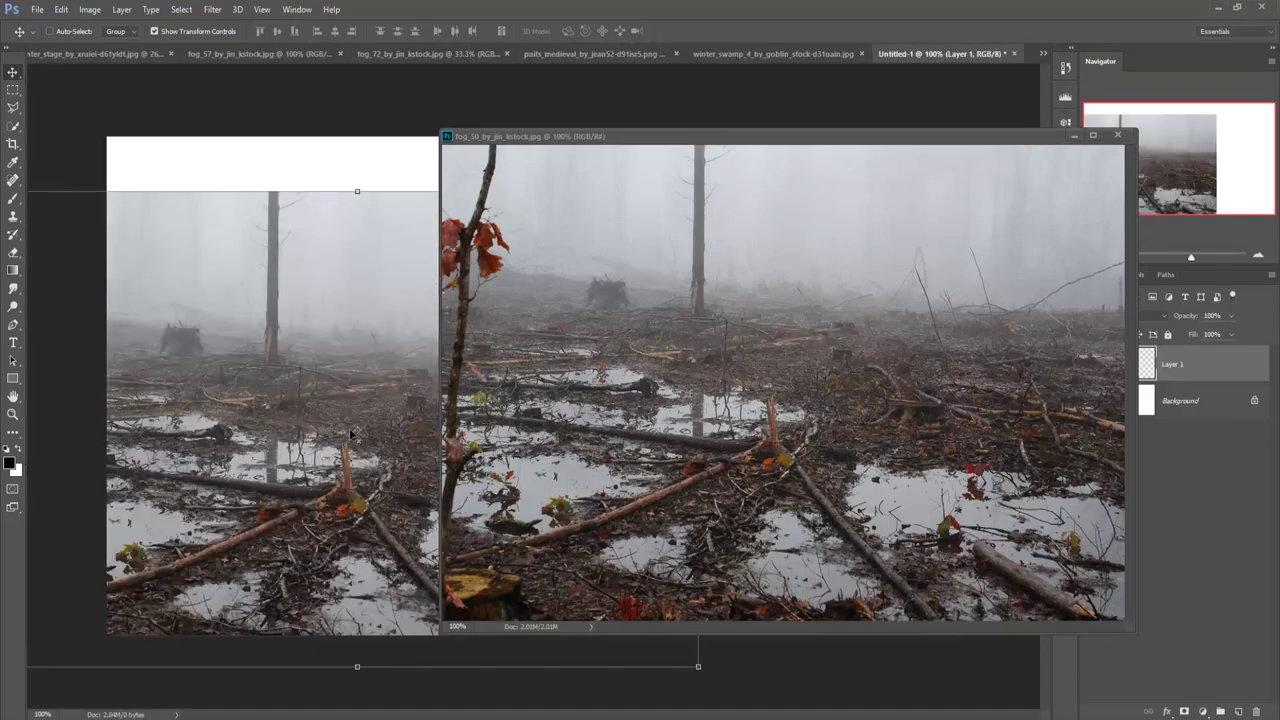
click(1074, 135)
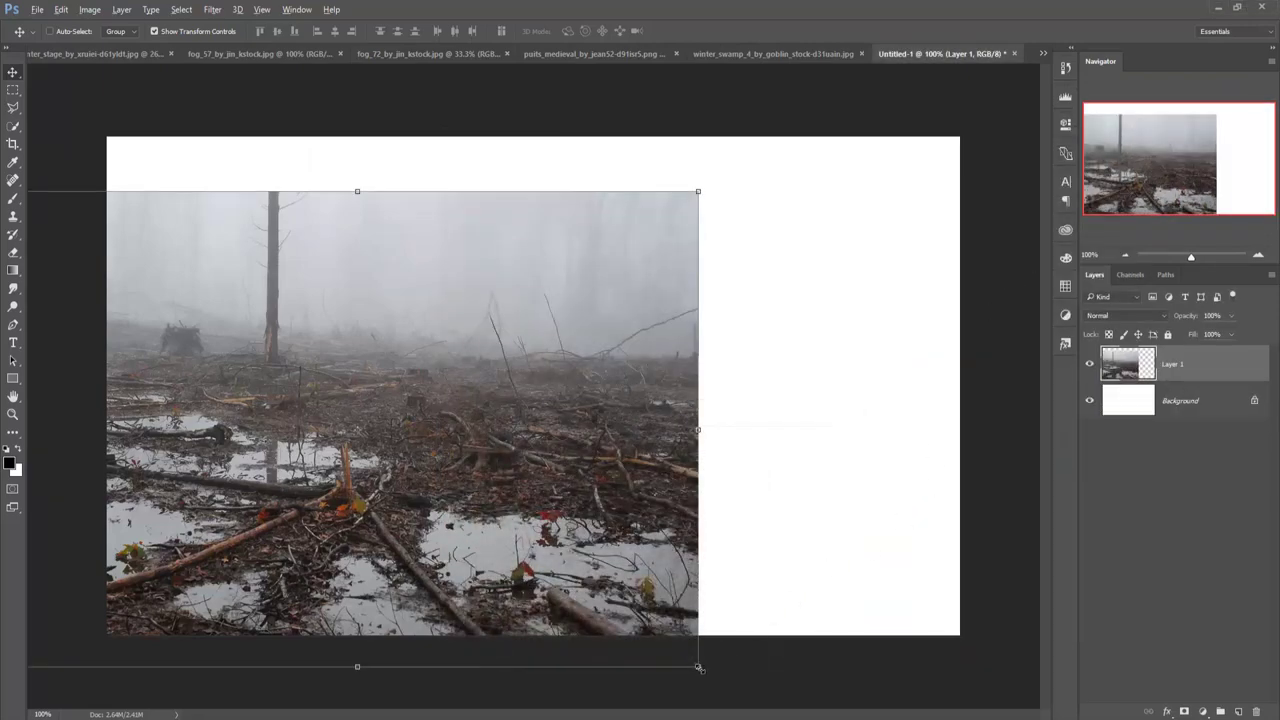
drag(698, 667, 882, 596)
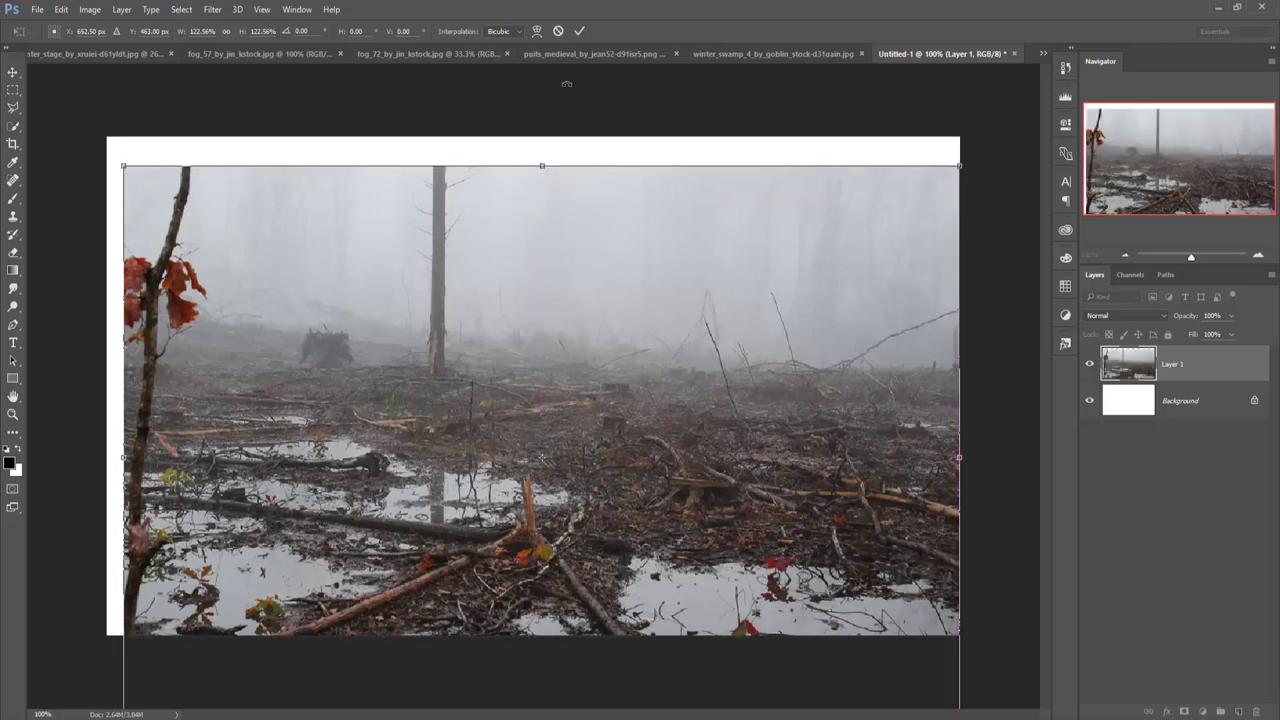
click(579, 31)
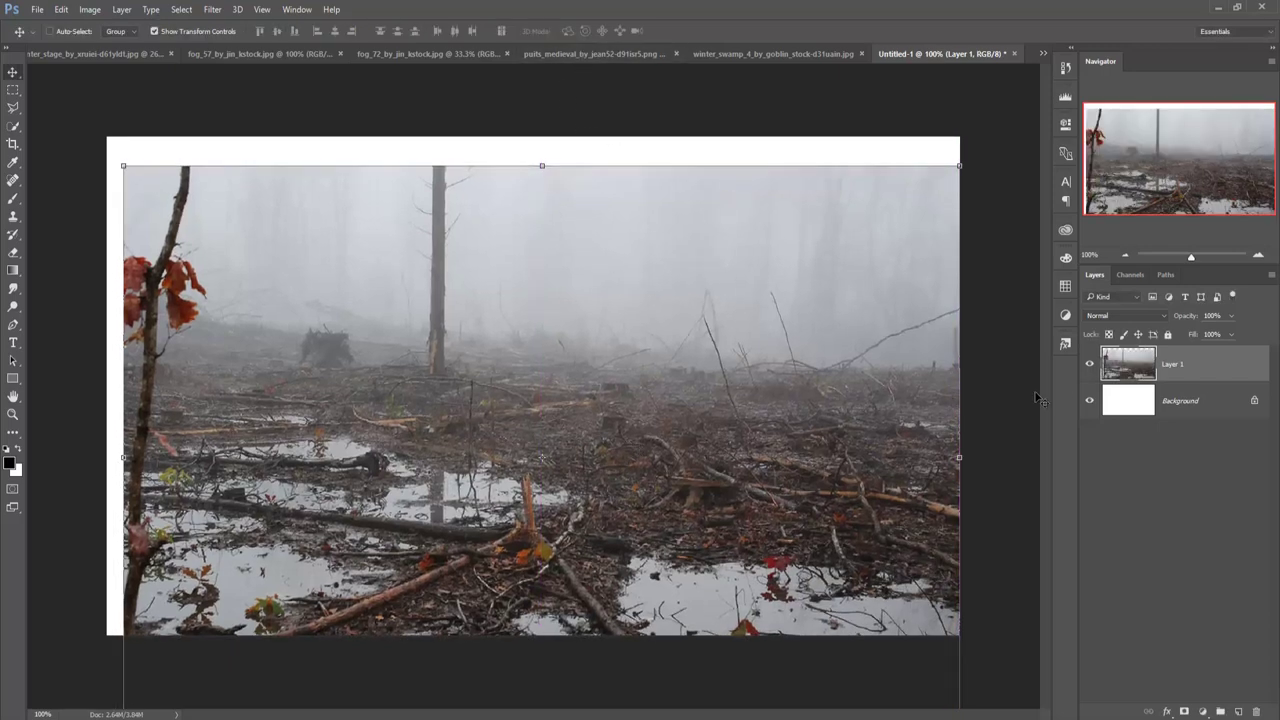
Duplicate Layer 1 and shift the copy left, aligning its top edge with the original.
right_click(1115, 366)
click(1030, 150)
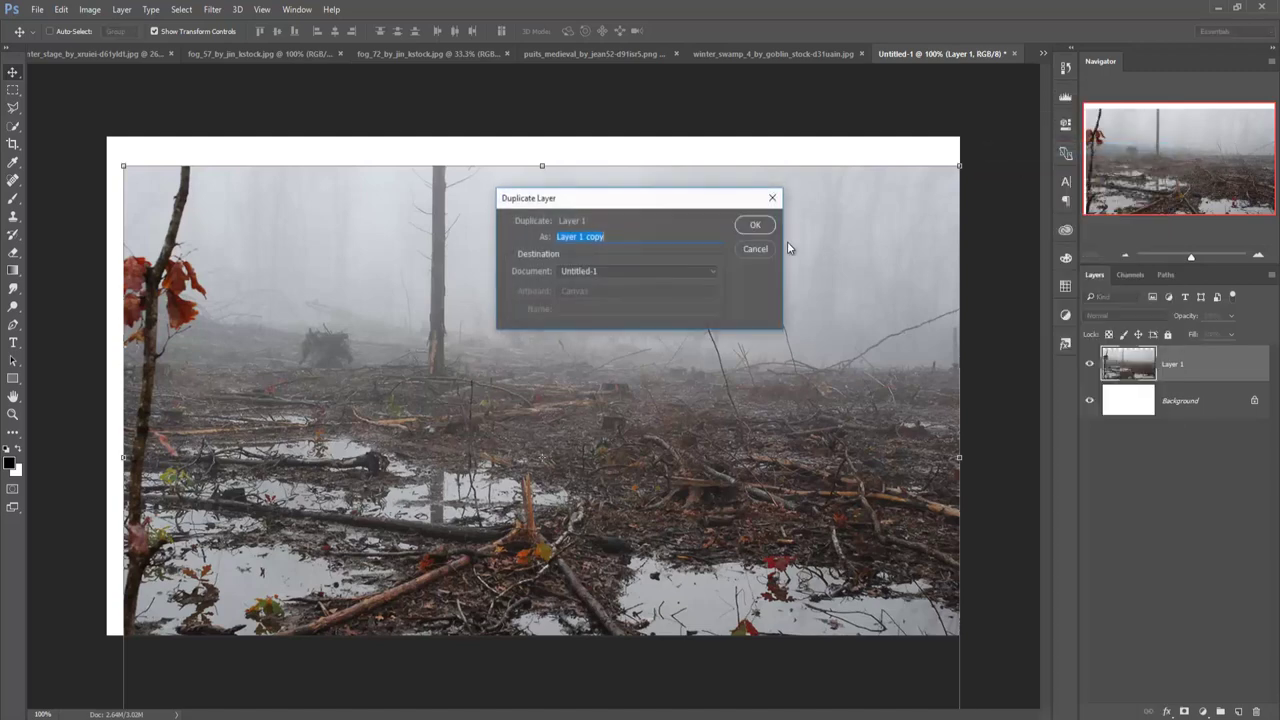
click(755, 225)
drag(767, 374, 355, 398)
key(ctrl+t)
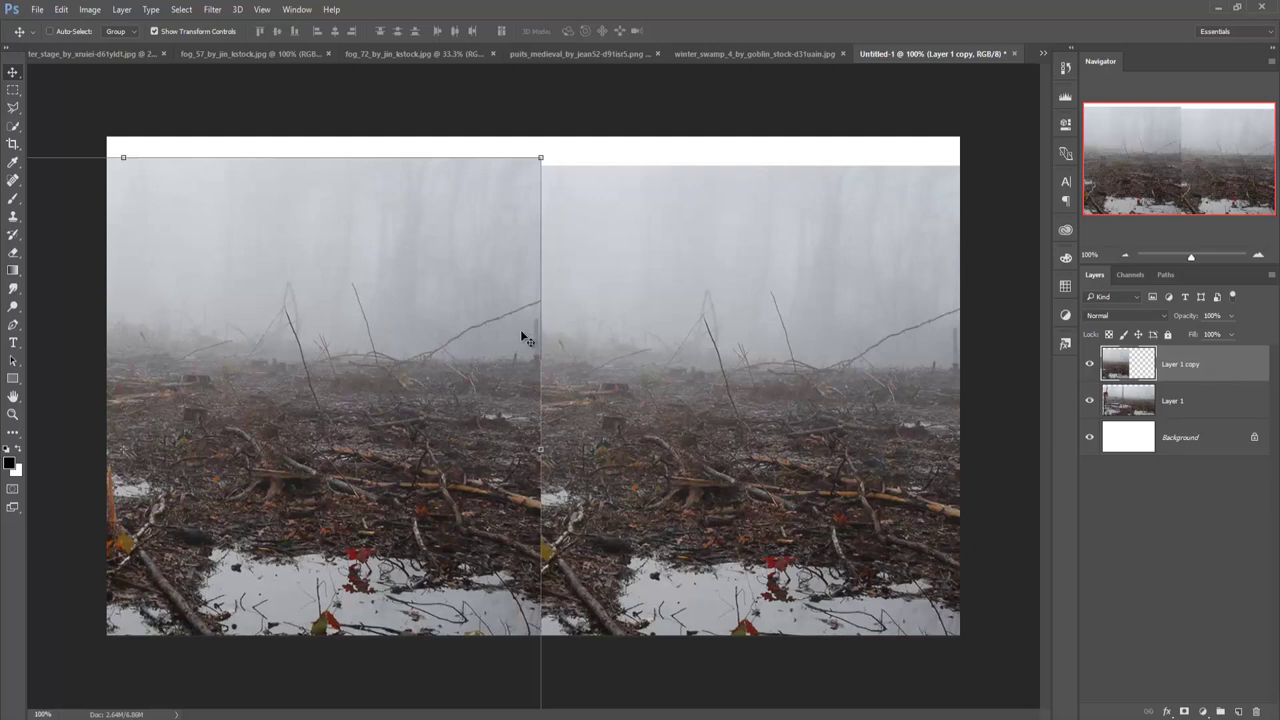
drag(521, 333, 521, 341)
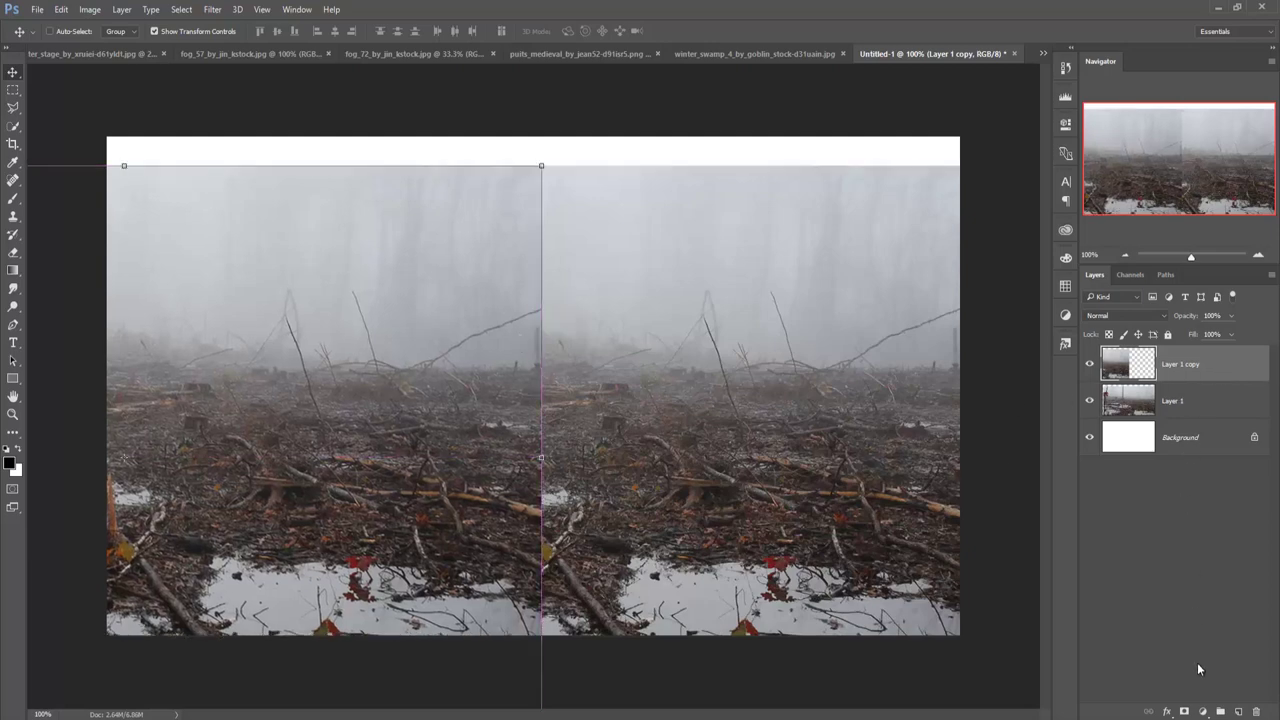
Mask Layer 1 copy and paint with a 600 px soft brush to hide the seam, keeping the central dead tree.
click(1185, 712)
click(13, 198)
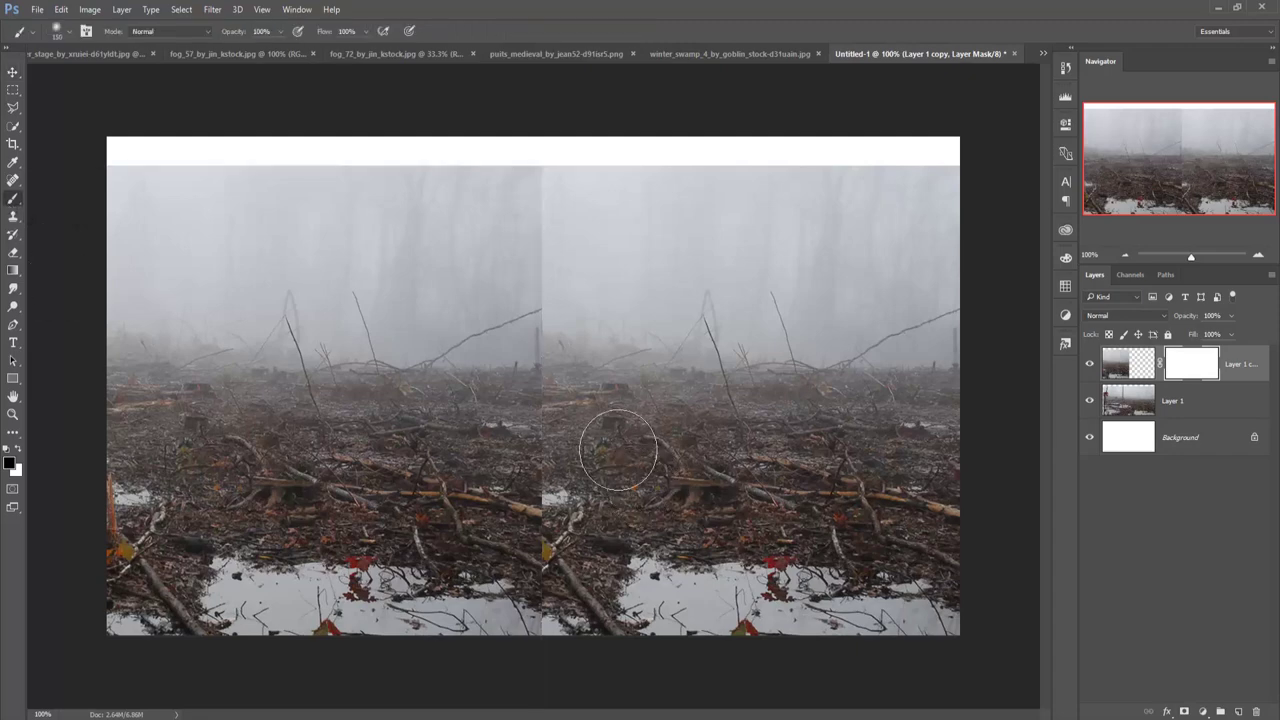
key(bracketright)
key(bracketright)
key(bracketright)
drag(560, 430, 590, 650)
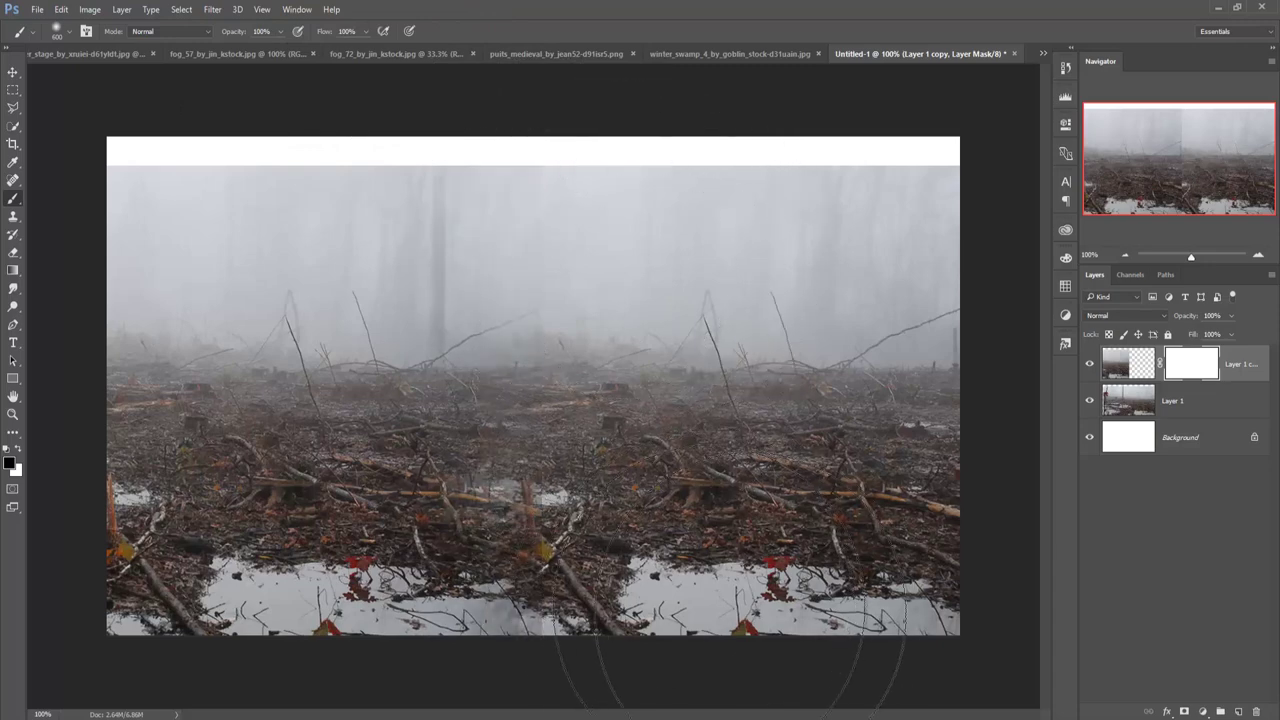
drag(620, 630, 560, 600)
mouse_move(700, 570)
mouse_down()
mouse_move(686, 527)
mouse_move(598, 522)
mouse_up()
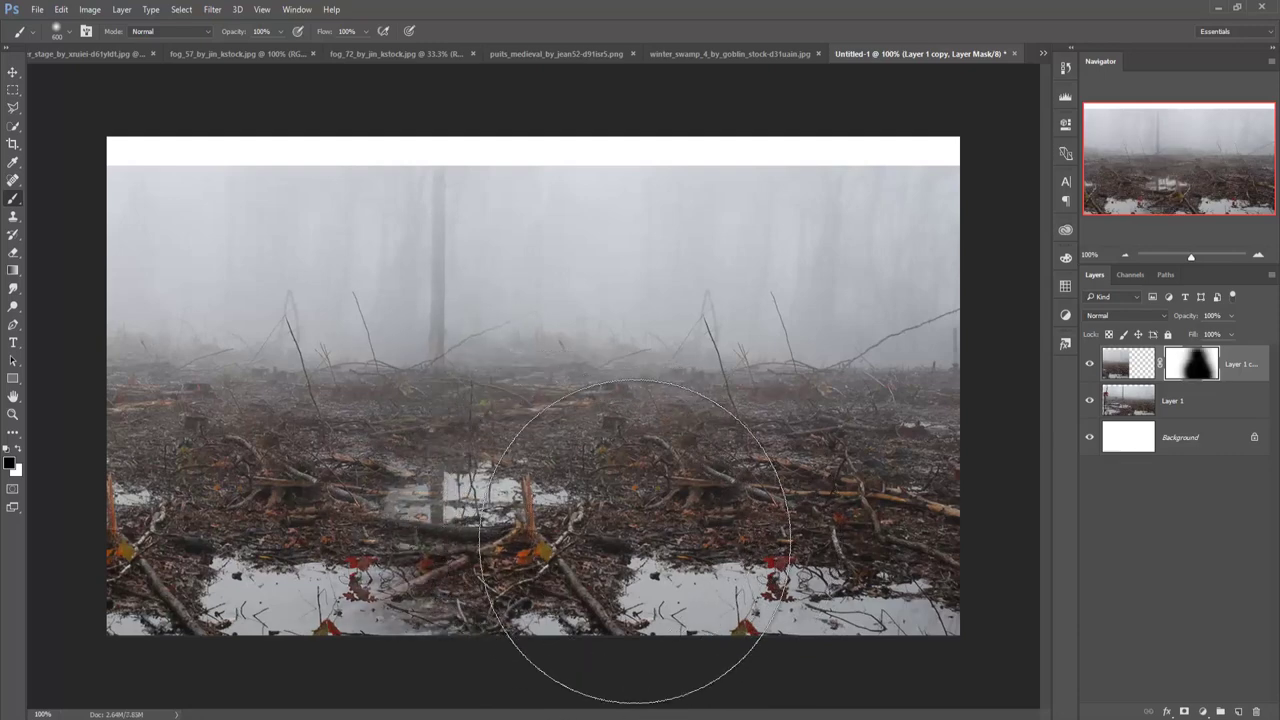
mouse_move(567, 376)
mouse_down()
mouse_move(580, 343)
mouse_move(568, 248)
mouse_up()
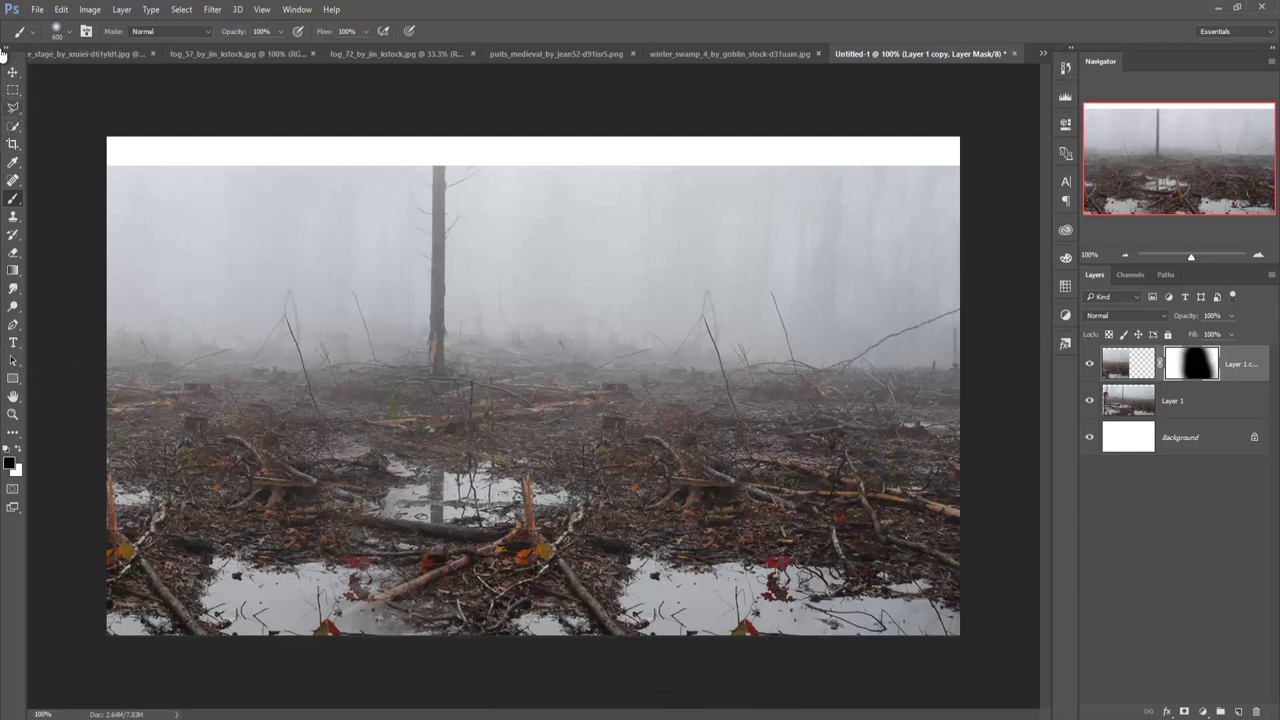
click(12, 73)
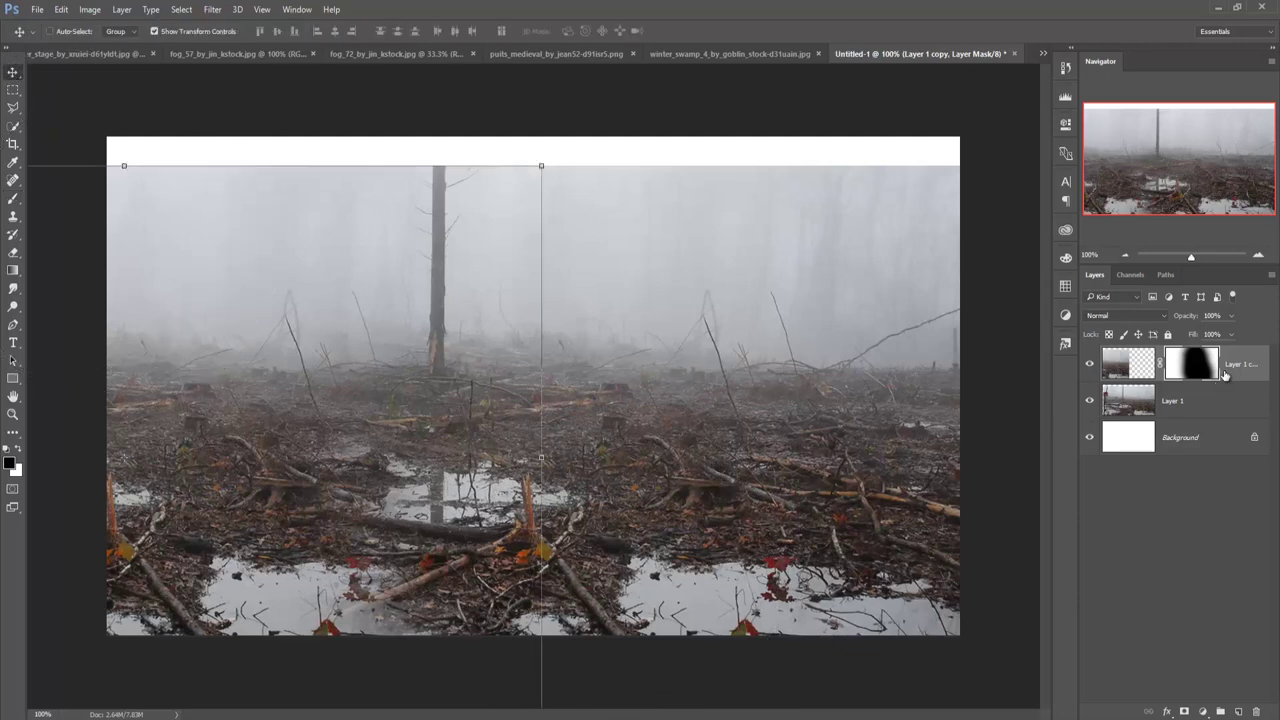
Merge Layer 1 and Layer 1 copy into one fog layer stretched across the canvas.
shift+click(1224, 409)
right_click(1224, 405)
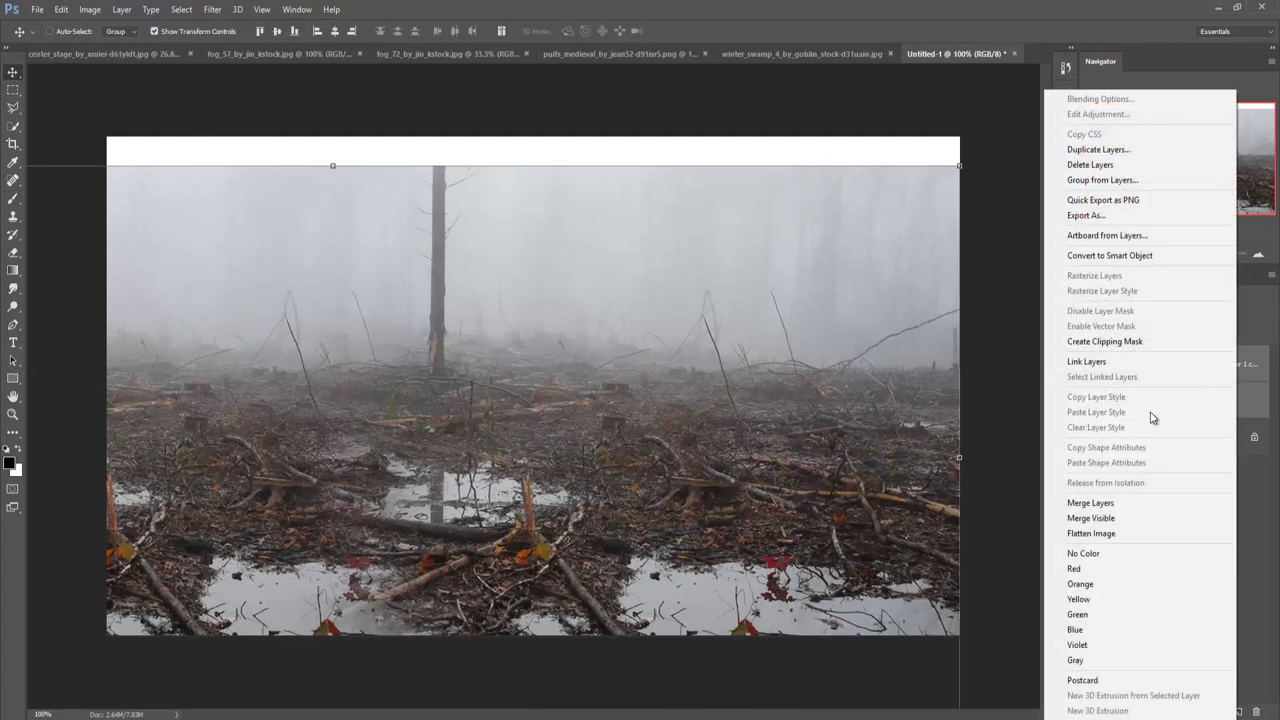
click(1131, 507)
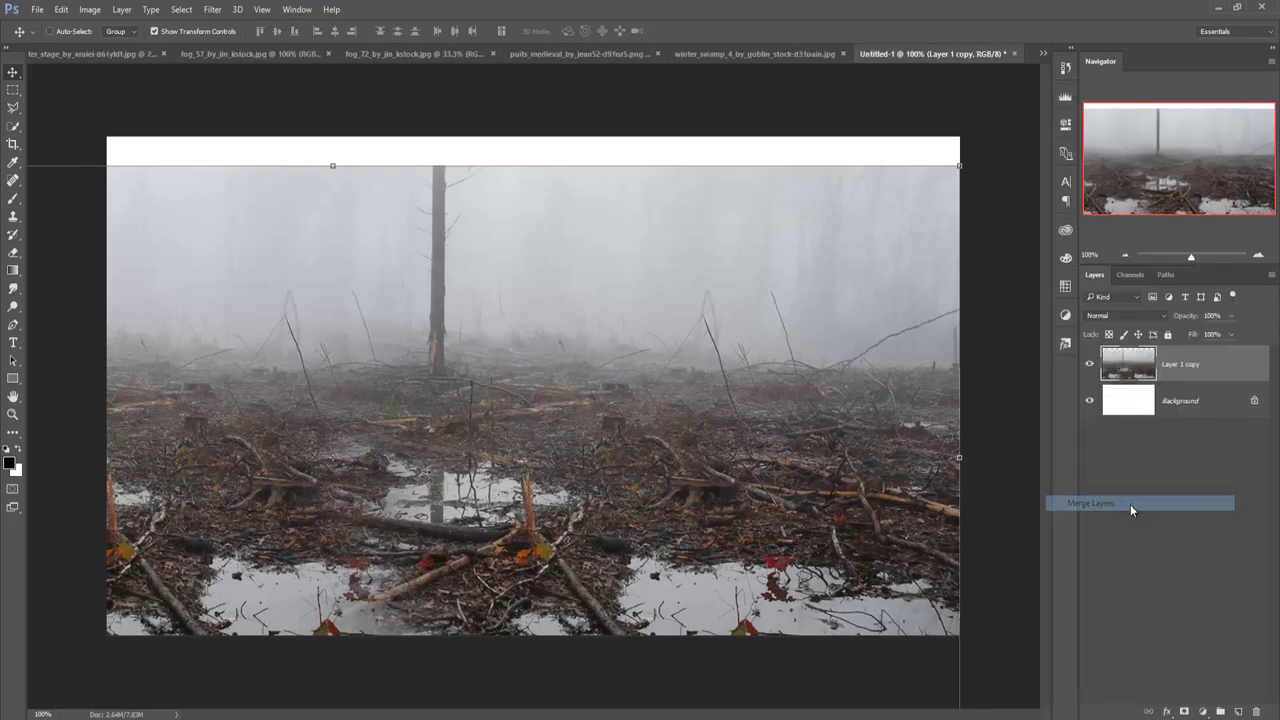
key(ctrl+t)
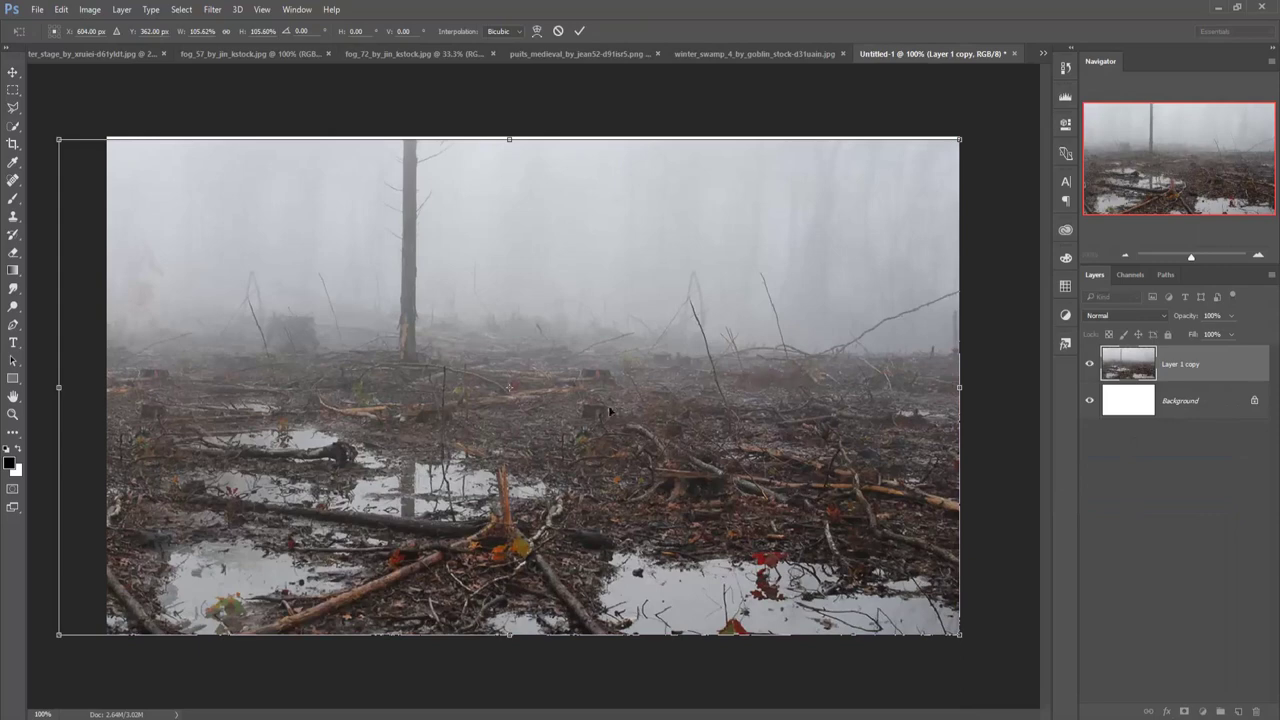
key(Return)
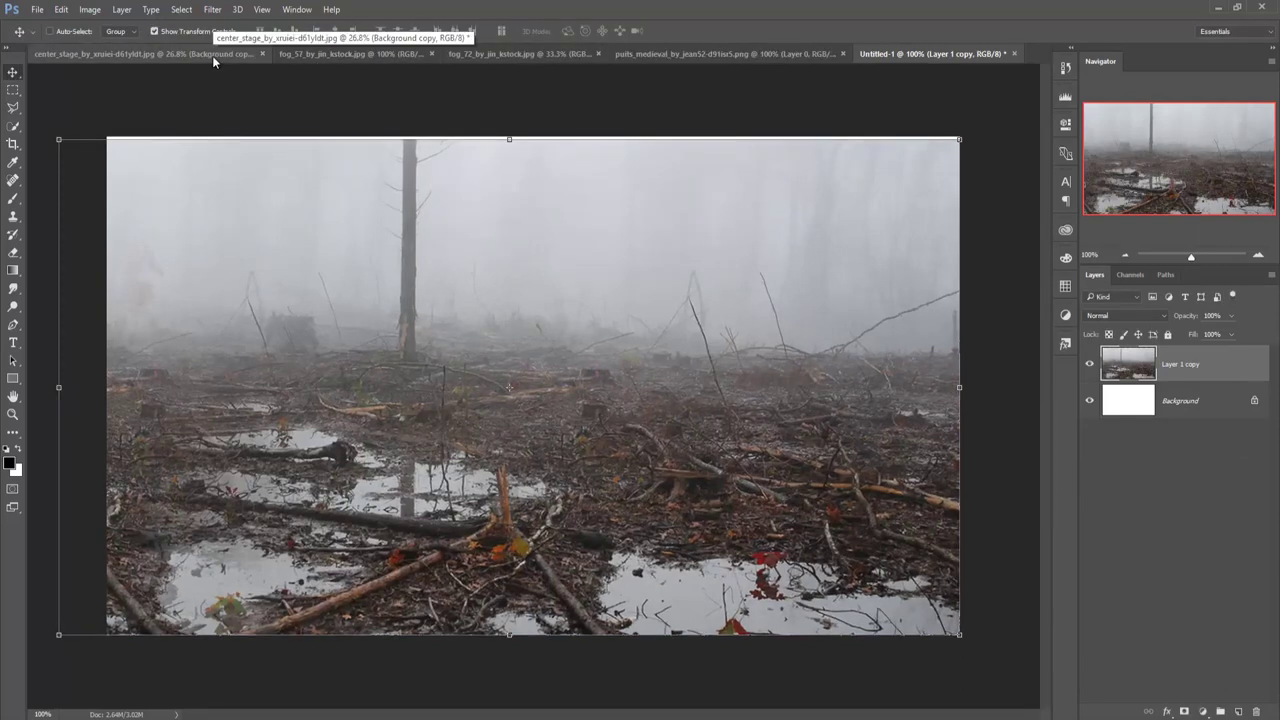
click(212, 55)
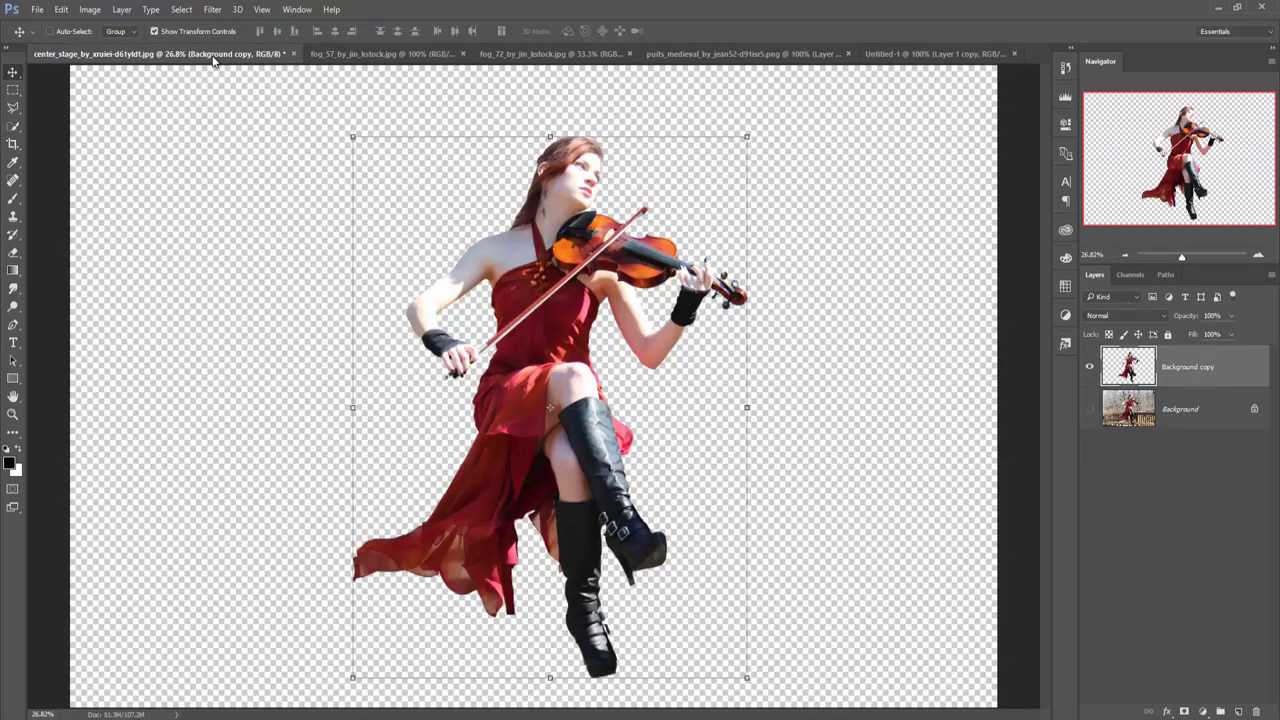
Lasso a loose selection around the well in puits_medieval and float its window.
click(737, 55)
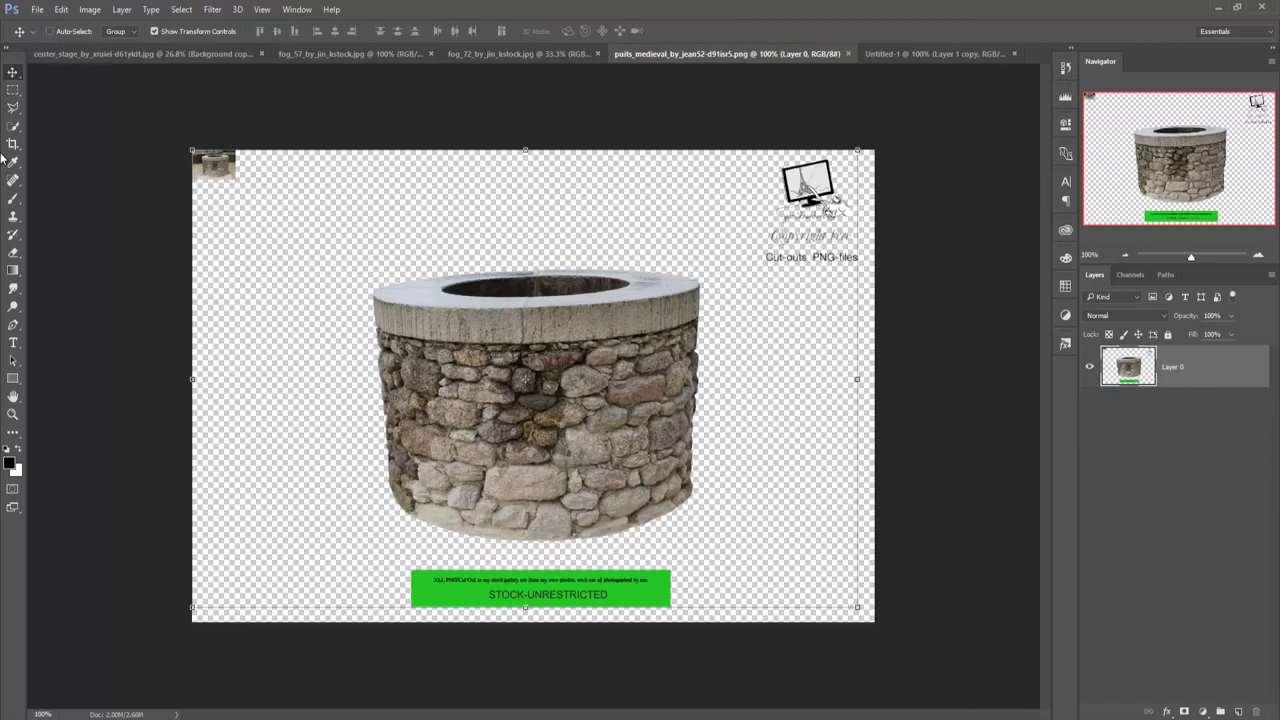
click(13, 108)
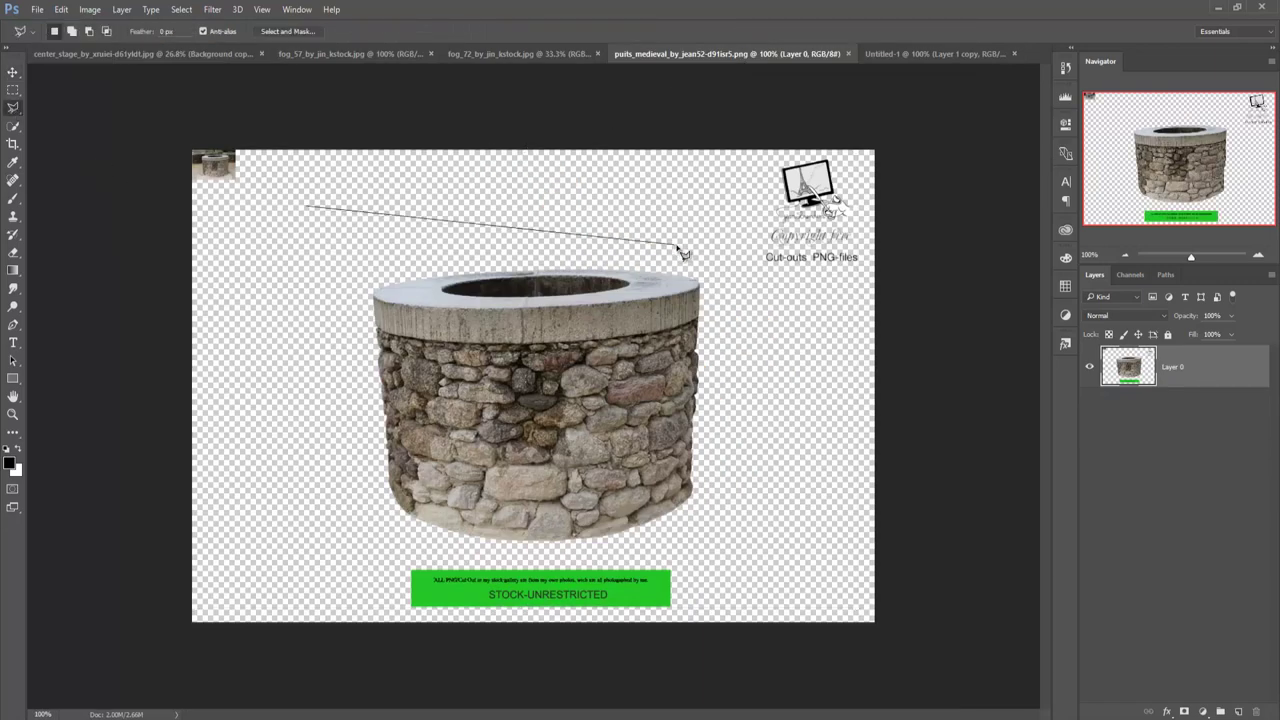
mouse_move(745, 367)
mouse_down()
mouse_move(337, 510)
mouse_move(323, 208)
mouse_up()
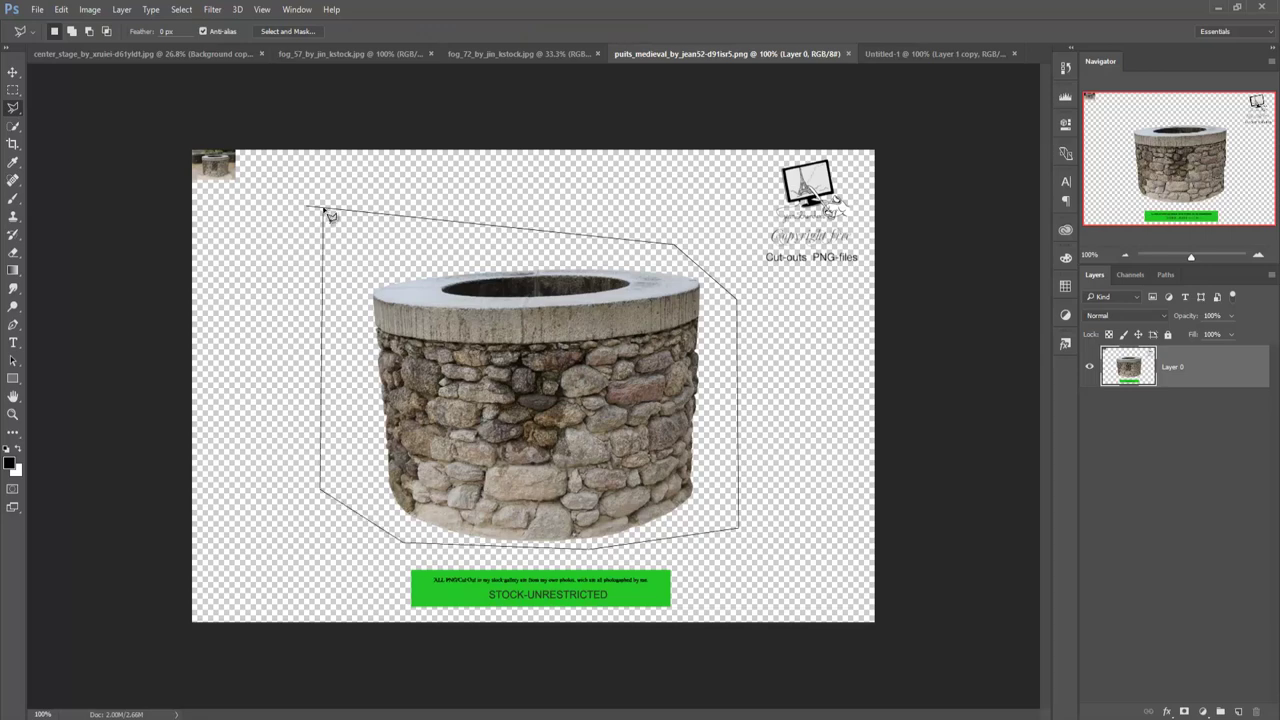
click(331, 212)
key(v)
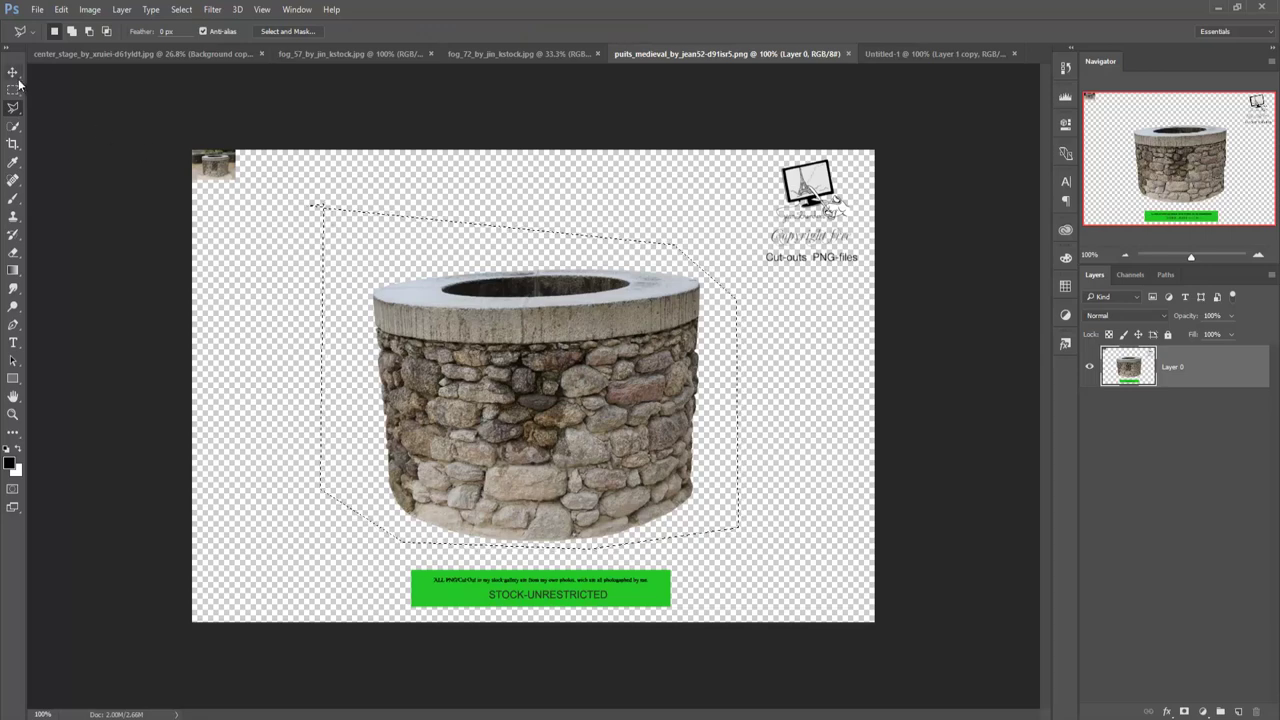
drag(742, 56, 742, 116)
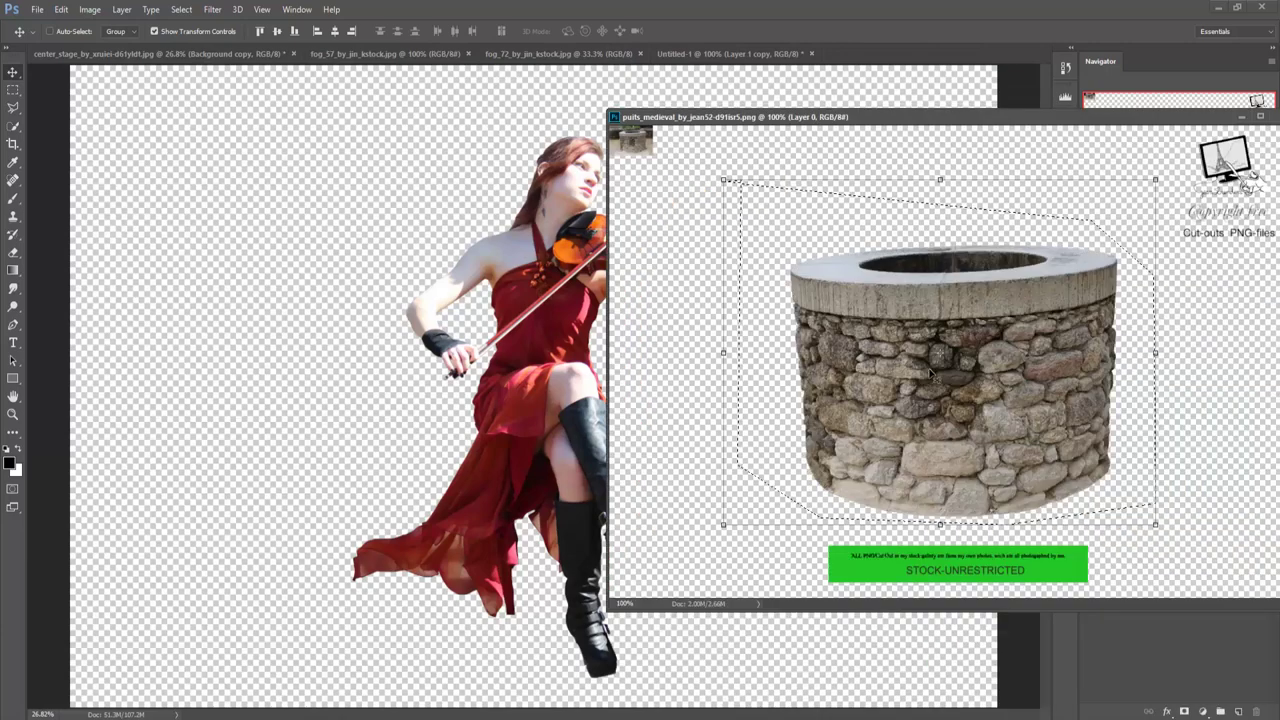
mouse_move(920, 362)
mouse_down()
mouse_move(635, 333)
mouse_move(942, 333)
mouse_up()
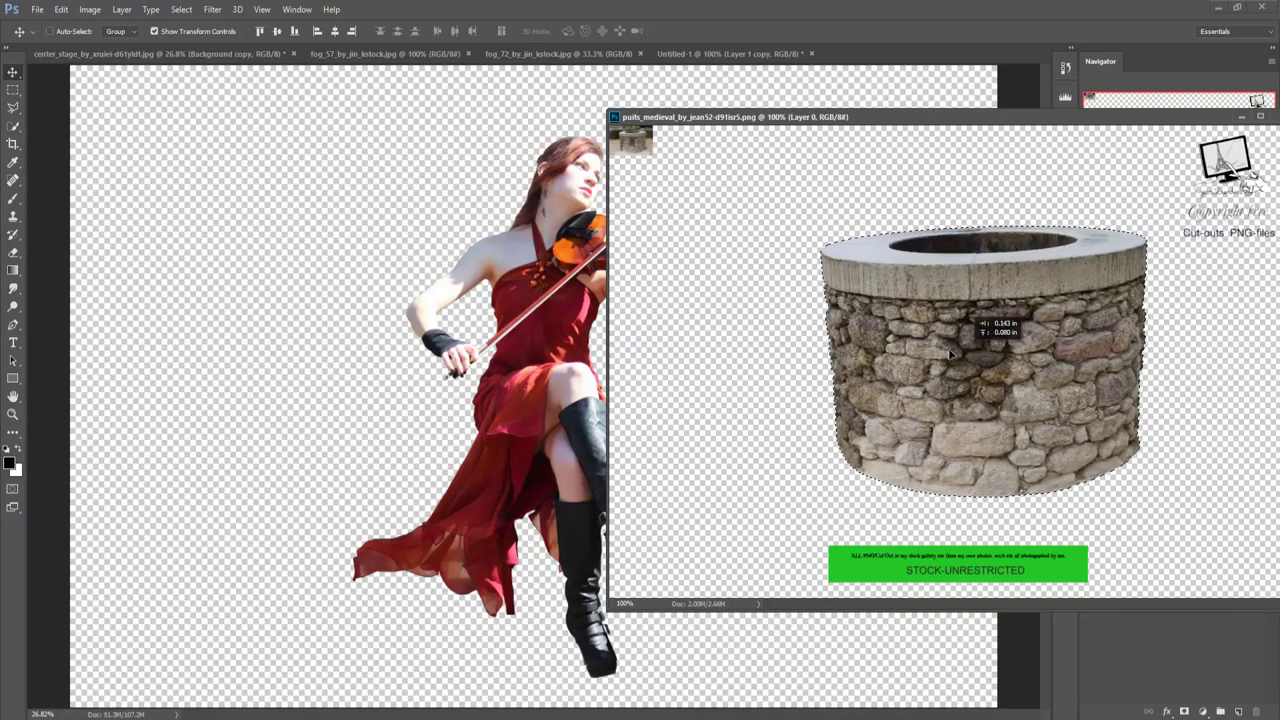
Drop the well into Untitled-1, lower it, scale to about 86% and tilt slightly clockwise.
click(730, 53)
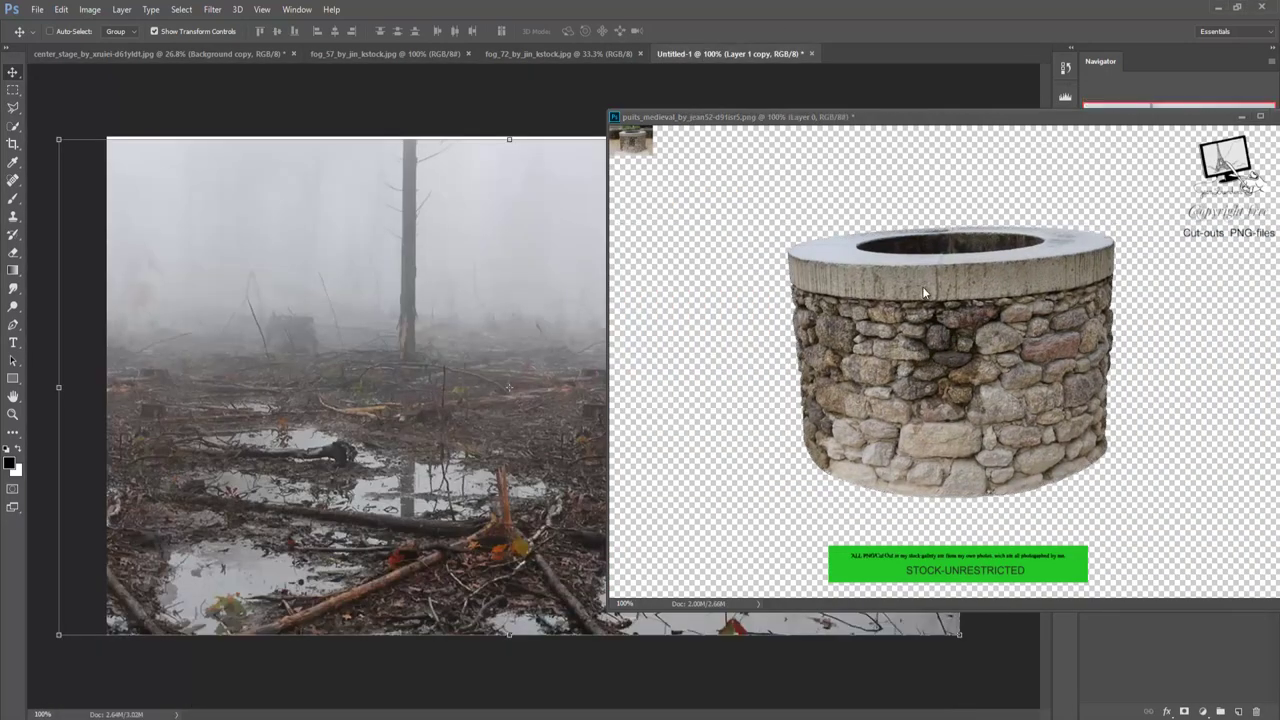
drag(857, 333, 543, 331)
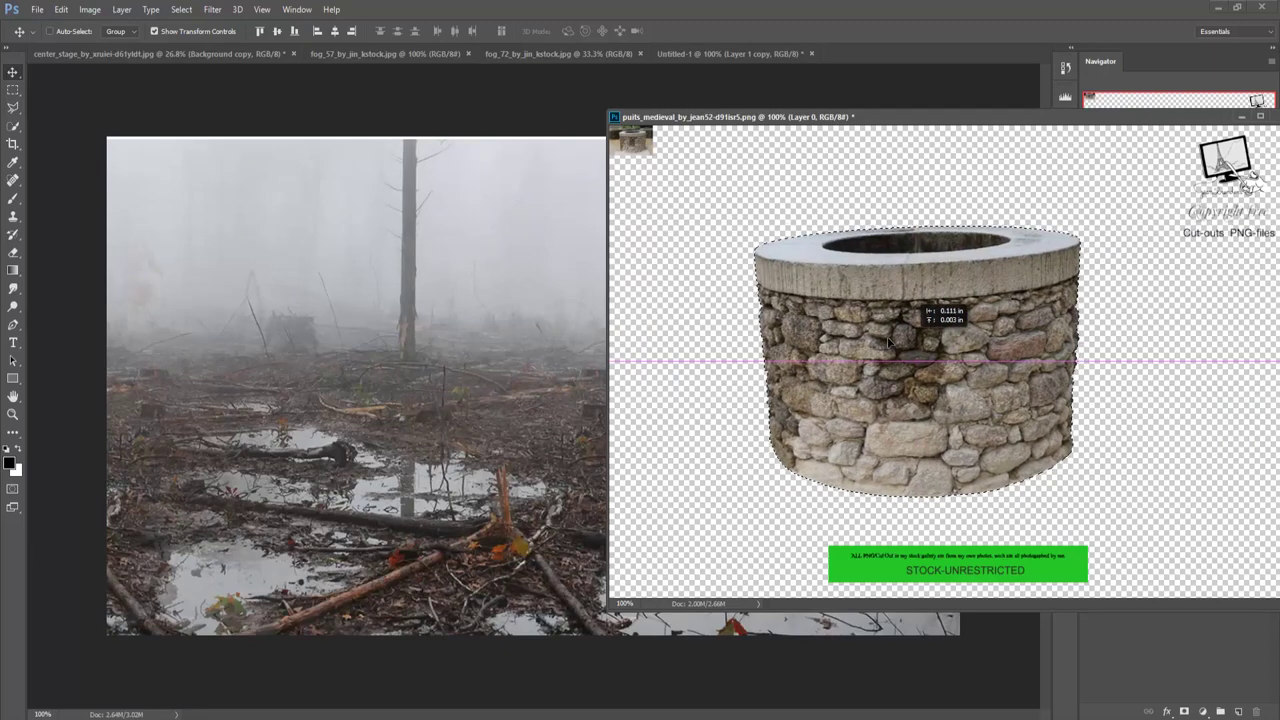
click(1241, 117)
drag(592, 345, 573, 441)
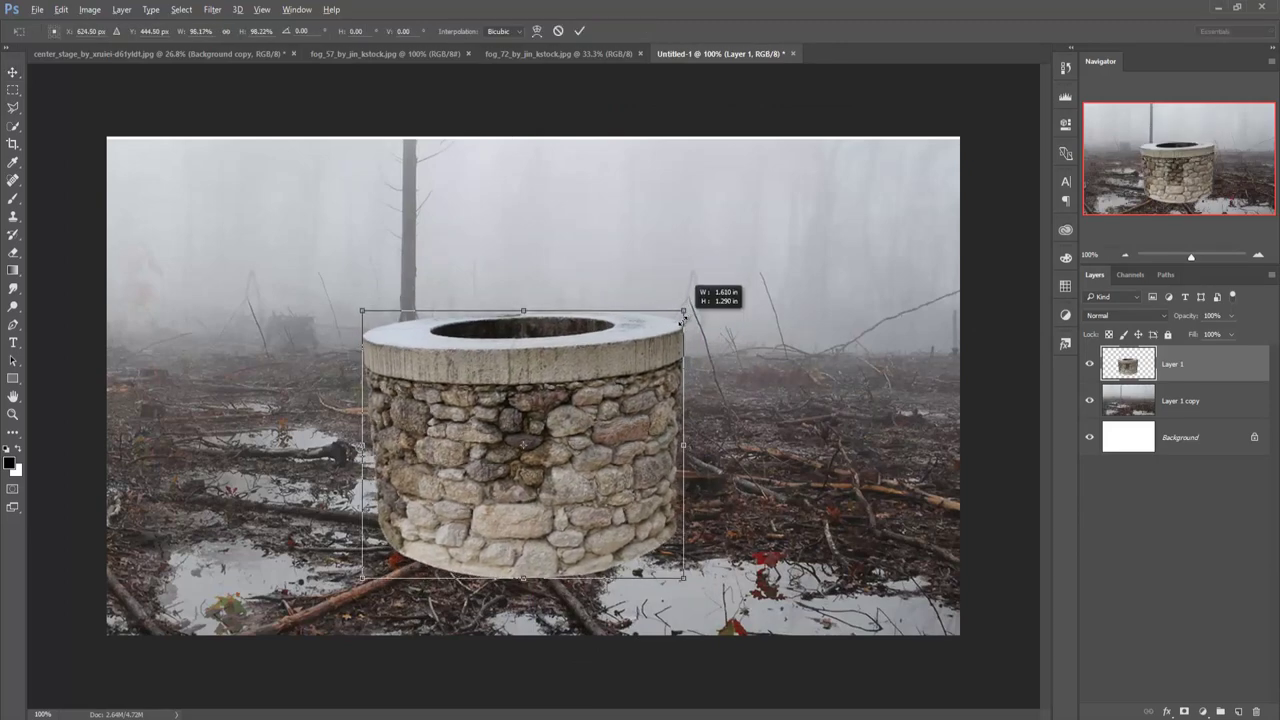
drag(684, 308, 664, 327)
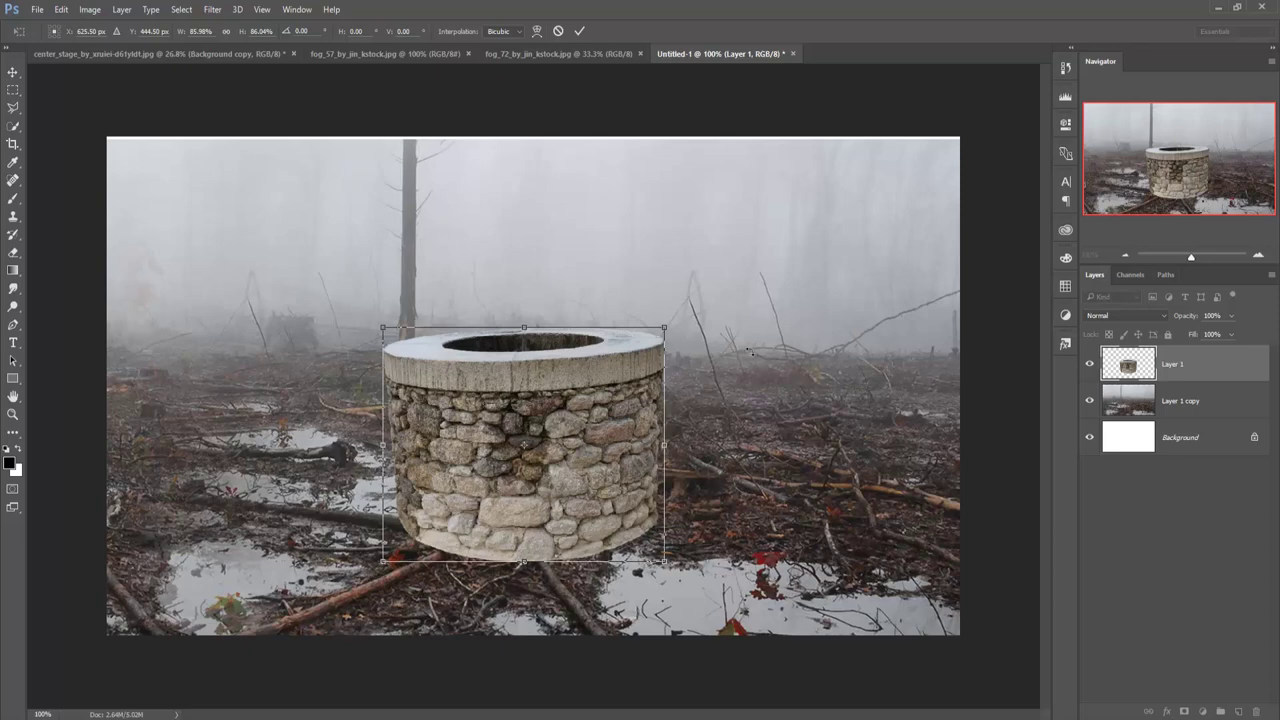
drag(738, 305, 752, 322)
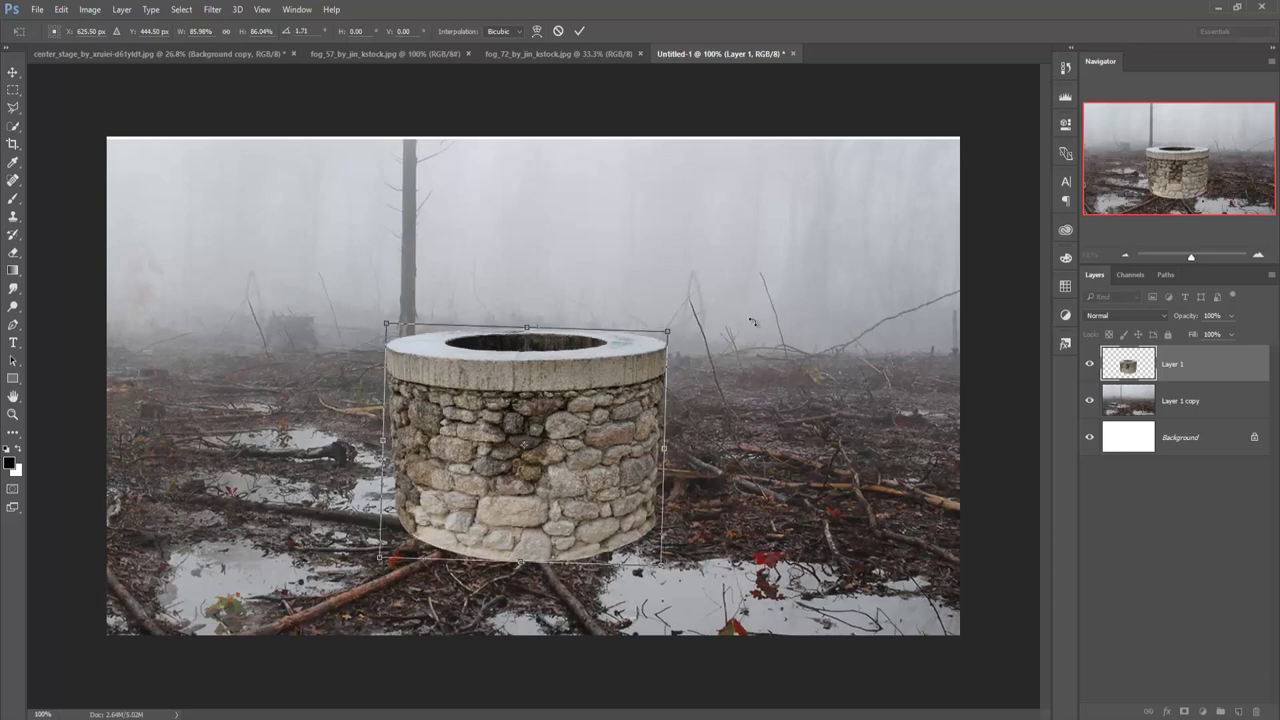
click(580, 33)
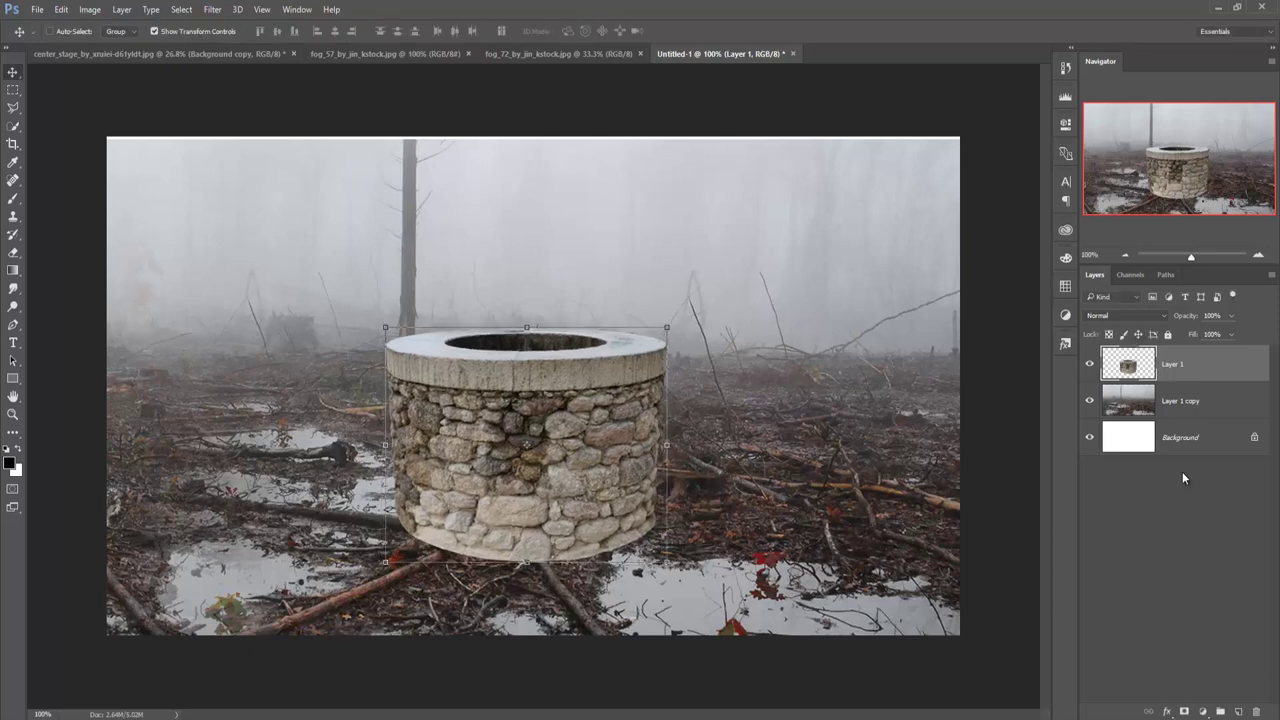
Mask the well layer and paint its lower-left base away with a 125 px brush.
click(1183, 711)
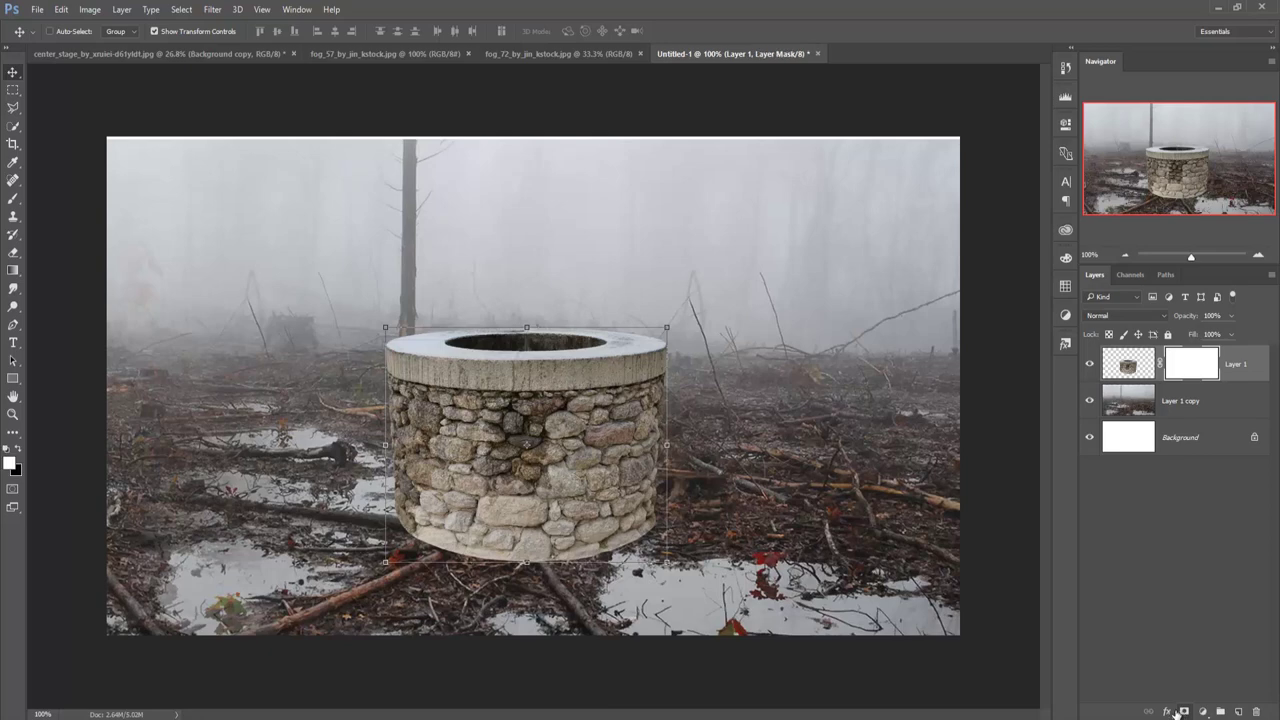
click(13, 199)
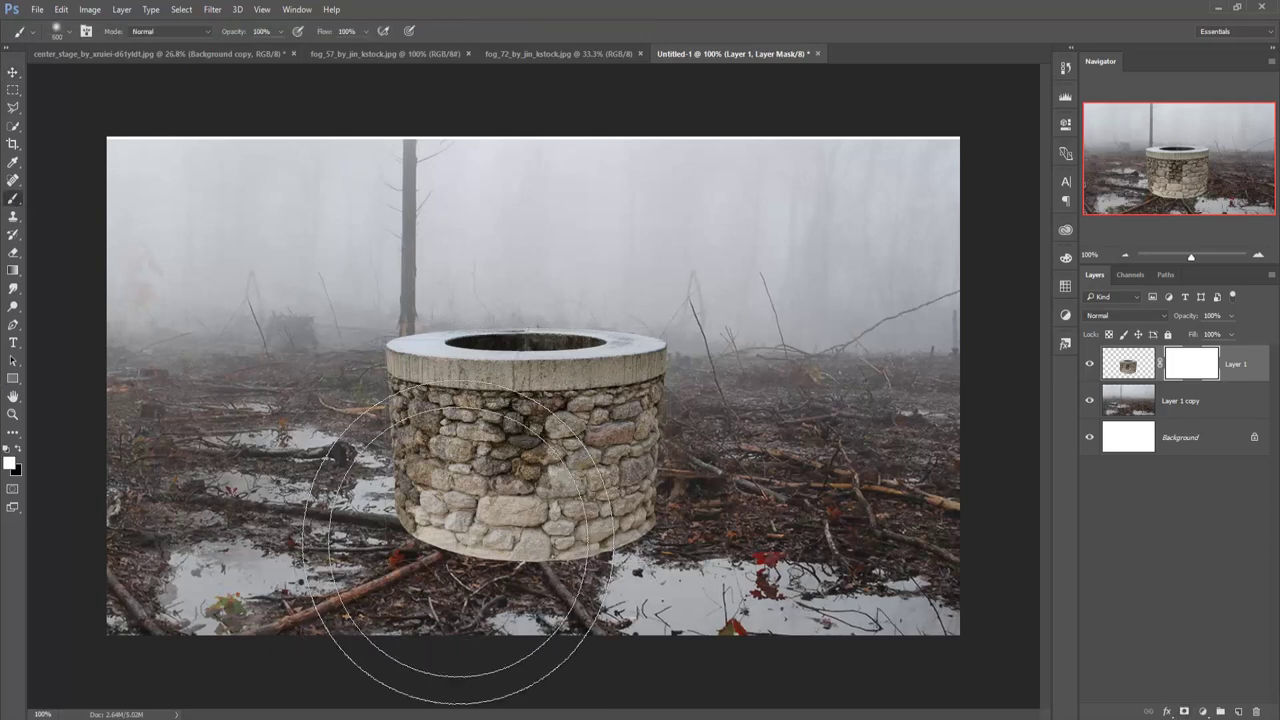
key(bracketleft)
key(bracketleft)
key(bracketleft)
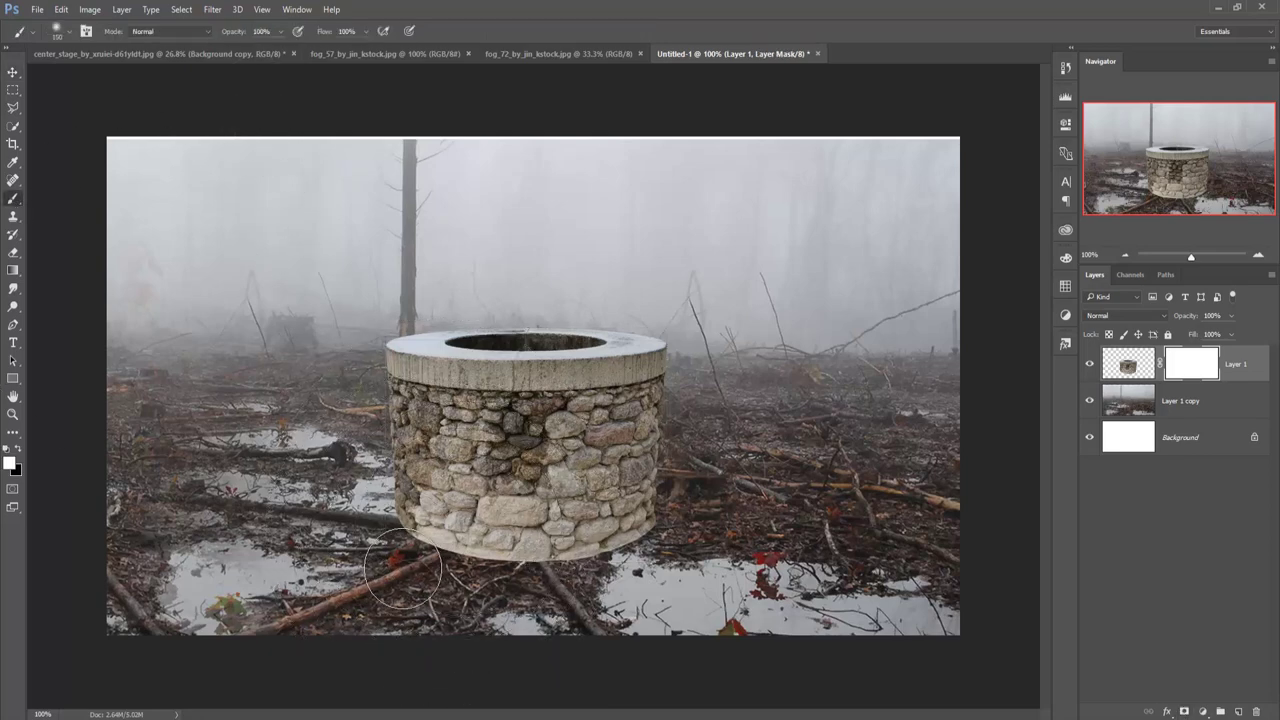
key(bracketleft)
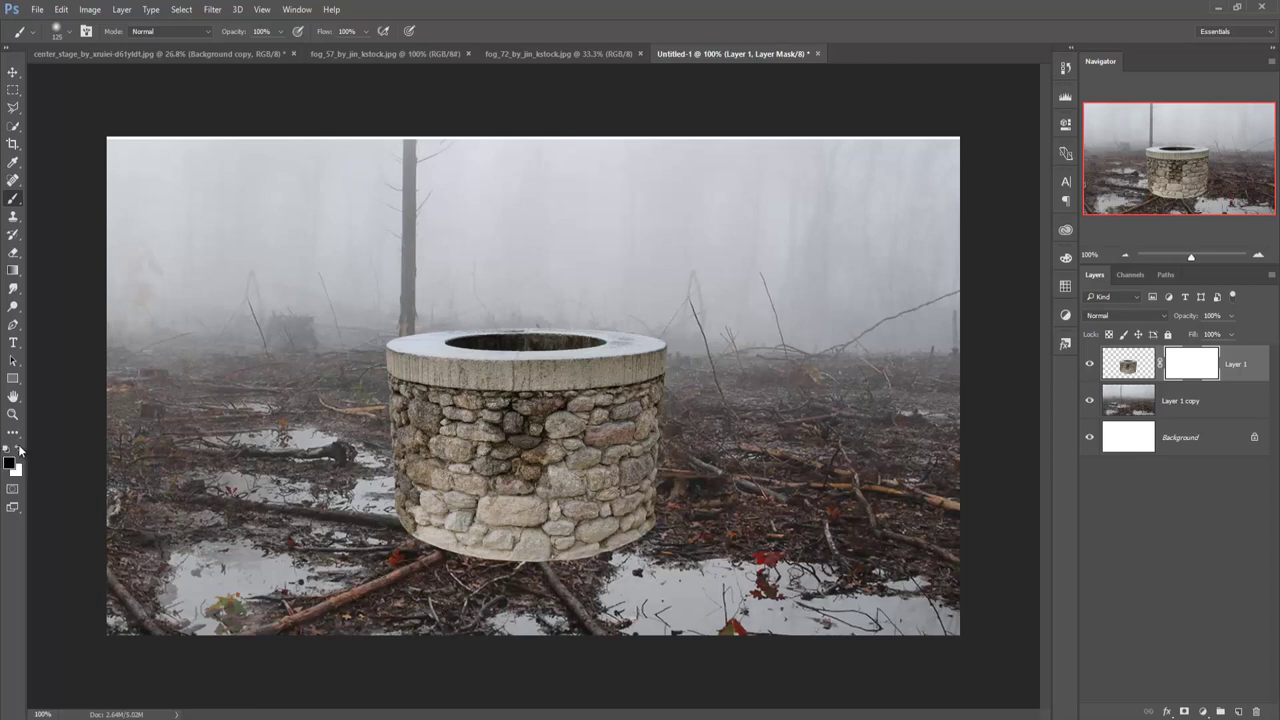
mouse_move(420, 522)
mouse_down()
mouse_move(565, 555)
mouse_move(540, 565)
mouse_move(495, 548)
mouse_up()
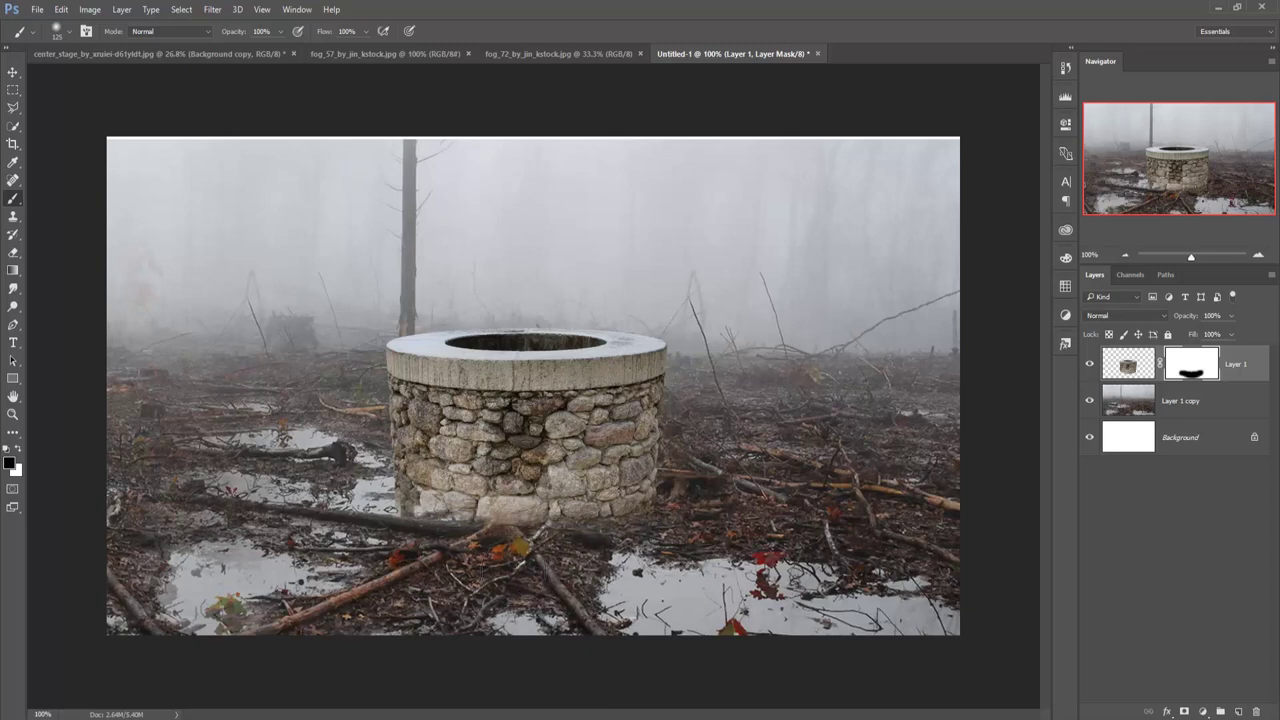
drag(465, 548, 485, 545)
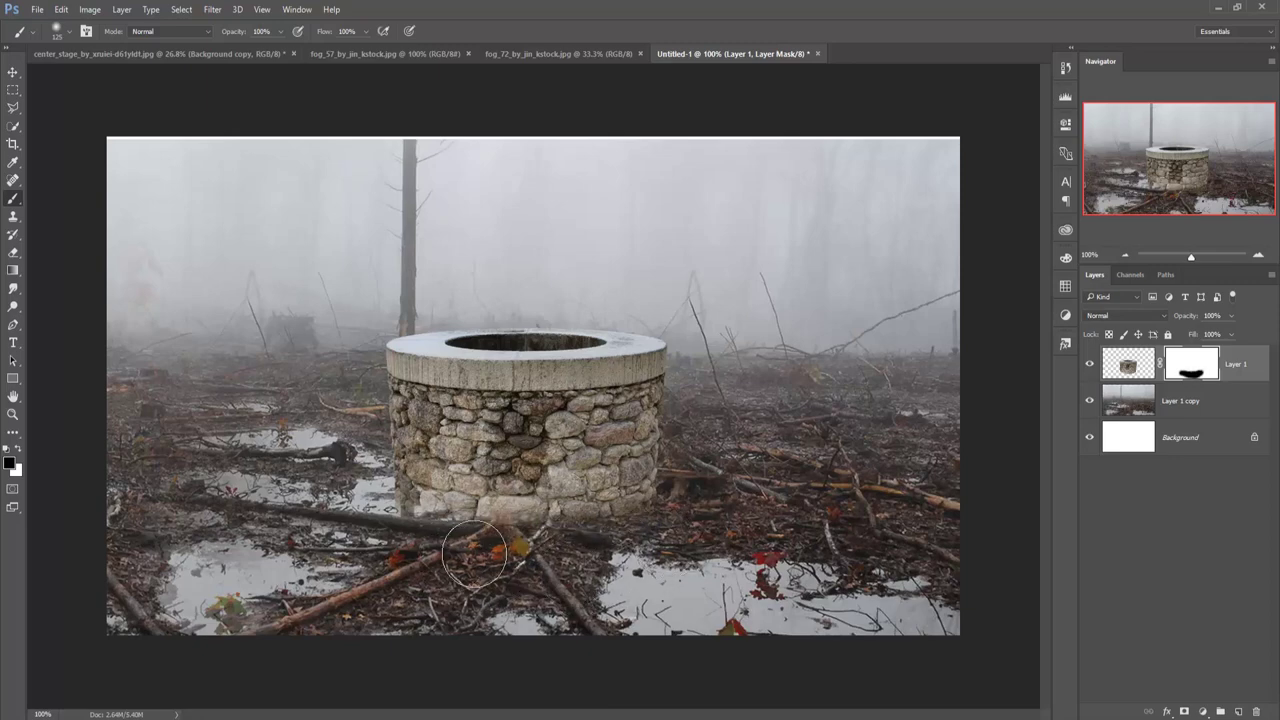
key(v)
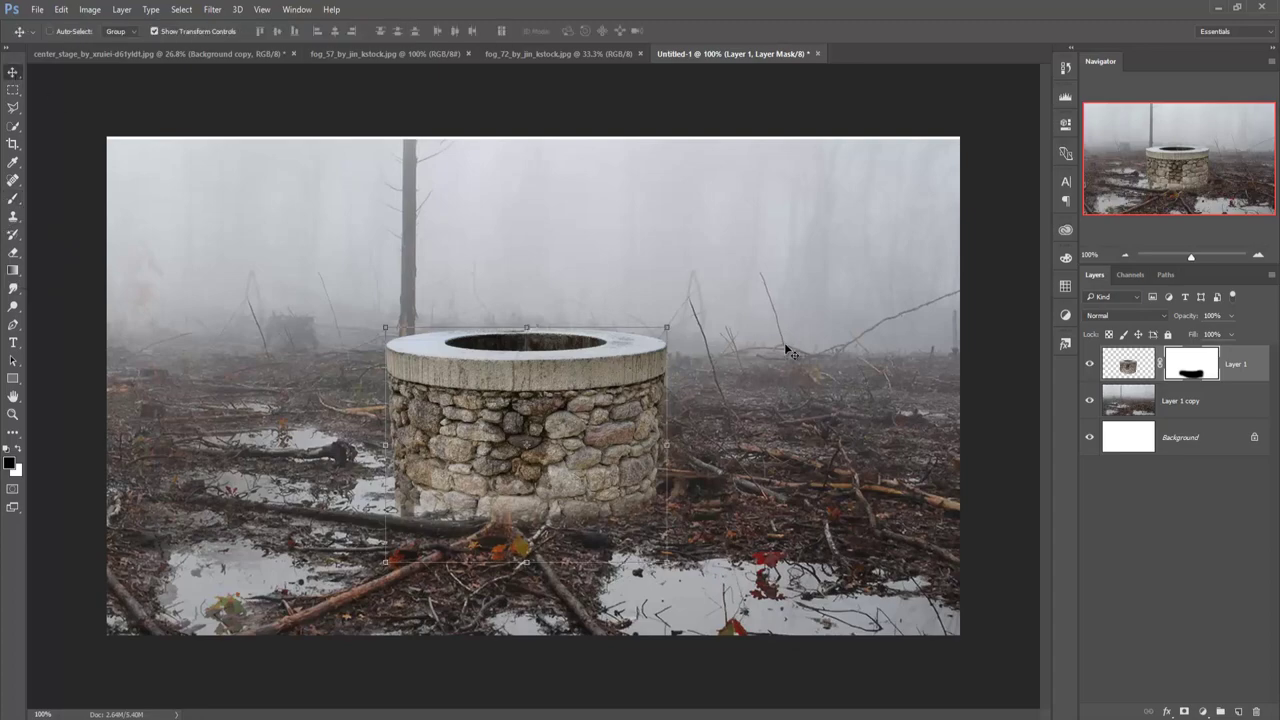
Drag the violinist from her floating window into the forest composite.
click(183, 53)
mouse_move(183, 53)
mouse_down()
mouse_move(181, 106)
mouse_move(620, 158)
mouse_up()
drag(963, 422, 450, 289)
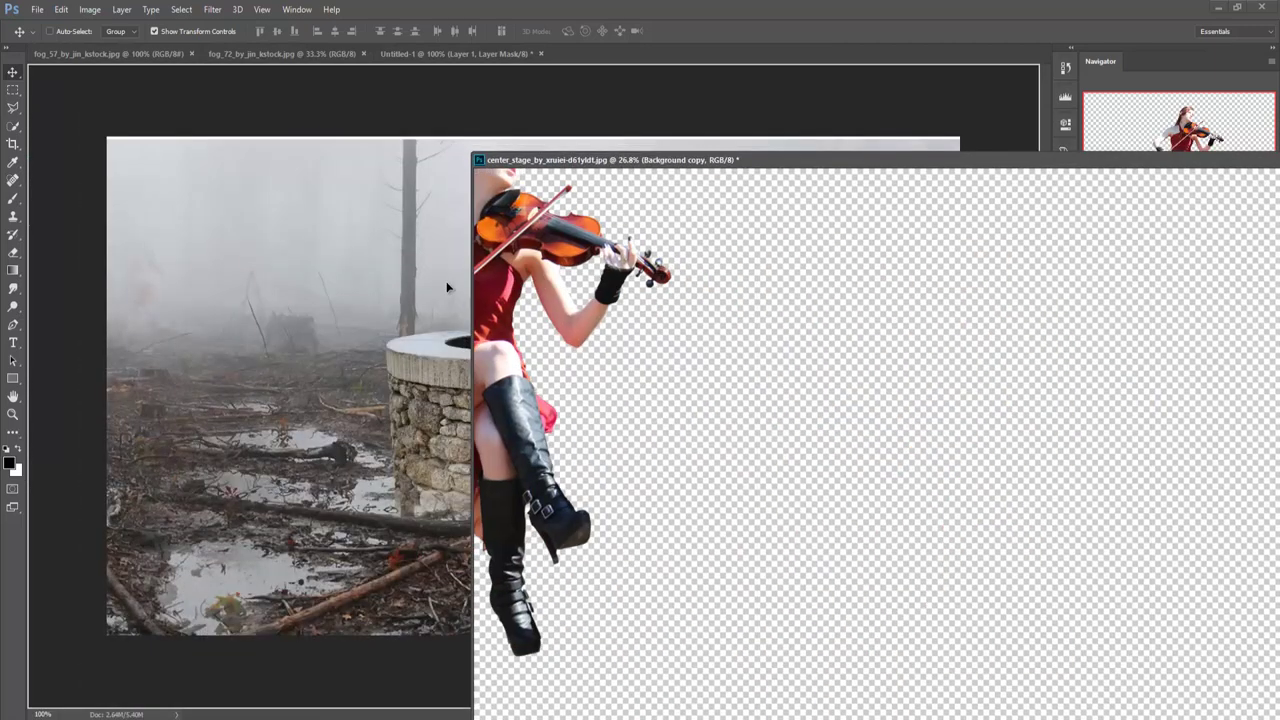
drag(1219, 167, 897, 253)
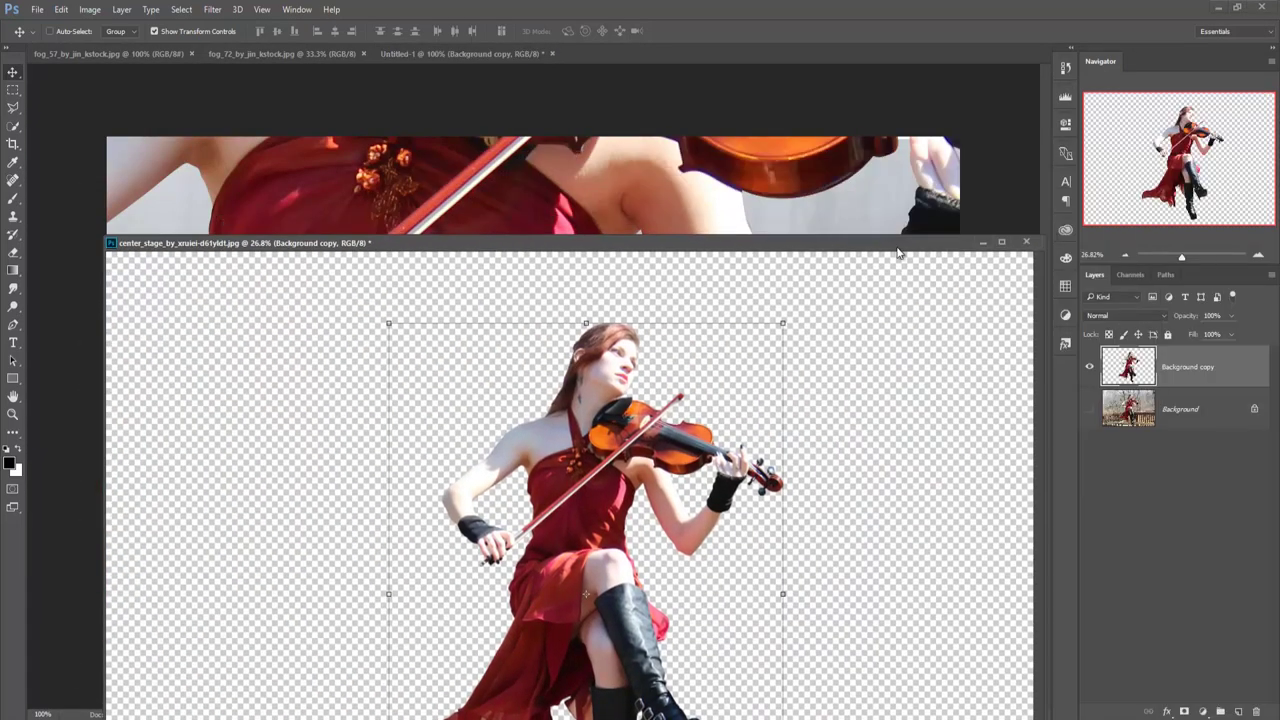
click(983, 242)
Scale the violinist down to about 16% and seat her on the stone well.
drag(520, 280, 445, 452)
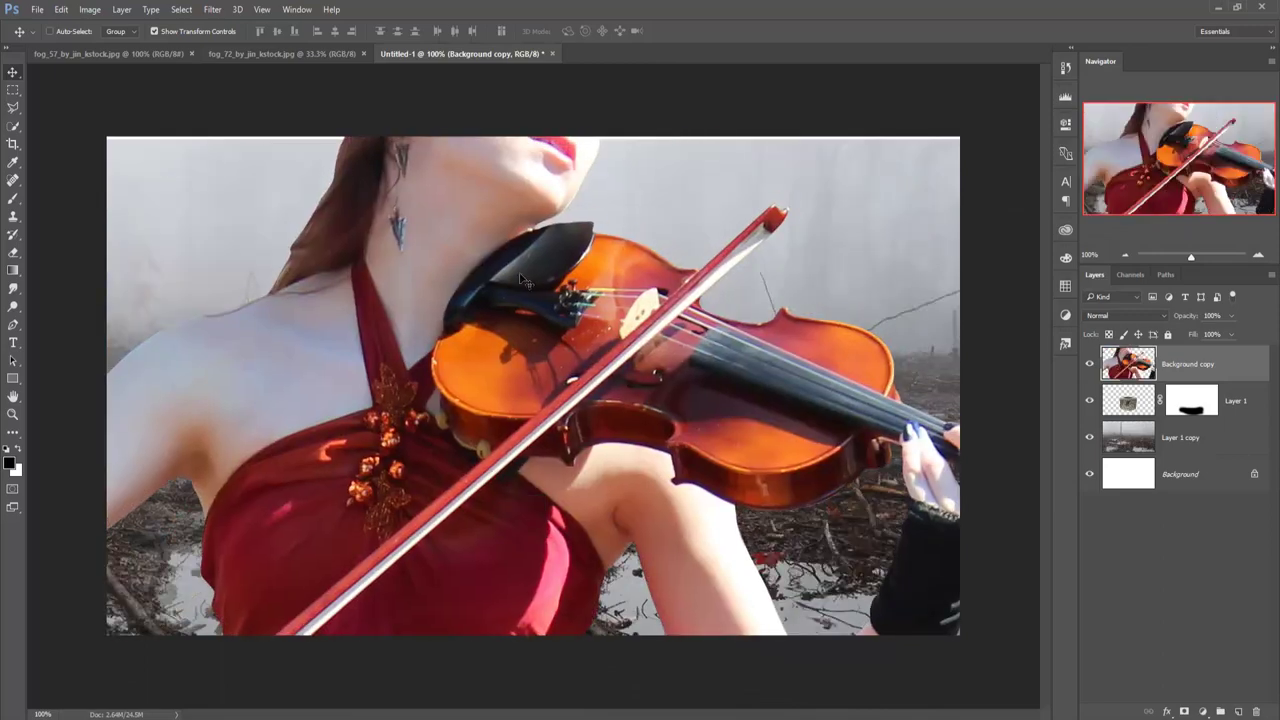
drag(853, 229, 362, 675)
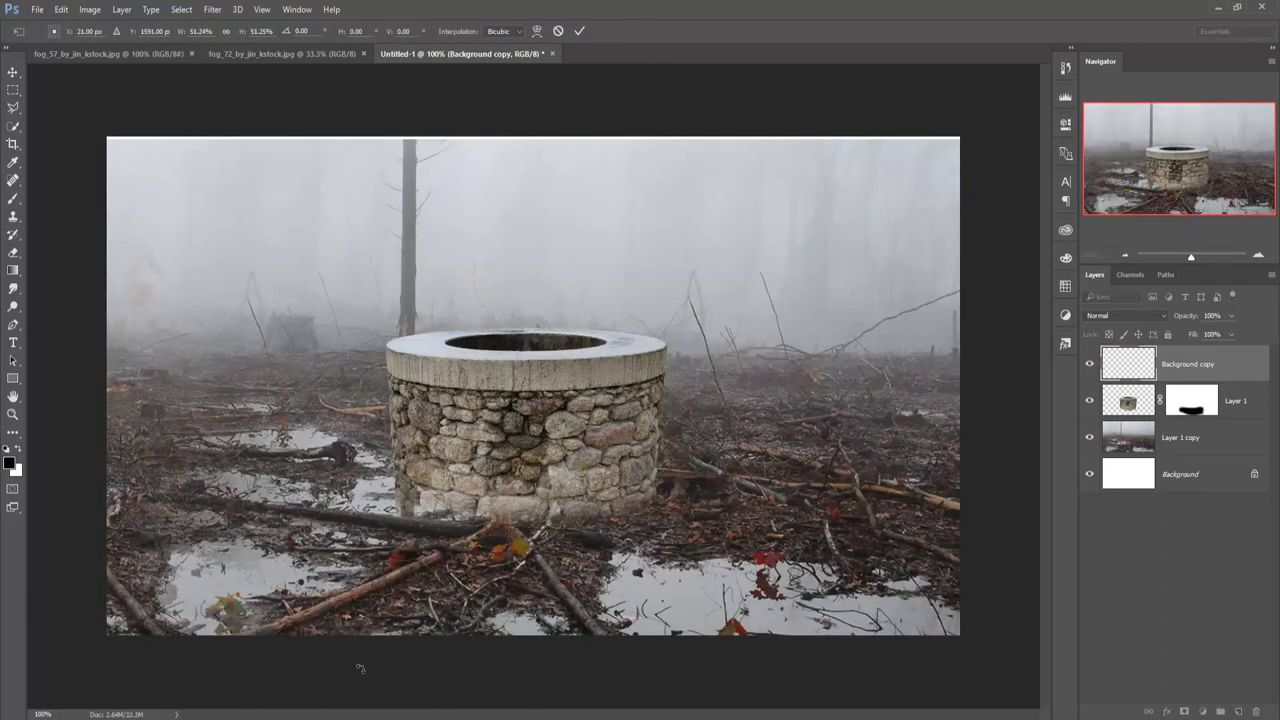
key(ctrl+minus)
drag(422, 651, 651, 250)
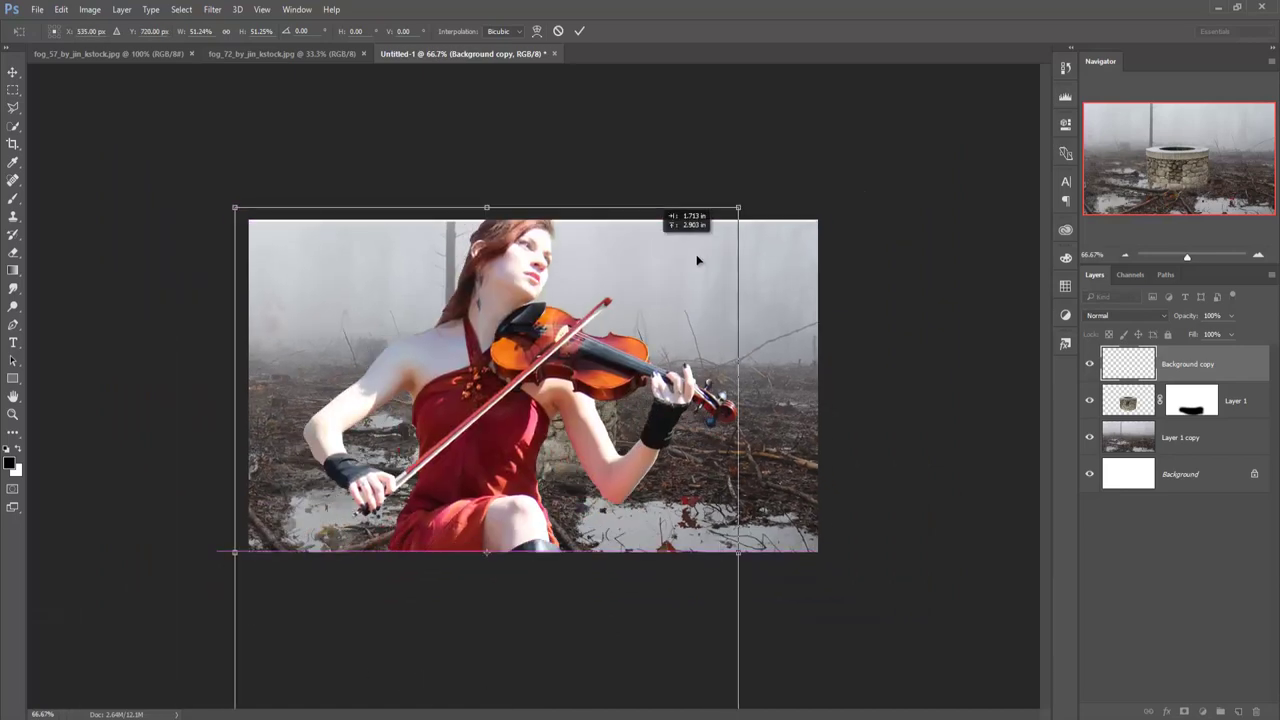
drag(737, 209, 576, 436)
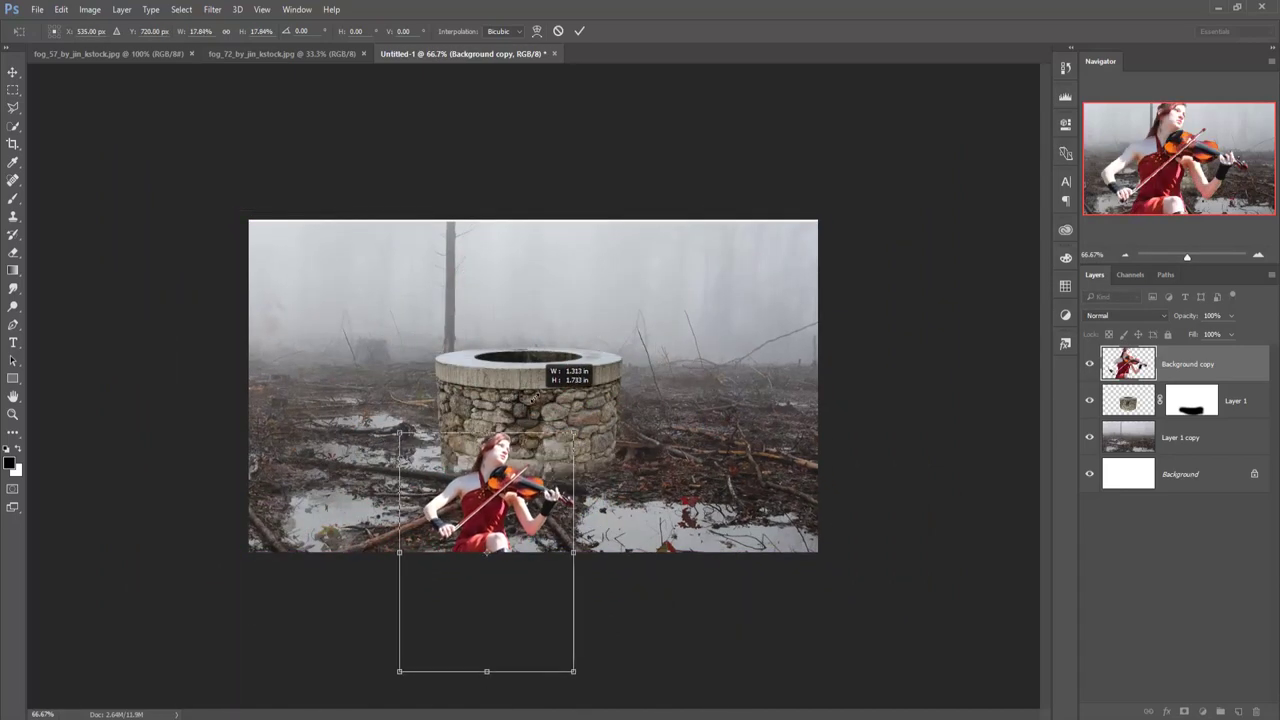
mouse_move(487, 456)
mouse_down()
mouse_move(575, 282)
mouse_move(530, 325)
mouse_up()
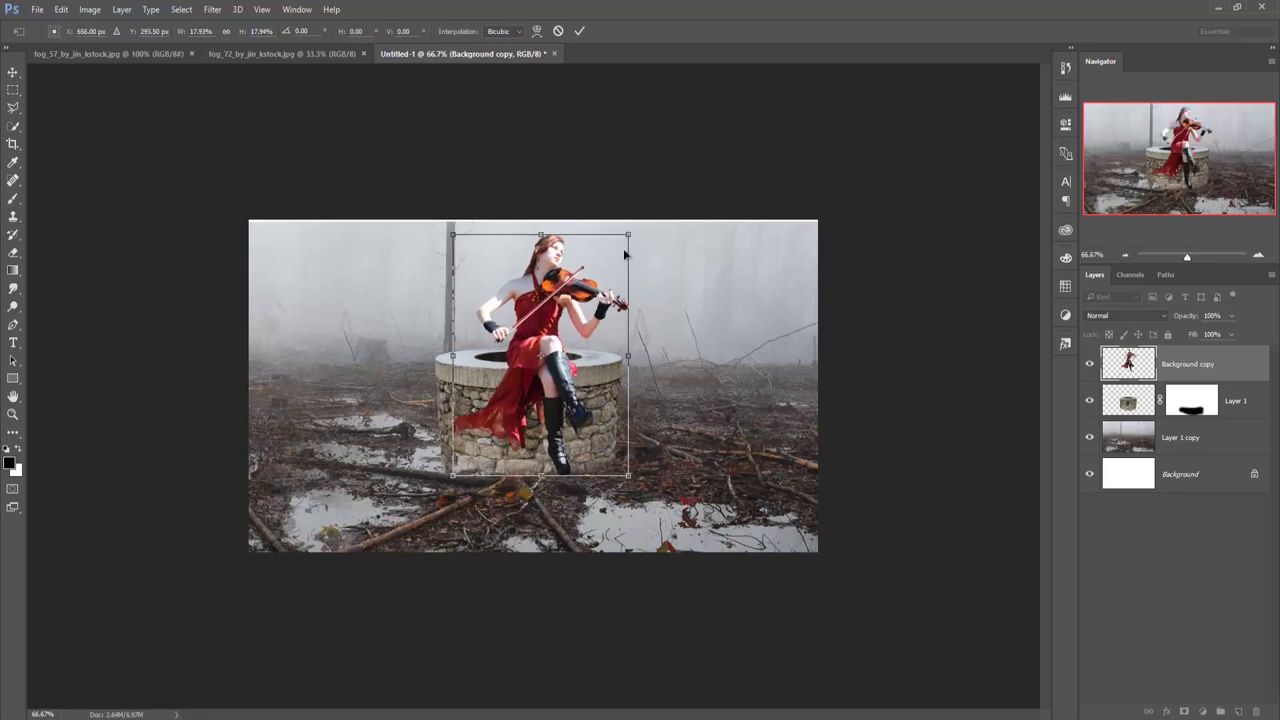
drag(629, 234, 616, 249)
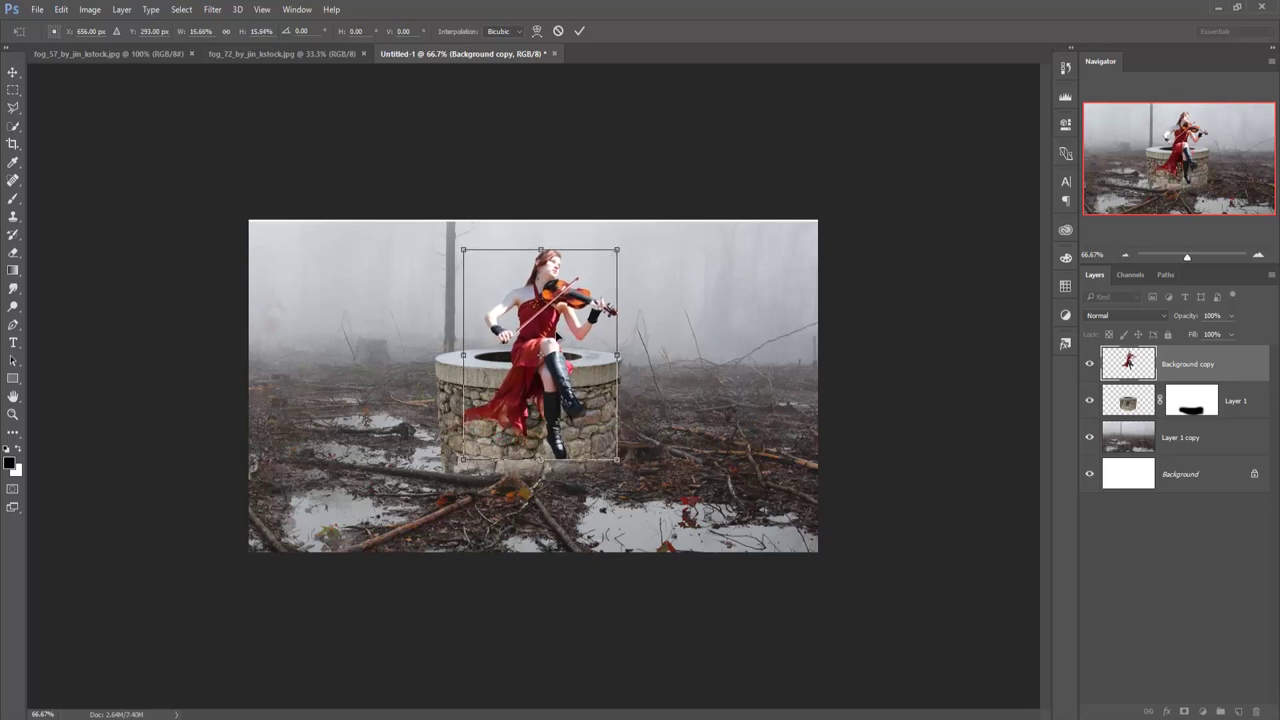
drag(558, 335, 551, 340)
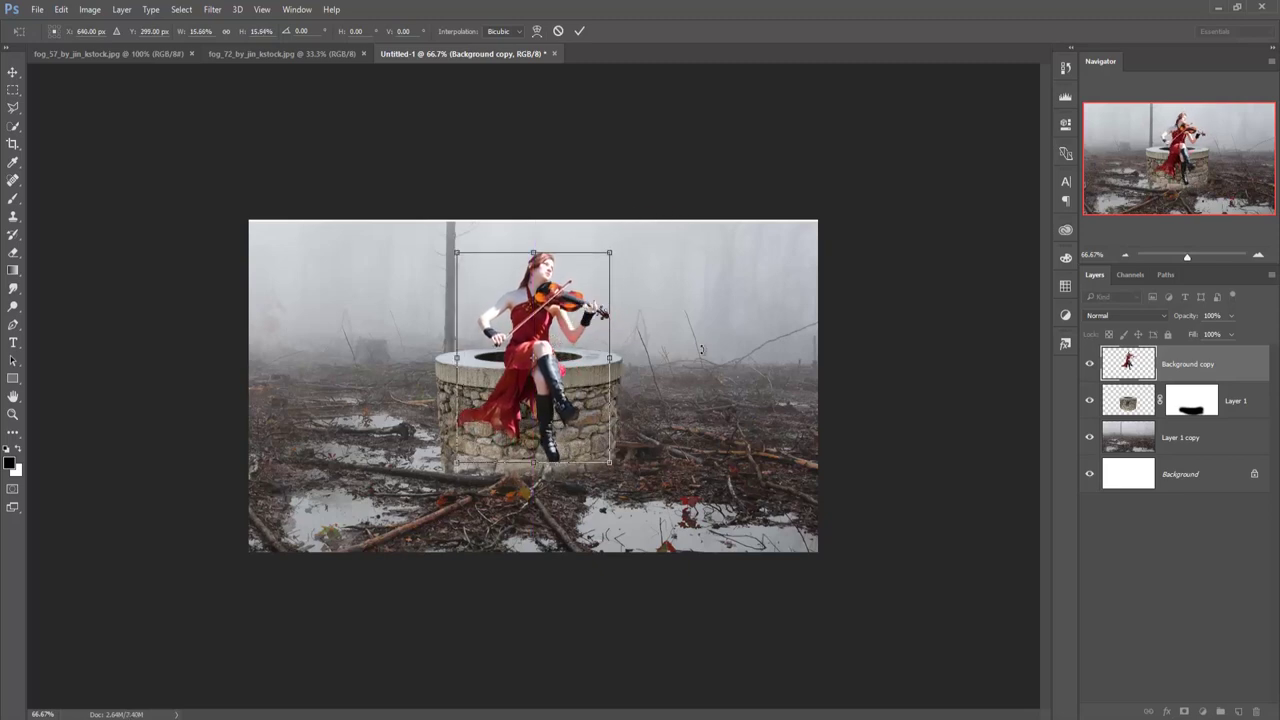
scroll(700, 348, up, 2)
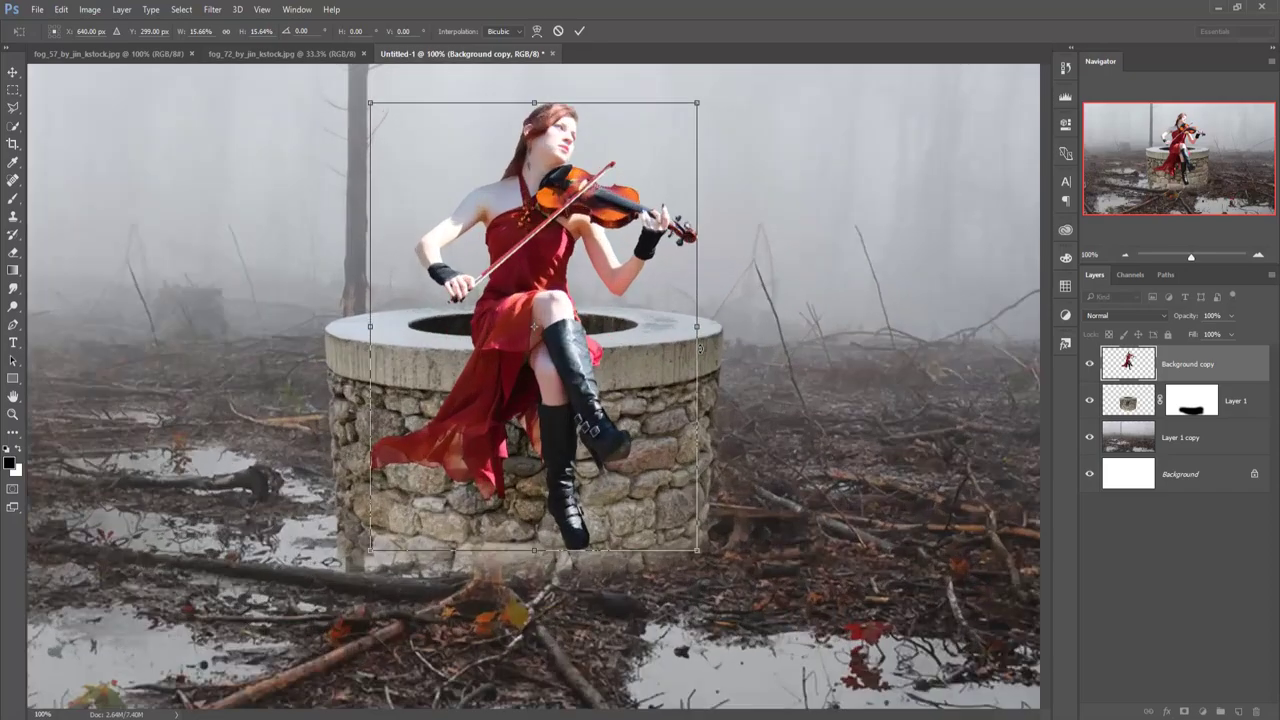
scroll(700, 348, up, 1)
scroll(699, 347, down, 2)
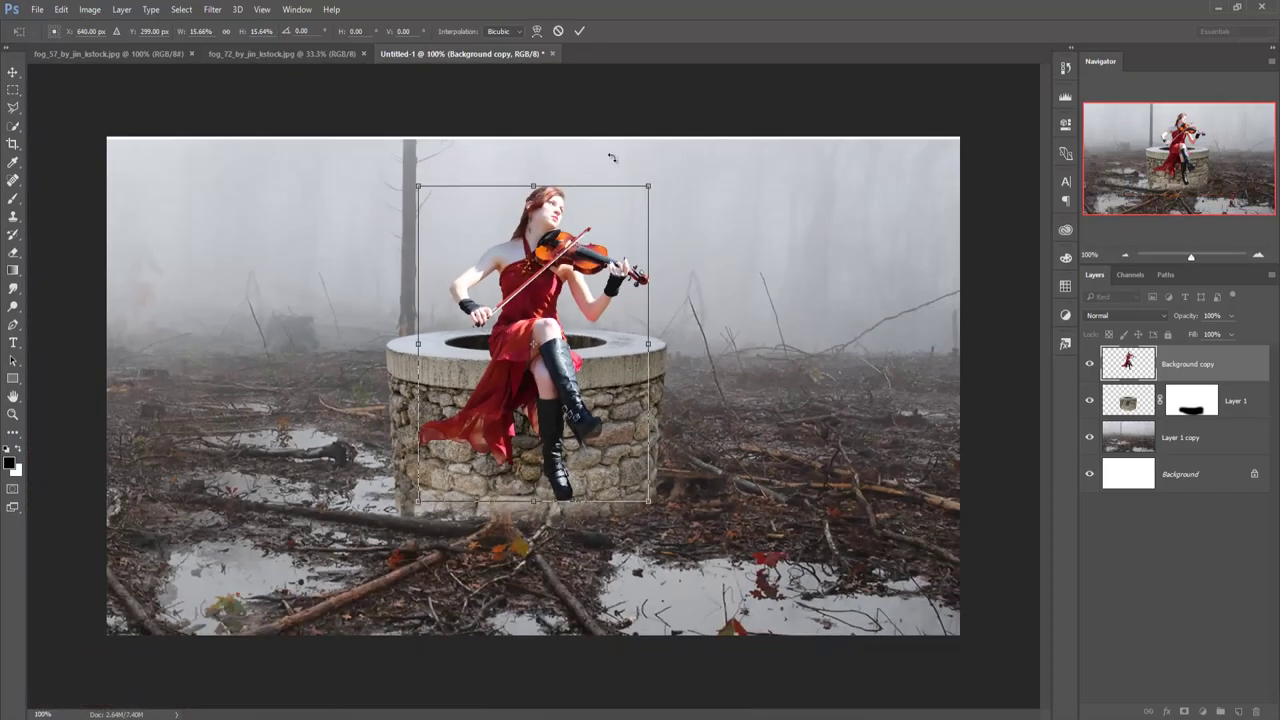
click(577, 34)
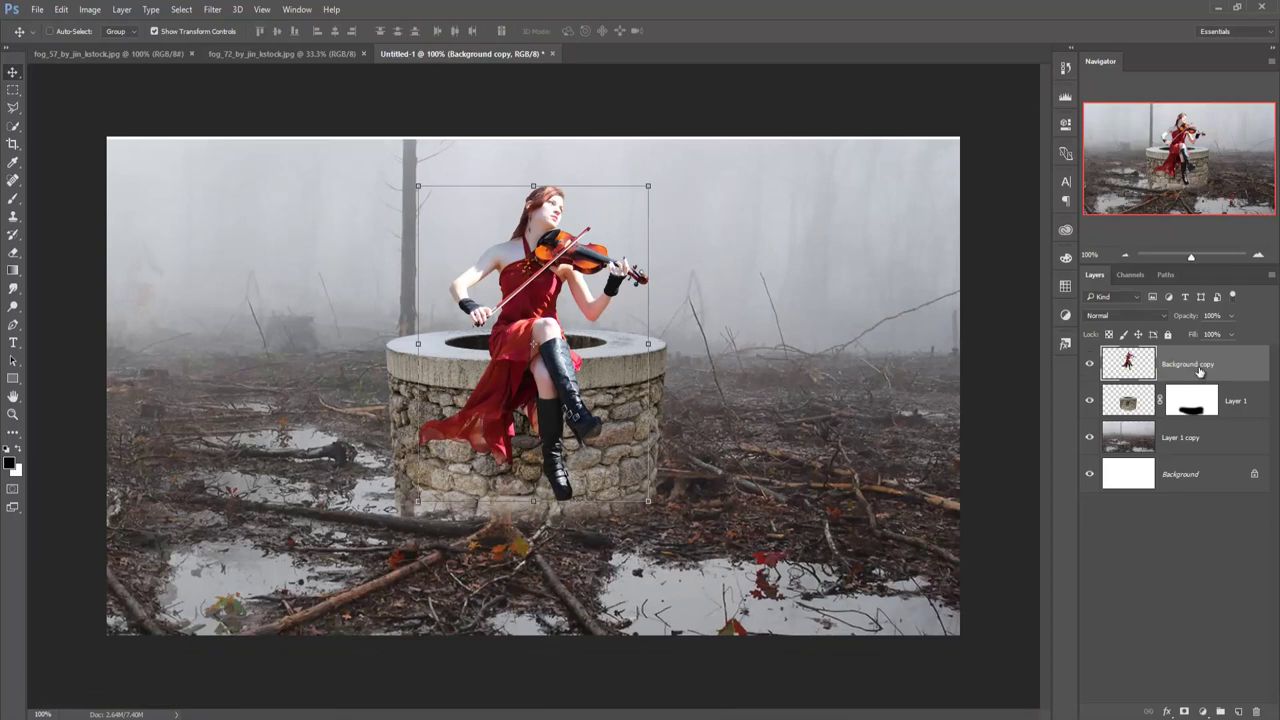
Move the violinist and well together down-left, scale them to about 115%, and raise slightly.
ctrl+click(1237, 404)
drag(633, 367, 621, 427)
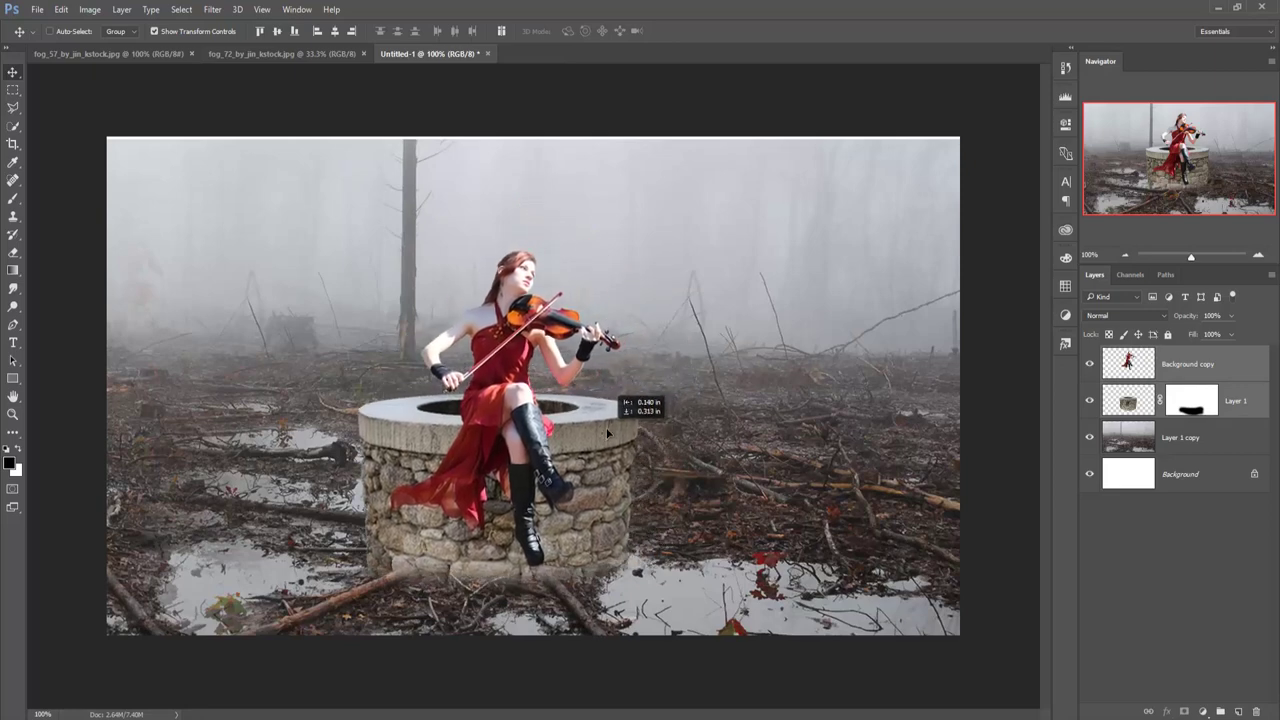
drag(621, 427, 607, 428)
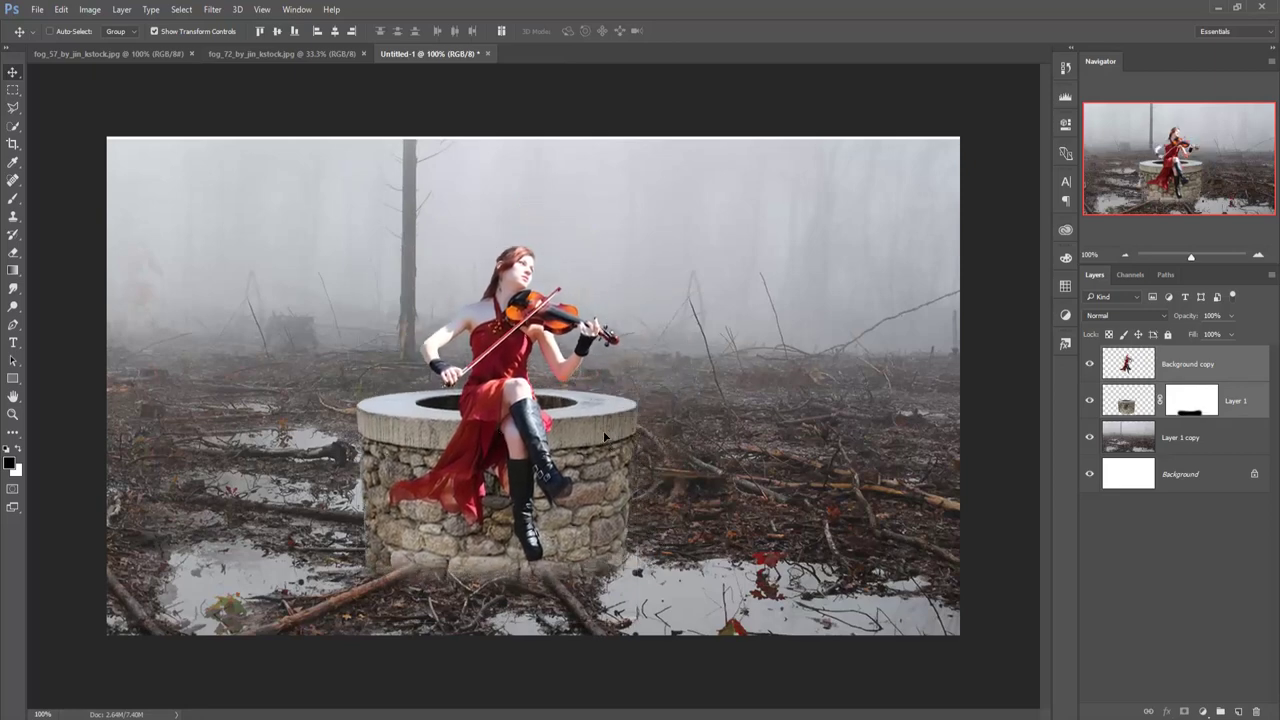
drag(641, 242, 683, 238)
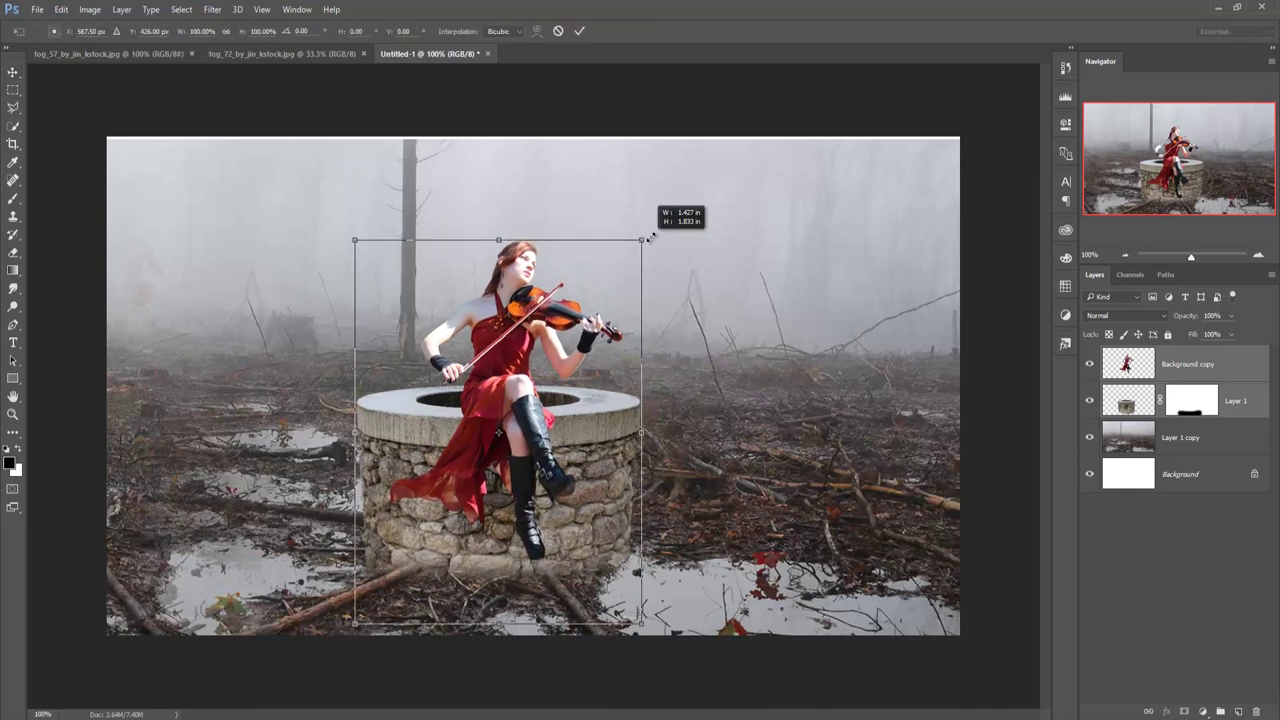
mouse_move(570, 533)
mouse_down()
mouse_move(572, 514)
mouse_move(591, 528)
mouse_up()
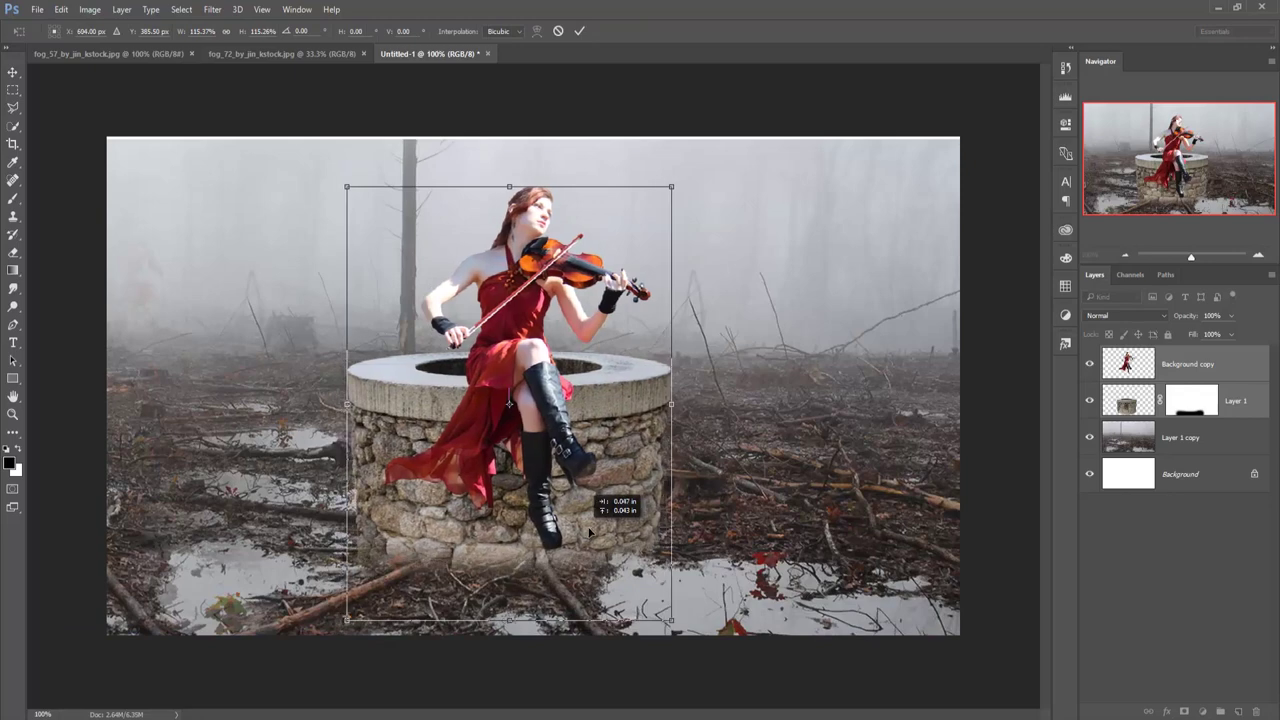
click(580, 31)
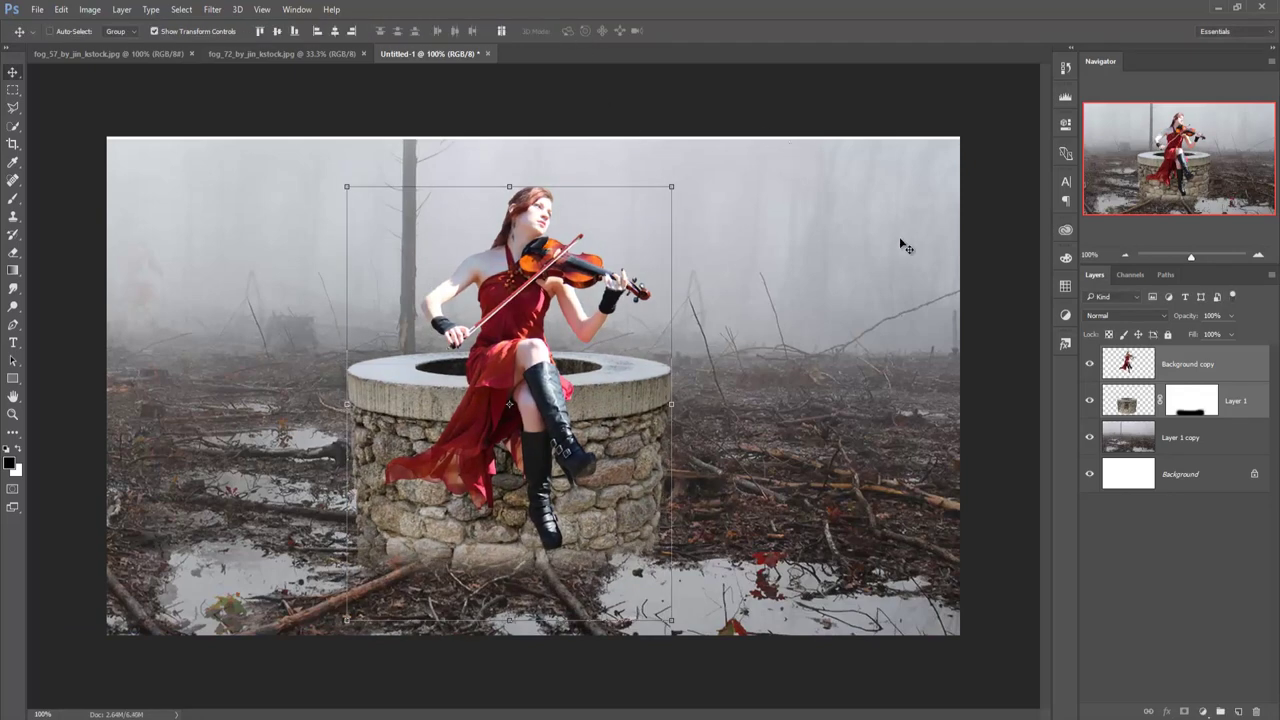
click(1215, 378)
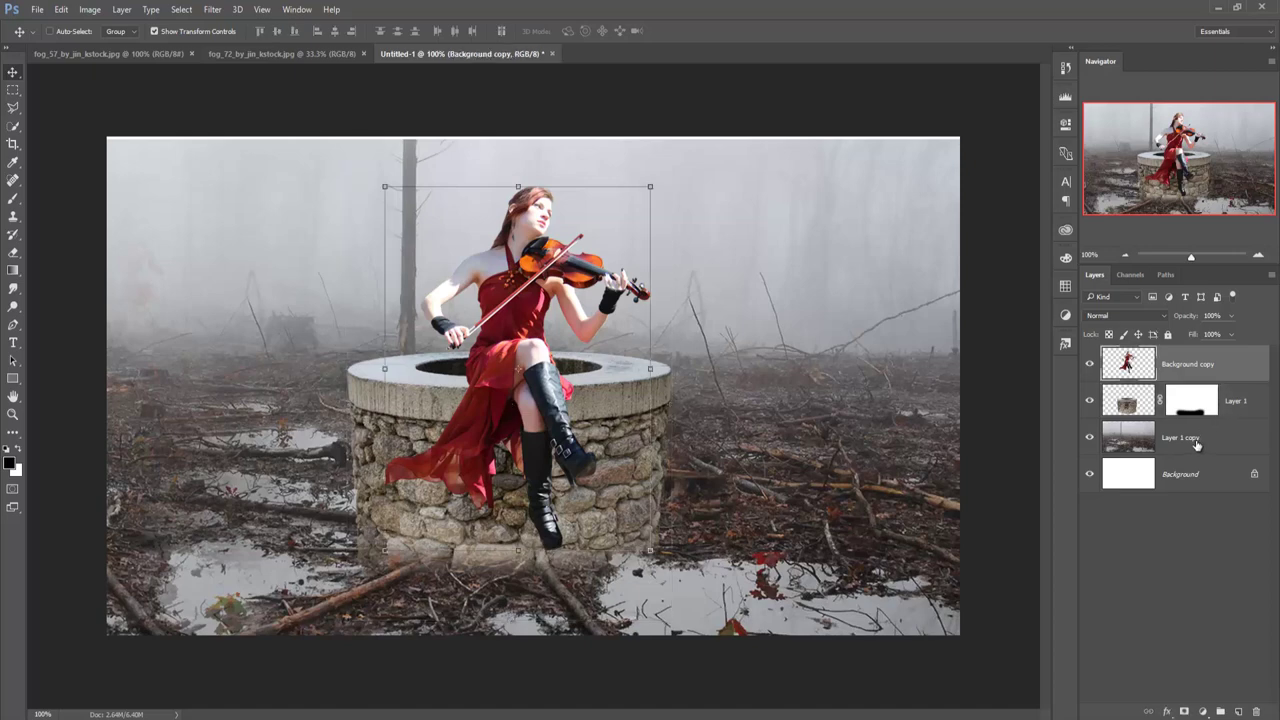
Lower Layer 1 copy about 60 px and paint the well's mask to sink its base into the ground.
click(1196, 444)
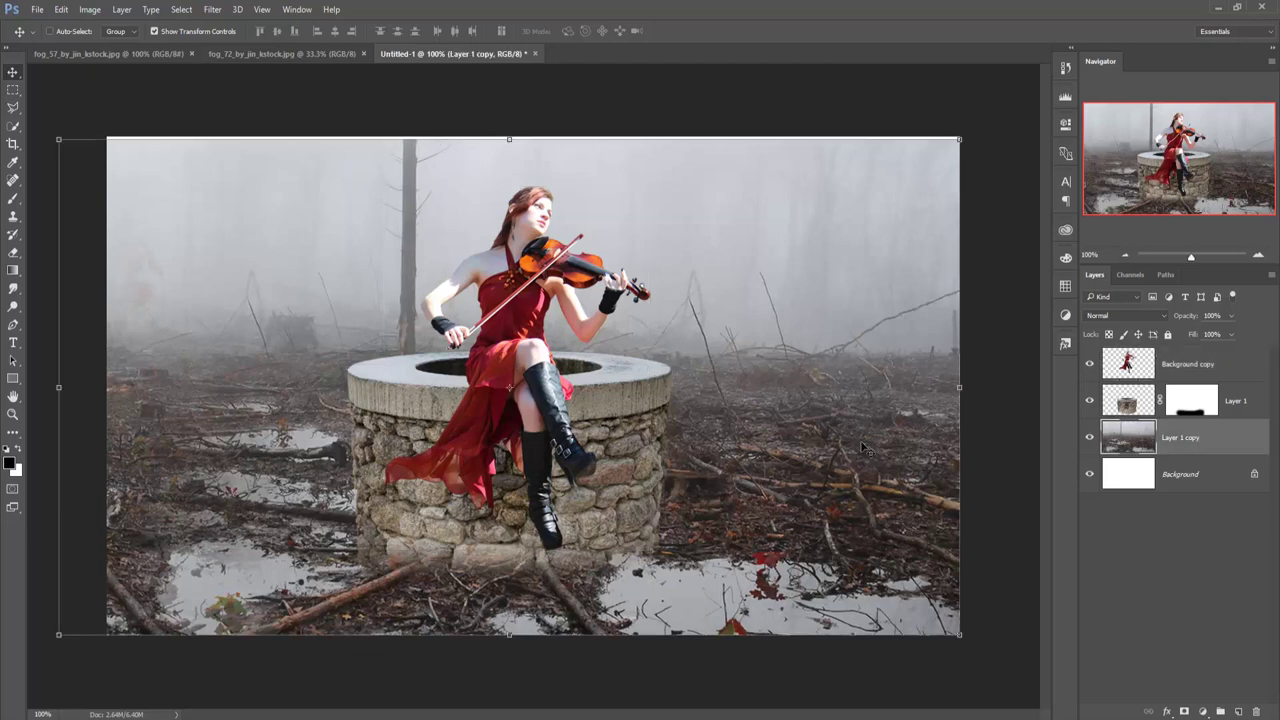
mouse_move(862, 447)
mouse_down()
mouse_move(846, 494)
mouse_move(839, 470)
mouse_move(829, 483)
mouse_move(870, 490)
mouse_up()
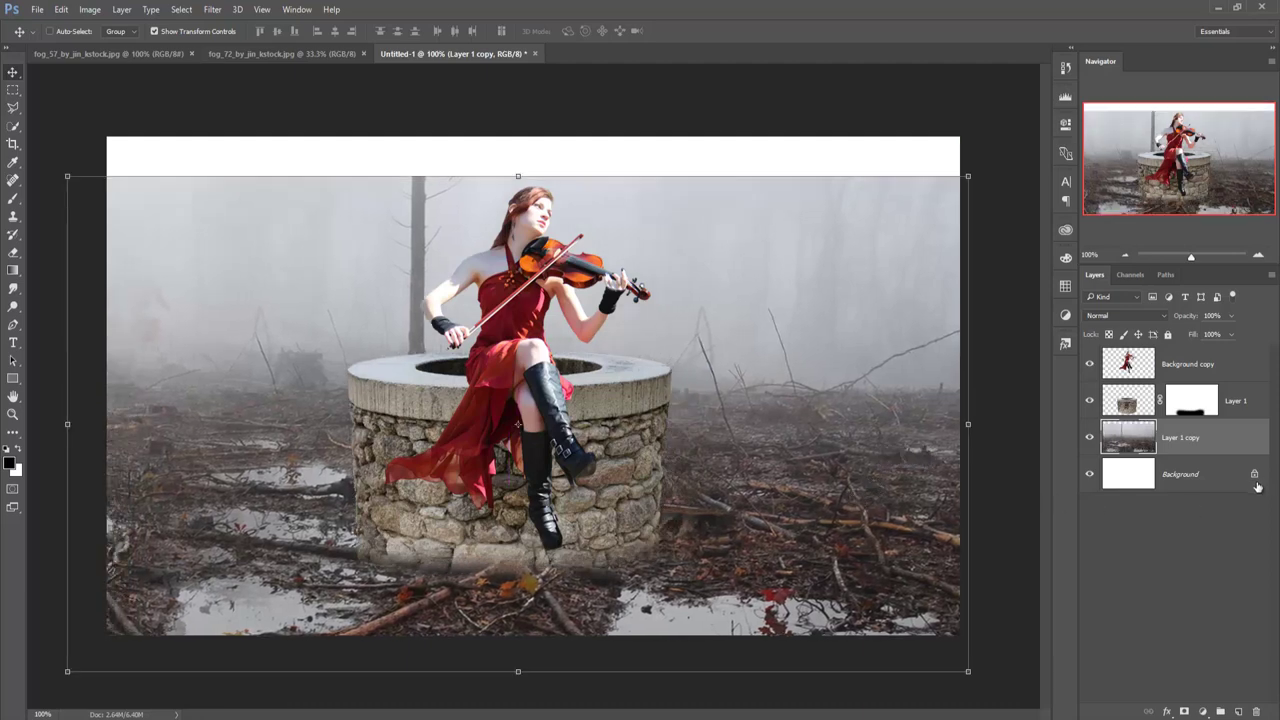
click(1208, 403)
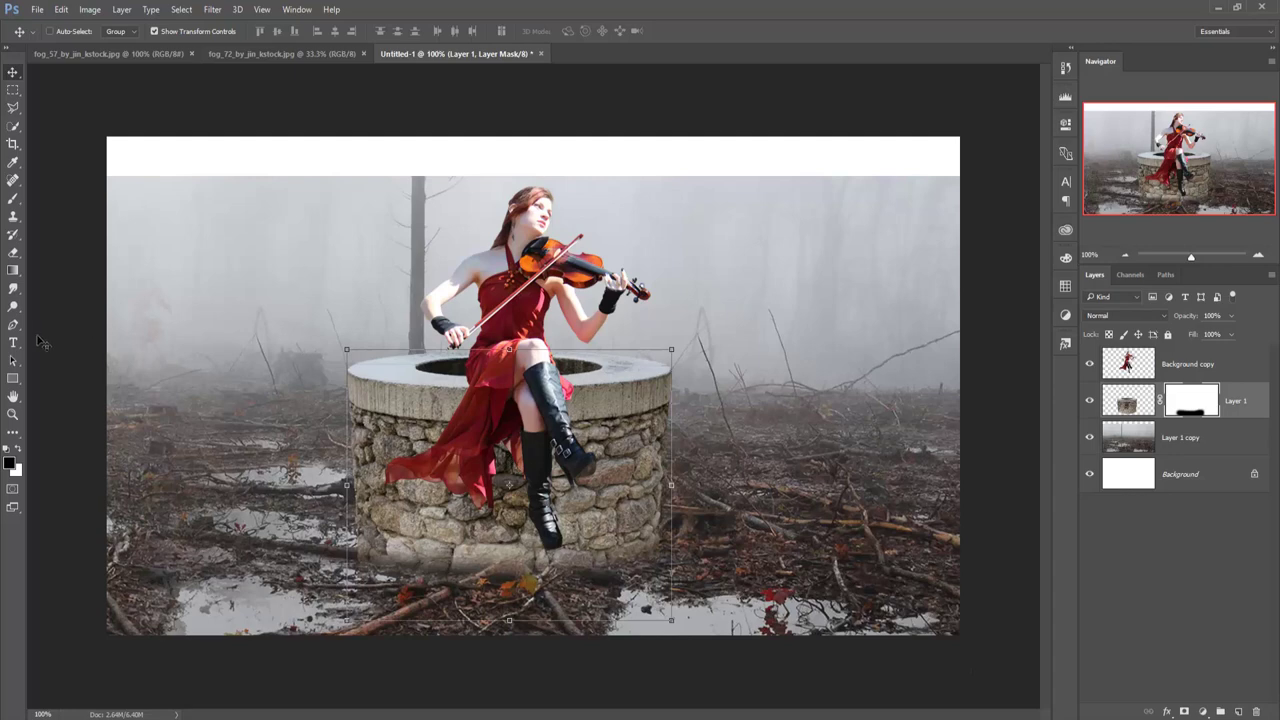
click(13, 198)
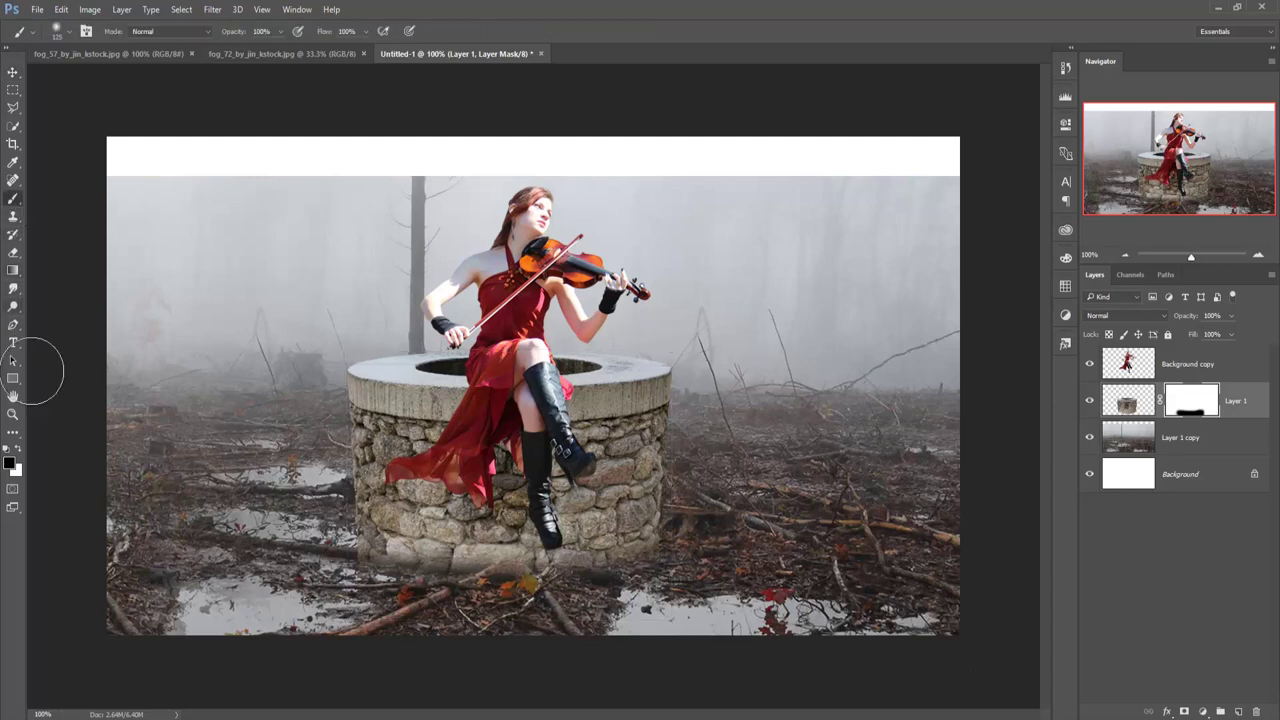
mouse_move(341, 583)
mouse_down()
mouse_move(443, 605)
mouse_move(352, 590)
mouse_move(340, 555)
mouse_move(425, 600)
mouse_move(590, 605)
mouse_move(681, 571)
mouse_move(560, 590)
mouse_move(390, 560)
mouse_move(553, 612)
mouse_move(604, 585)
mouse_move(453, 598)
mouse_move(325, 550)
mouse_move(363, 592)
mouse_up()
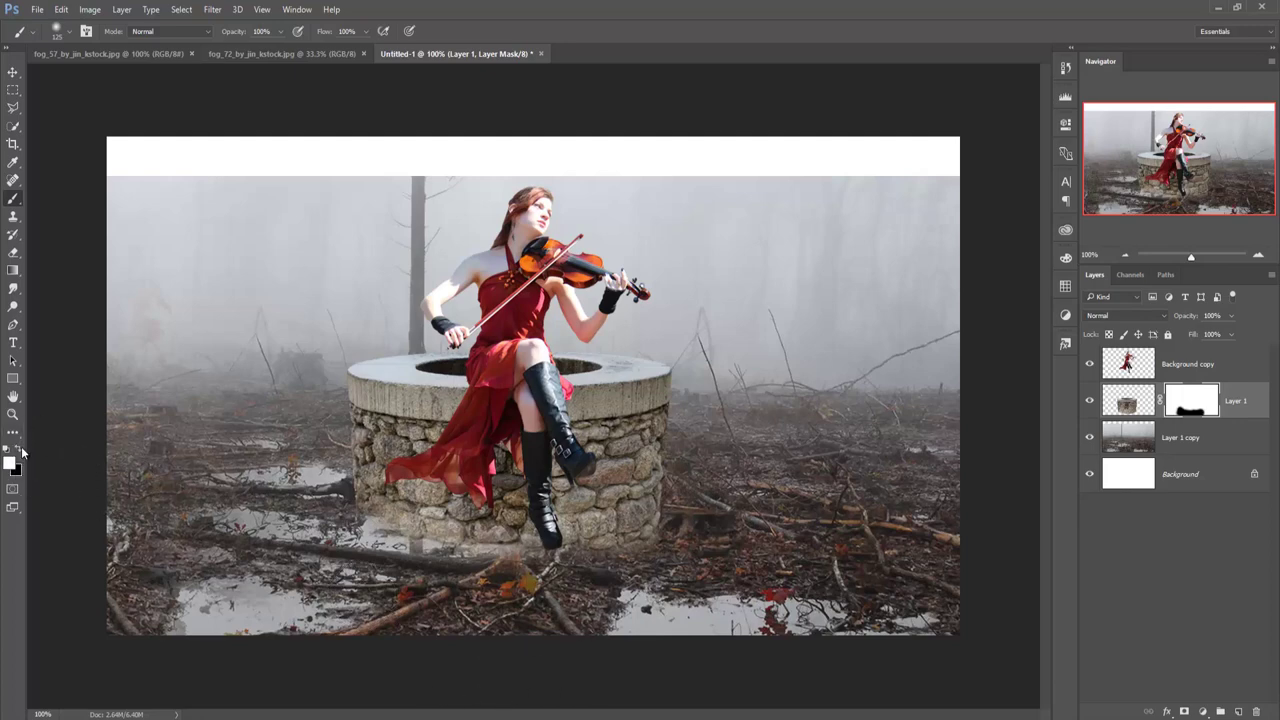
mouse_move(385, 515)
mouse_down()
mouse_move(495, 530)
mouse_move(350, 520)
mouse_move(520, 535)
mouse_up()
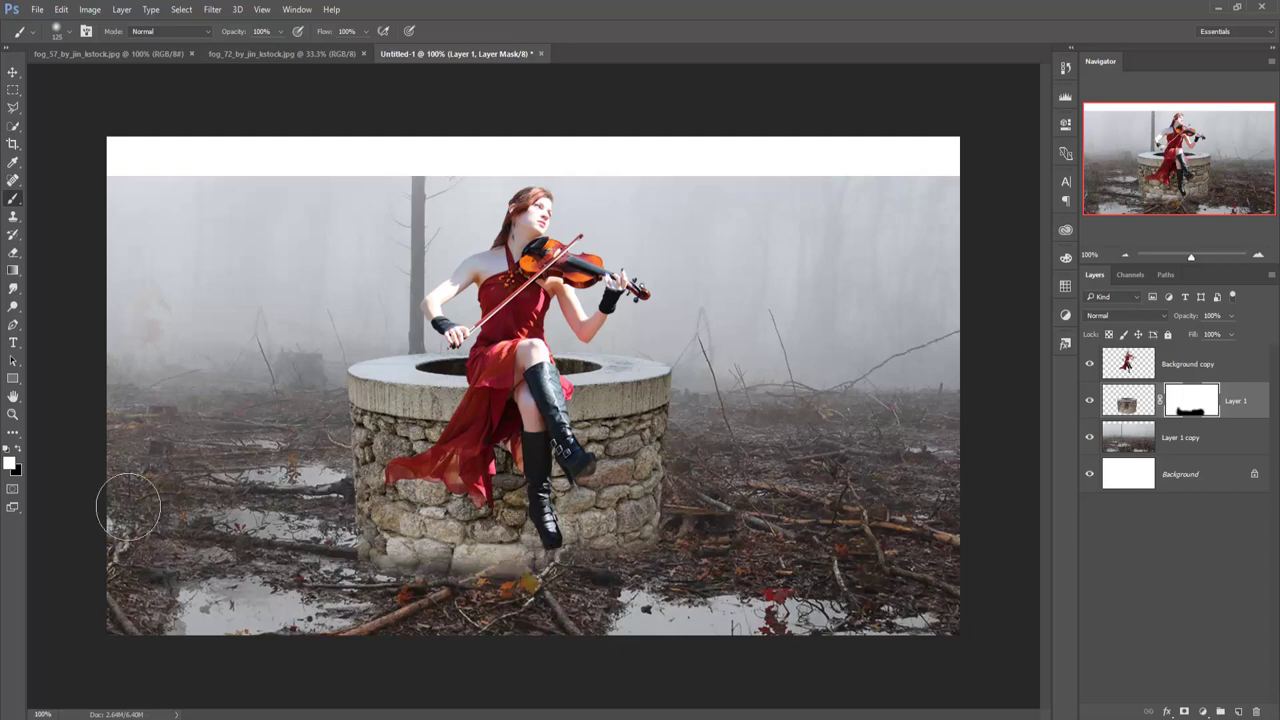
click(13, 72)
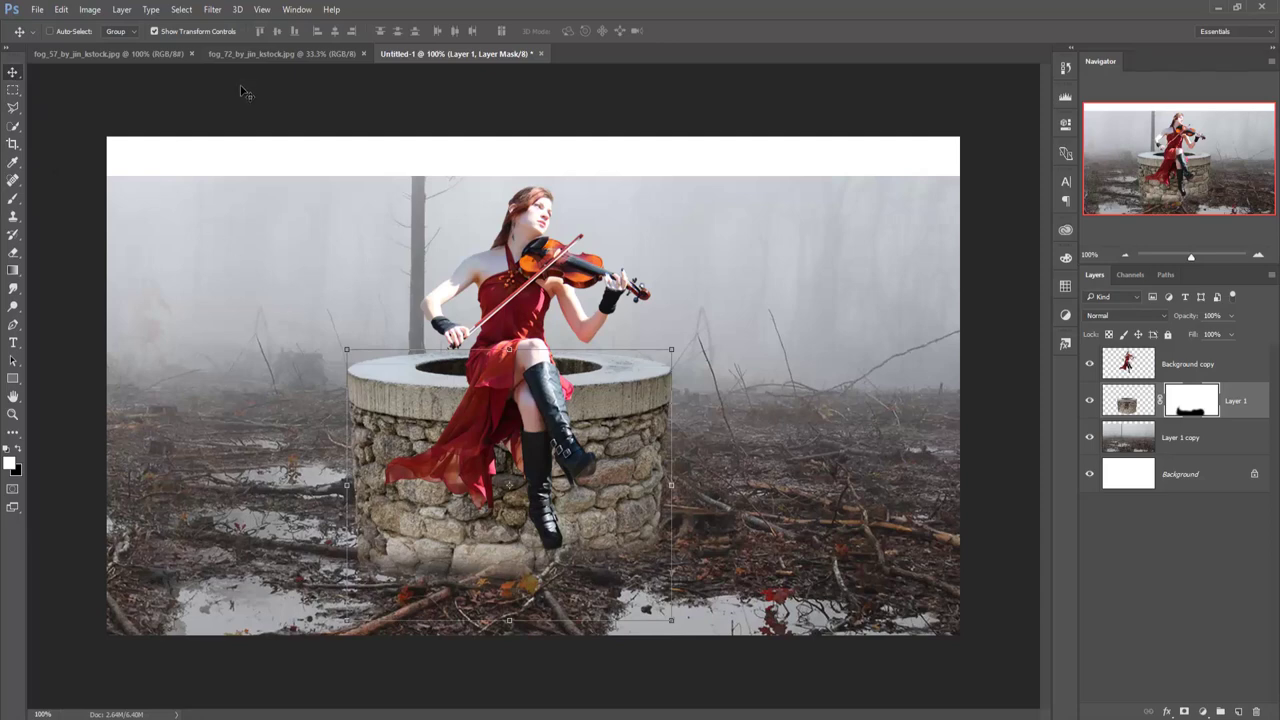
Bring the misty autumn forest photo into the composite as a new layer.
click(242, 53)
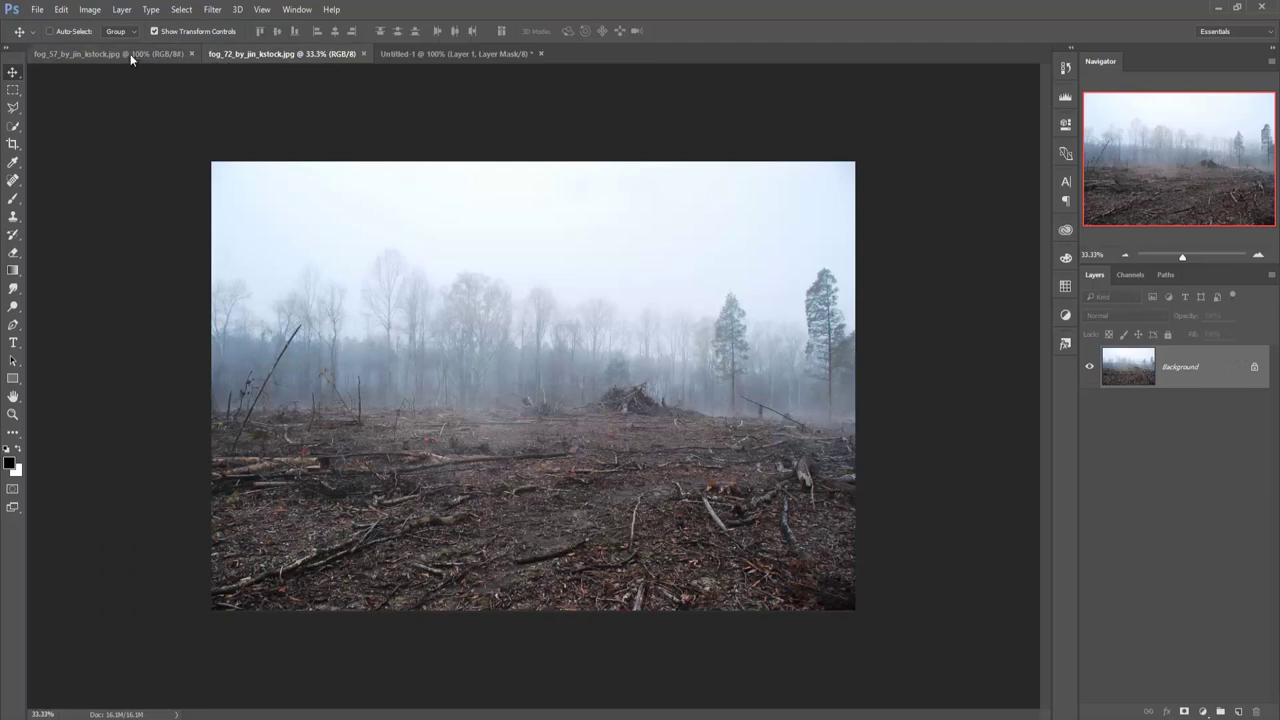
click(130, 54)
click(267, 53)
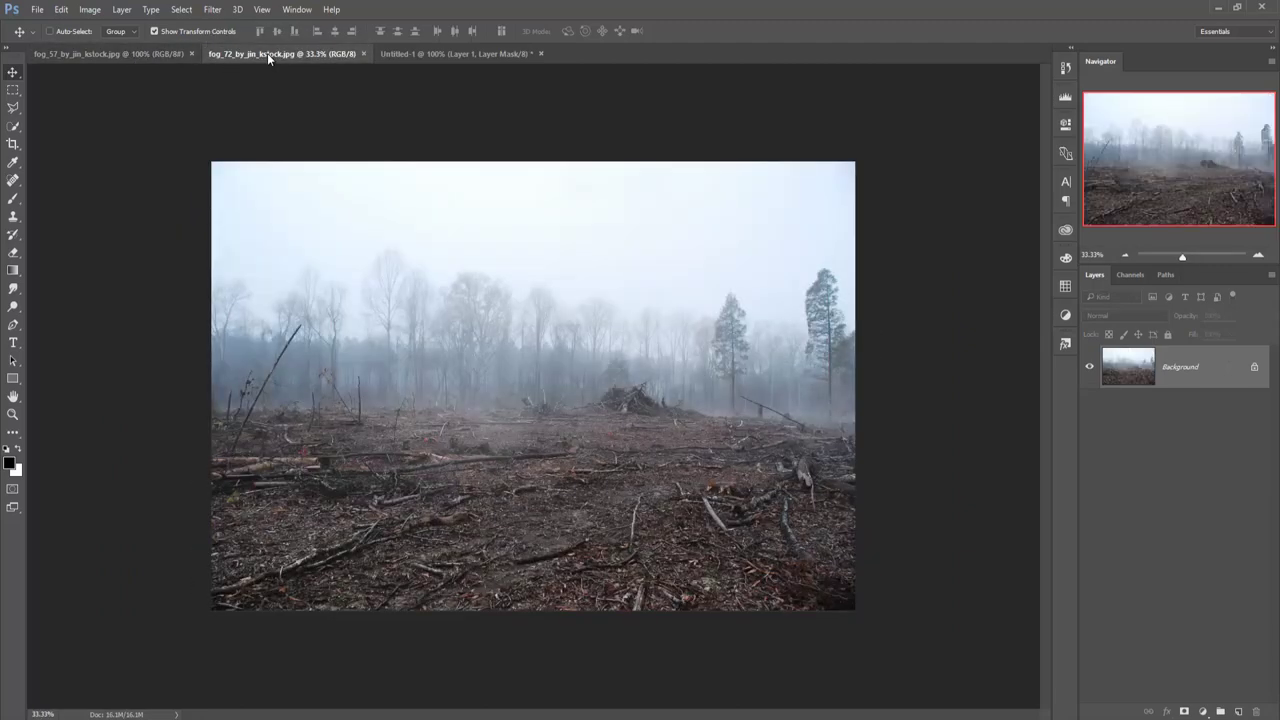
click(154, 56)
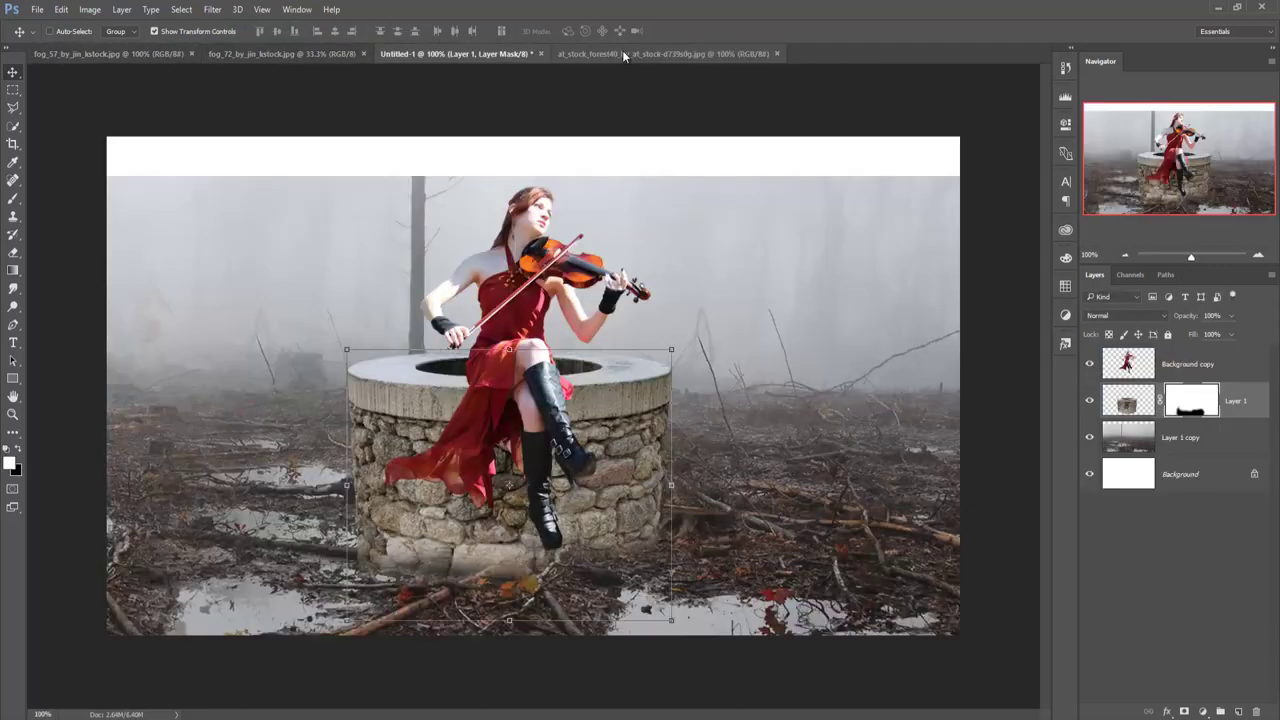
drag(622, 54, 700, 137)
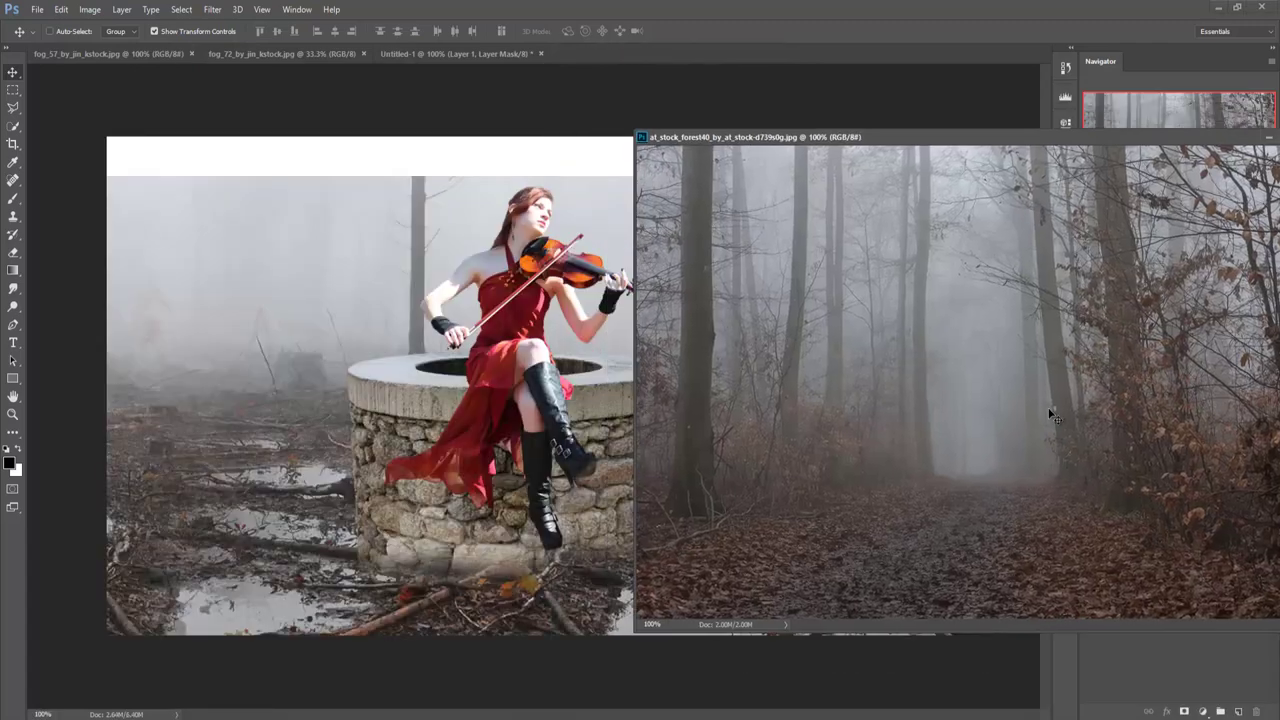
drag(1052, 415, 413, 273)
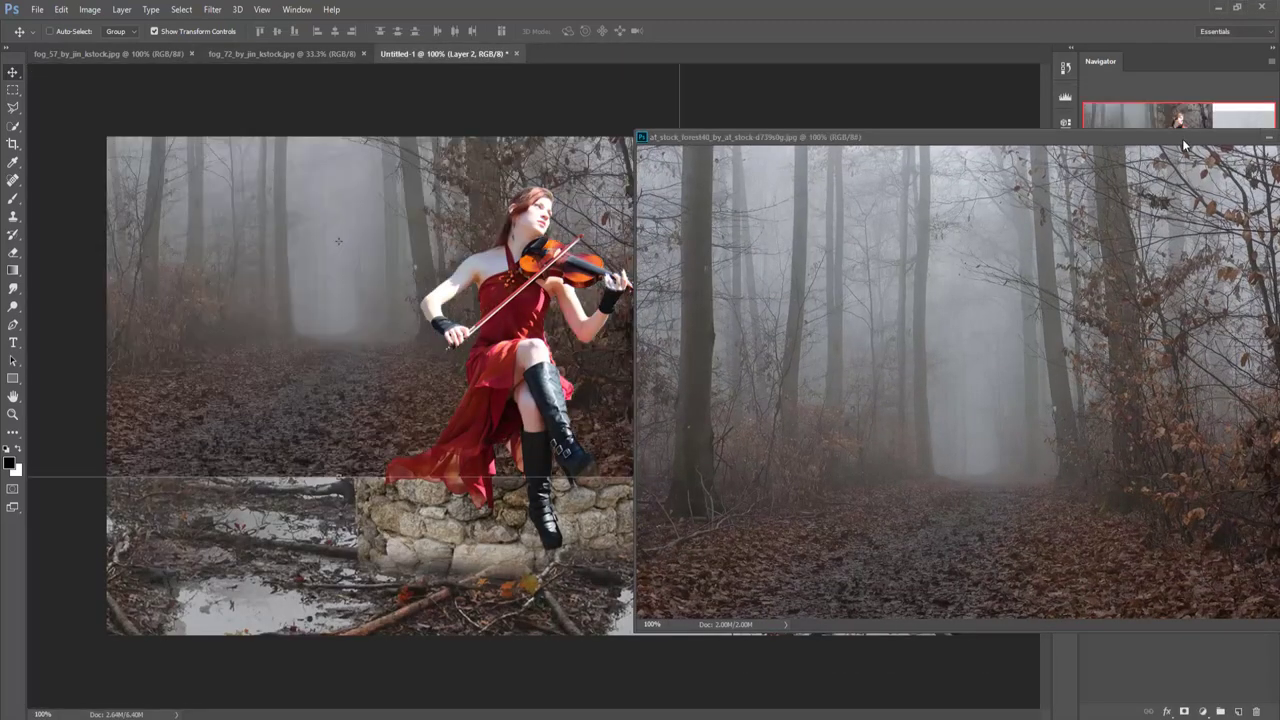
click(1267, 137)
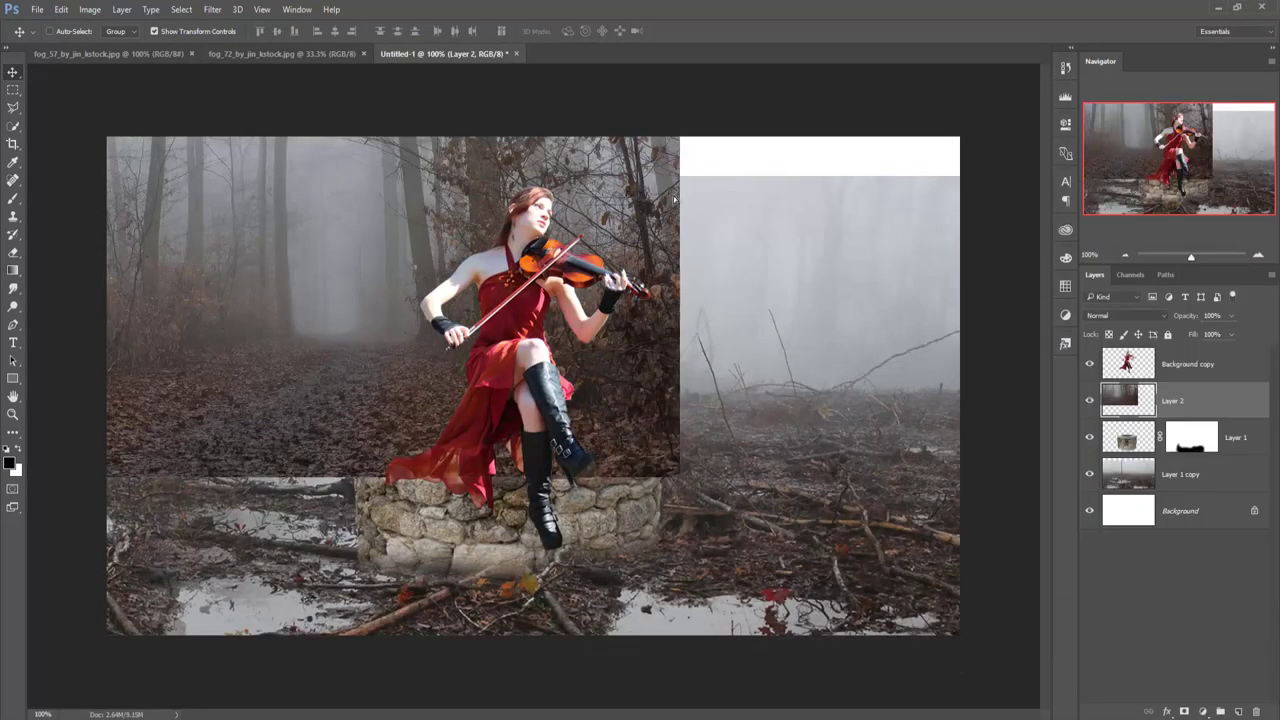
mouse_move(940, 230)
mouse_down()
mouse_move(860, 248)
mouse_move(839, 274)
mouse_up()
Scale the forest layer to about 126%, raise it slightly, and place it below Layer 1 copy.
key(ctrl+t)
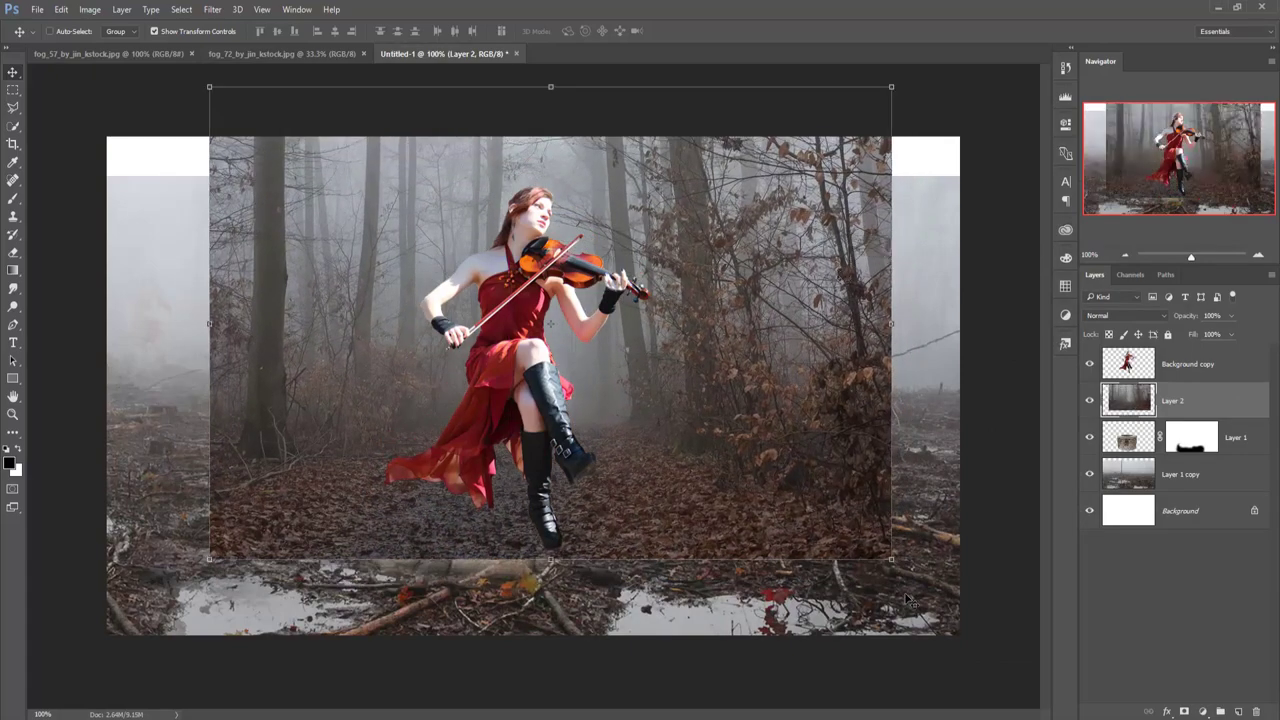
drag(891, 559, 966, 611)
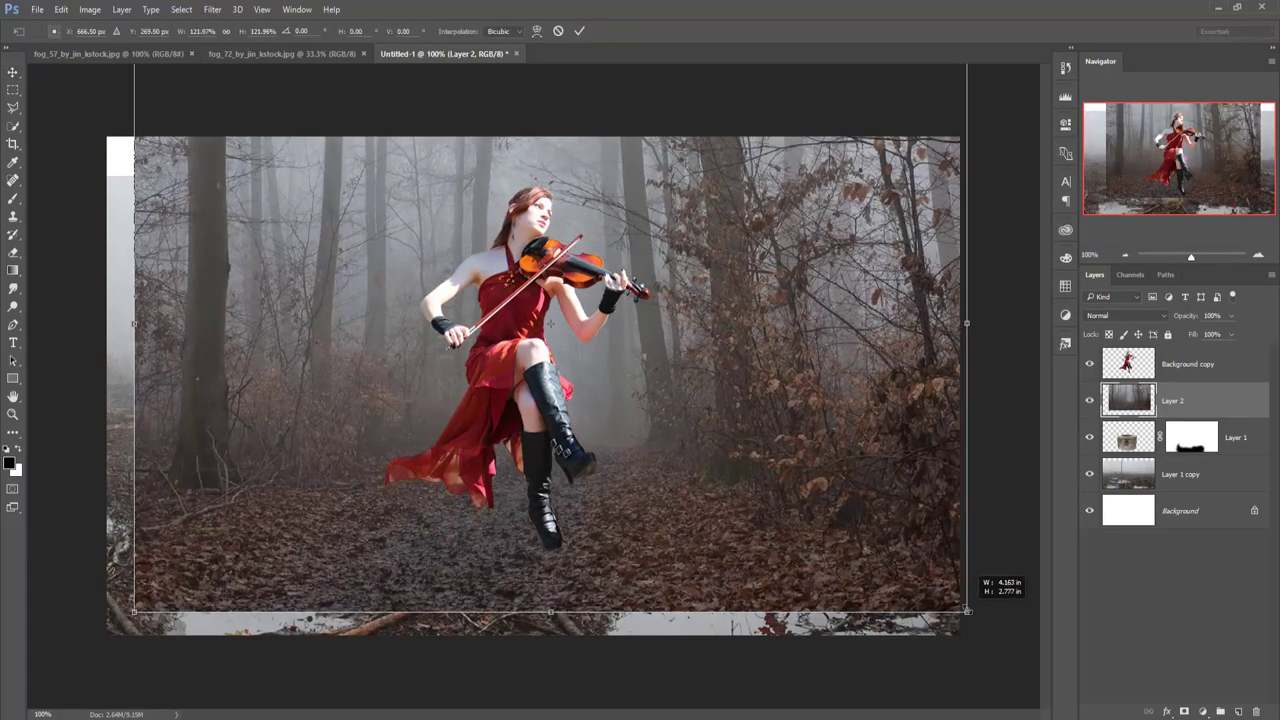
drag(838, 472, 820, 464)
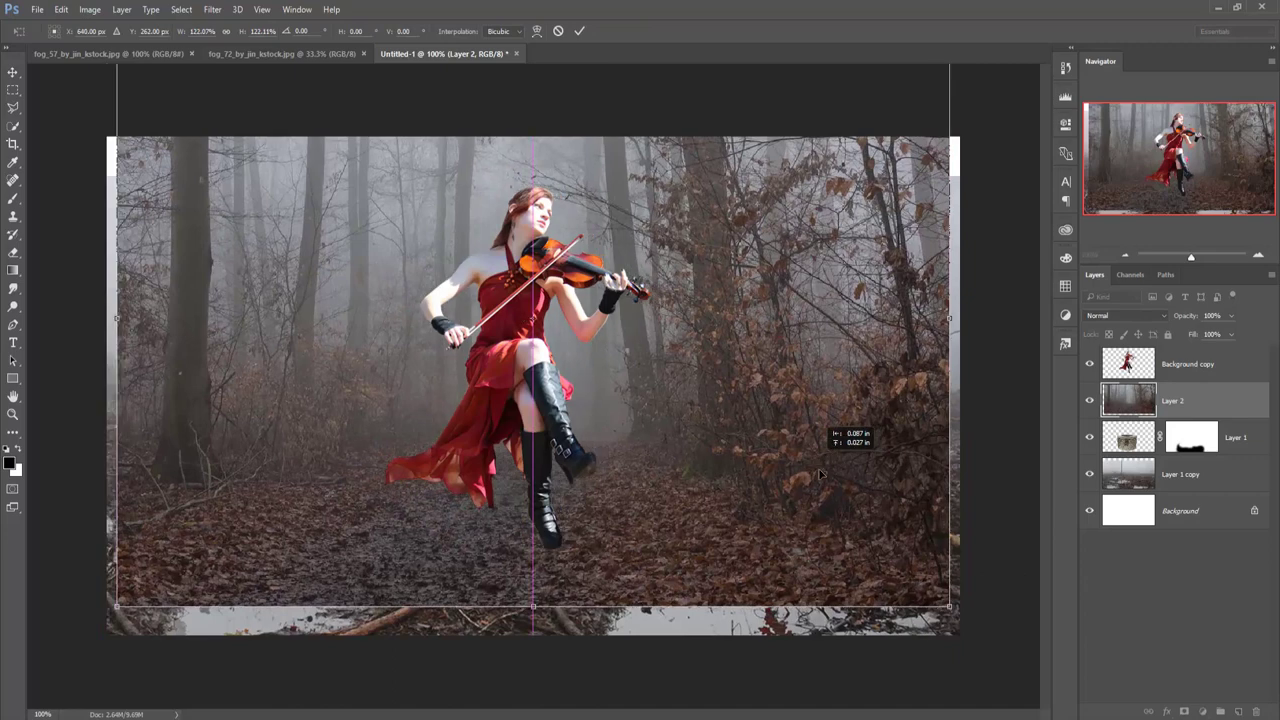
drag(950, 606, 964, 617)
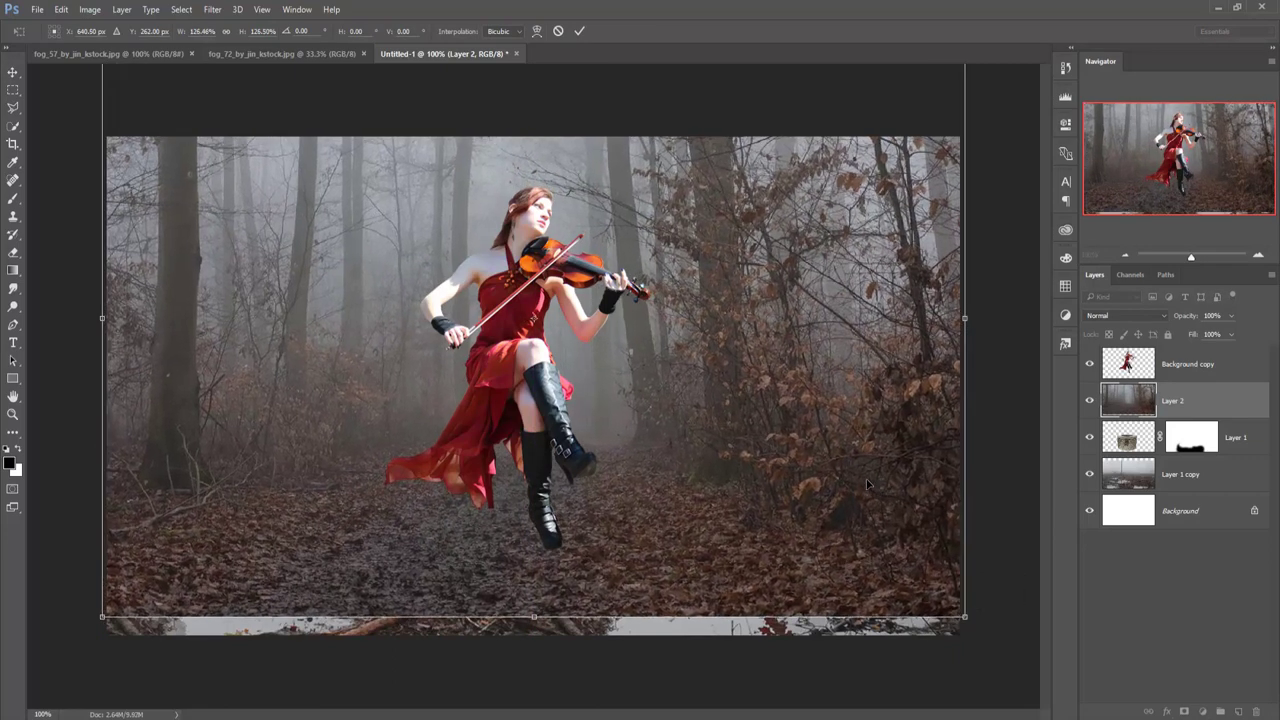
drag(868, 484, 866, 463)
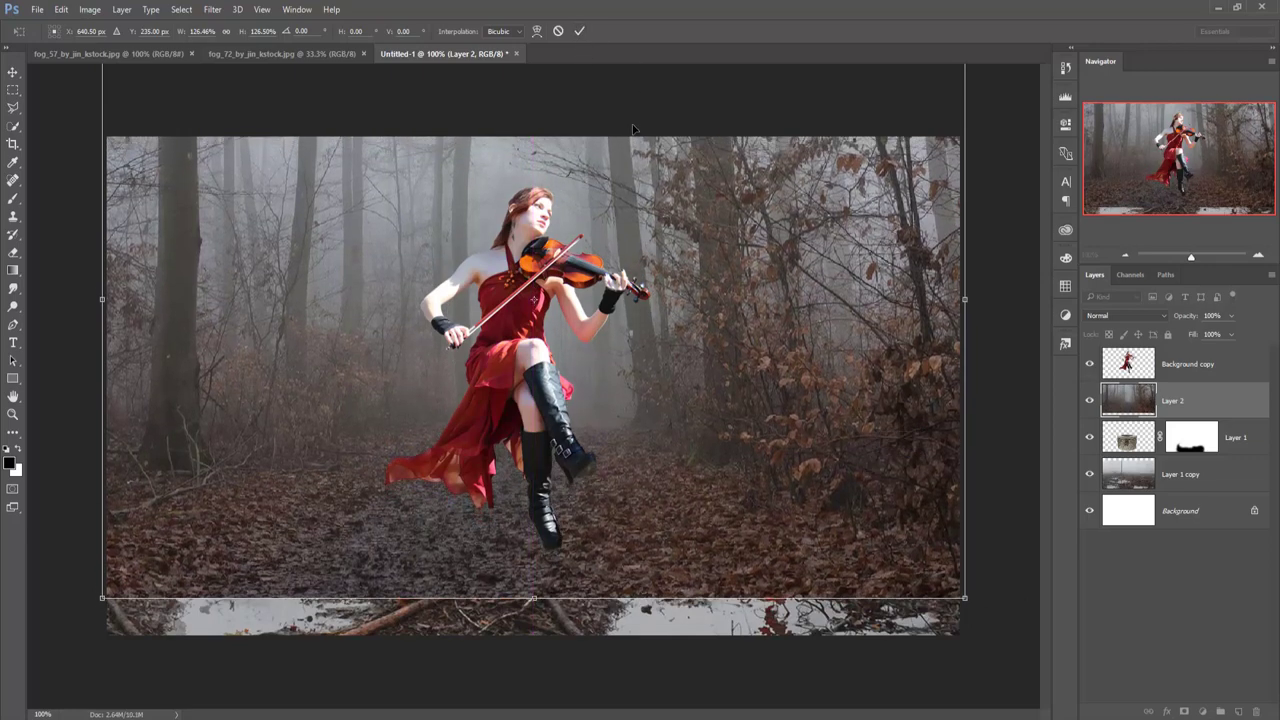
click(581, 33)
drag(1157, 388, 1236, 482)
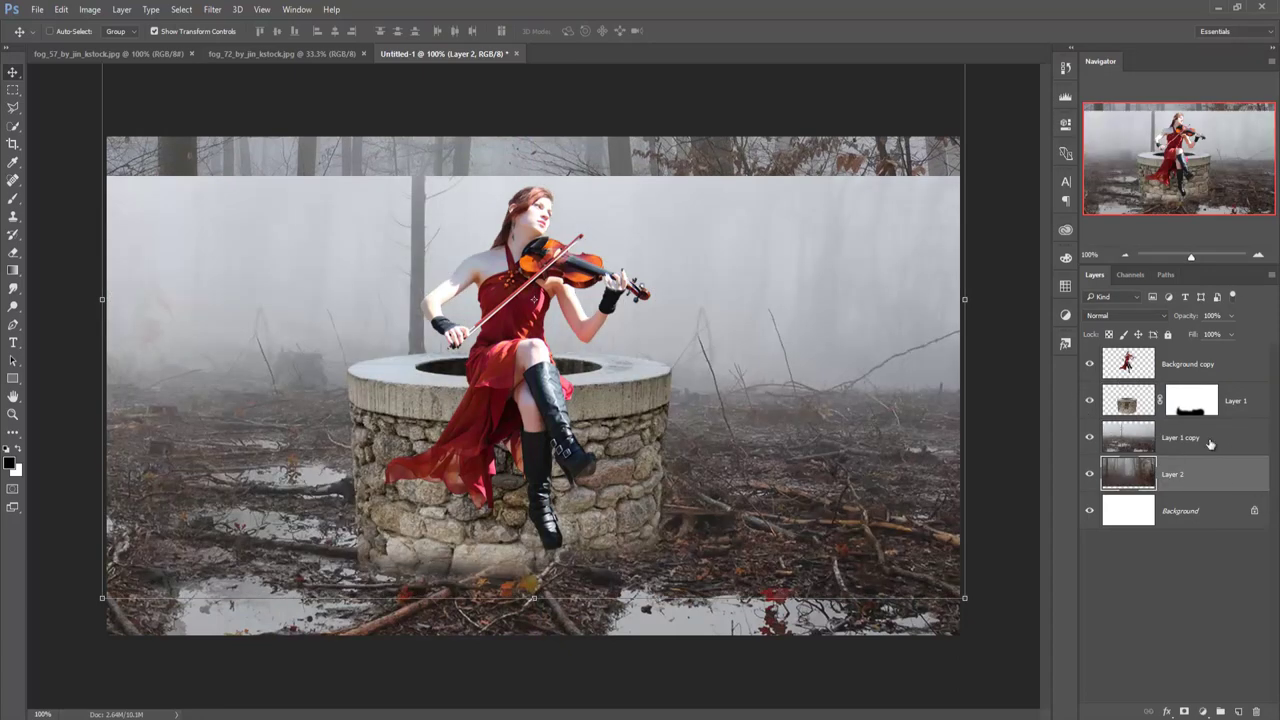
Add a mask to Layer 1 copy and set up a black 250 px brush at 51% opacity.
click(1210, 443)
click(1184, 712)
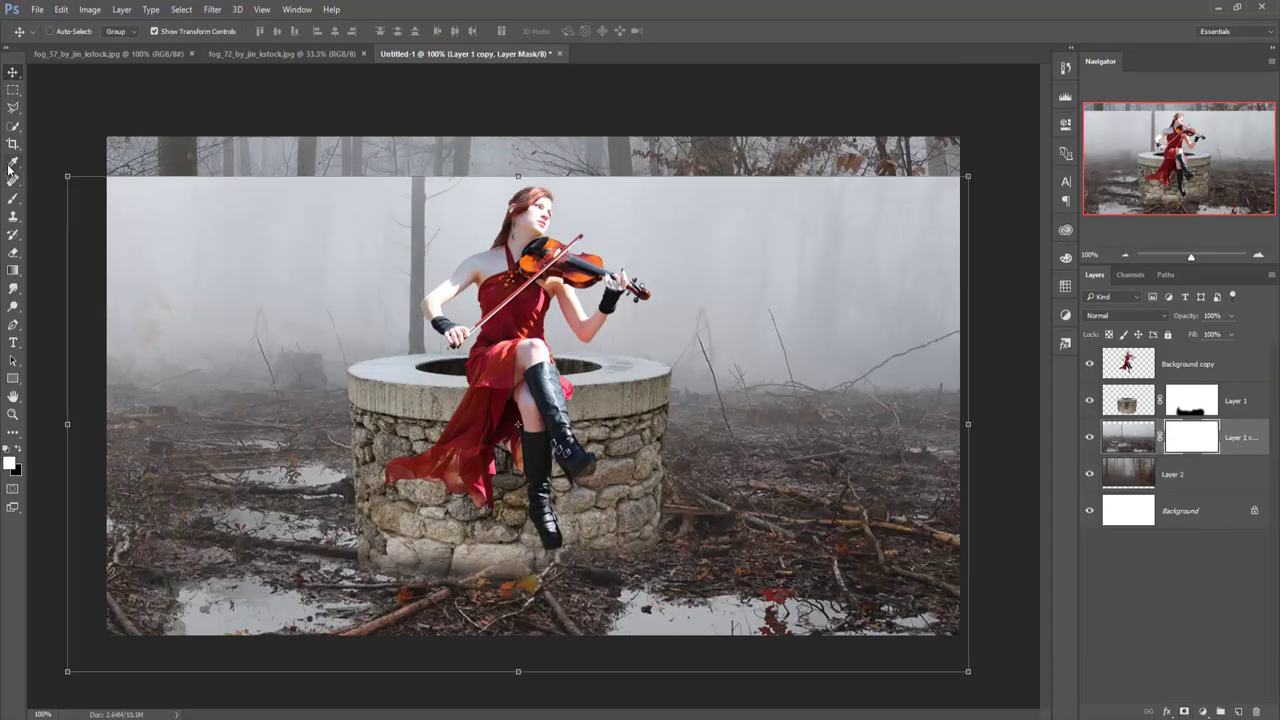
click(12, 205)
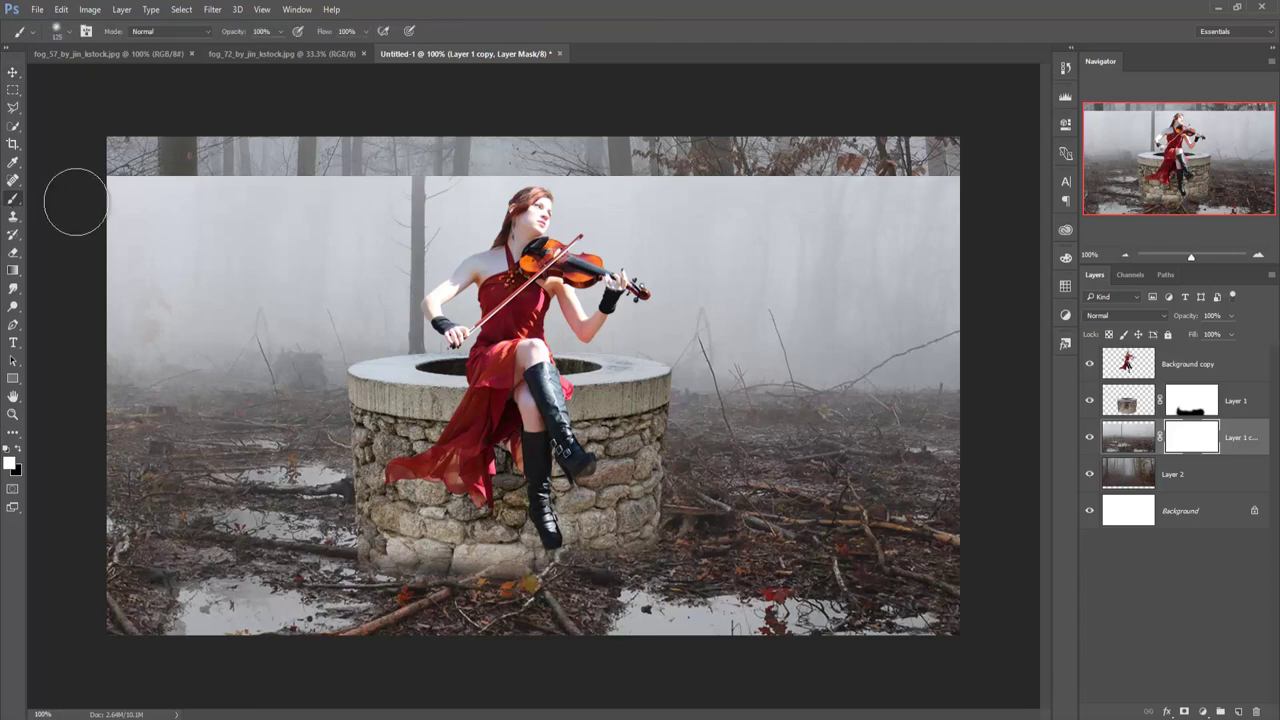
click(281, 32)
click(549, 92)
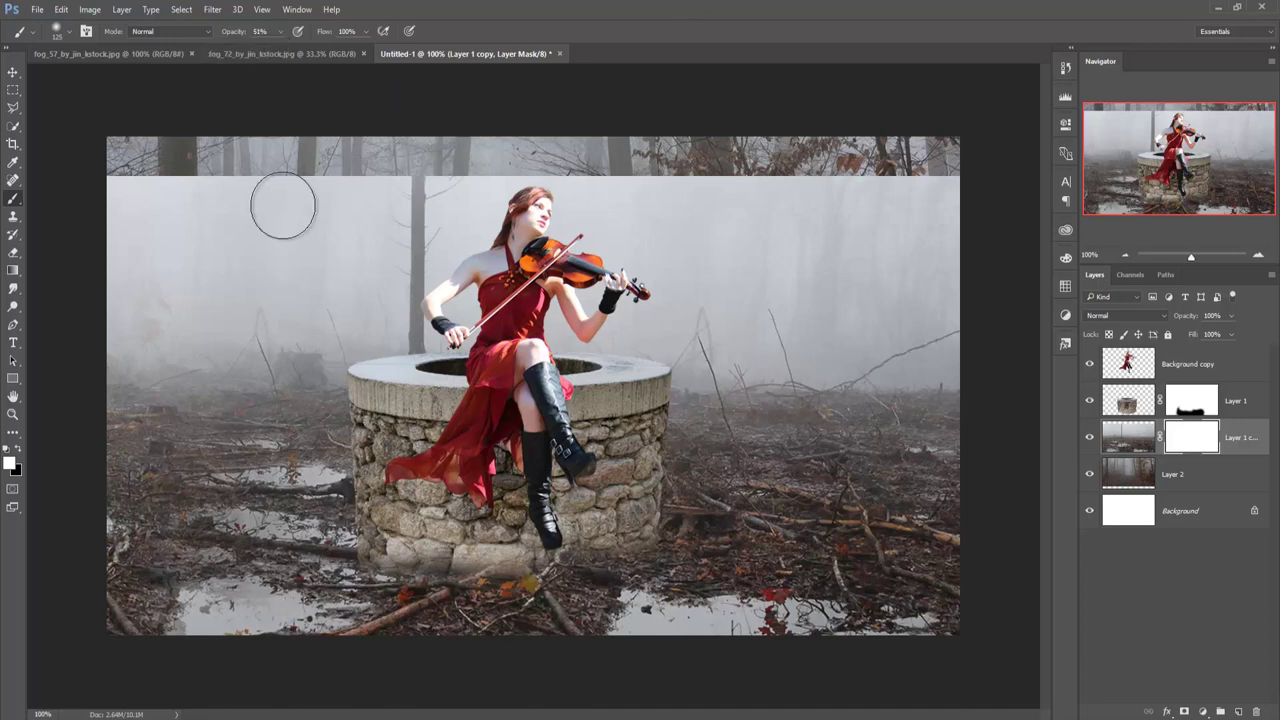
key(bracketright)
key(bracketright)
key(bracketright)
key(bracketright)
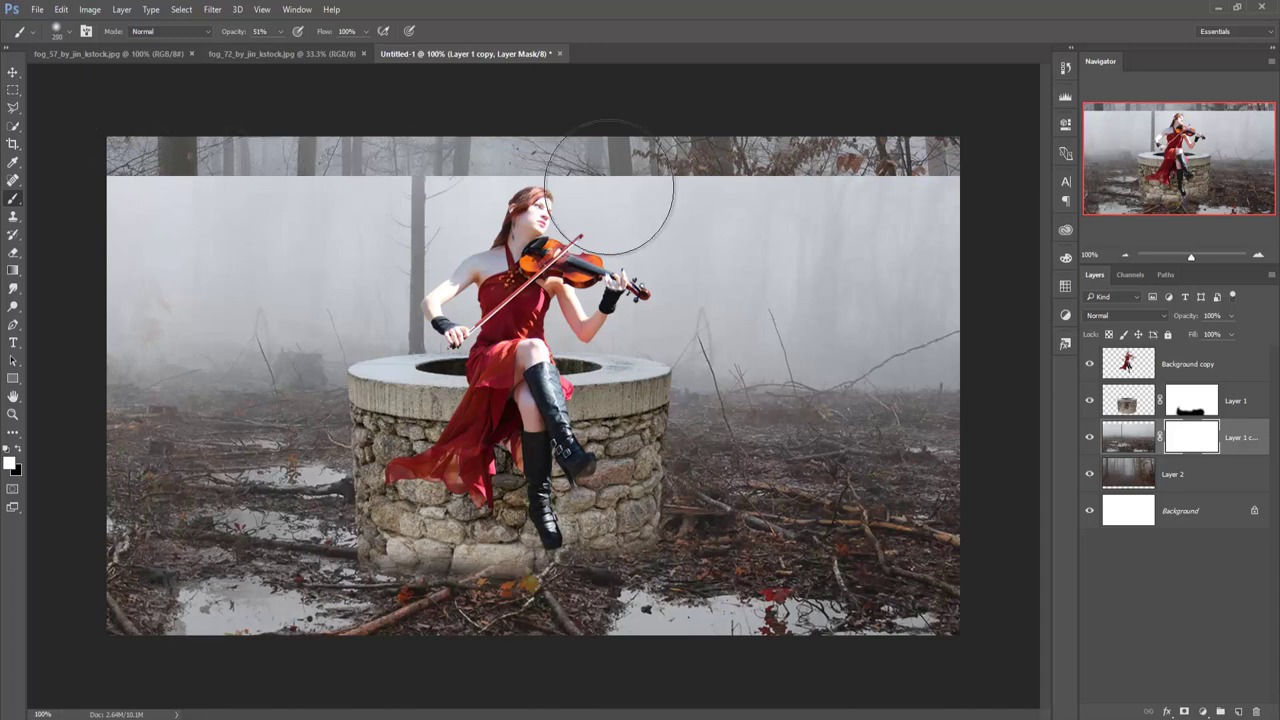
click(20, 452)
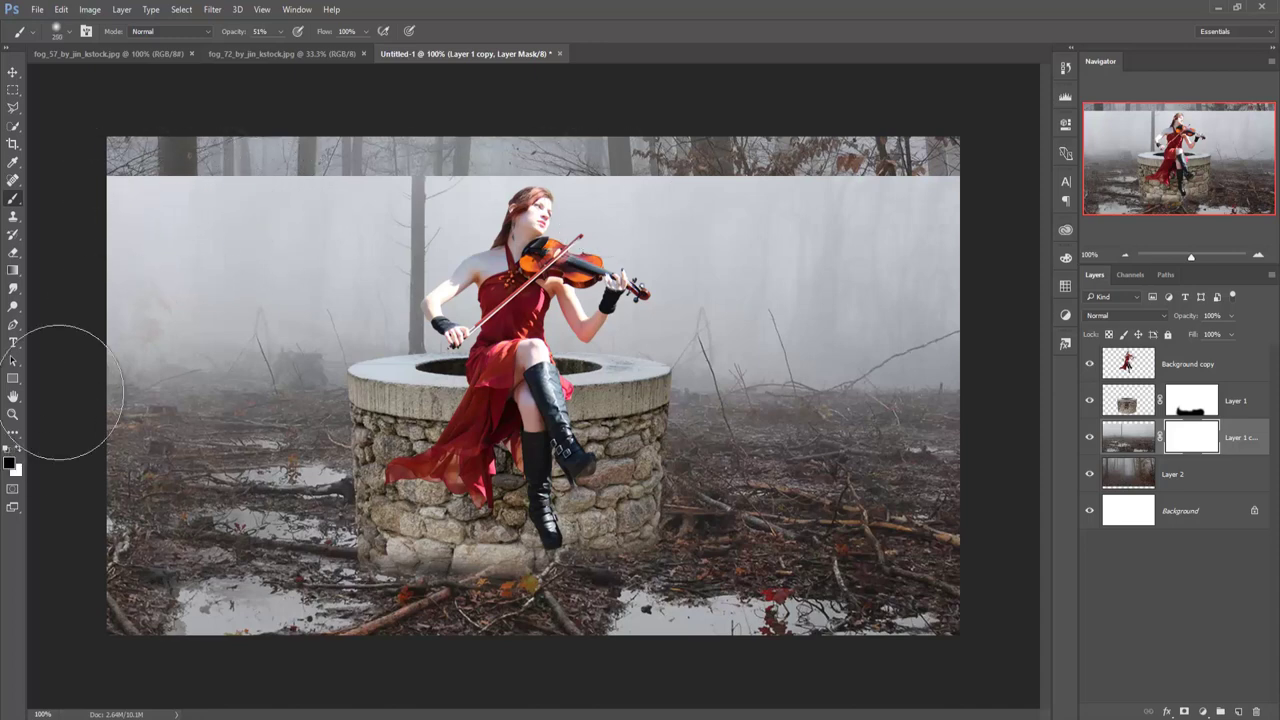
Paint across the top of the mask to remove the fog box and reveal the darker trees.
mouse_move(128, 214)
mouse_down()
mouse_move(243, 214)
mouse_move(326, 175)
mouse_move(214, 143)
mouse_move(460, 210)
mouse_move(357, 129)
mouse_up()
mouse_move(840, 228)
mouse_down()
mouse_move(814, 200)
mouse_move(651, 129)
mouse_move(846, 192)
mouse_move(957, 157)
mouse_move(760, 250)
mouse_move(180, 290)
mouse_up()
mouse_move(300, 270)
mouse_down()
mouse_move(167, 280)
mouse_move(390, 300)
mouse_move(130, 330)
mouse_move(340, 360)
mouse_move(650, 310)
mouse_move(900, 350)
mouse_move(960, 345)
mouse_move(726, 338)
mouse_move(807, 337)
mouse_up()
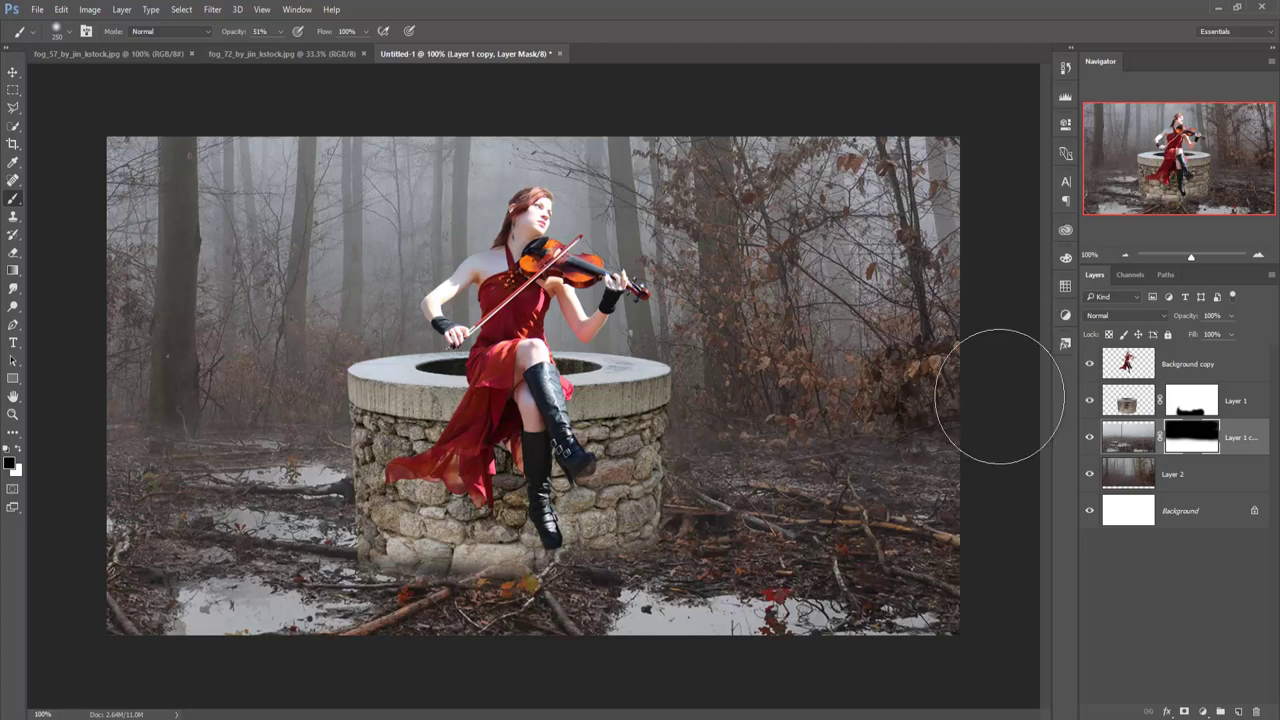
drag(731, 393, 748, 366)
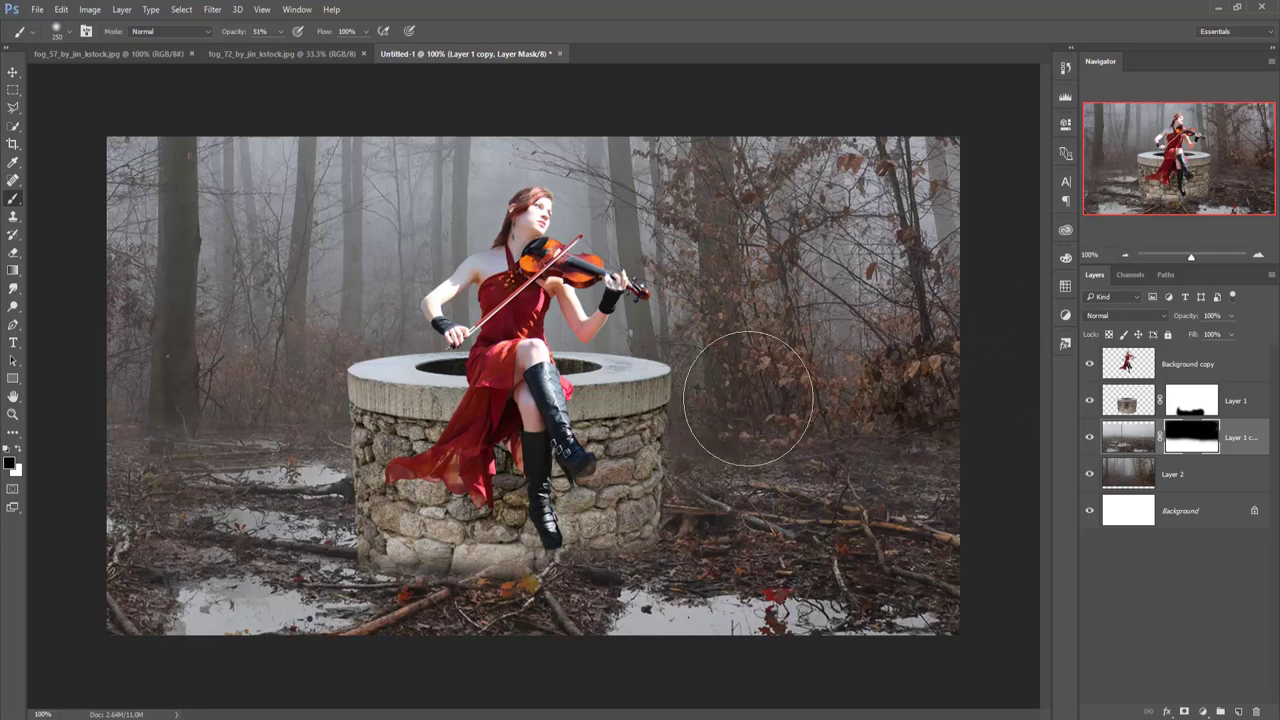
click(12, 71)
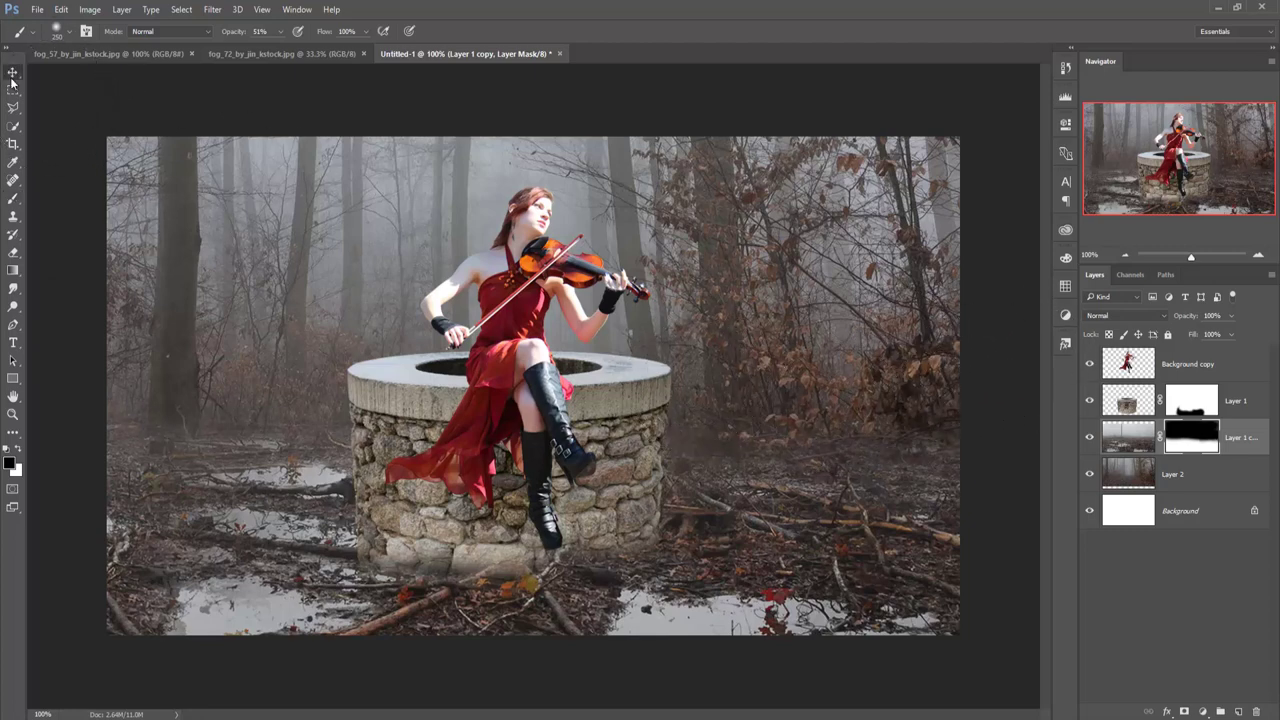
Apply Camera Raw to the well: Temperature -12, Exposure -0.25, Contrast -20, Highlights -63, Whites -33.
key(ctrl+2)
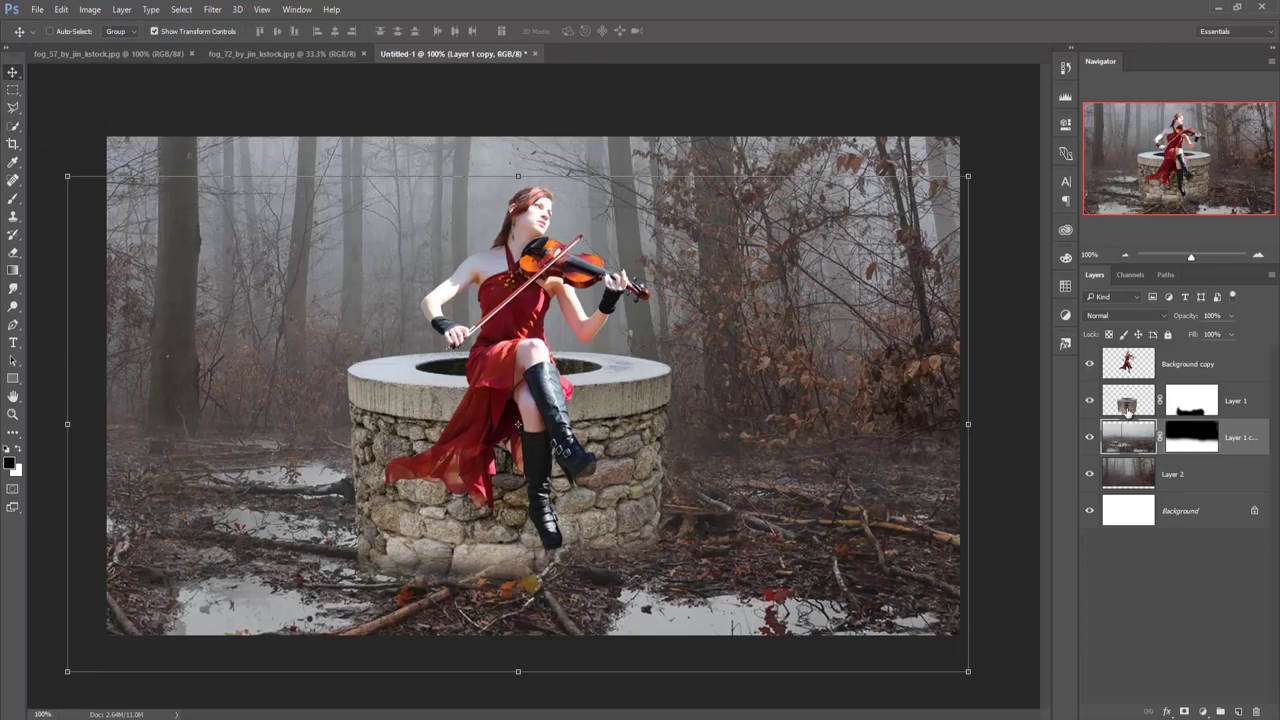
click(1128, 408)
click(212, 9)
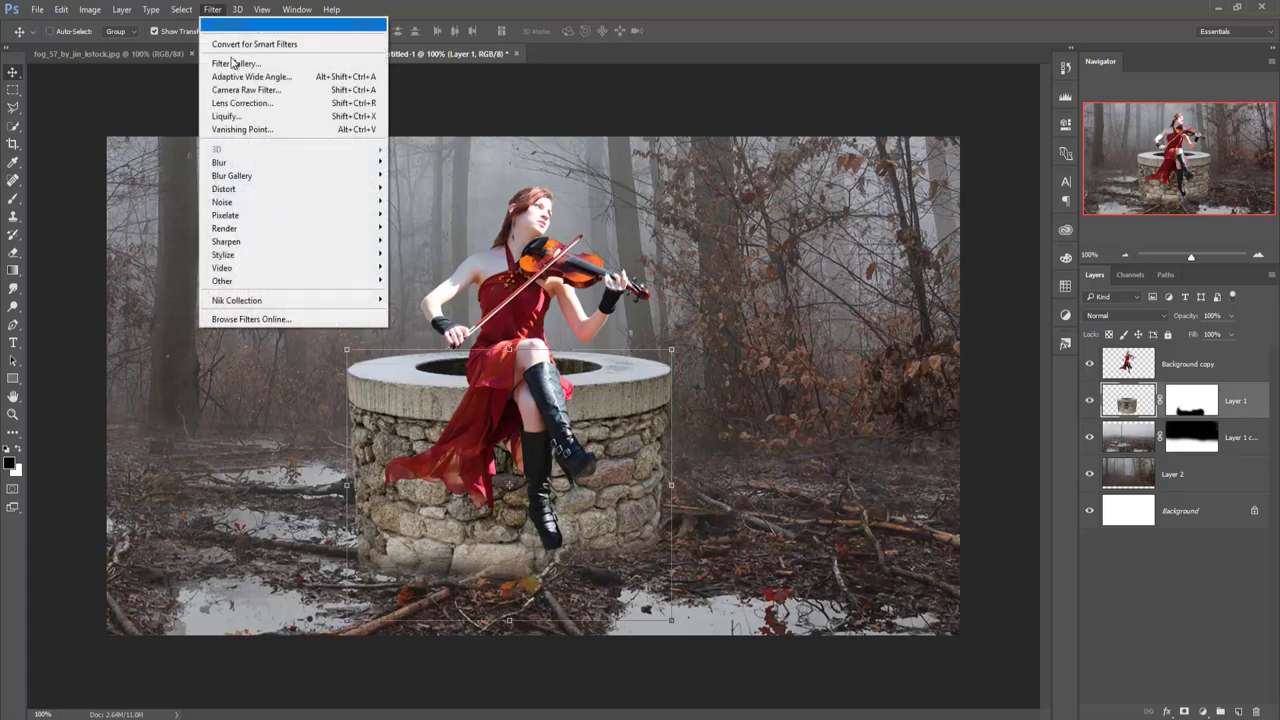
click(241, 91)
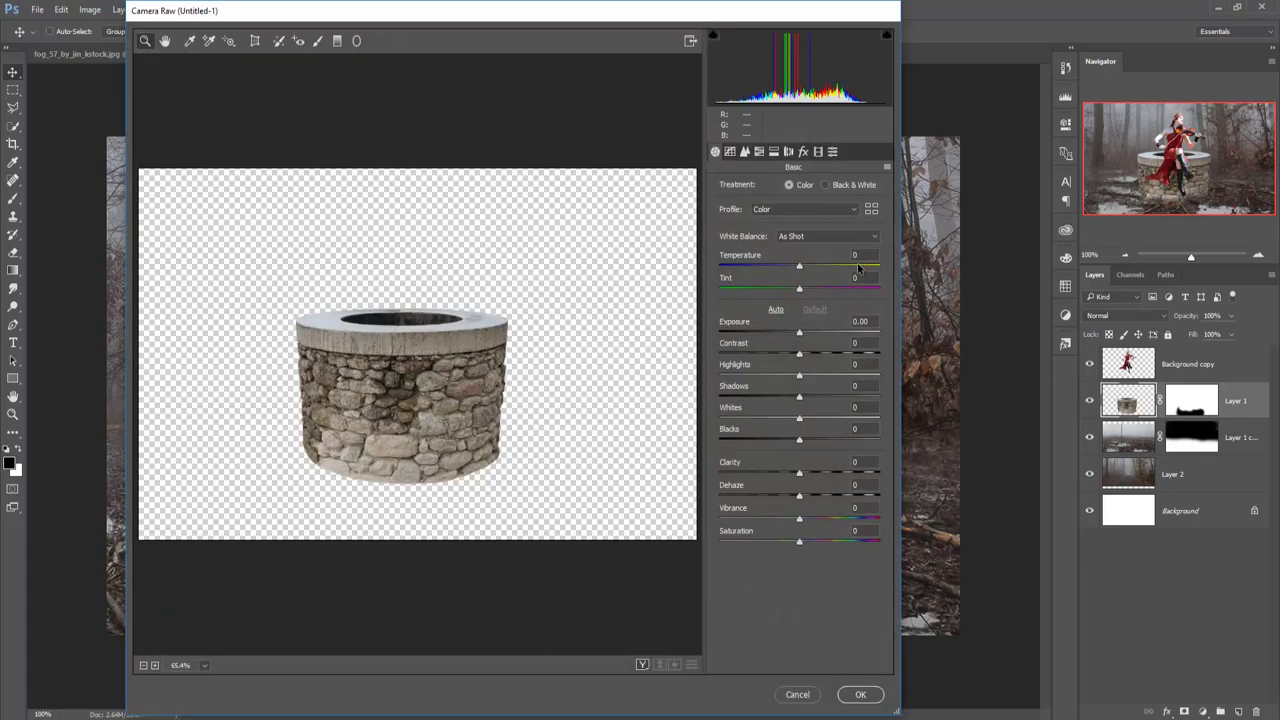
drag(799, 266, 790, 266)
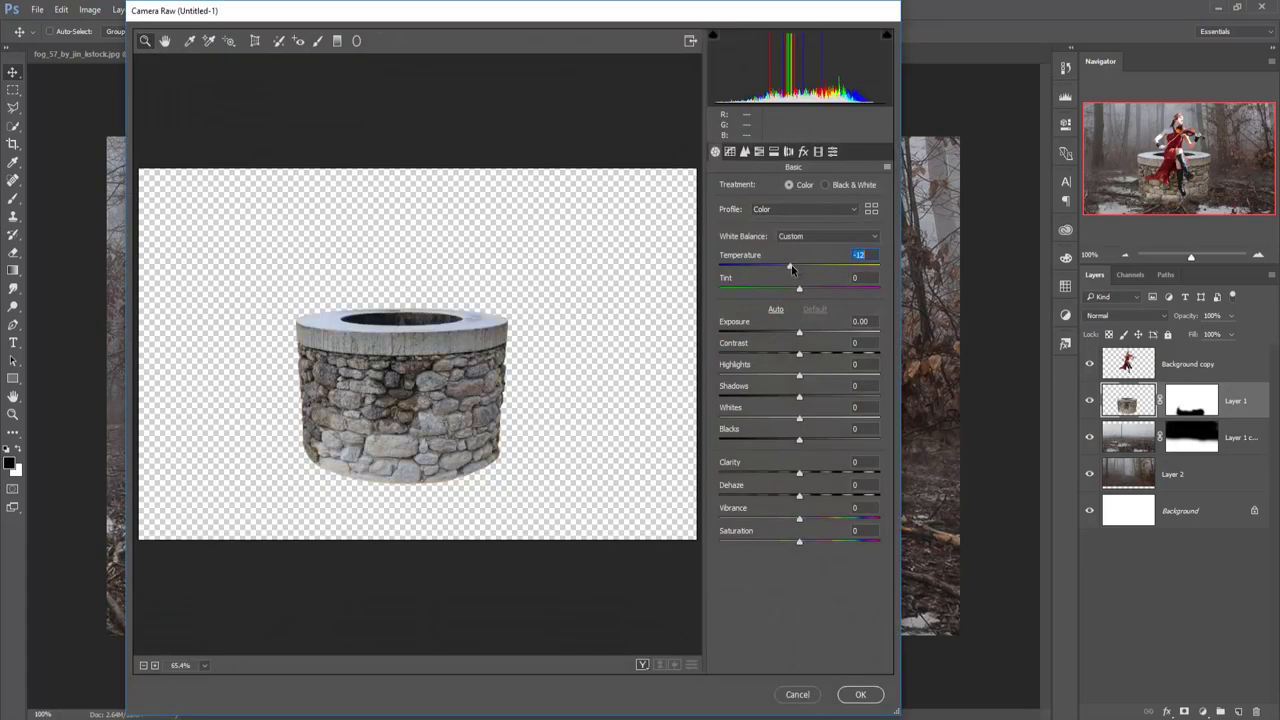
drag(801, 334, 795, 334)
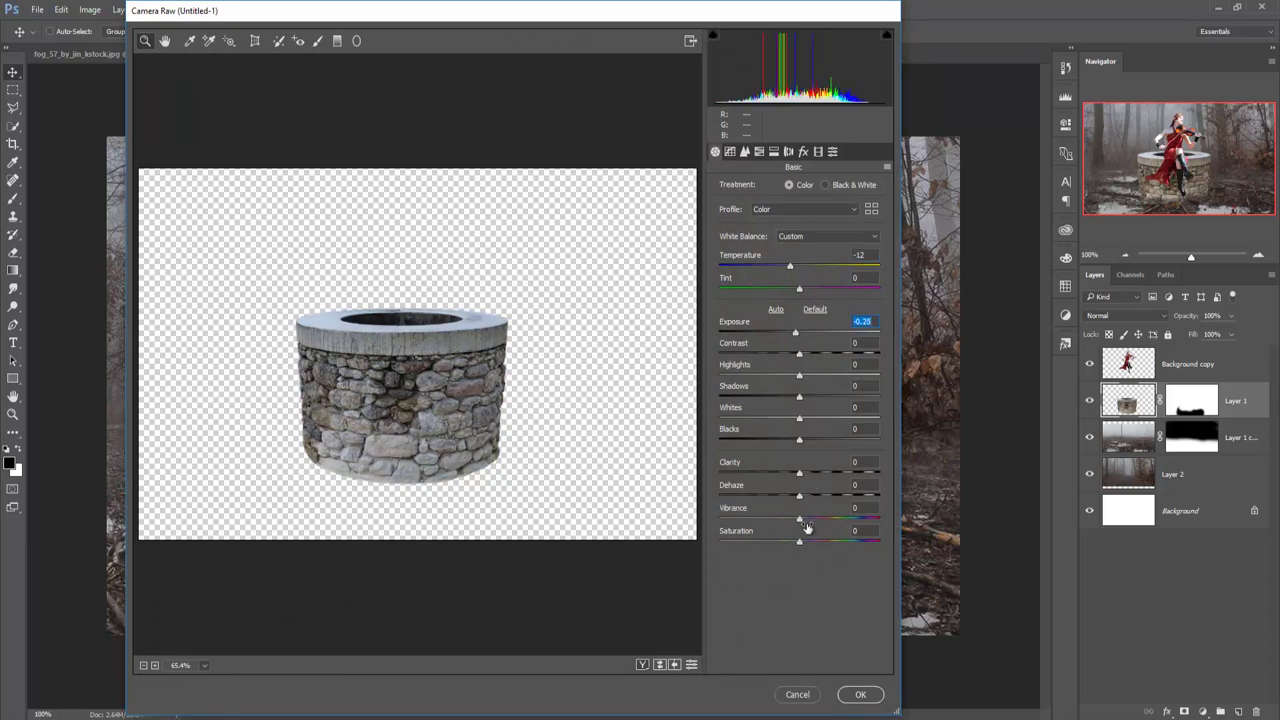
drag(799, 354, 749, 376)
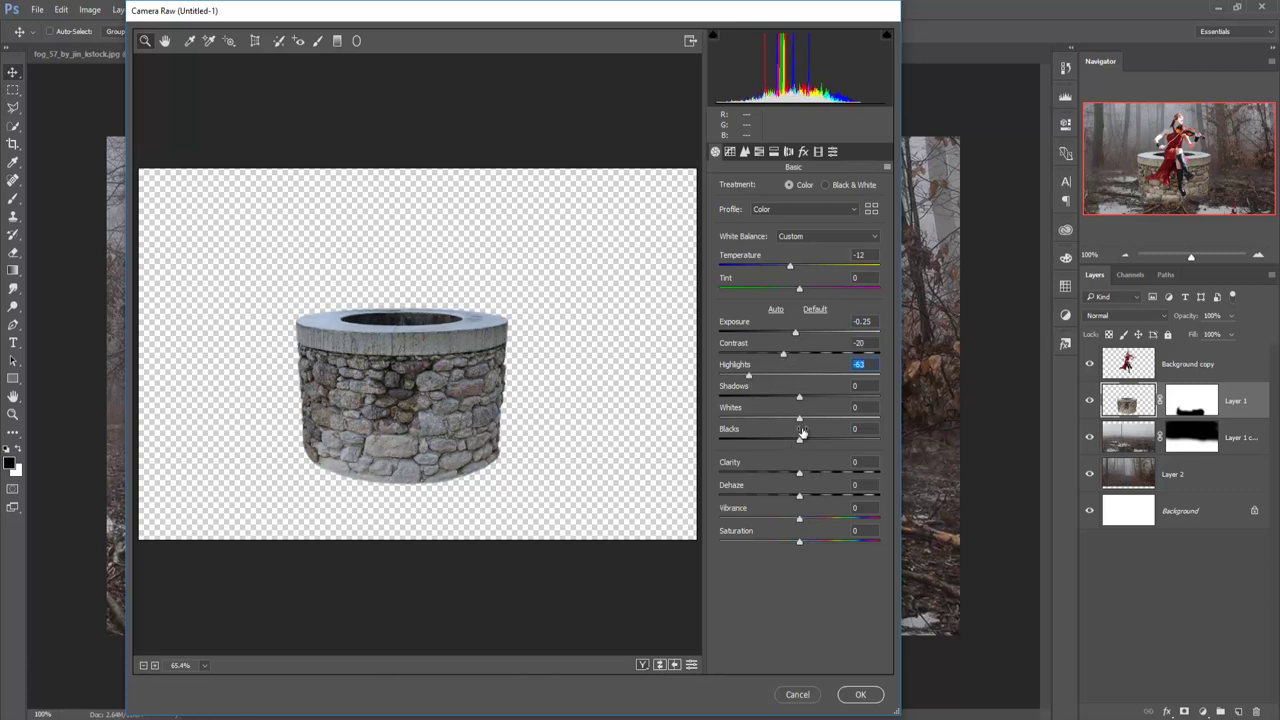
drag(799, 418, 772, 419)
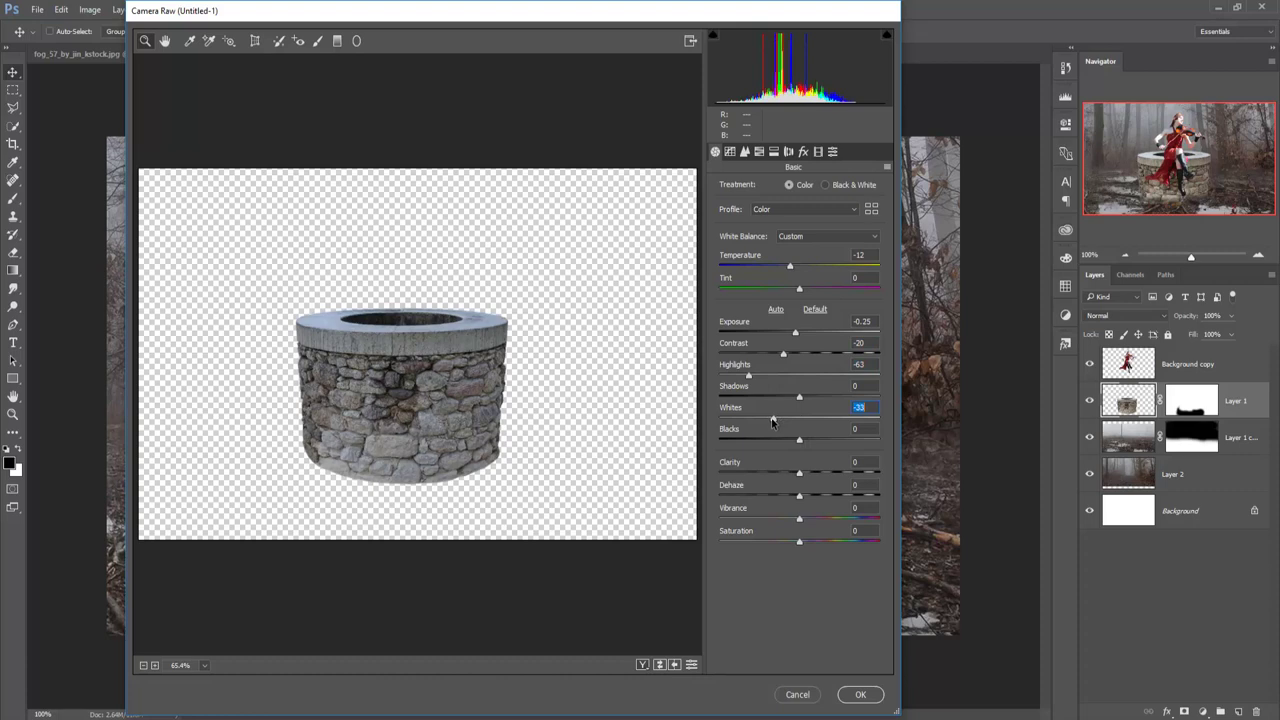
click(858, 694)
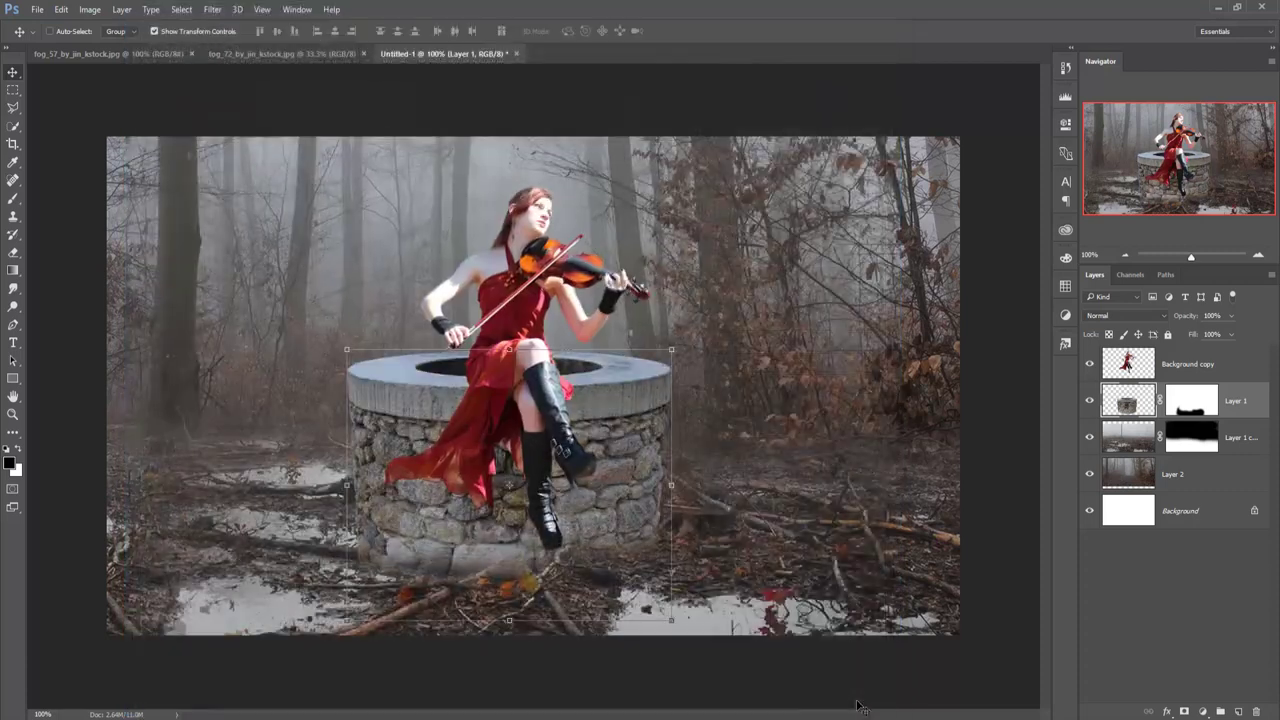
Open Camera Raw on Background copy with Exposure -0.25, Highlights -54 and Whites -46.
click(1133, 366)
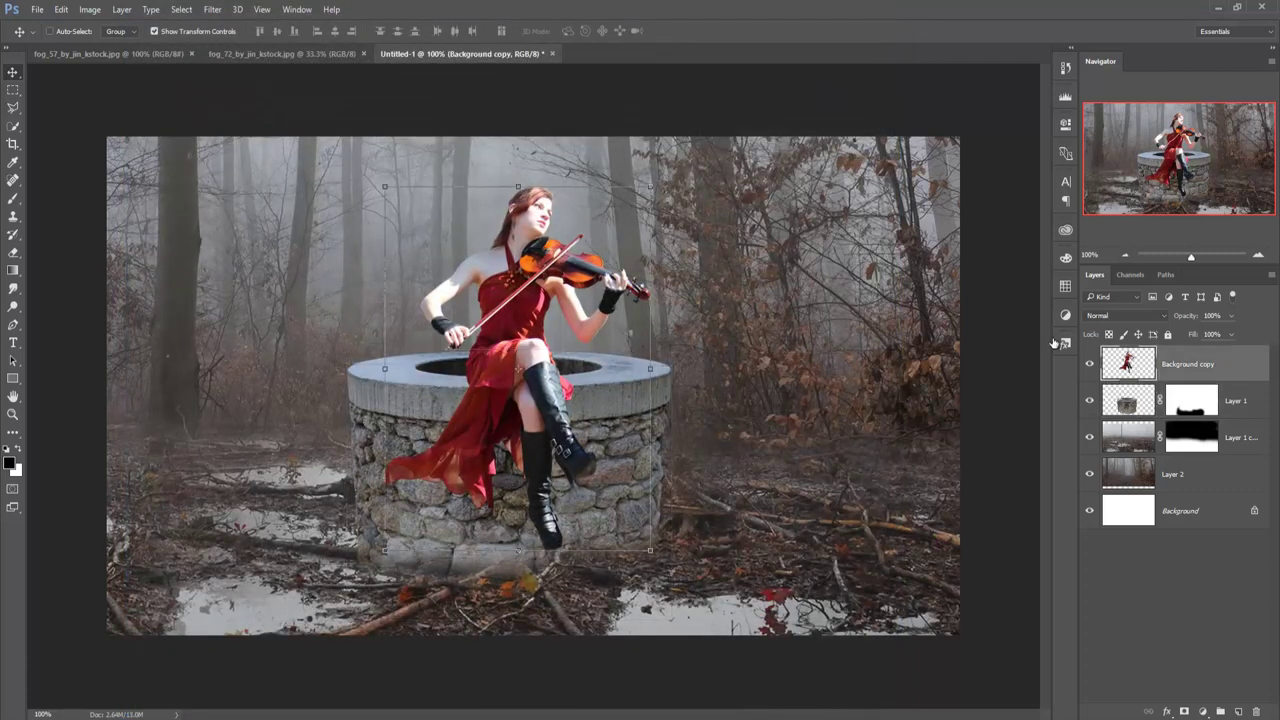
click(212, 9)
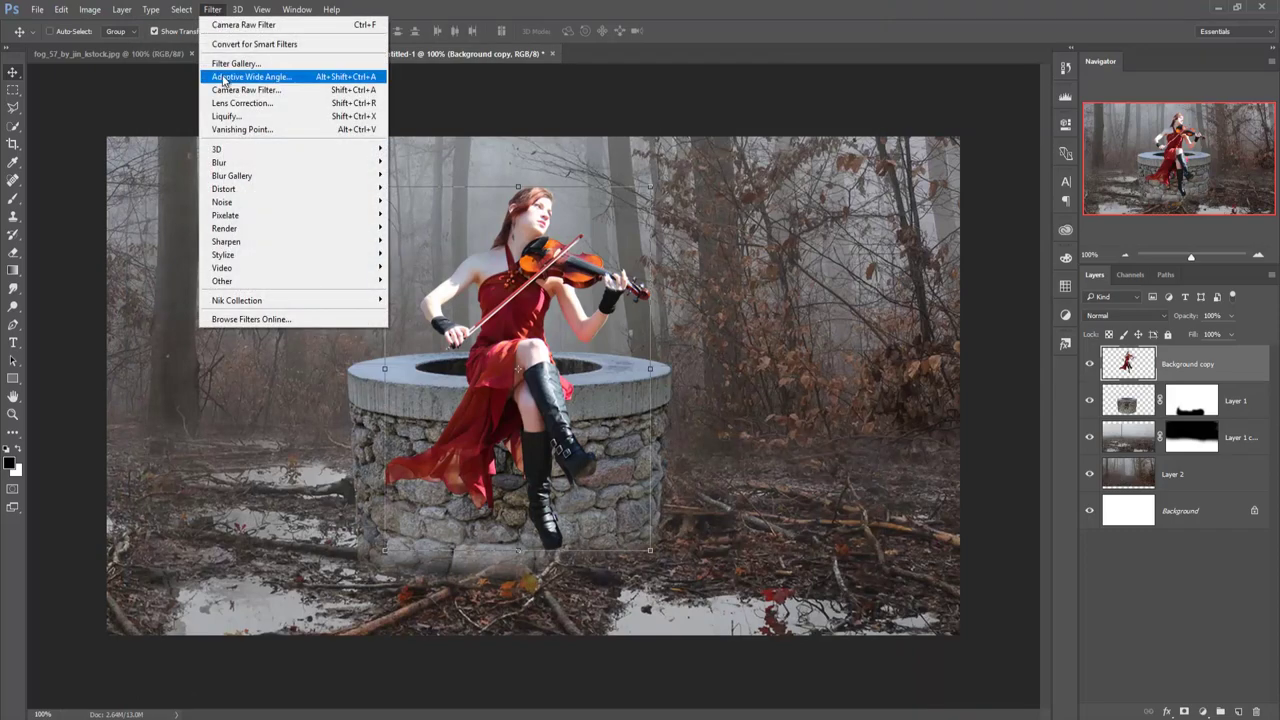
click(228, 90)
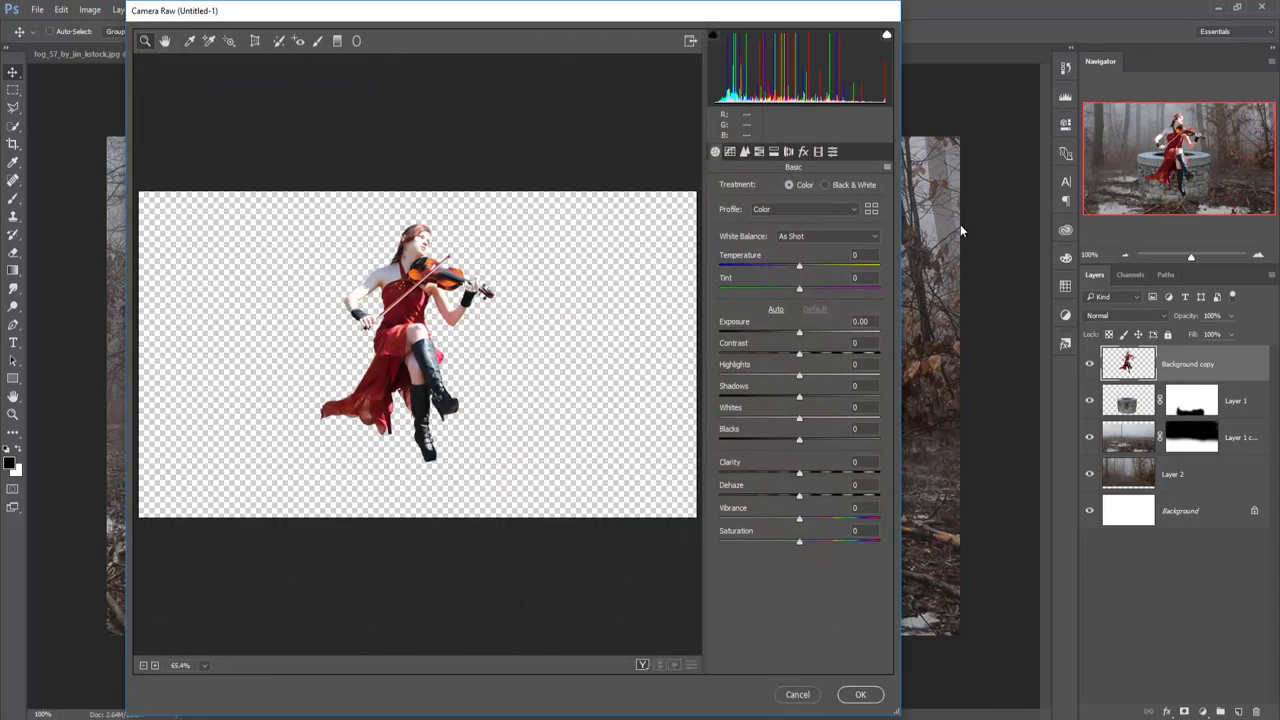
drag(799, 334, 699, 380)
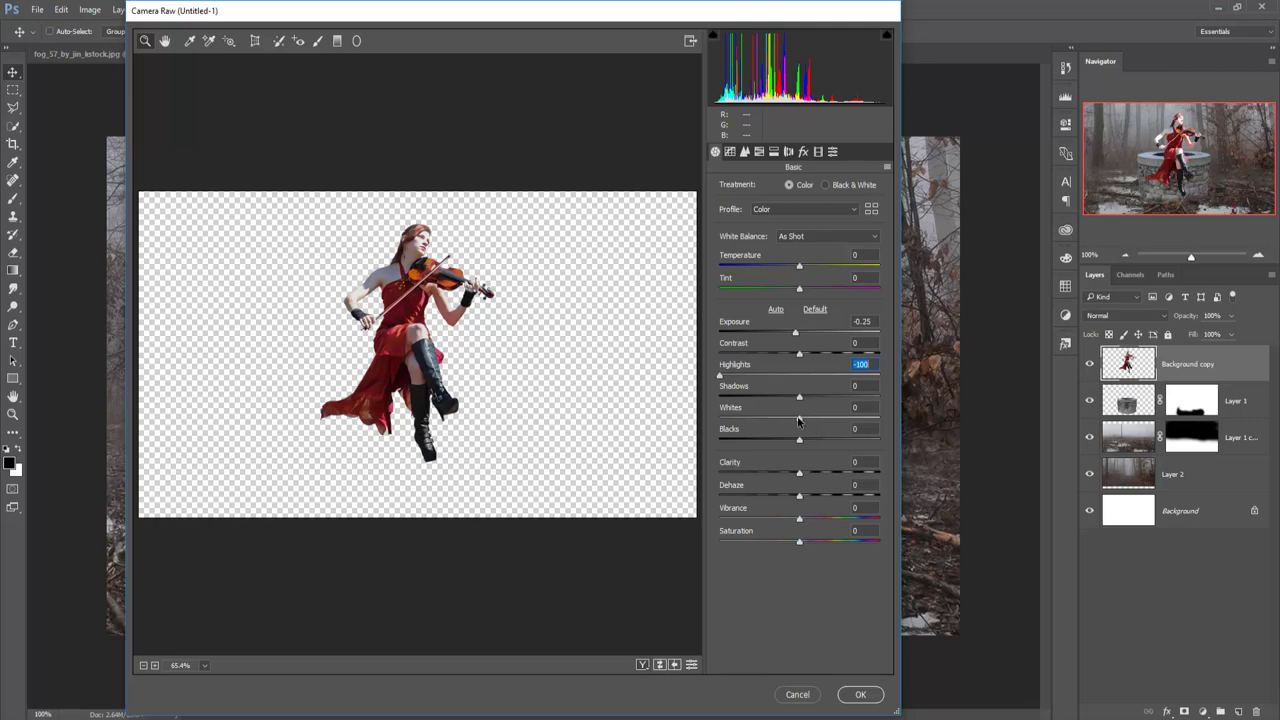
mouse_move(799, 419)
mouse_down()
mouse_move(701, 423)
mouse_move(762, 420)
mouse_up()
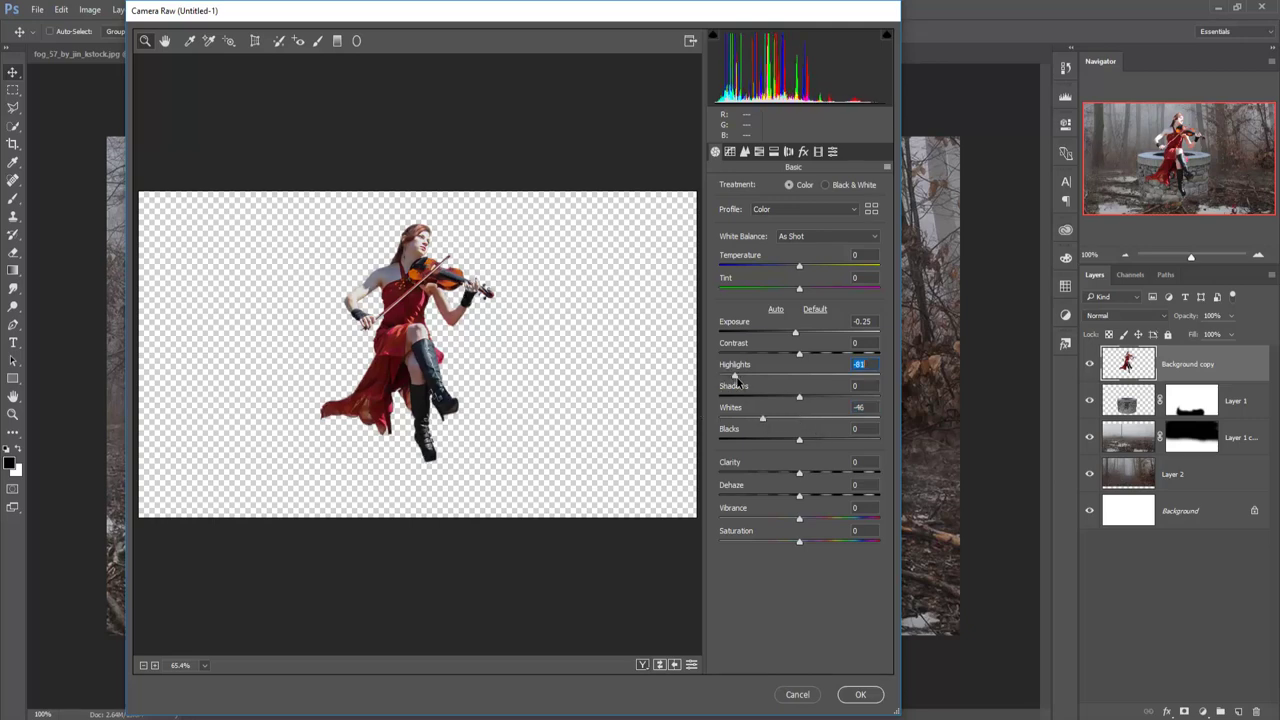
drag(721, 378, 757, 378)
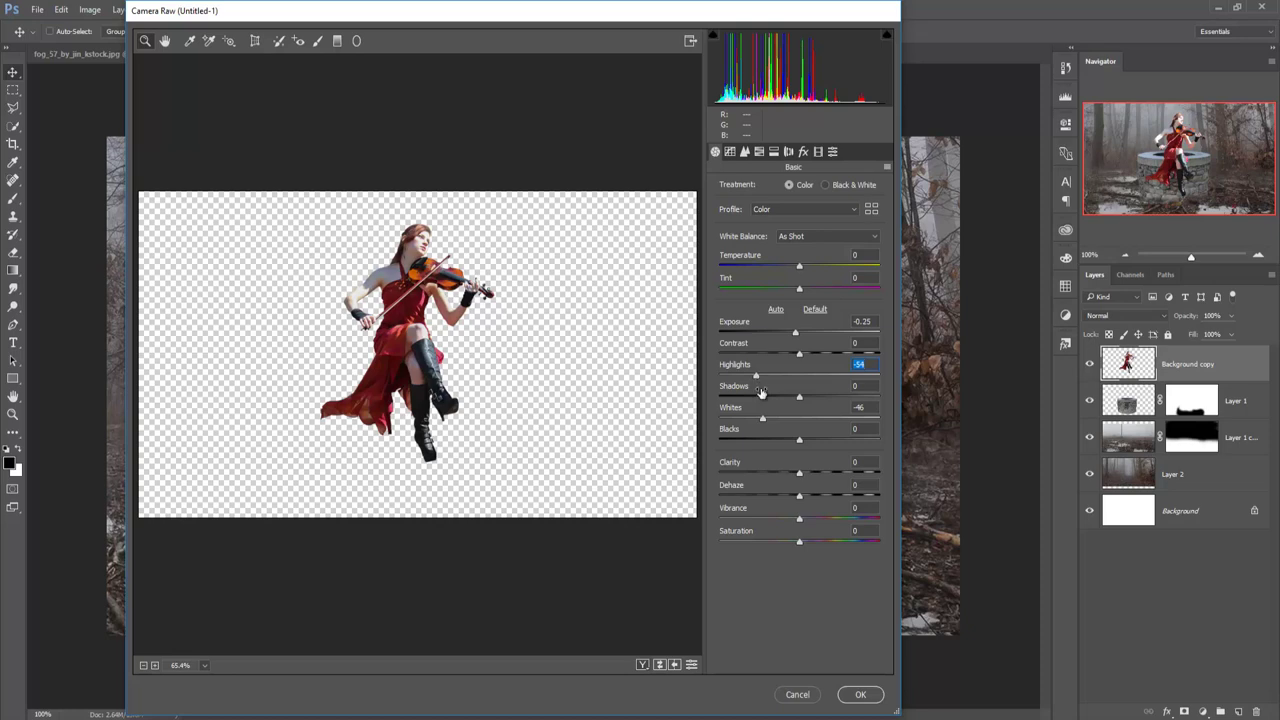
Apply the Camera Raw darkening to the violinist and discard an accidental empty layer.
click(862, 693)
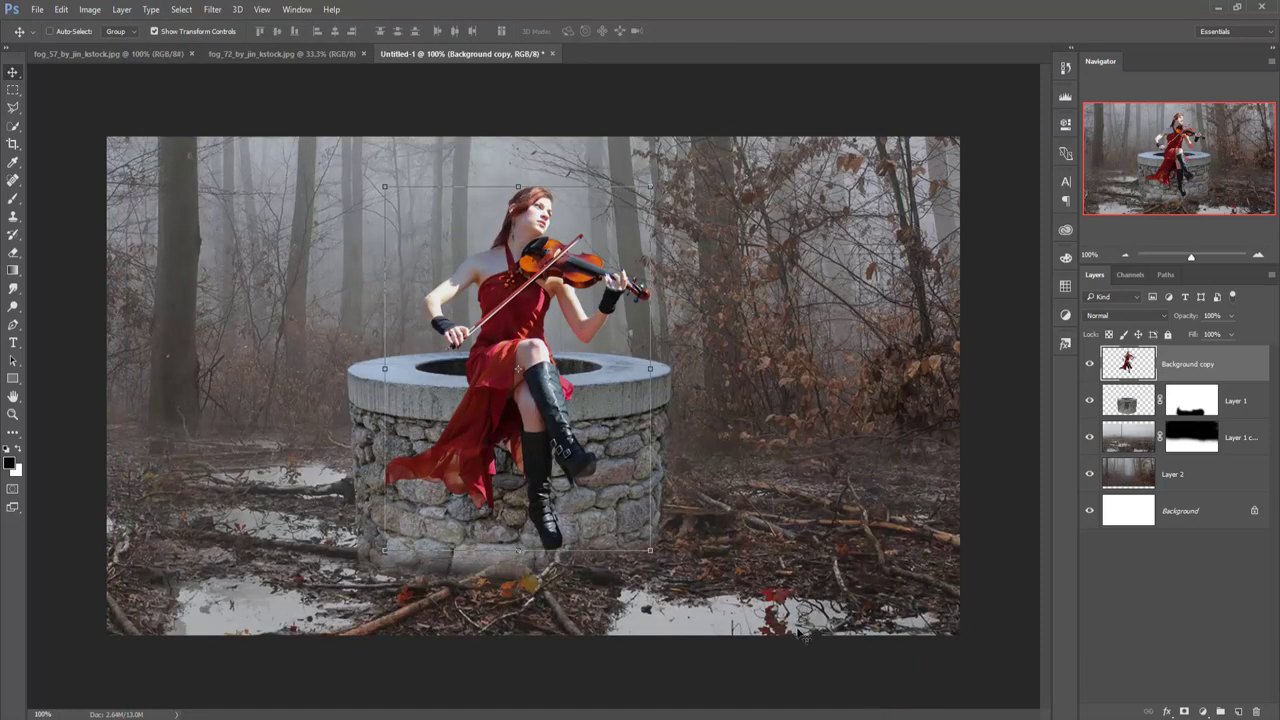
click(1238, 711)
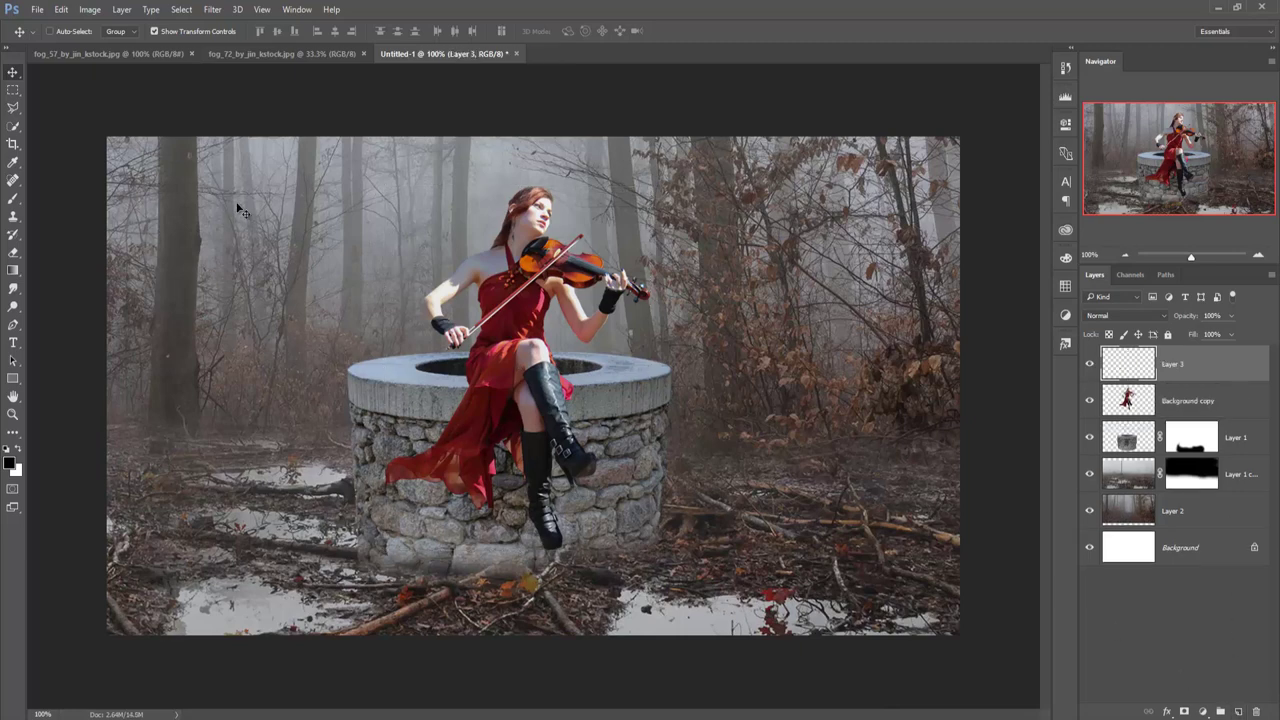
click(1256, 711)
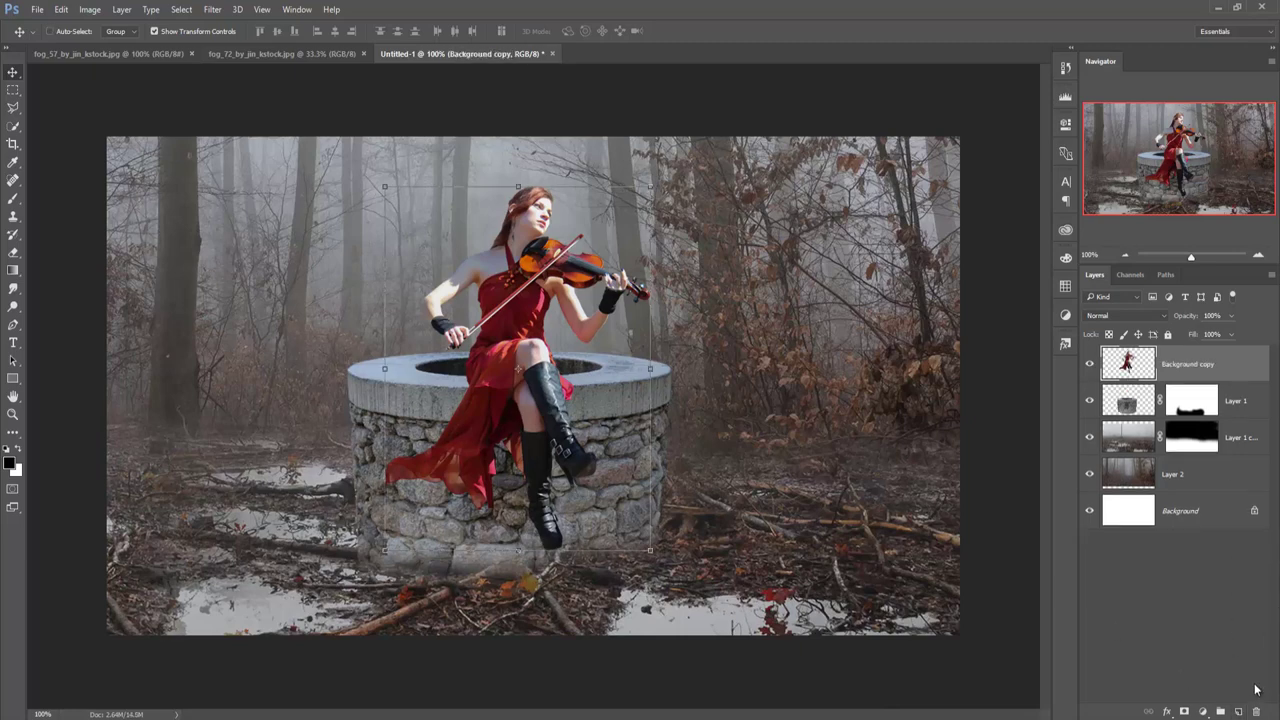
Add a Color Balance layer with midtones Cyan/Red -20 and Yellow/Blue +45.
click(1203, 711)
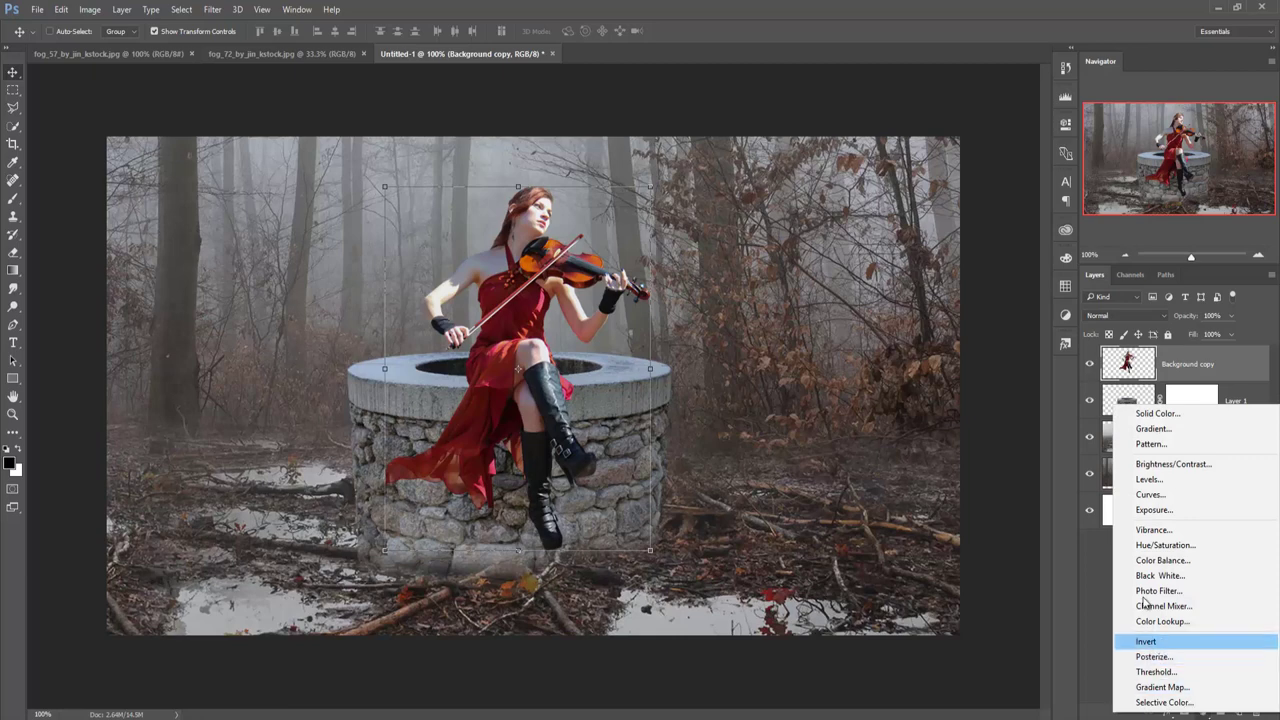
click(1162, 560)
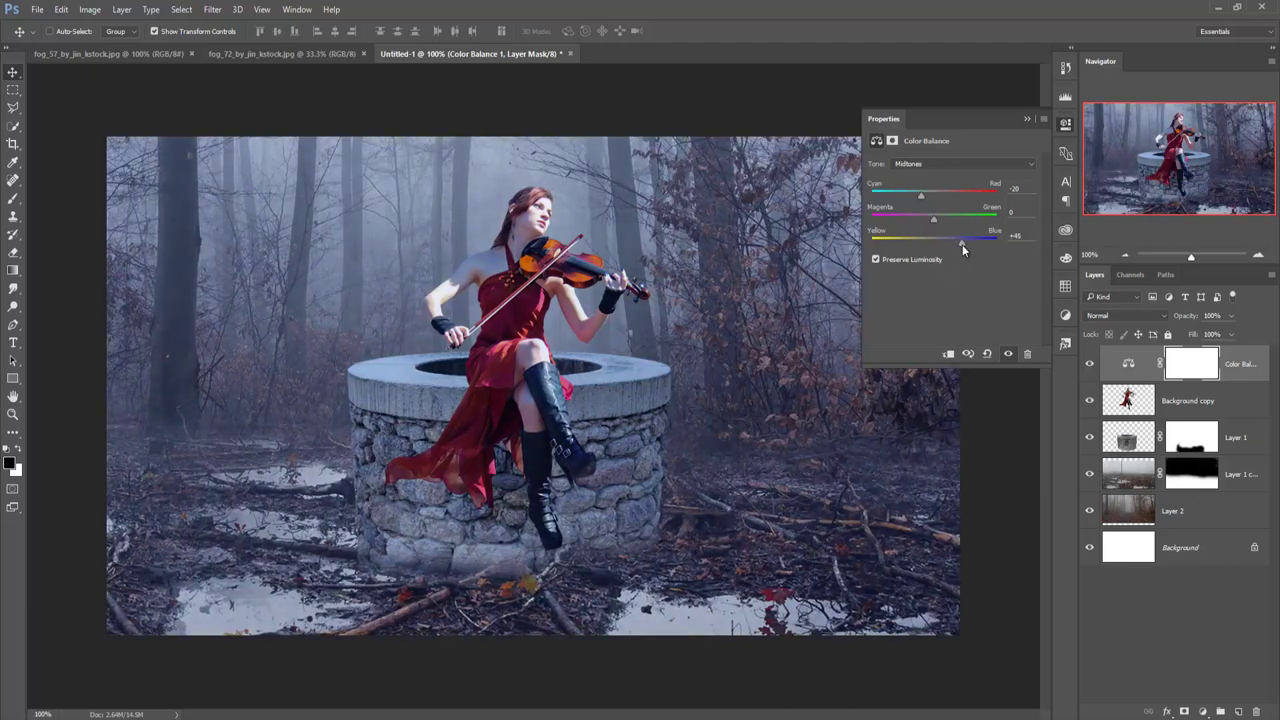
click(1023, 119)
key(alt+bracketleft)
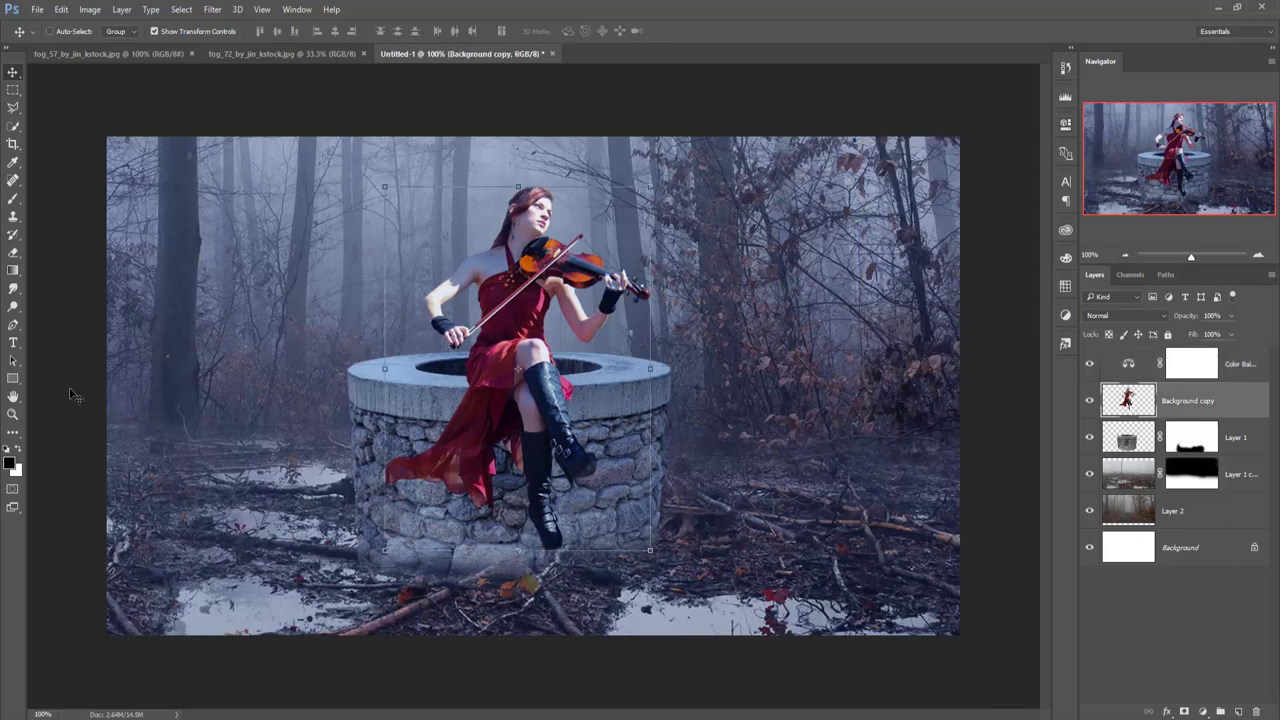
click(17, 291)
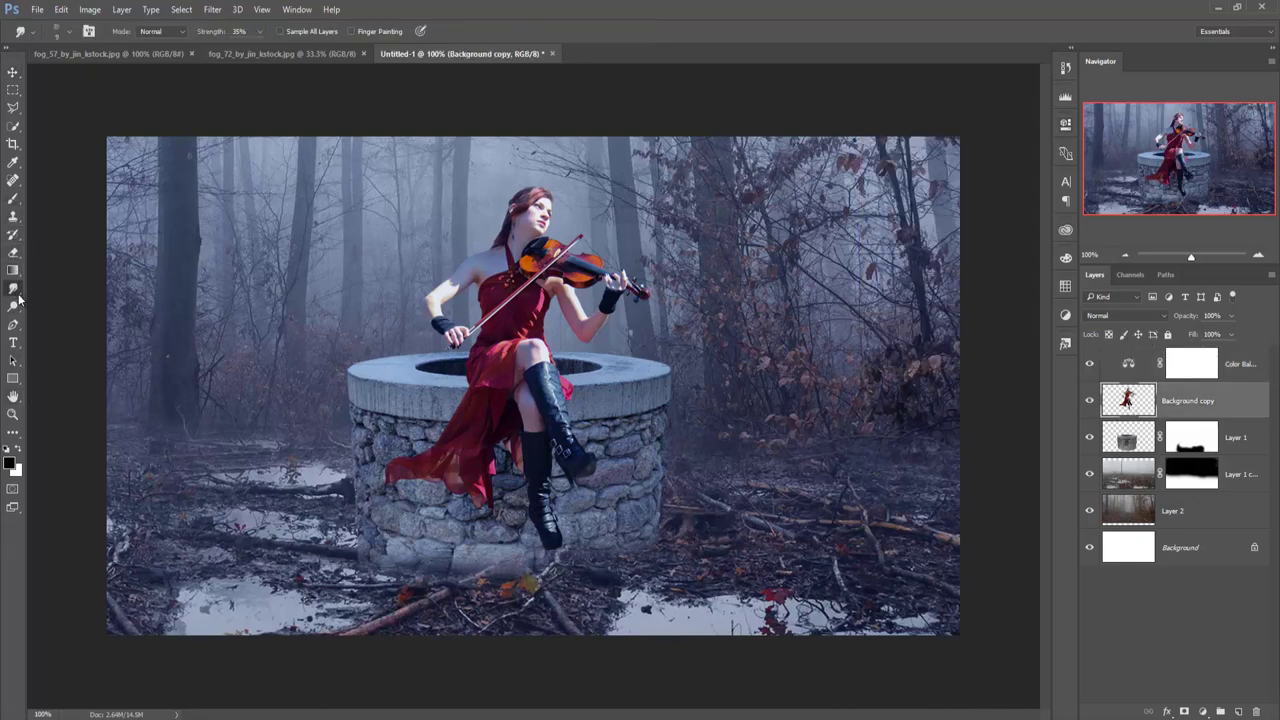
Set up the Smudge tool with a small soft brush at 84% strength.
click(69, 33)
click(91, 129)
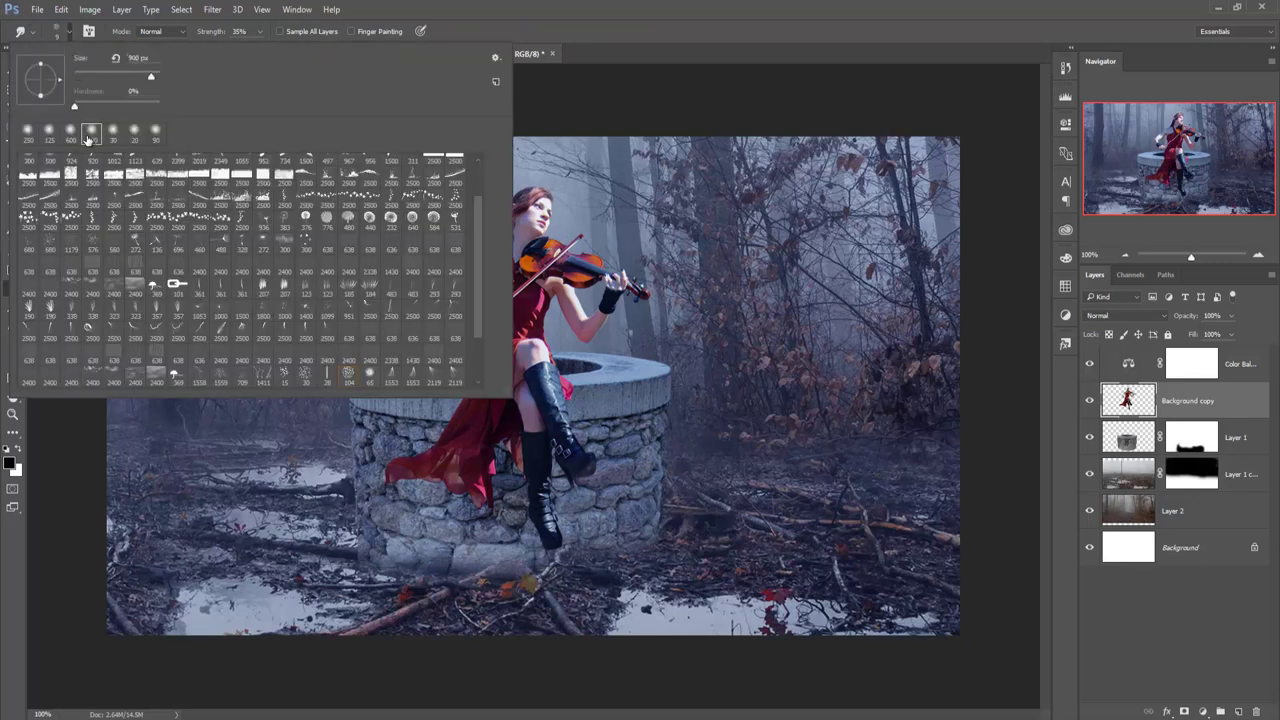
click(615, 235)
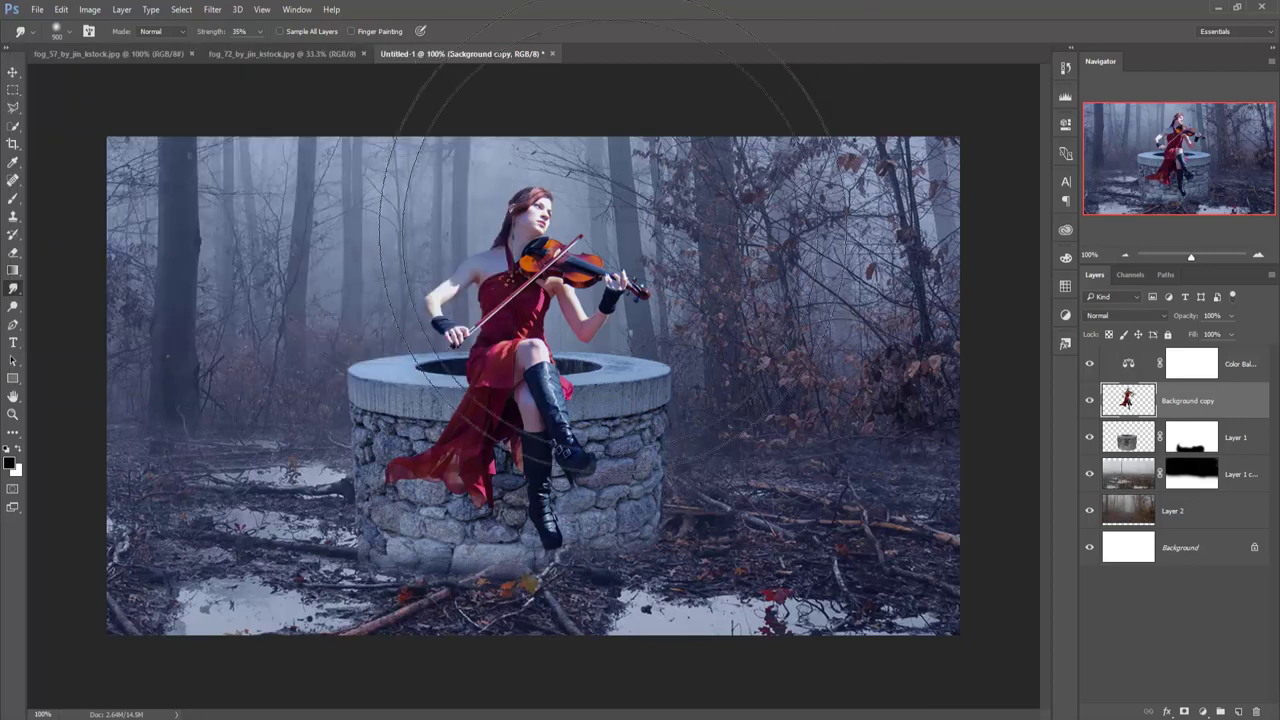
key(bracketleft)
key(bracketleft)
key(bracketleft)
key(bracketleft)
key(bracketleft)
key(bracketleft)
key(bracketleft)
key(bracketleft)
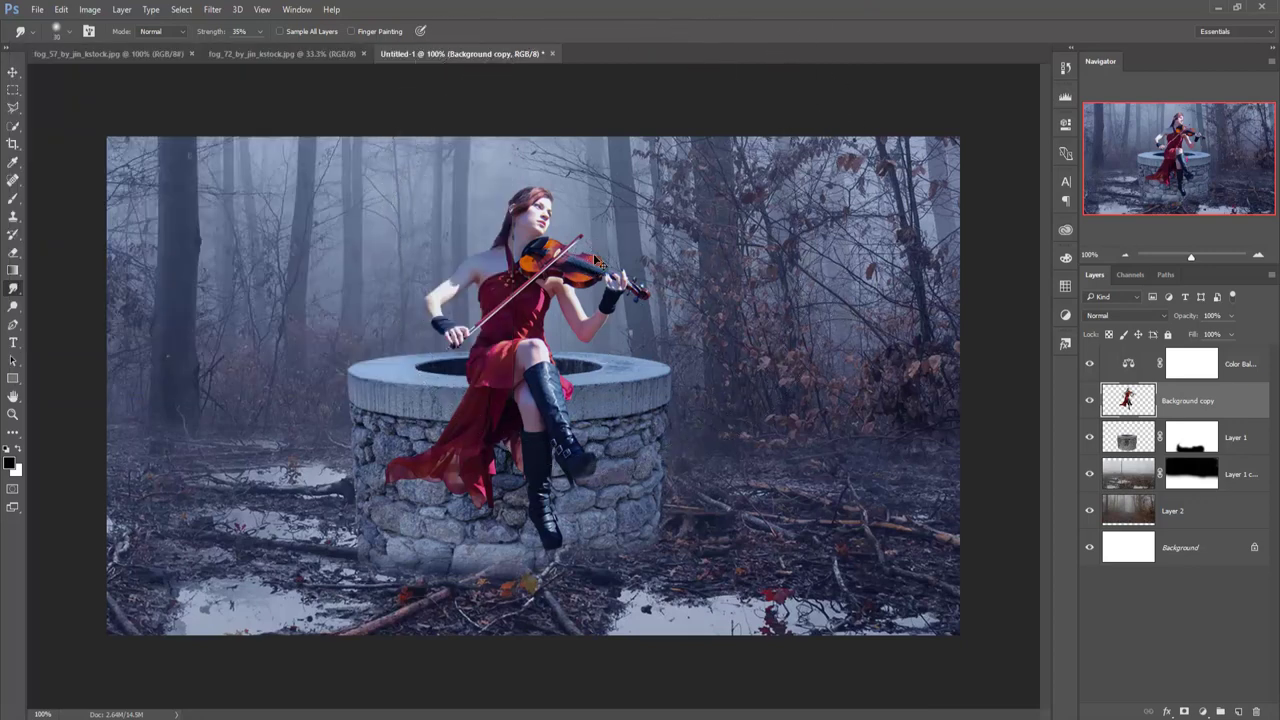
scroll(605, 300, up, 1)
scroll(613, 340, up, 1)
scroll(622, 385, up, 1)
scroll(630, 425, up, 1)
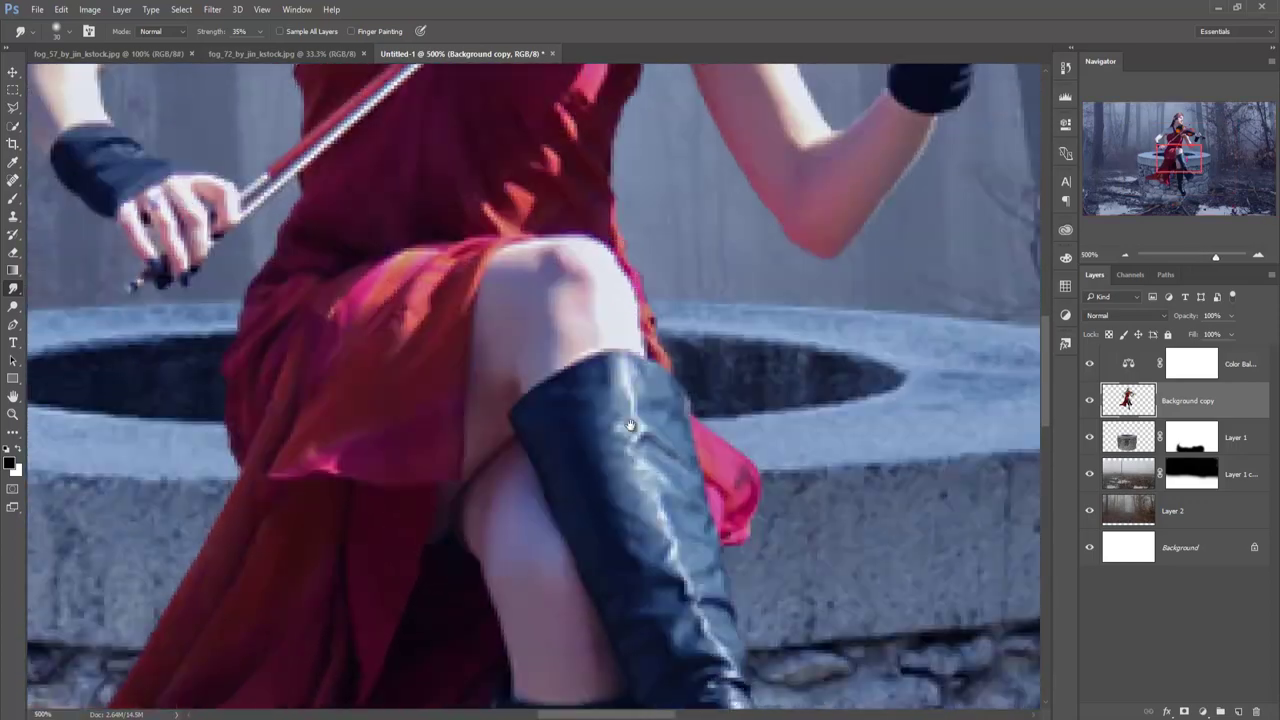
scroll(610, 410, up, 5)
scroll(600, 400, up, 2)
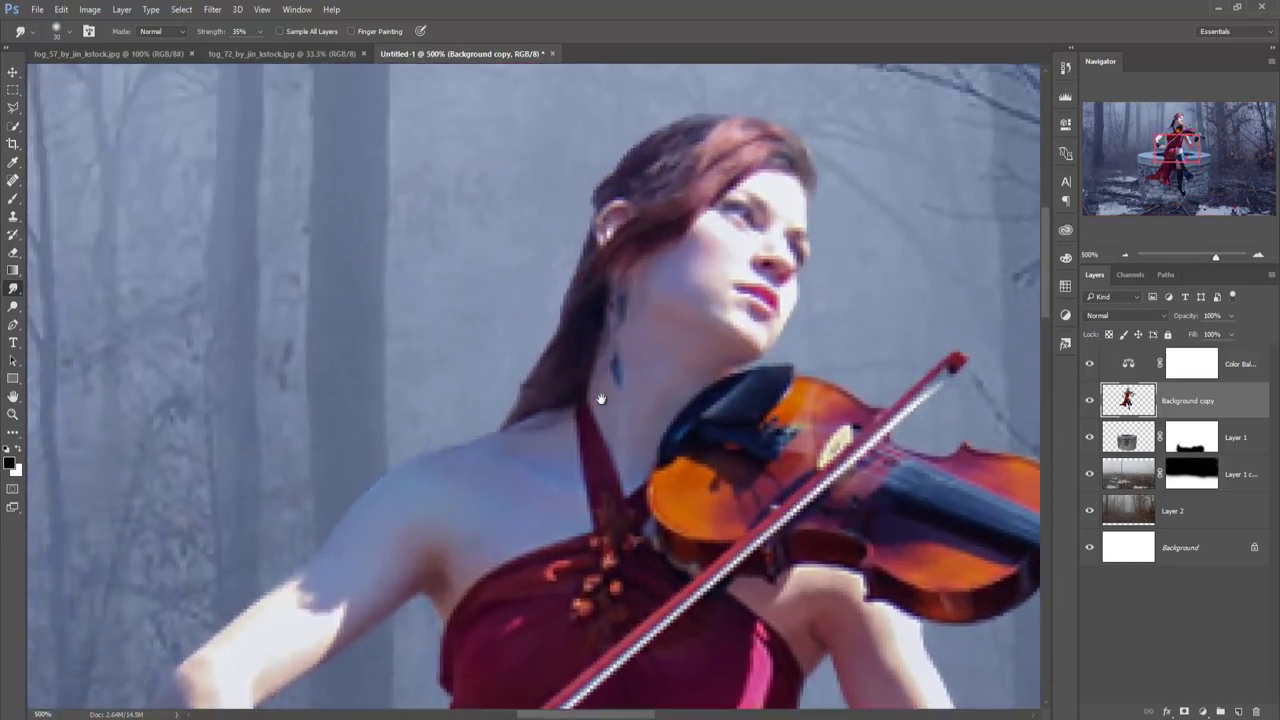
click(260, 32)
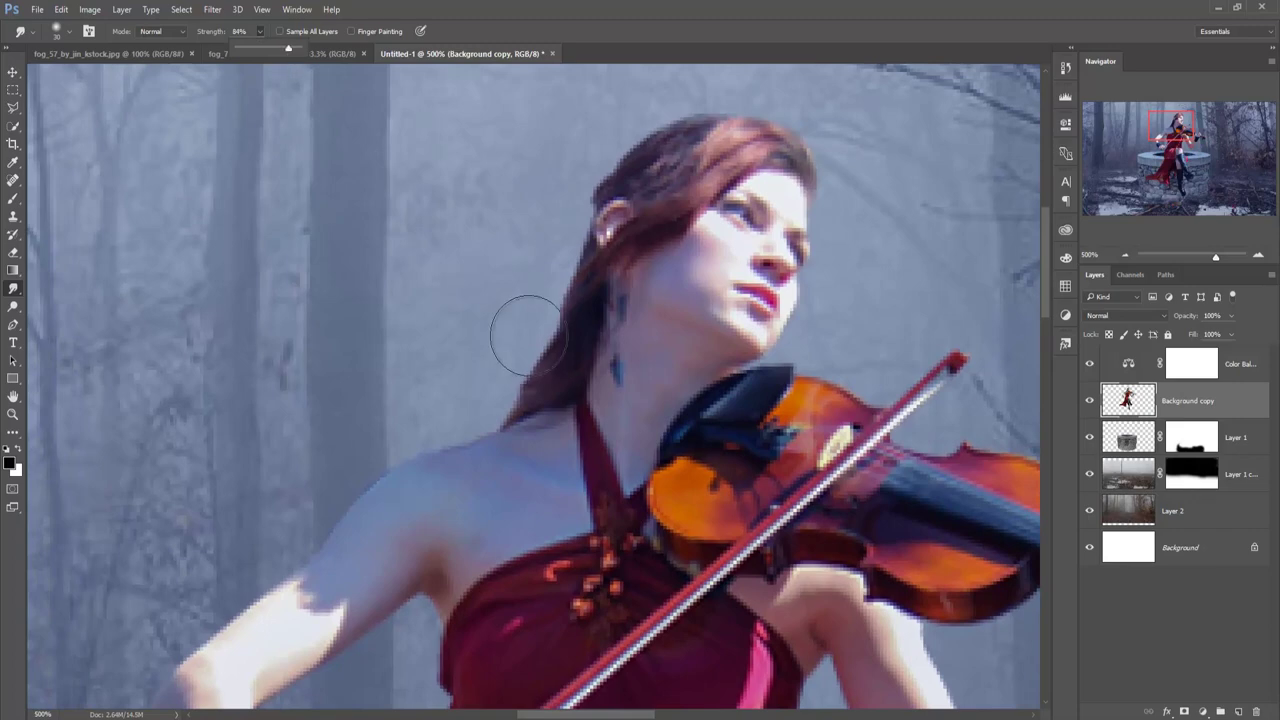
key(bracketleft)
key(bracketleft)
key(bracketleft)
key(bracketleft)
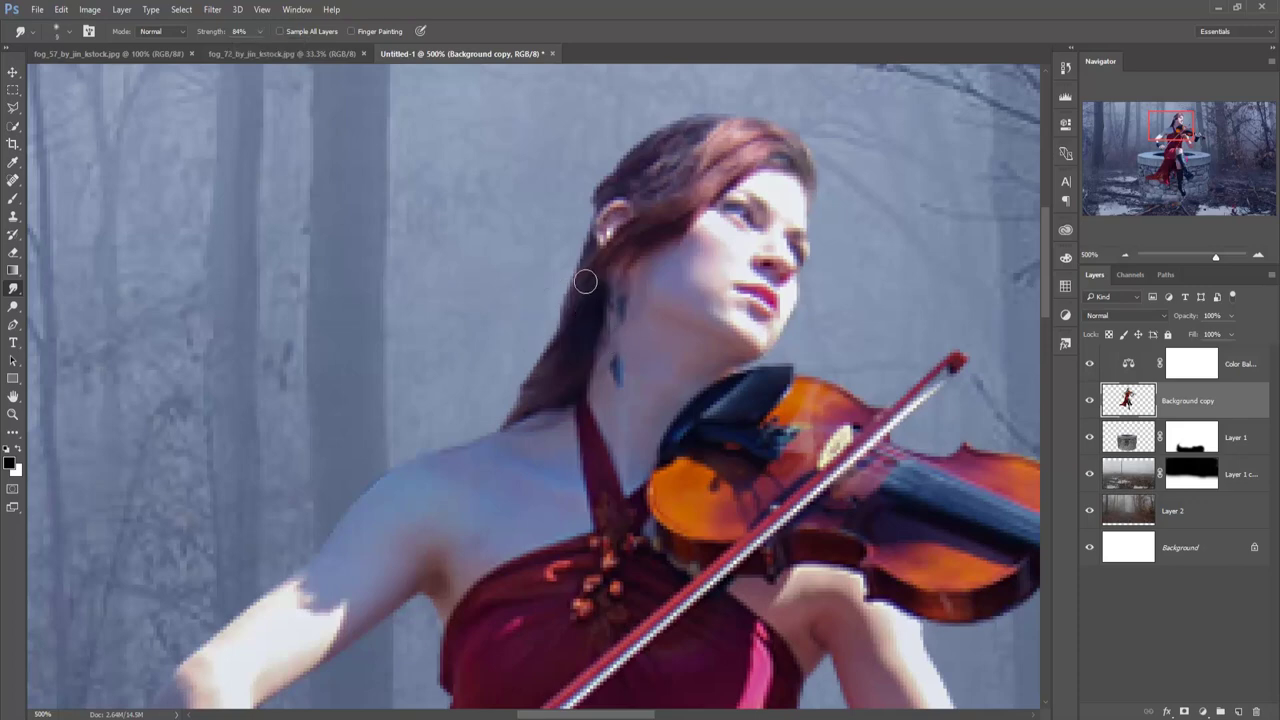
key(bracketleft)
Smudge wispy hair strands trailing down-left toward her neck and shoulder.
drag(585, 274, 509, 345)
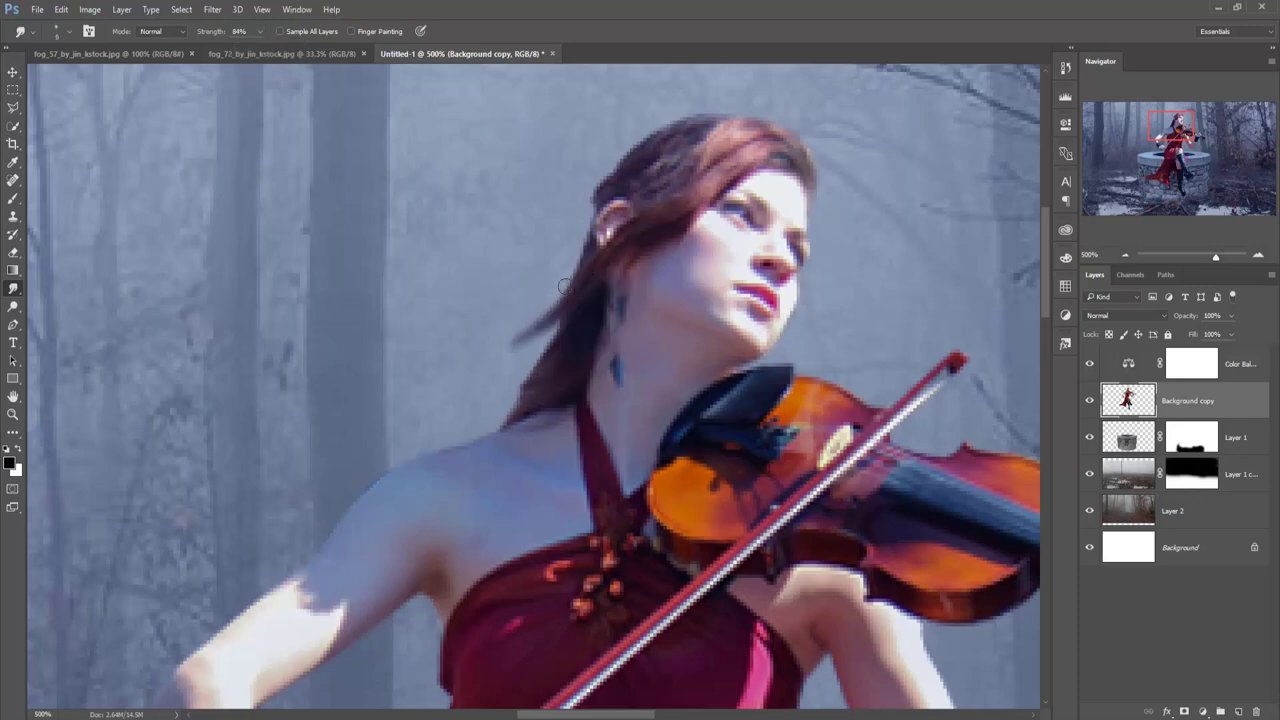
drag(572, 283, 455, 338)
drag(575, 285, 403, 434)
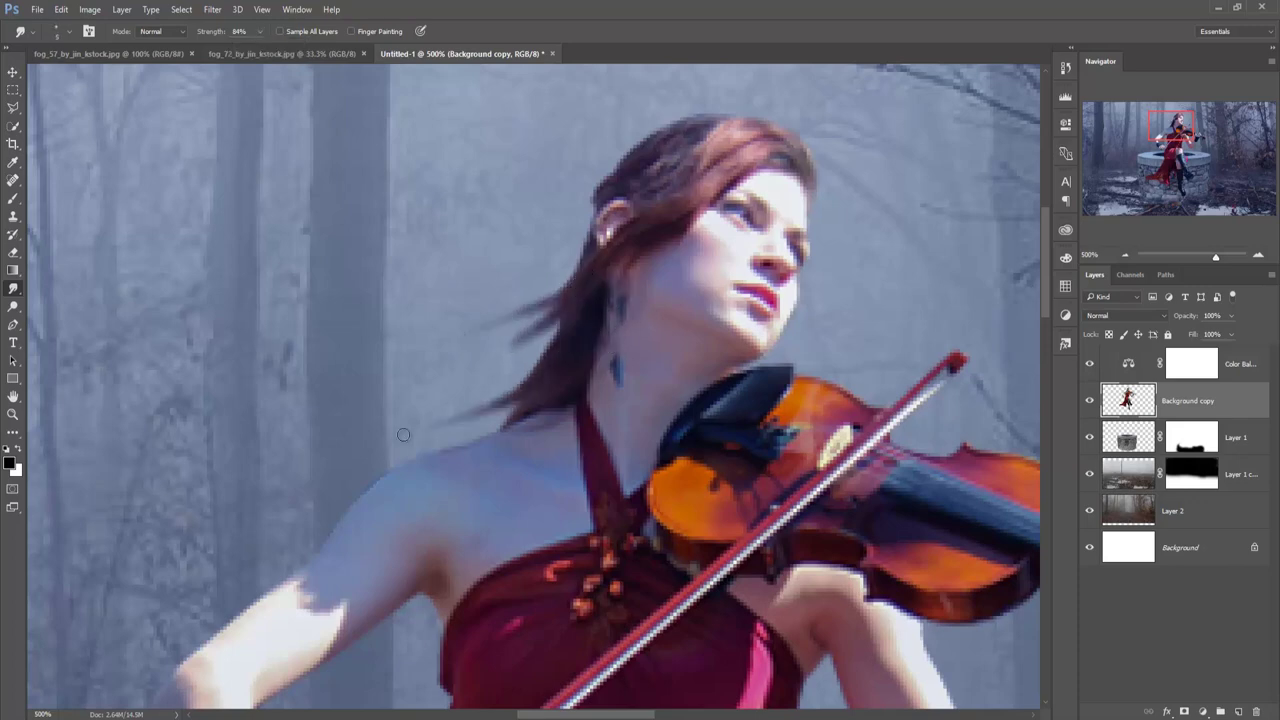
drag(560, 324, 417, 414)
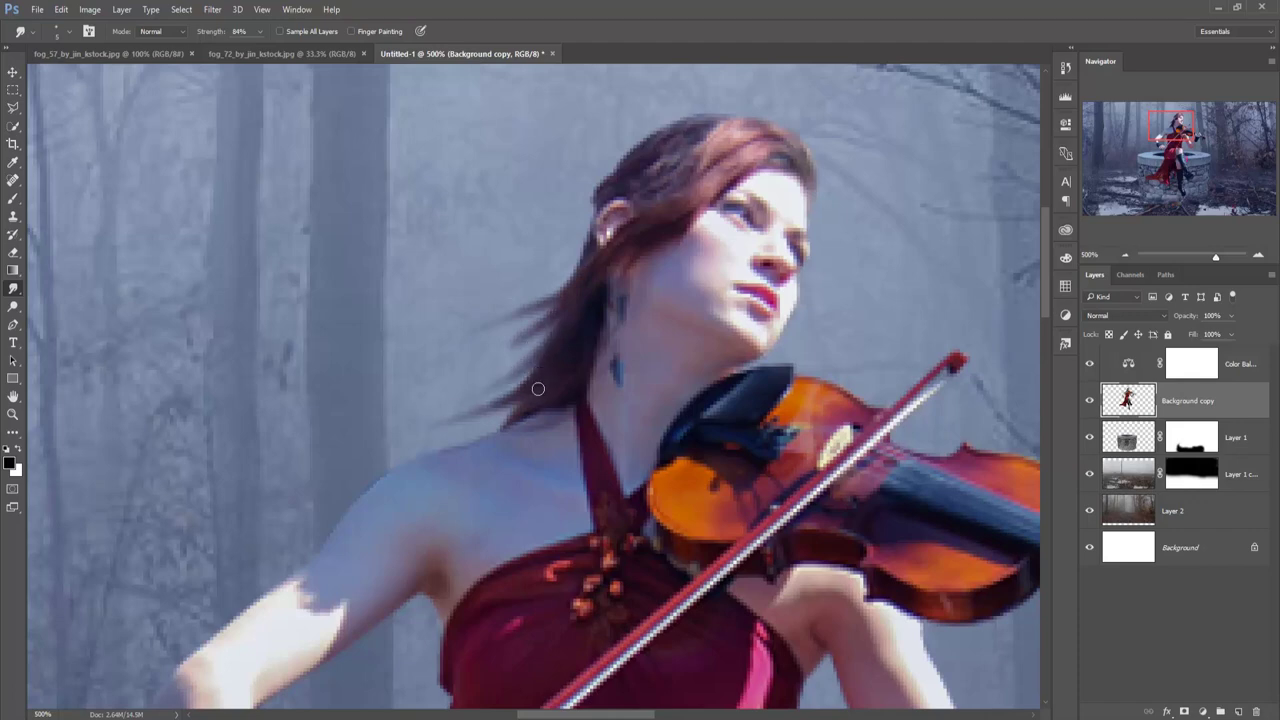
drag(538, 388, 370, 448)
mouse_move(512, 412)
mouse_down()
mouse_move(398, 444)
mouse_move(378, 466)
mouse_up()
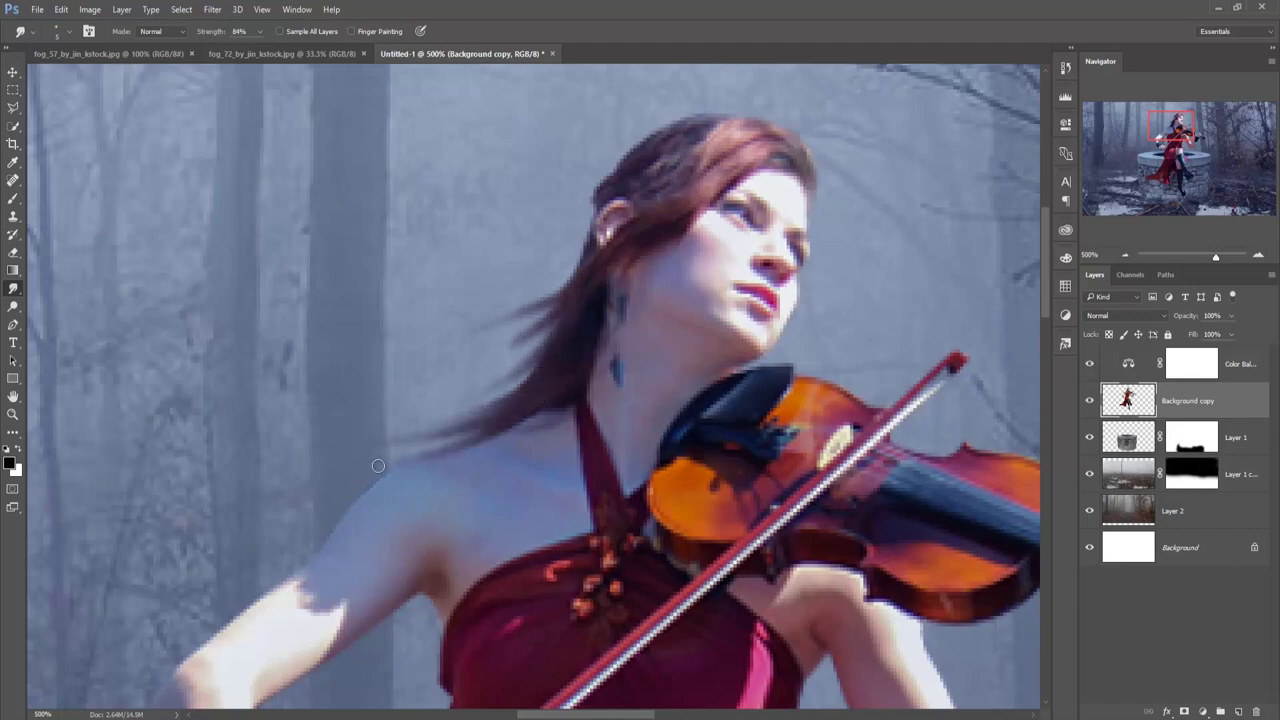
mouse_move(581, 240)
mouse_down()
mouse_move(518, 296)
mouse_move(470, 384)
mouse_up()
drag(551, 311, 440, 410)
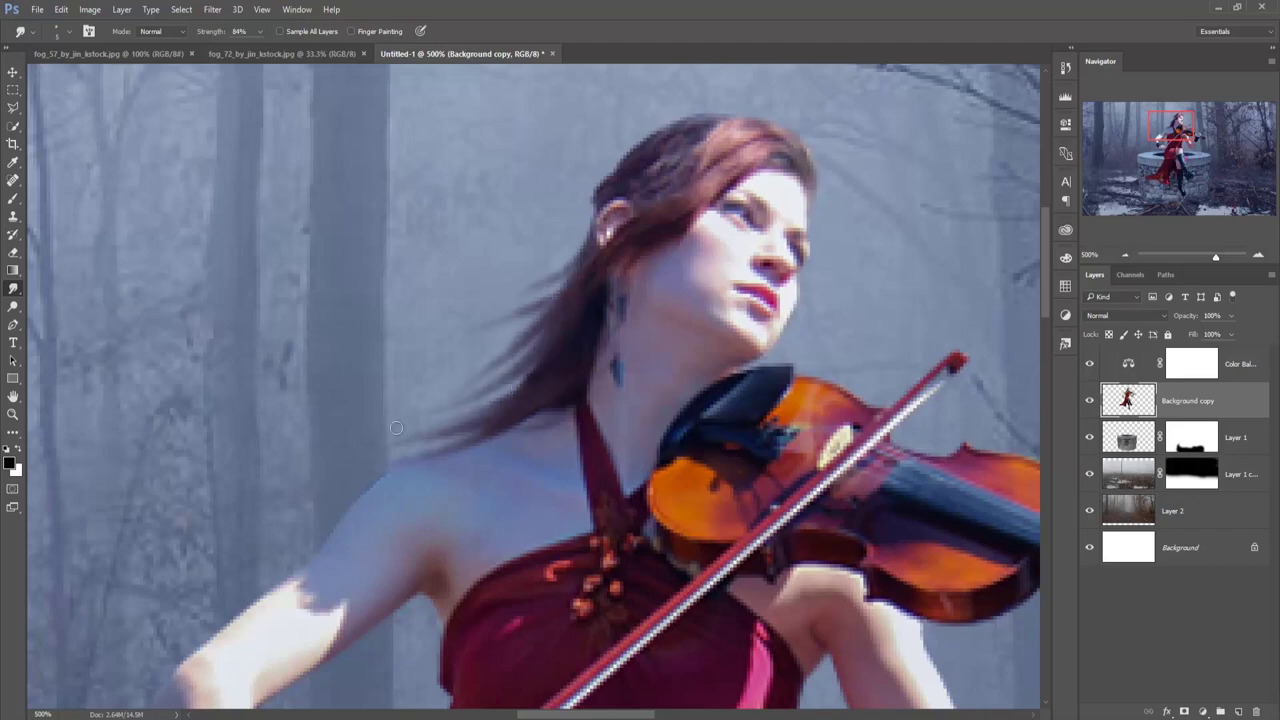
drag(530, 376, 400, 430)
drag(572, 262, 426, 368)
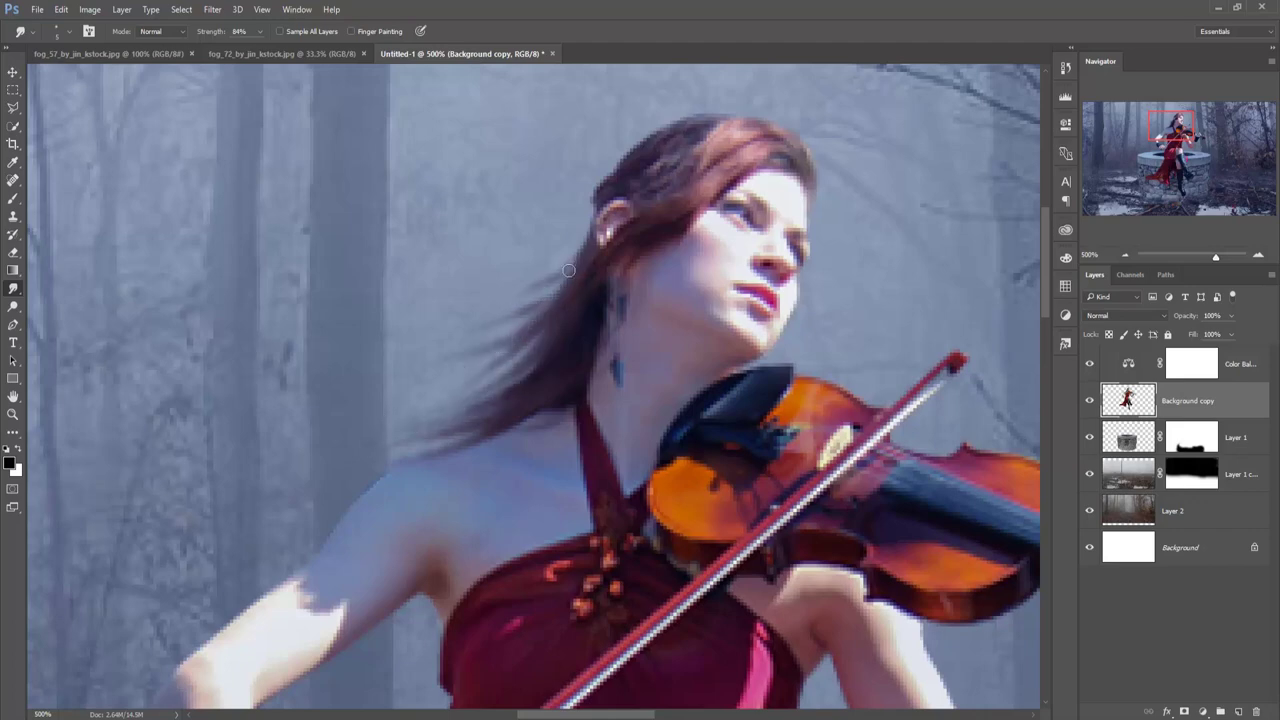
drag(568, 270, 460, 322)
drag(547, 300, 490, 328)
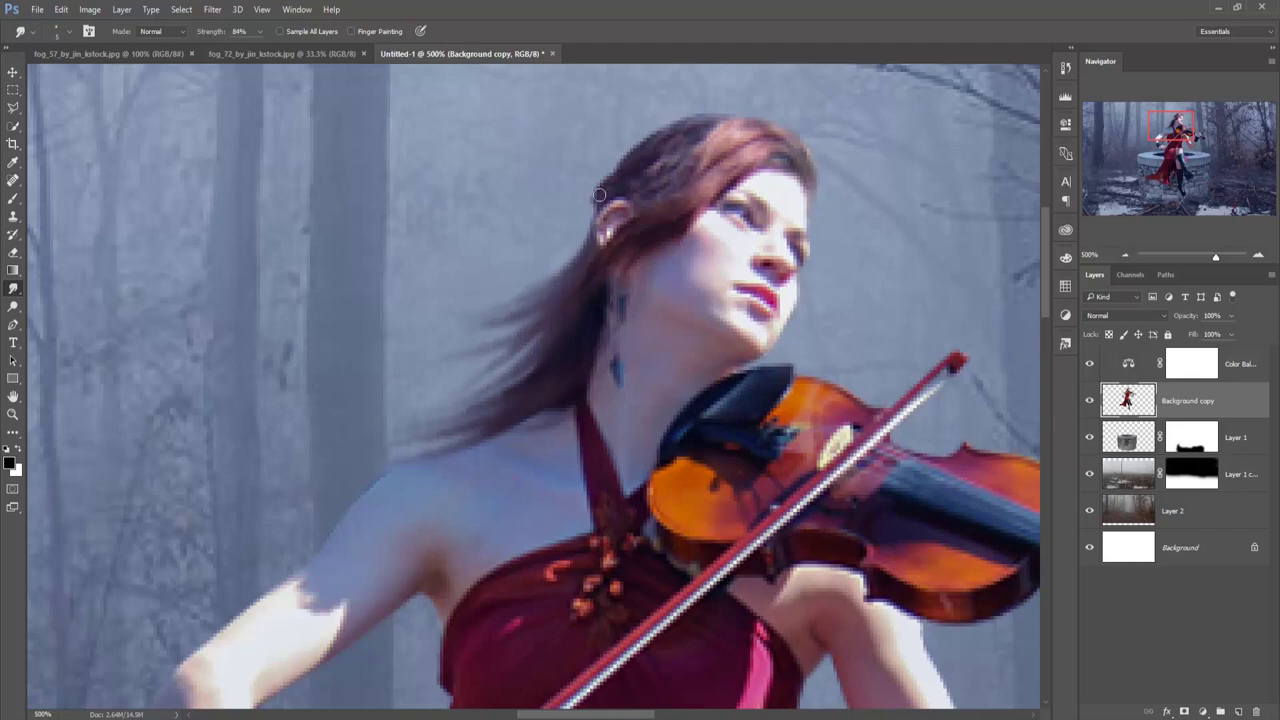
drag(598, 198, 512, 280)
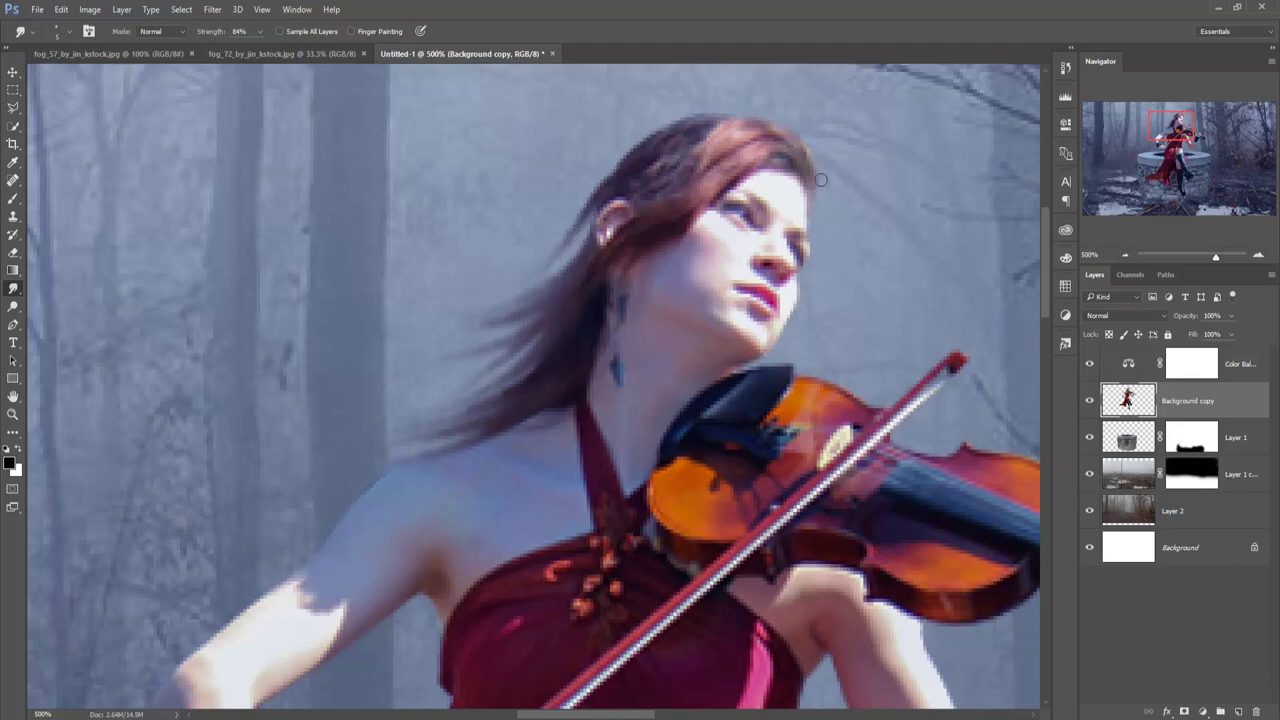
Tease faint wisps along the top and right edges of the hair.
drag(806, 140, 816, 178)
mouse_move(795, 132)
mouse_down()
mouse_move(750, 105)
mouse_move(686, 104)
mouse_move(600, 142)
mouse_move(531, 317)
mouse_up()
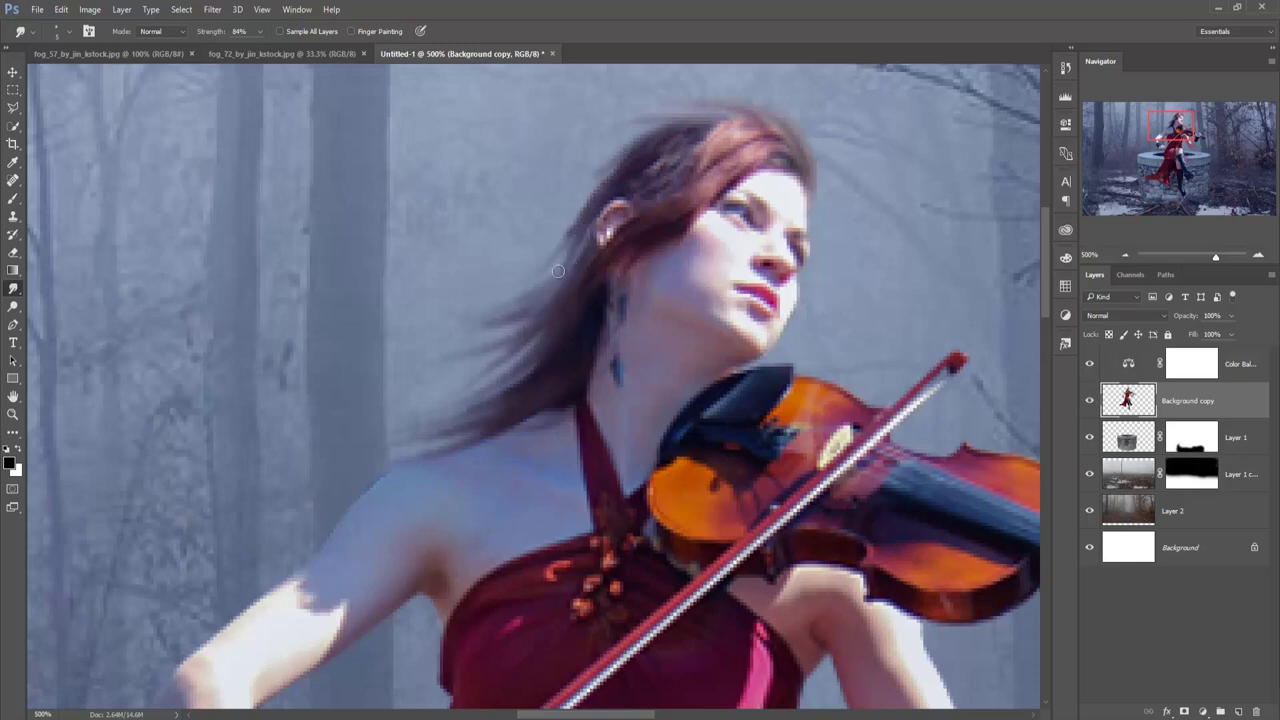
click(12, 73)
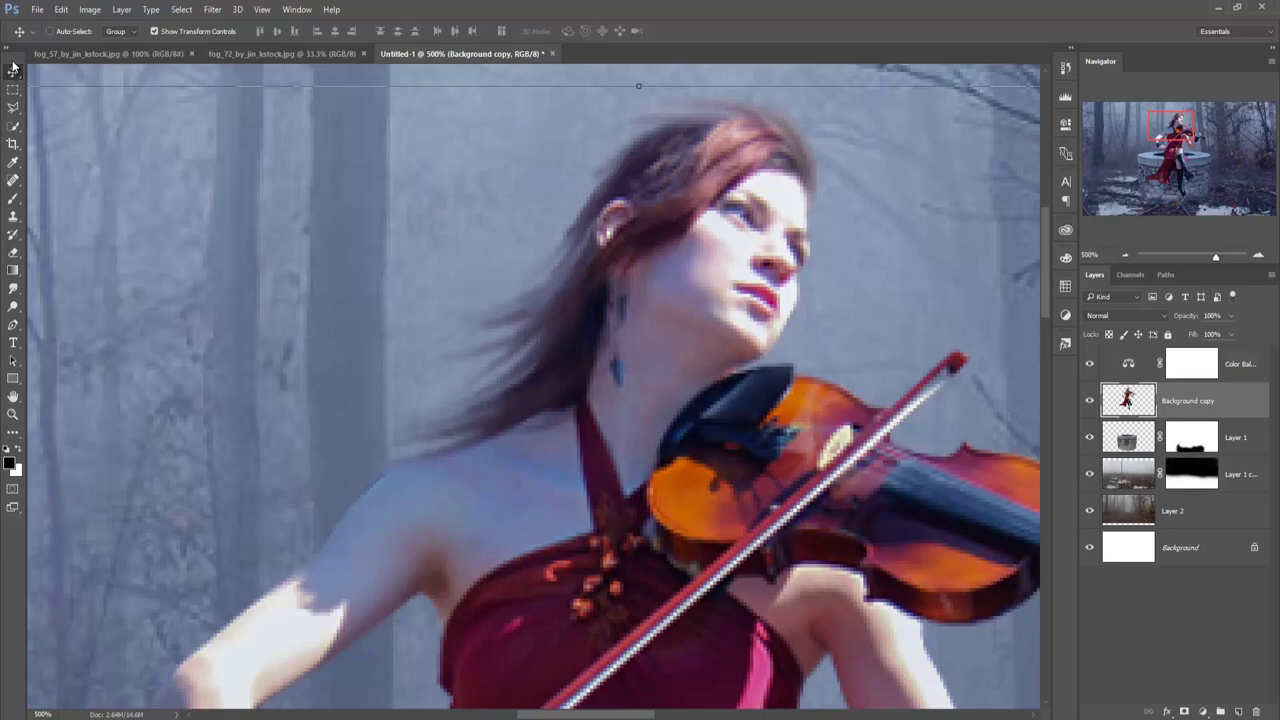
Create a new Layer 3 and place it below Layer 1 copy.
key(ctrl+1)
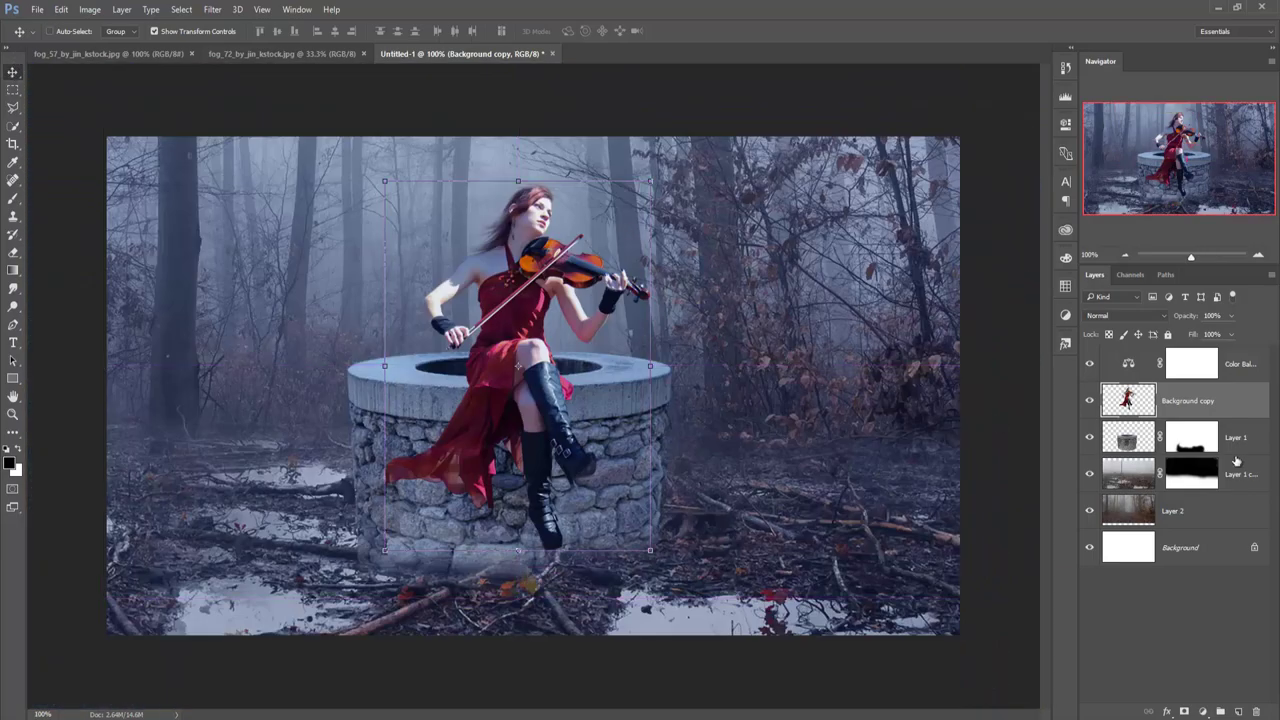
click(1248, 437)
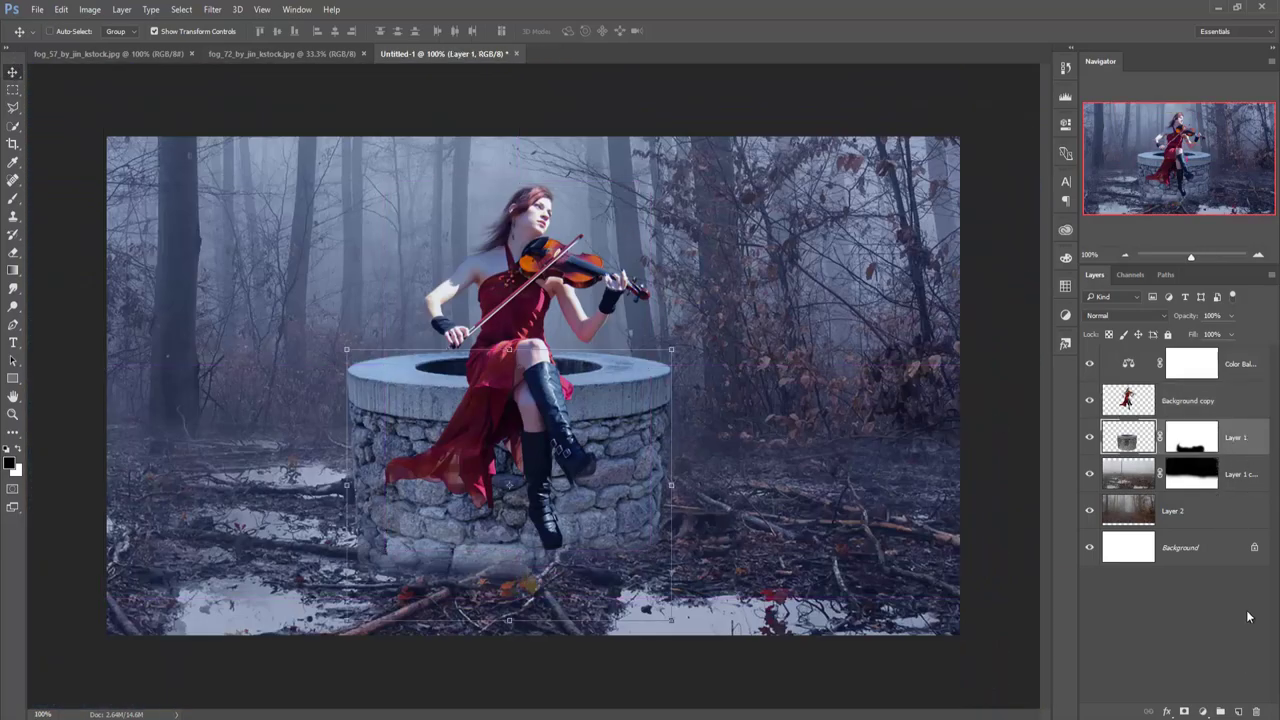
click(1238, 711)
drag(1235, 449, 1237, 530)
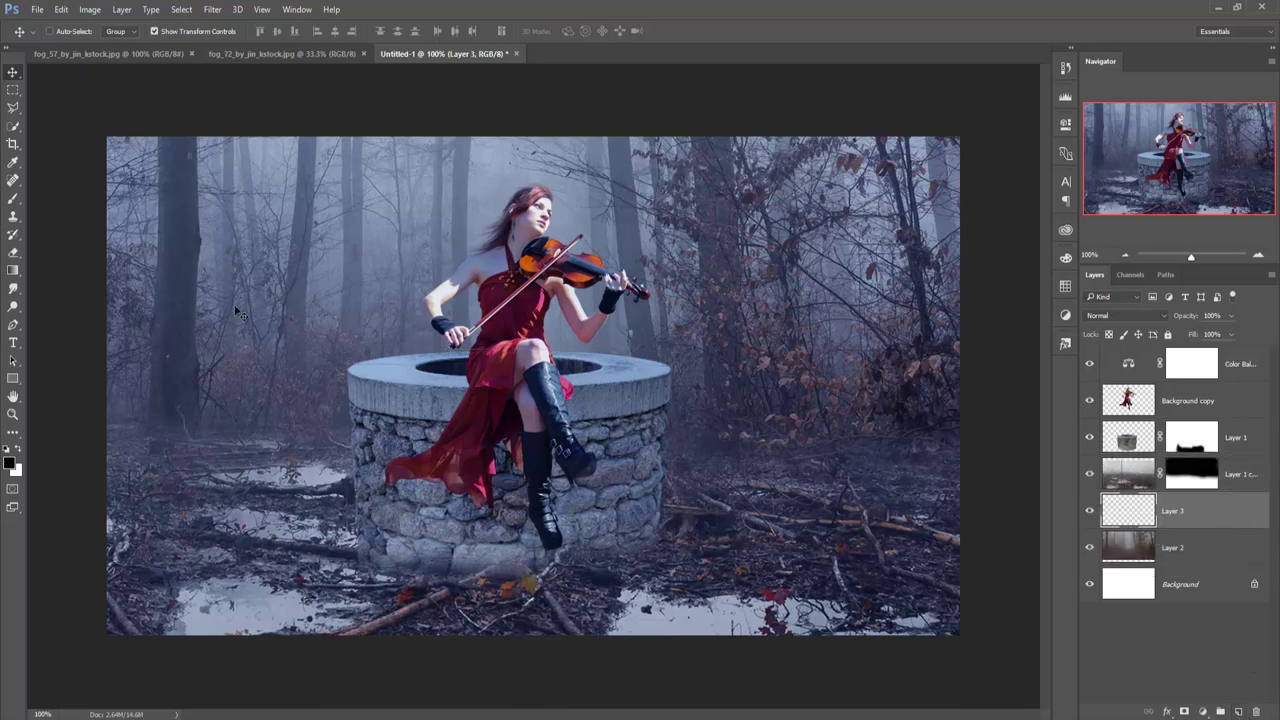
Paint a white glow behind the violinist with an 800 px soft brush at 100% opacity.
click(14, 200)
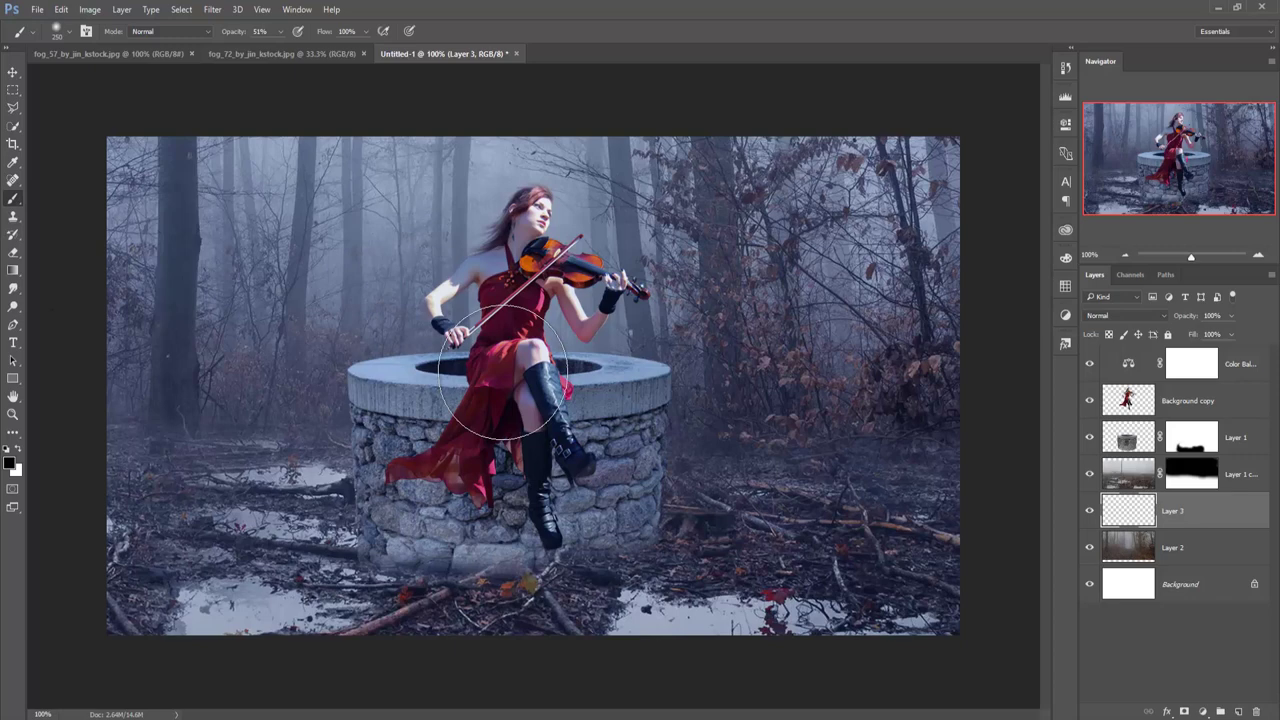
key(bracketright)
key(bracketright)
key(bracketright)
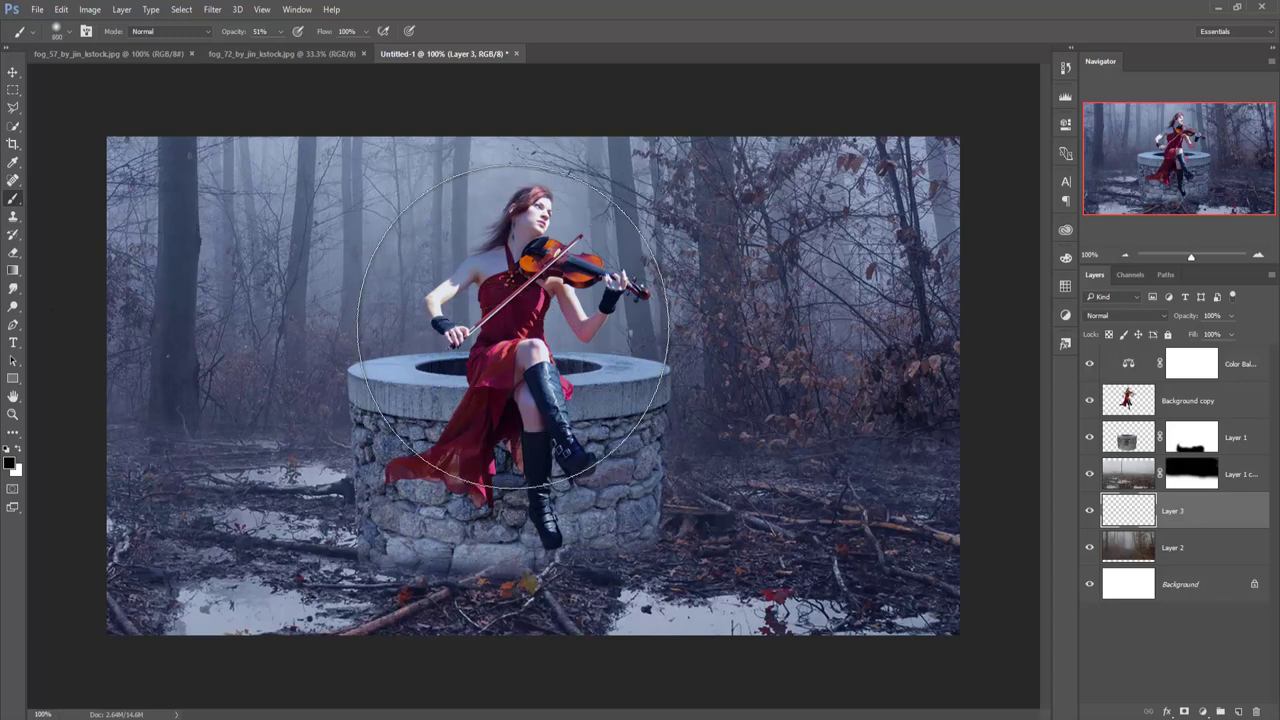
drag(460, 270, 470, 235)
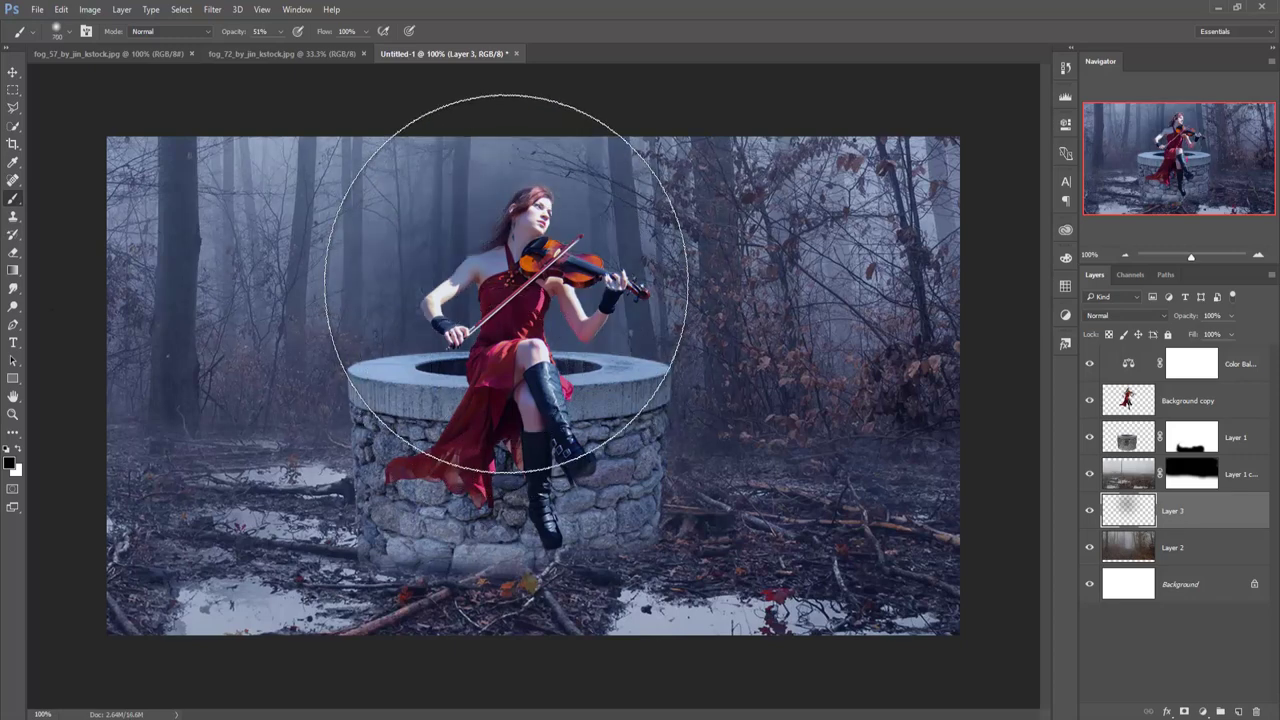
key(ctrl+z)
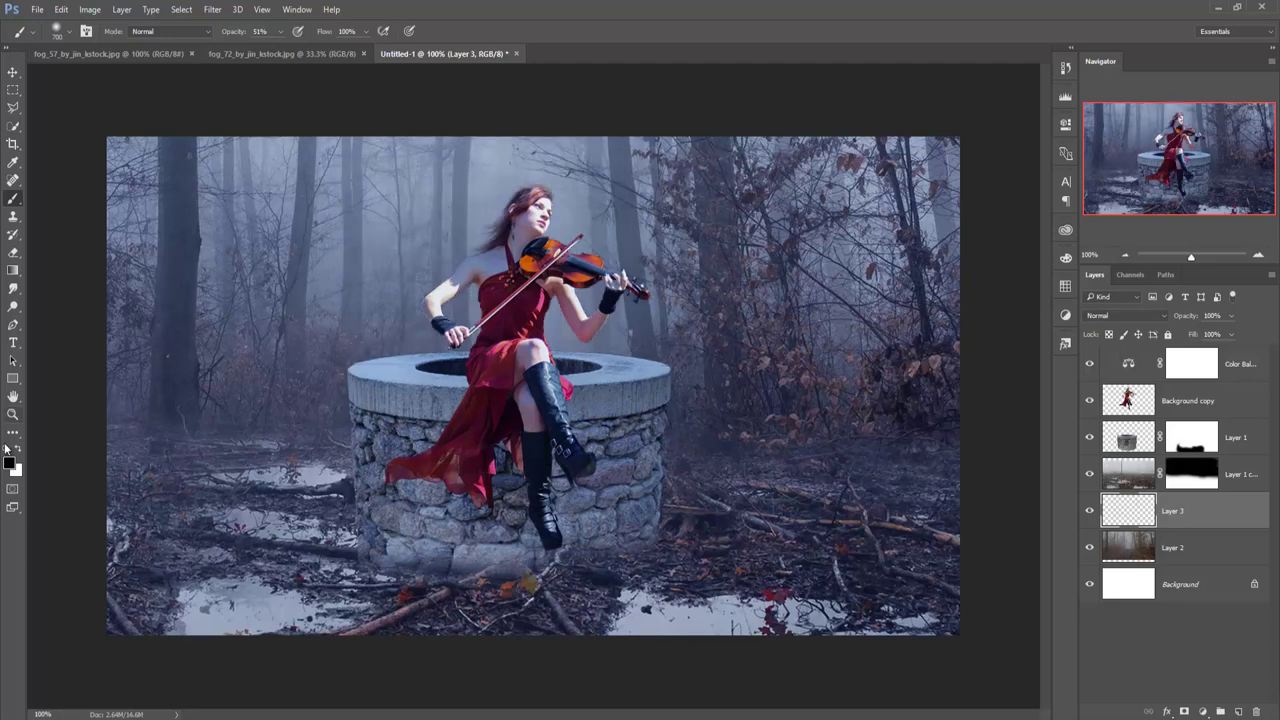
click(18, 450)
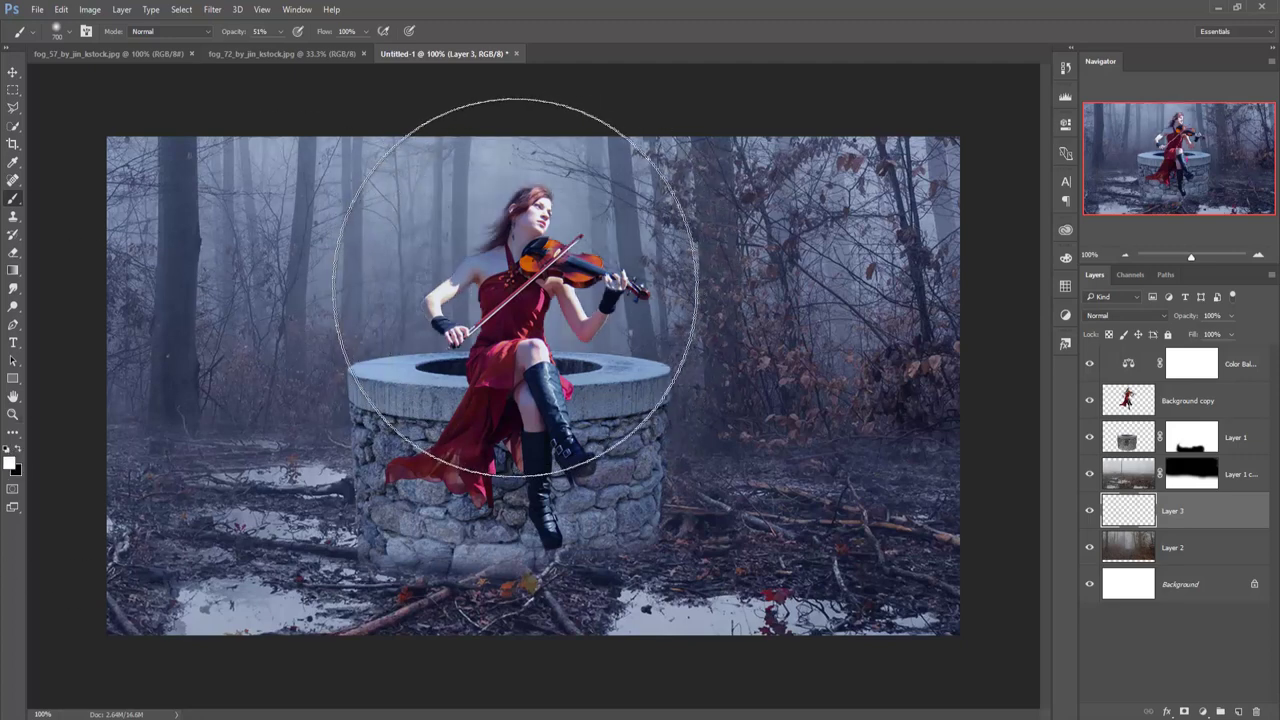
click(280, 31)
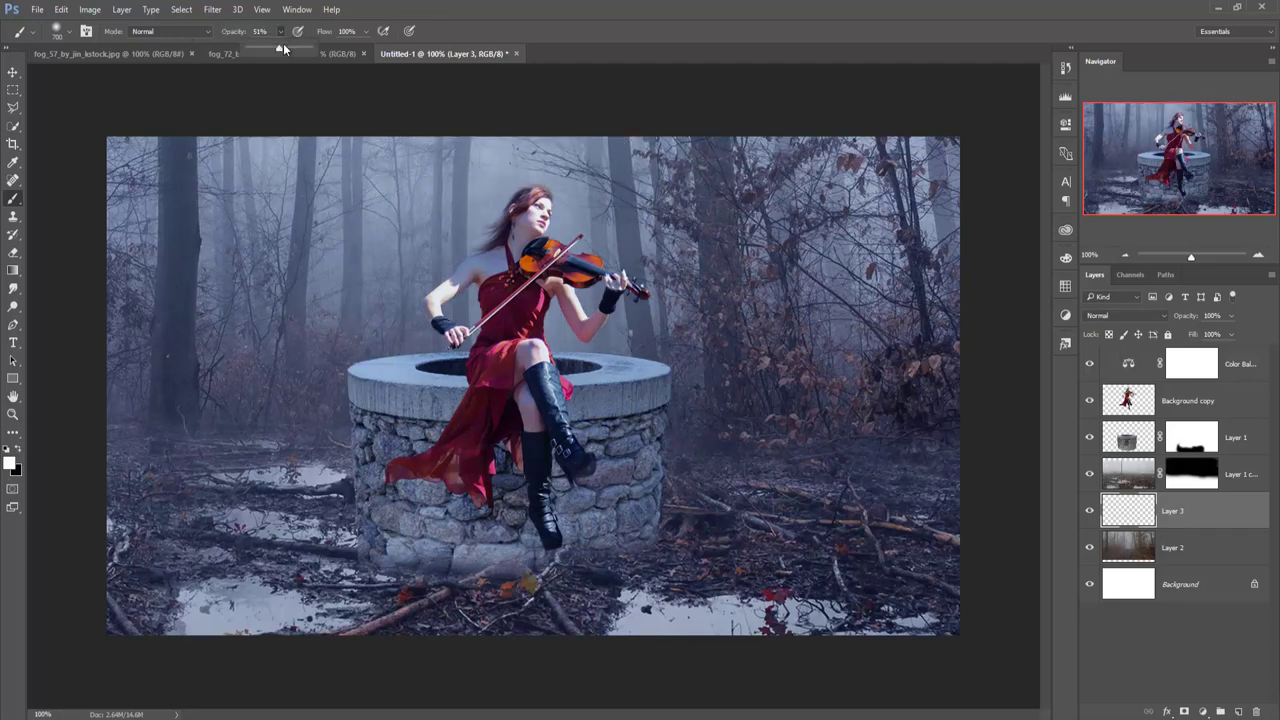
drag(310, 53, 330, 50)
click(532, 250)
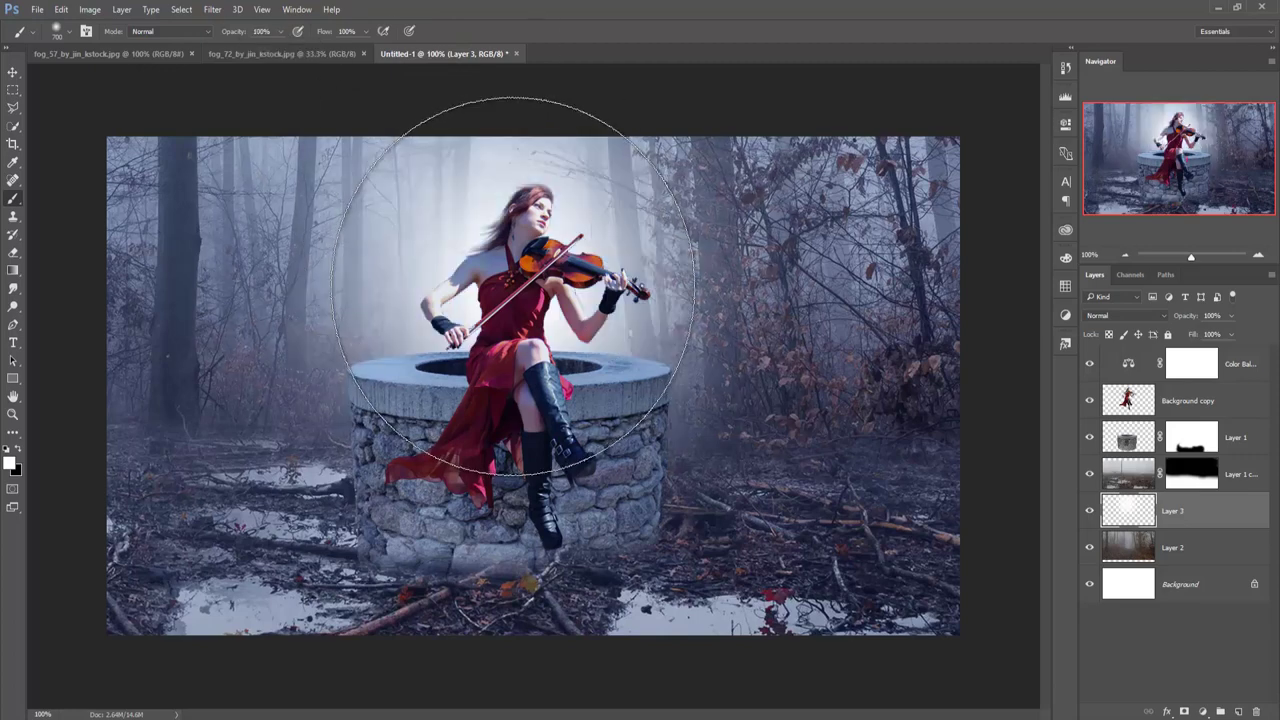
Lower Layer 3's opacity to 48% so the glow is faint.
click(12, 75)
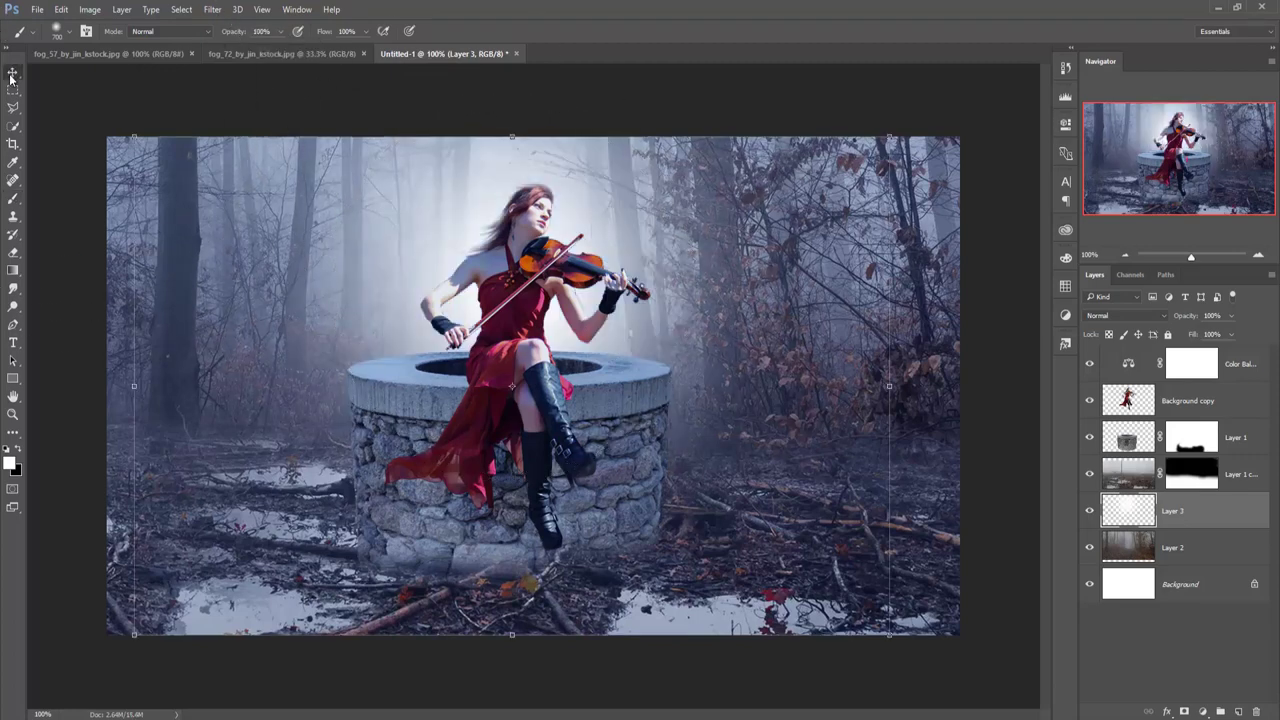
click(1233, 316)
drag(1232, 334, 1198, 336)
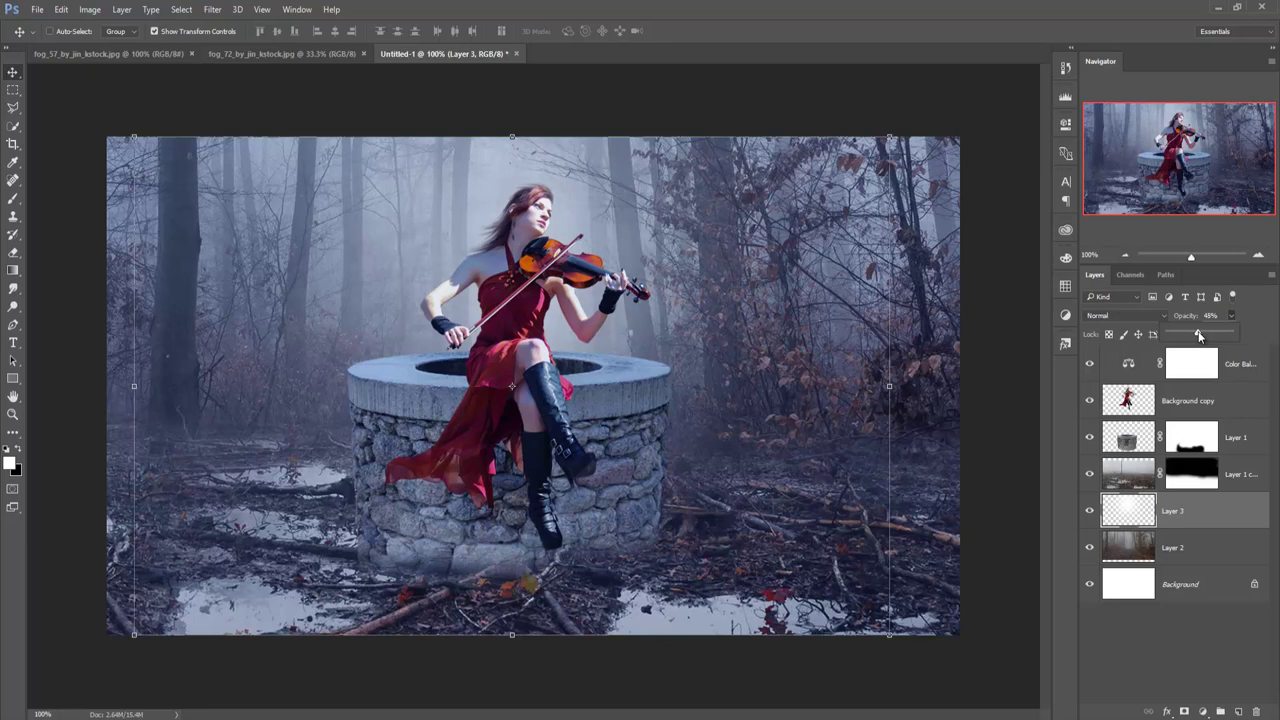
click(11, 80)
Add Layer 4 above the well and paint dark shading over the lower boot with a 45 px brush.
click(1237, 436)
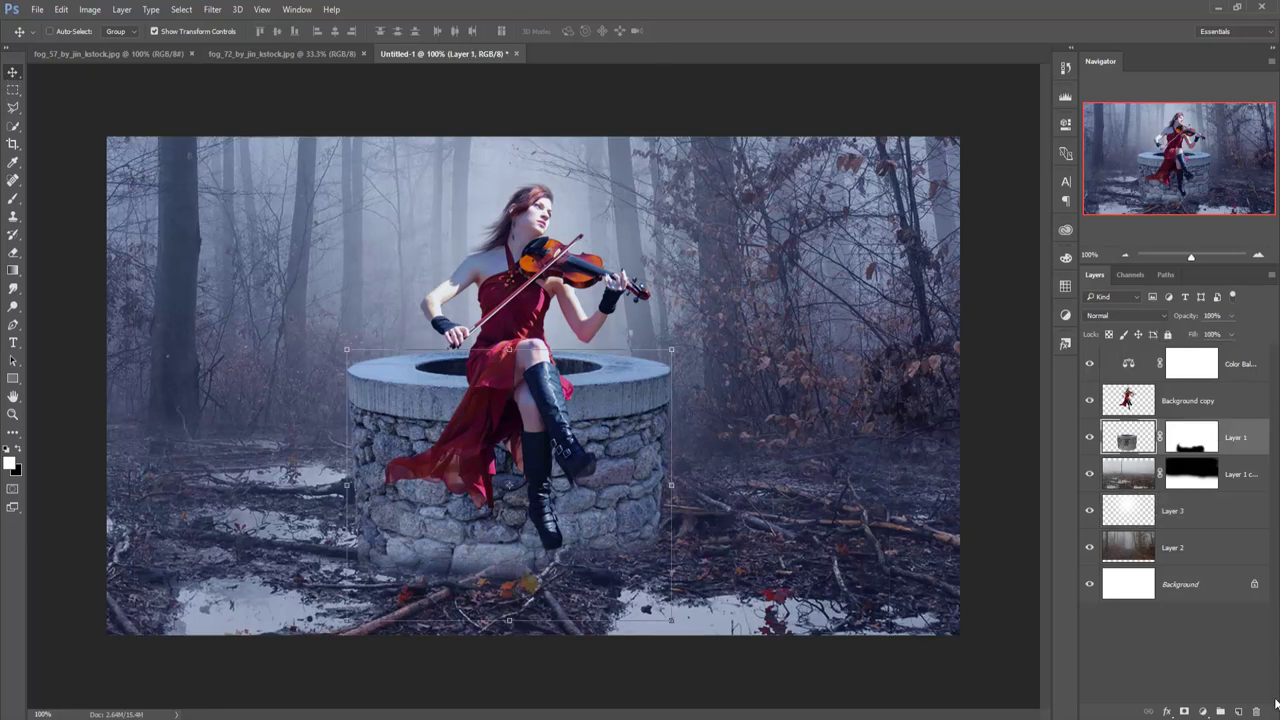
click(1238, 711)
click(13, 198)
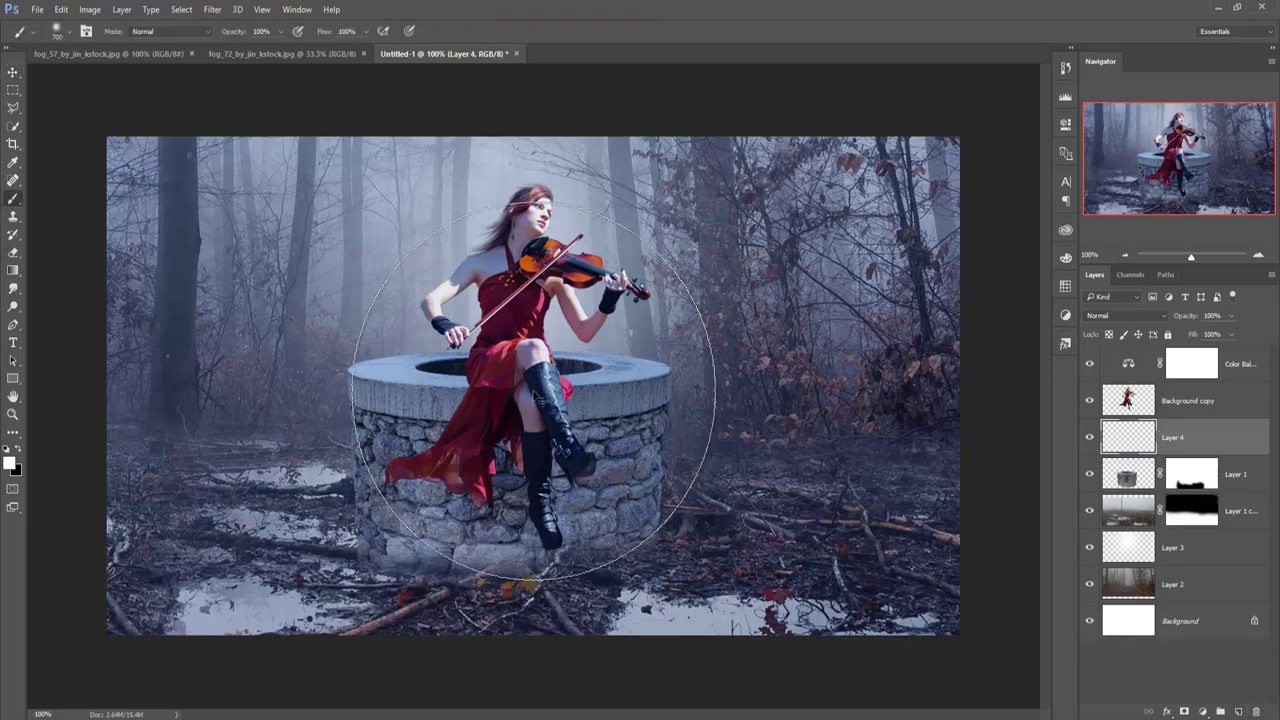
key(ctrl+plus)
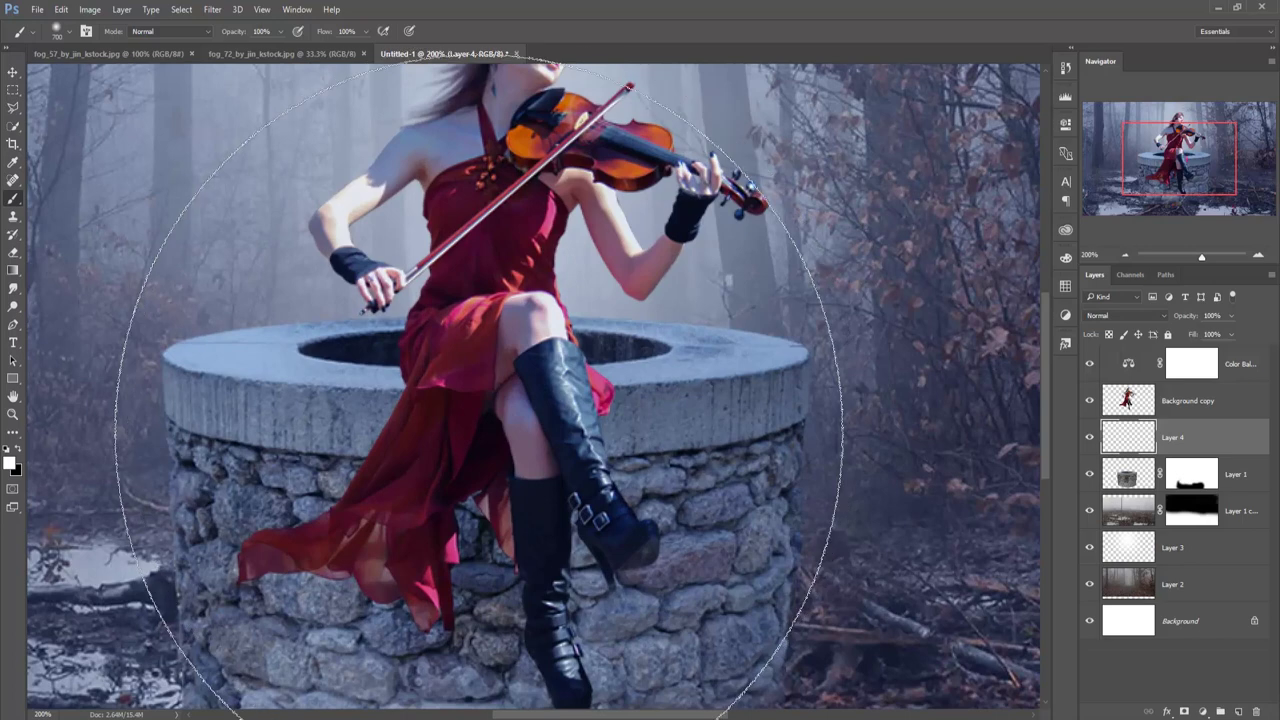
key(bracketleft)
key(bracketleft)
key(bracketleft)
key(bracketleft)
key(bracketleft)
key(bracketleft)
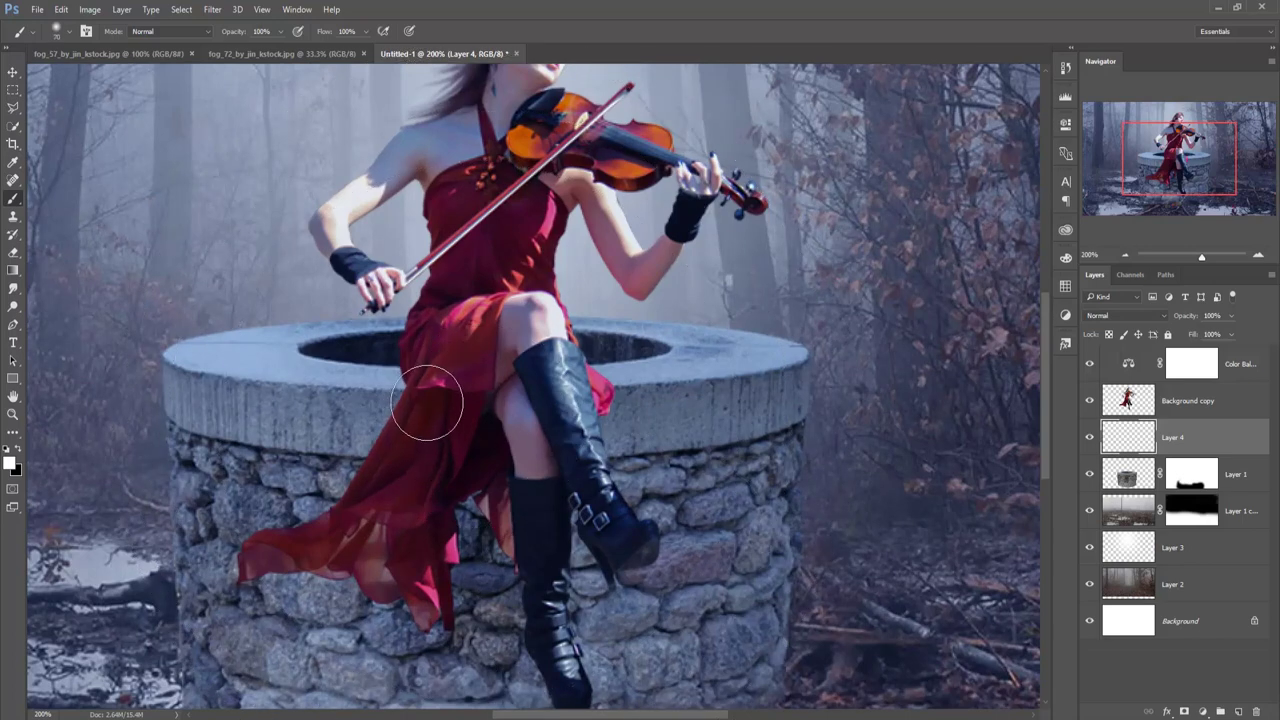
key(bracketleft)
key(bracketleft)
key(bracketleft)
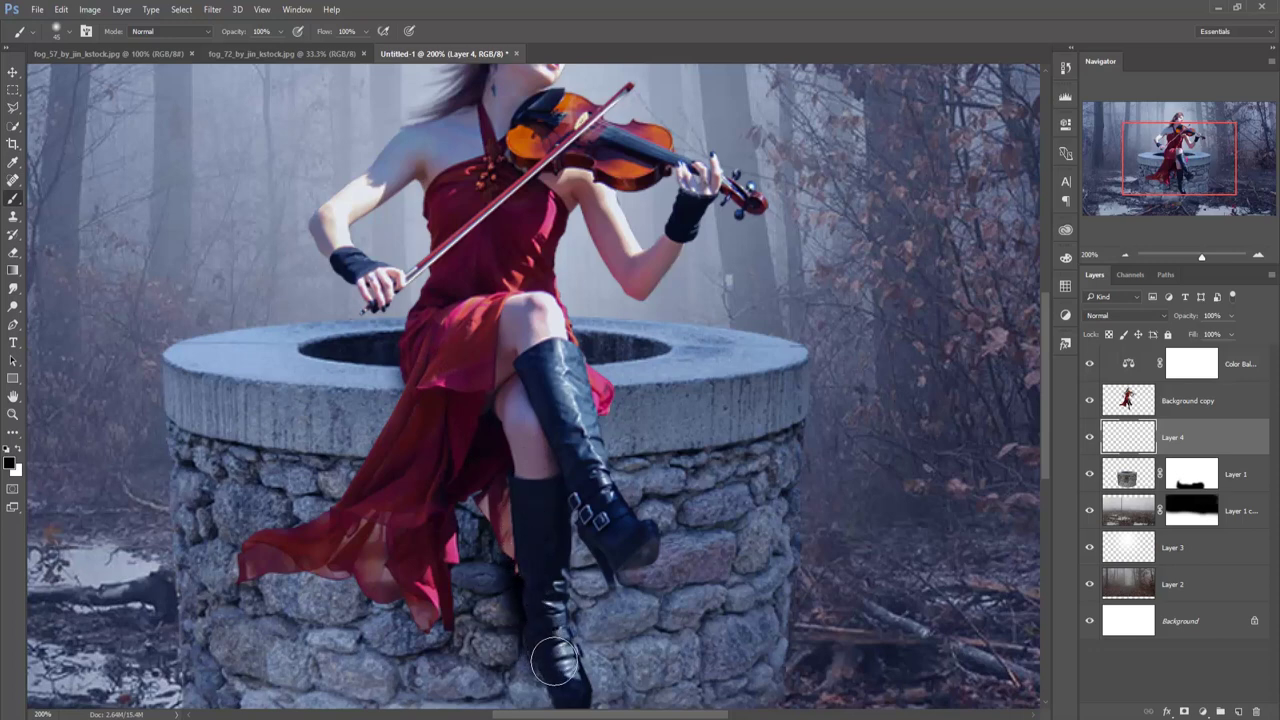
drag(542, 640, 555, 684)
Drop Layer 4's opacity to 64% and zoom out to the full image.
click(1230, 316)
drag(1217, 331, 1208, 333)
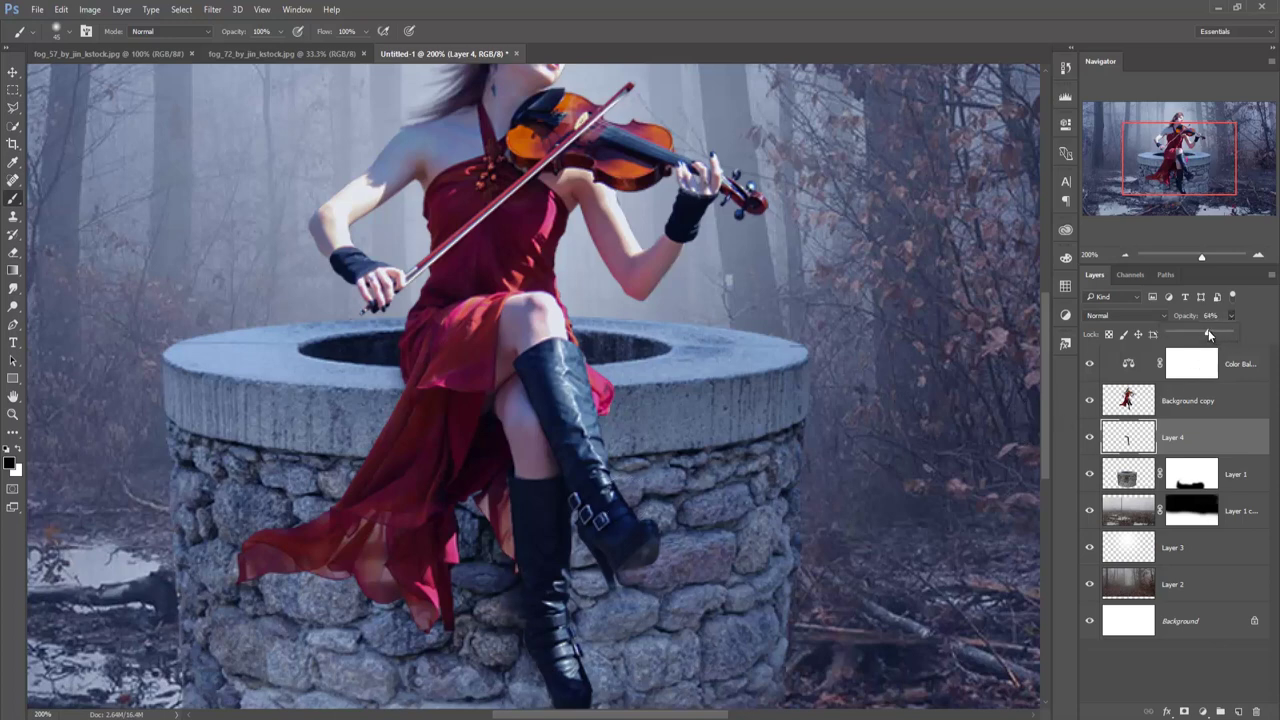
click(14, 73)
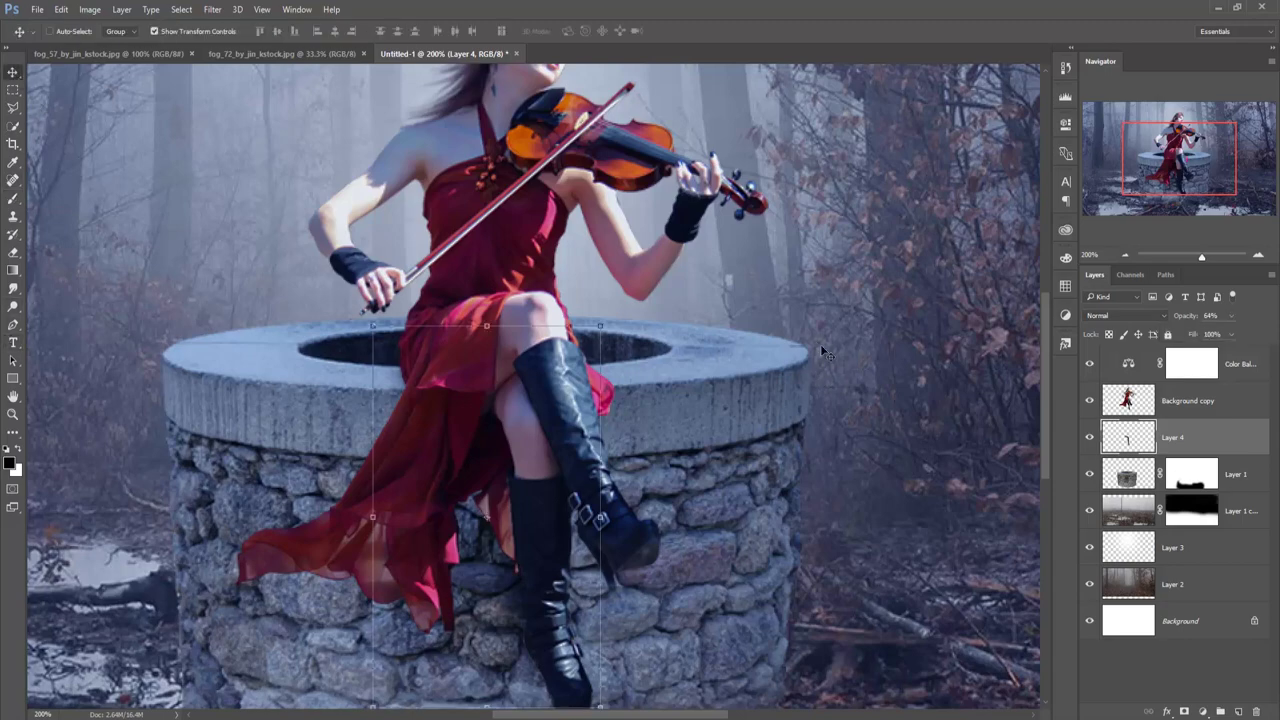
key(ctrl+minus)
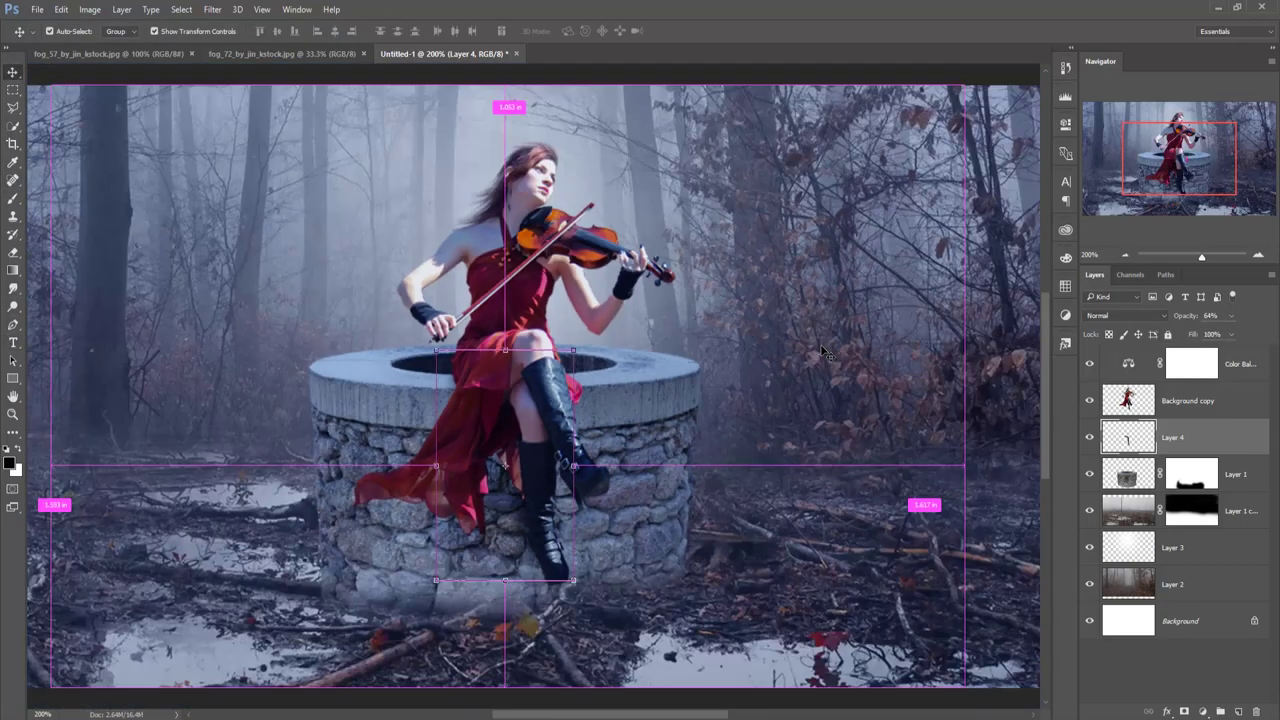
Apply a Motion Blur with angle 33 and distance 47 to the forest Layer 2.
click(1211, 582)
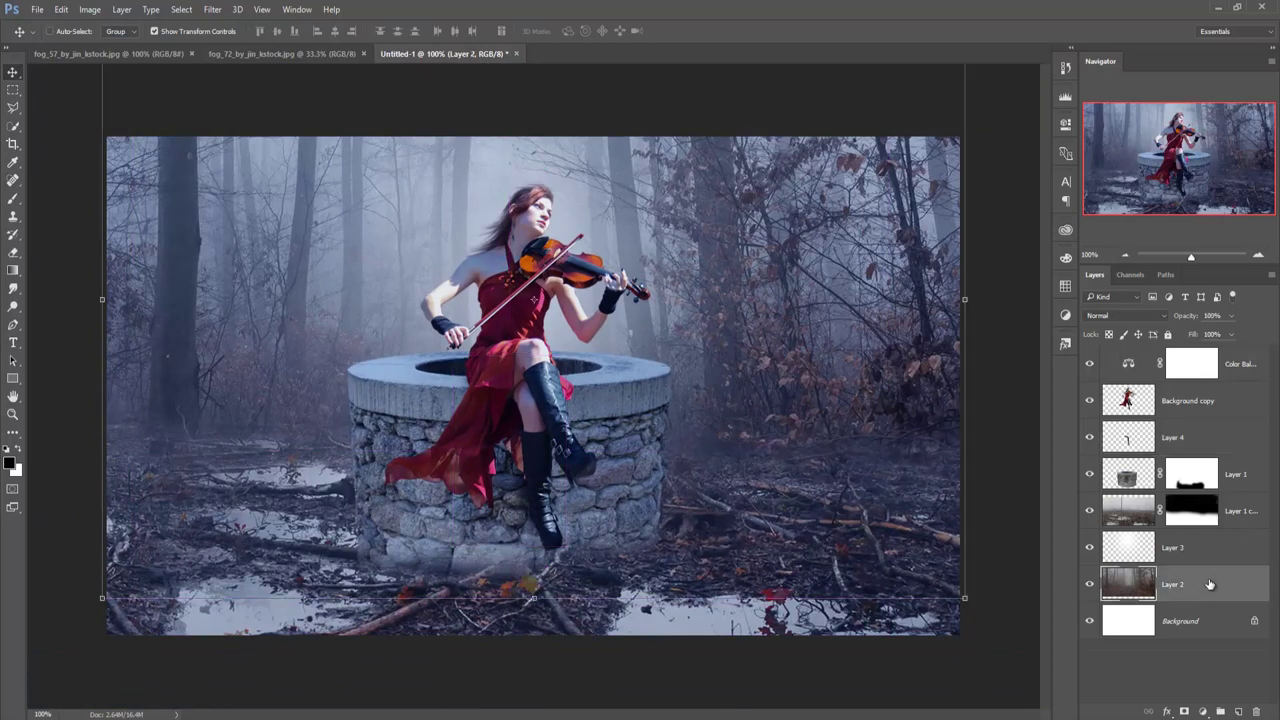
click(210, 10)
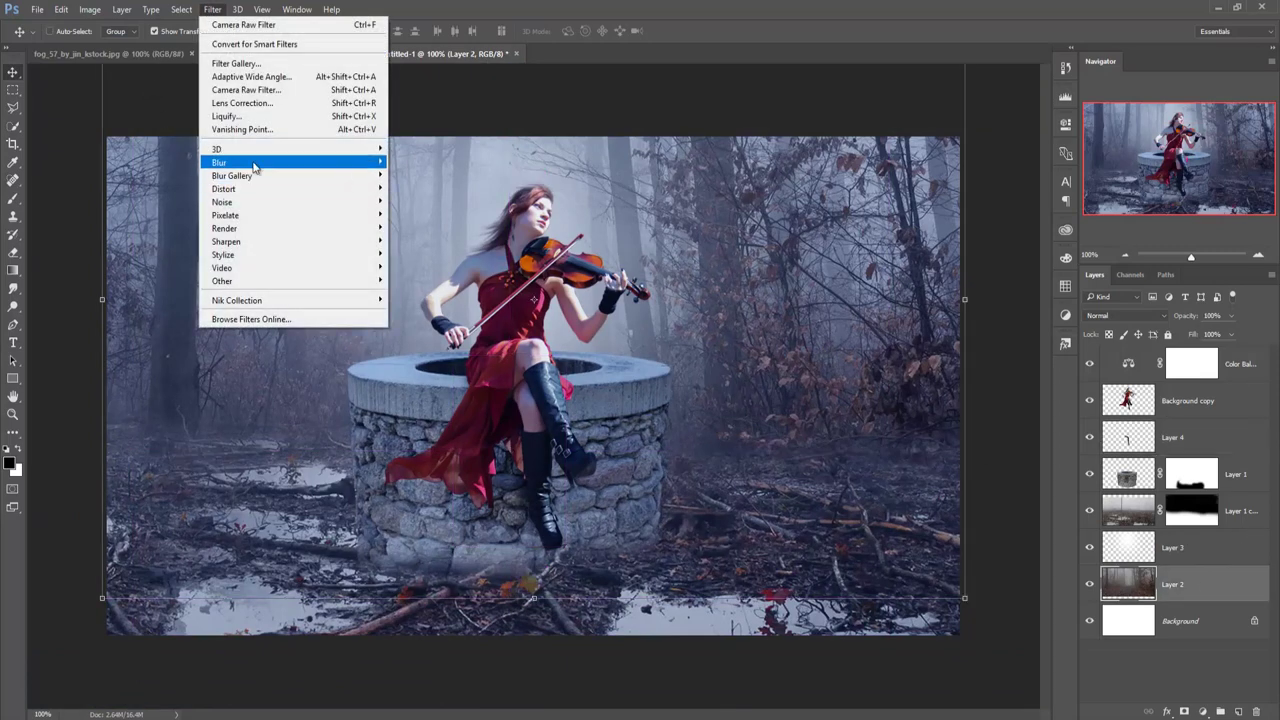
mouse_move(219, 162)
click(423, 241)
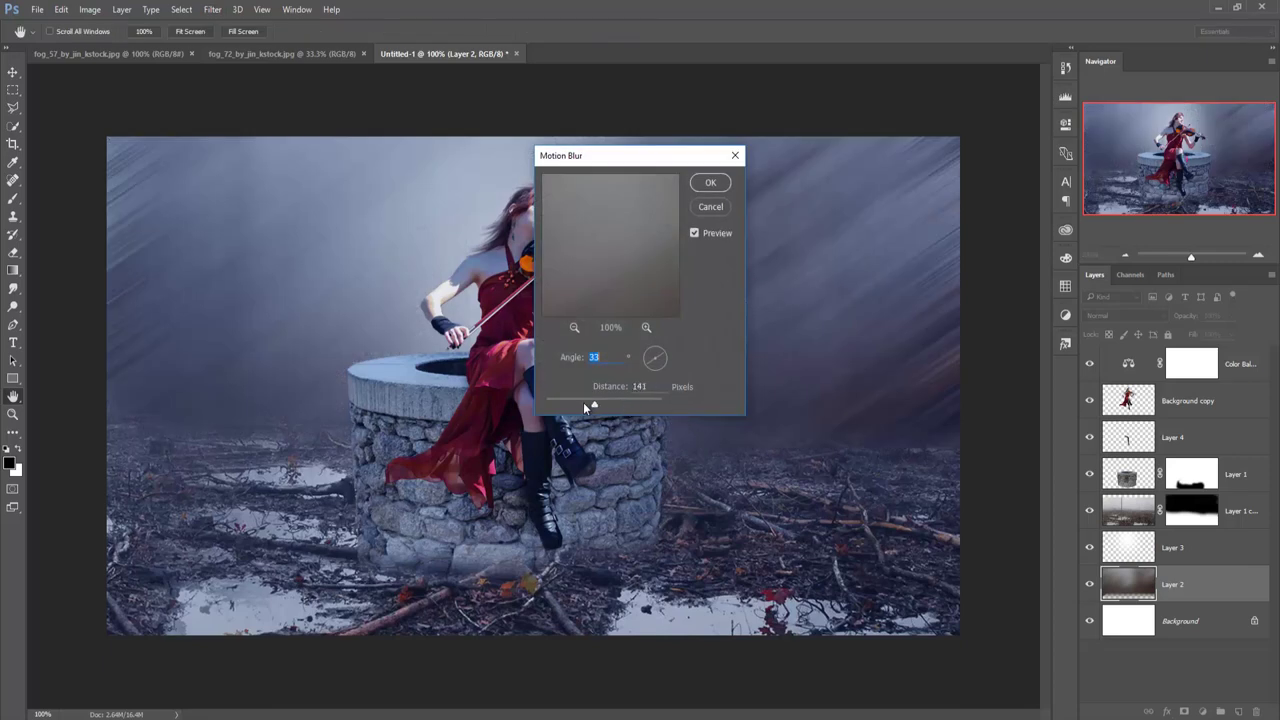
drag(585, 407, 570, 405)
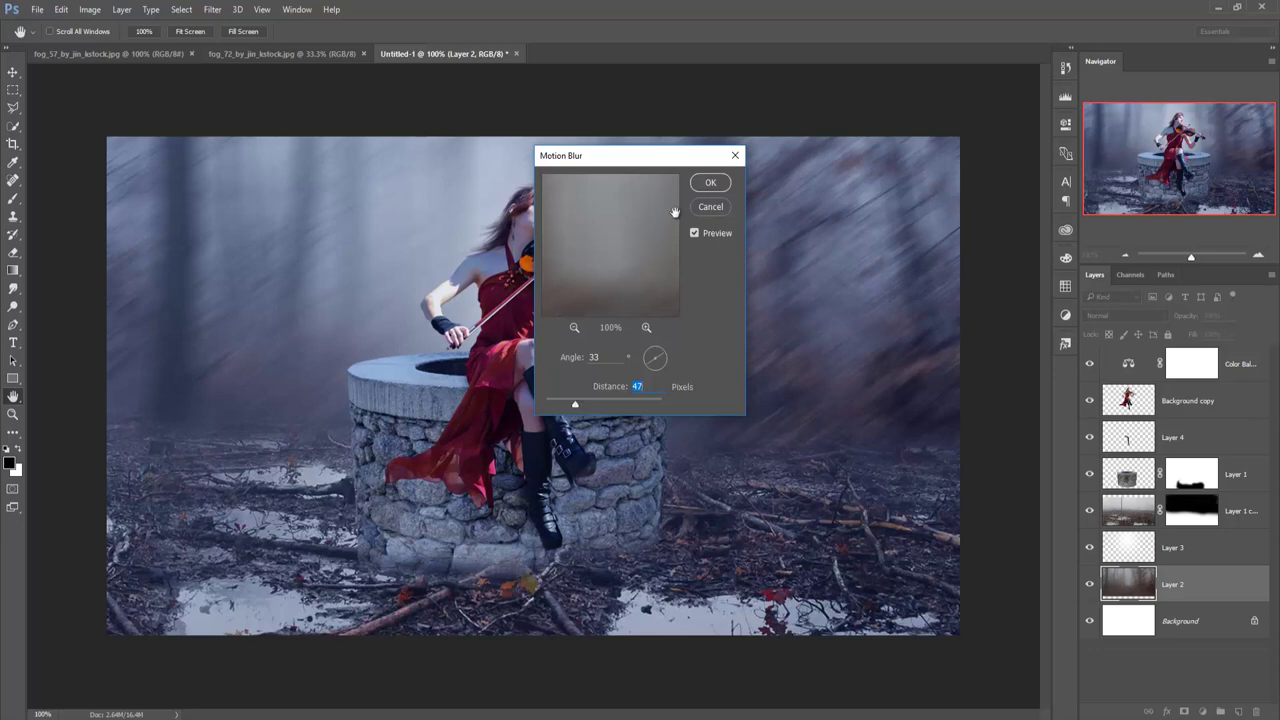
click(708, 185)
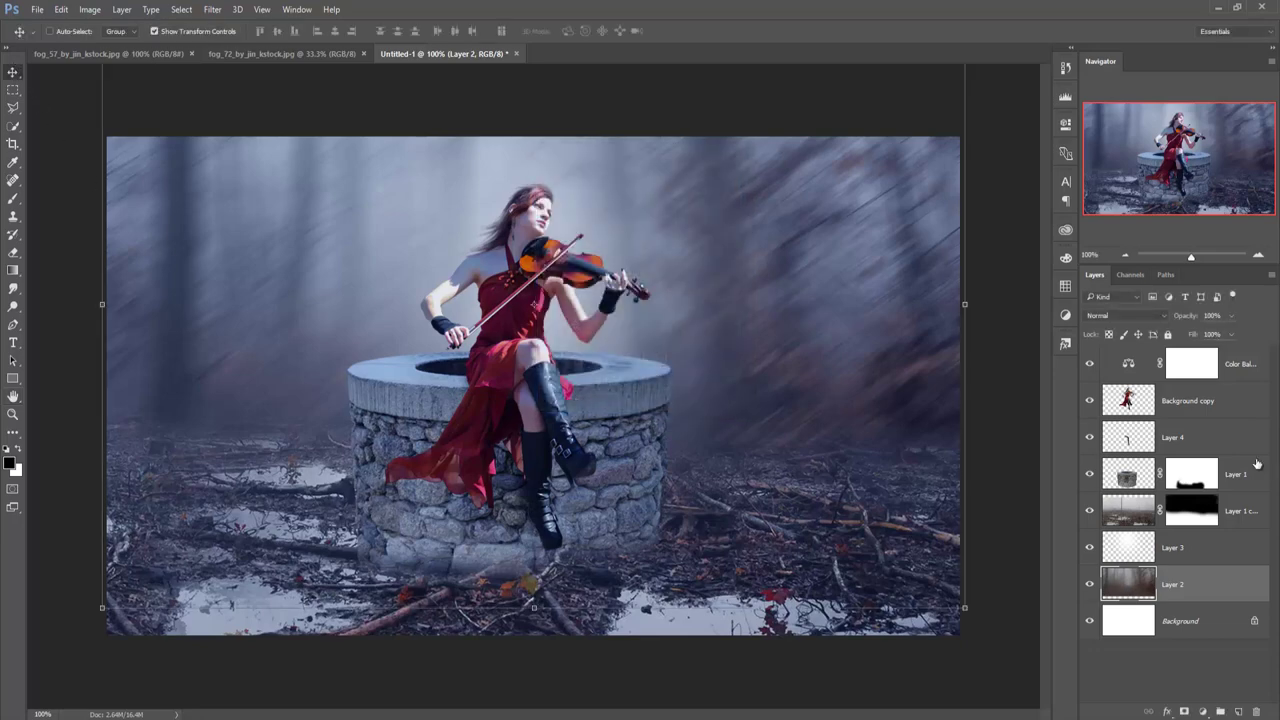
click(1237, 370)
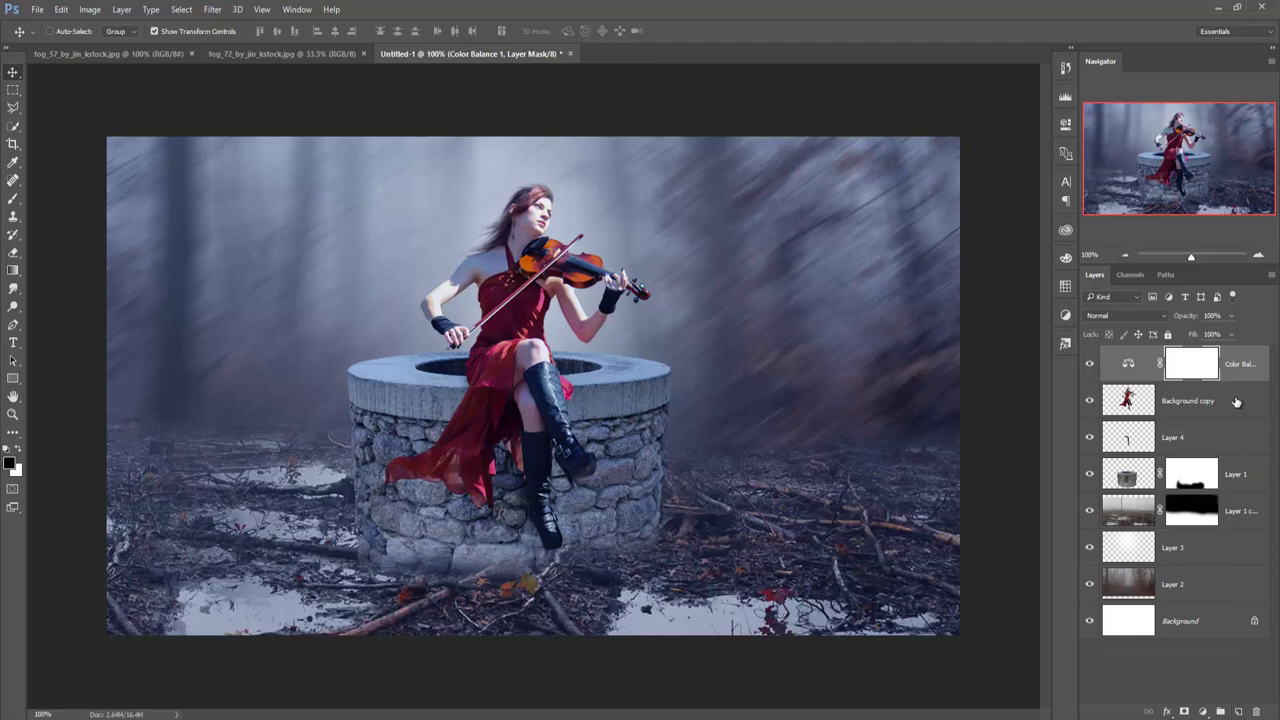
Add a new layer above the violinist and paint a white haze with a huge soft brush.
click(1238, 403)
click(1238, 711)
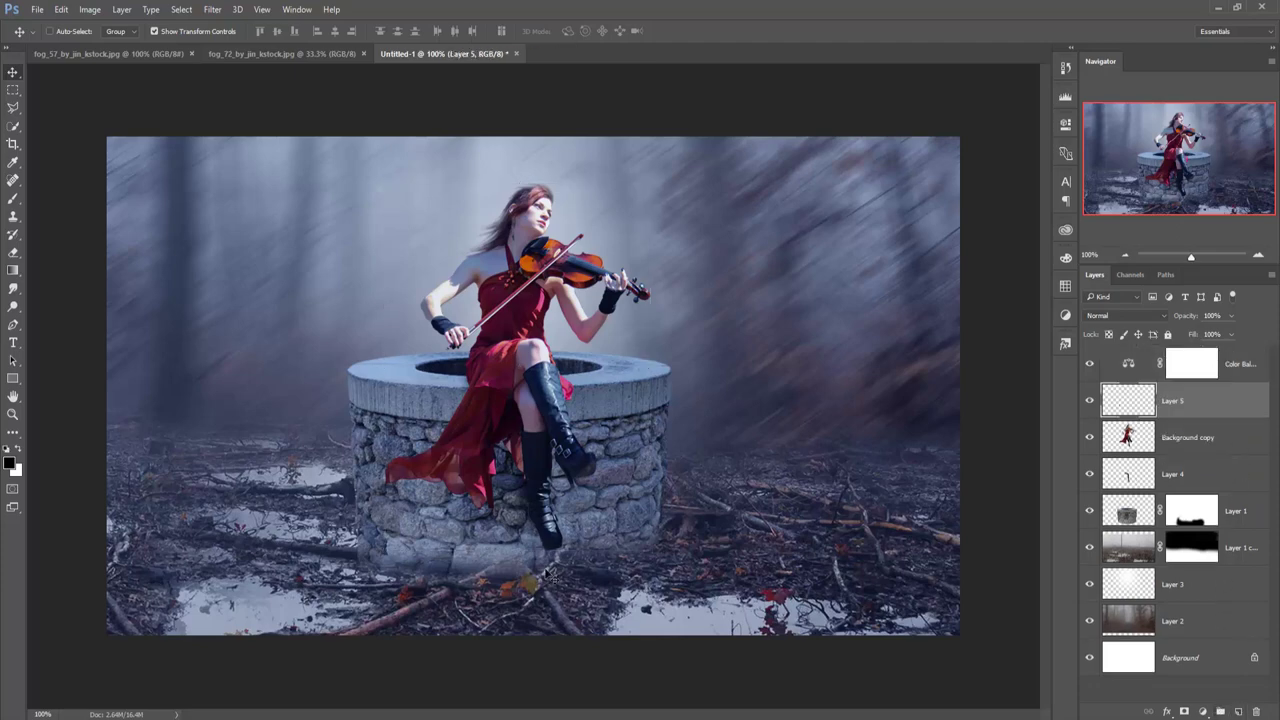
click(13, 199)
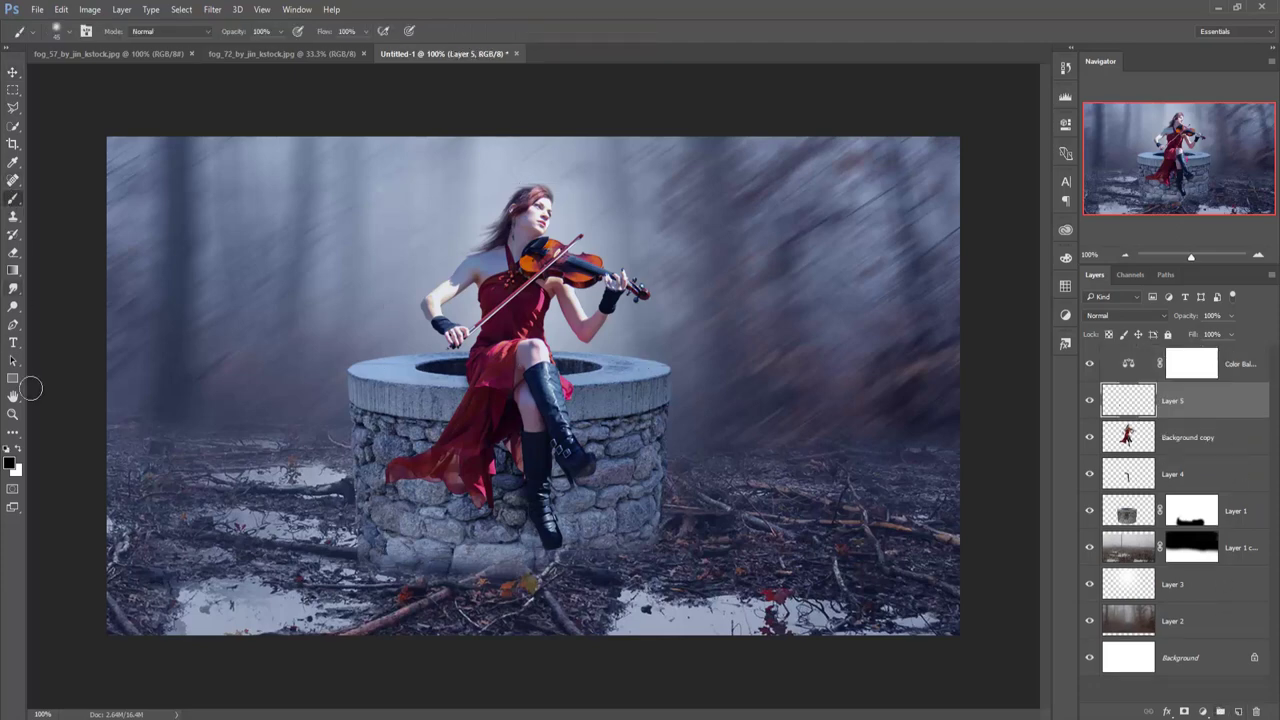
click(20, 449)
key(bracketright)
key(bracketright)
key(bracketright)
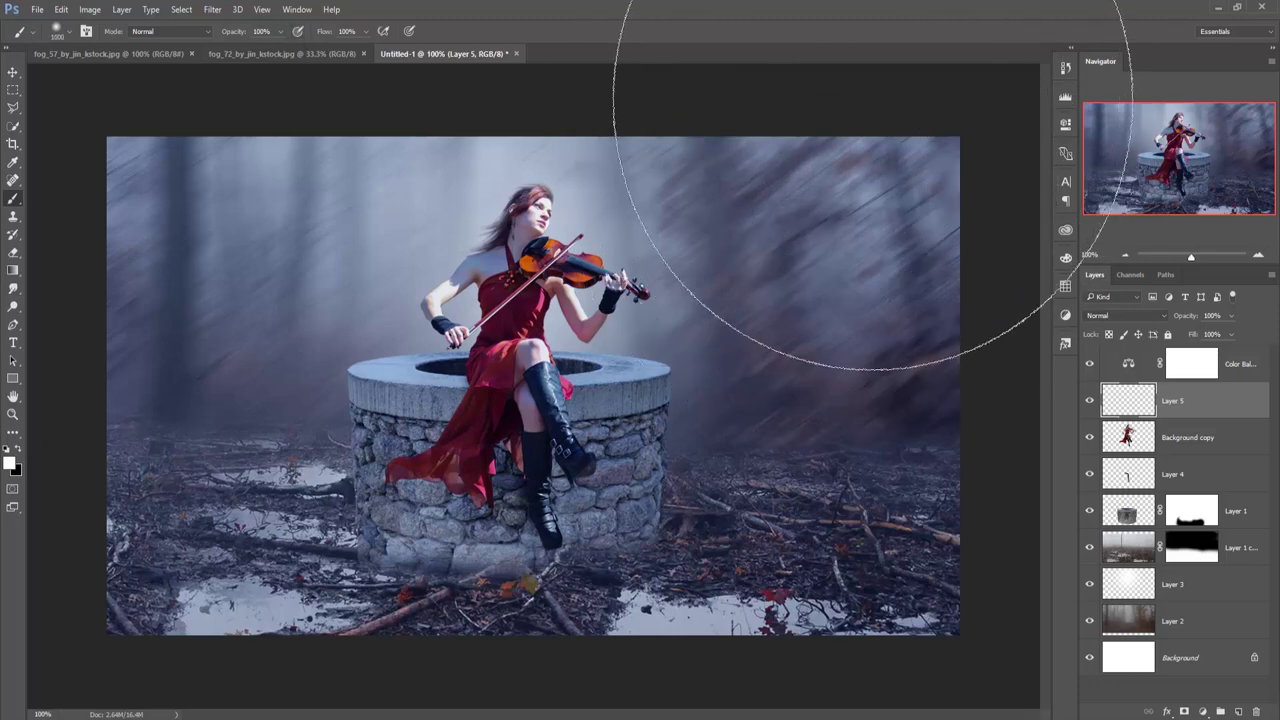
click(872, 112)
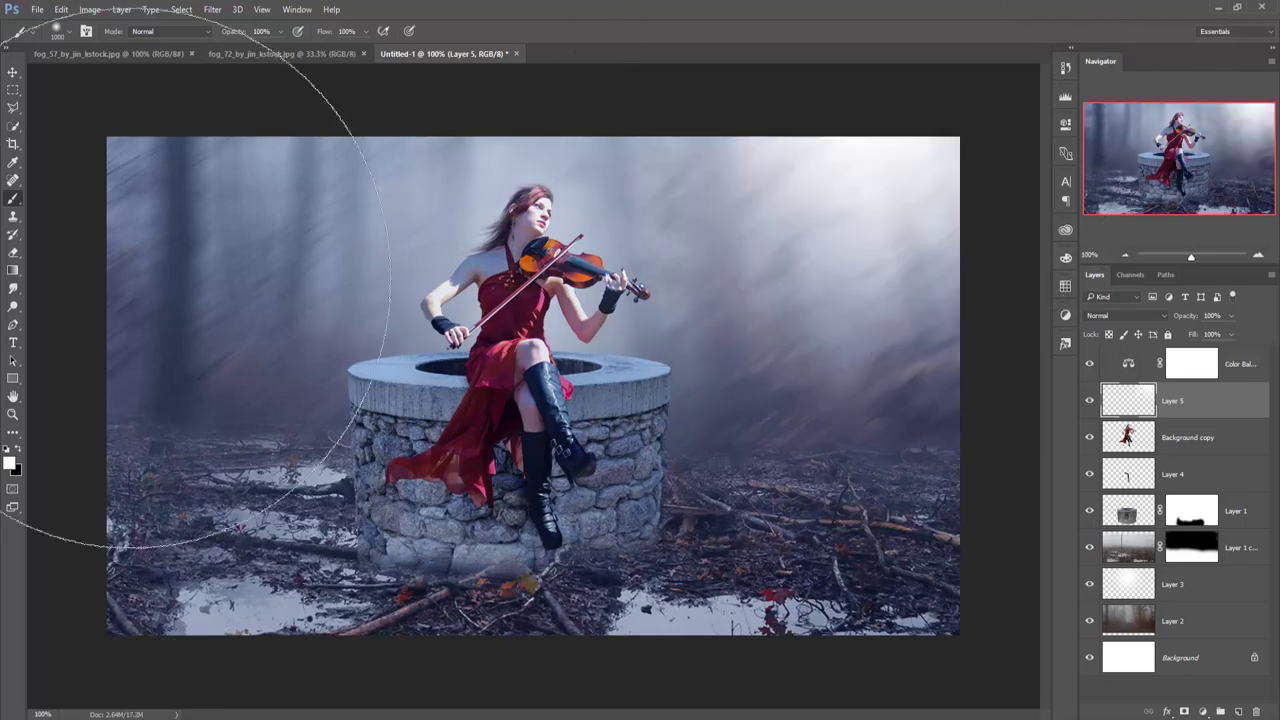
Scale the haze to about 111.9% × 110.8% and position it over the upper right.
click(13, 72)
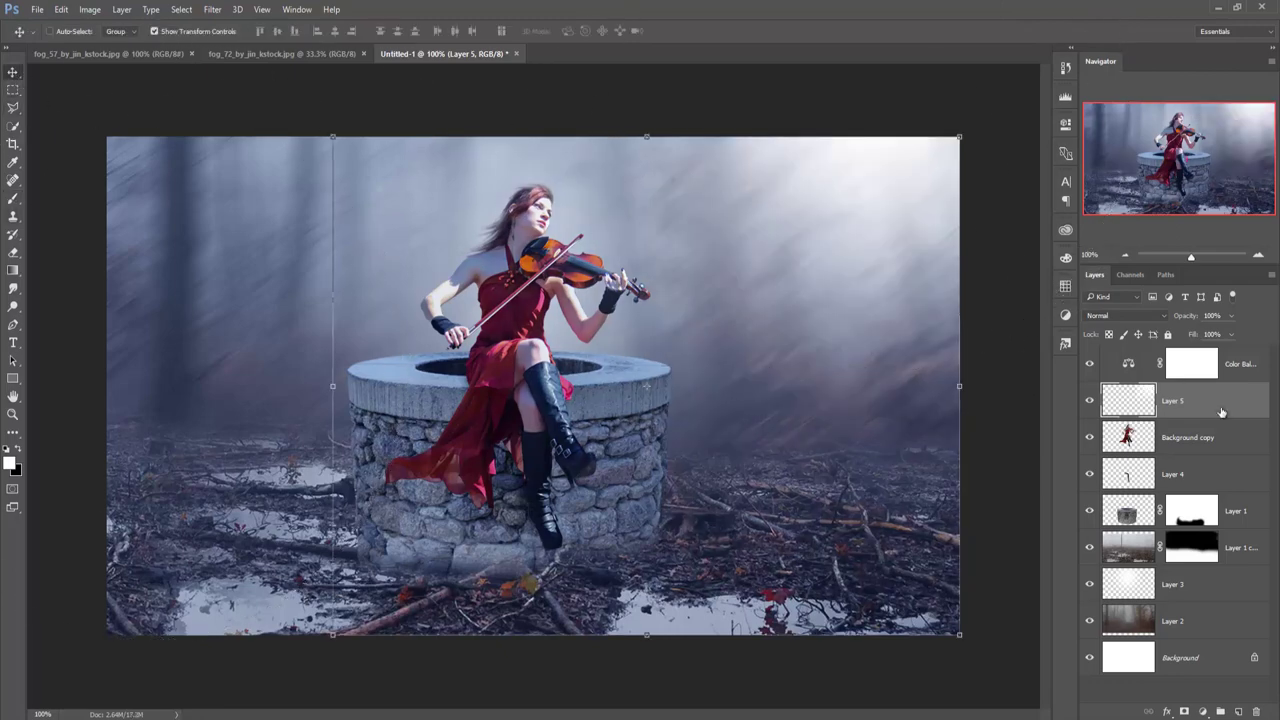
mouse_move(822, 190)
mouse_down()
mouse_move(806, 112)
mouse_move(820, 83)
mouse_up()
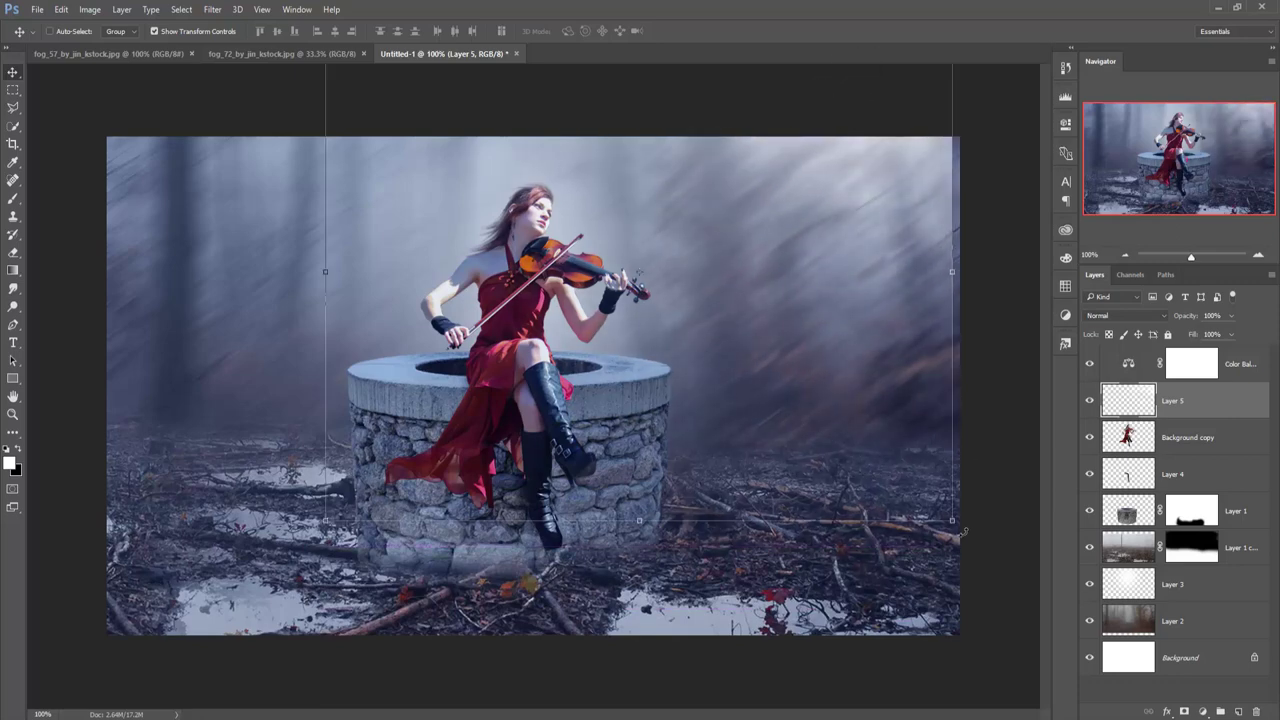
drag(951, 521, 1001, 561)
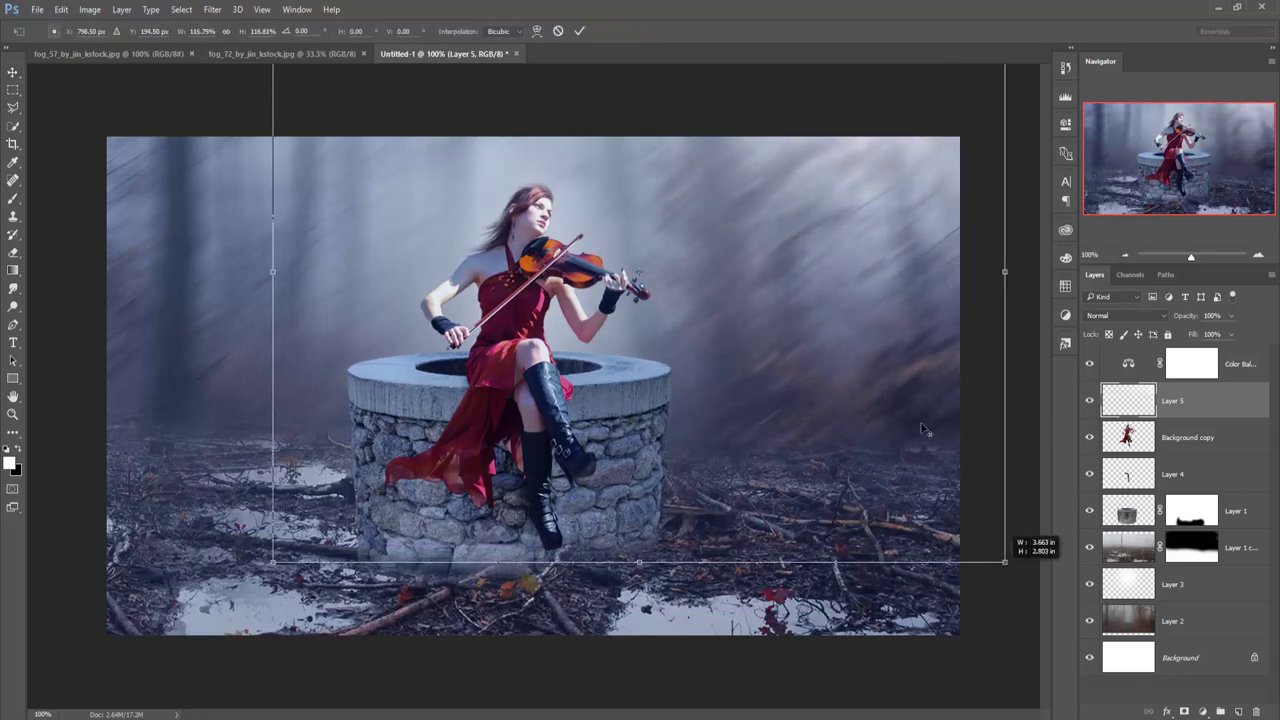
mouse_move(847, 252)
mouse_down()
mouse_move(838, 222)
mouse_move(805, 233)
mouse_up()
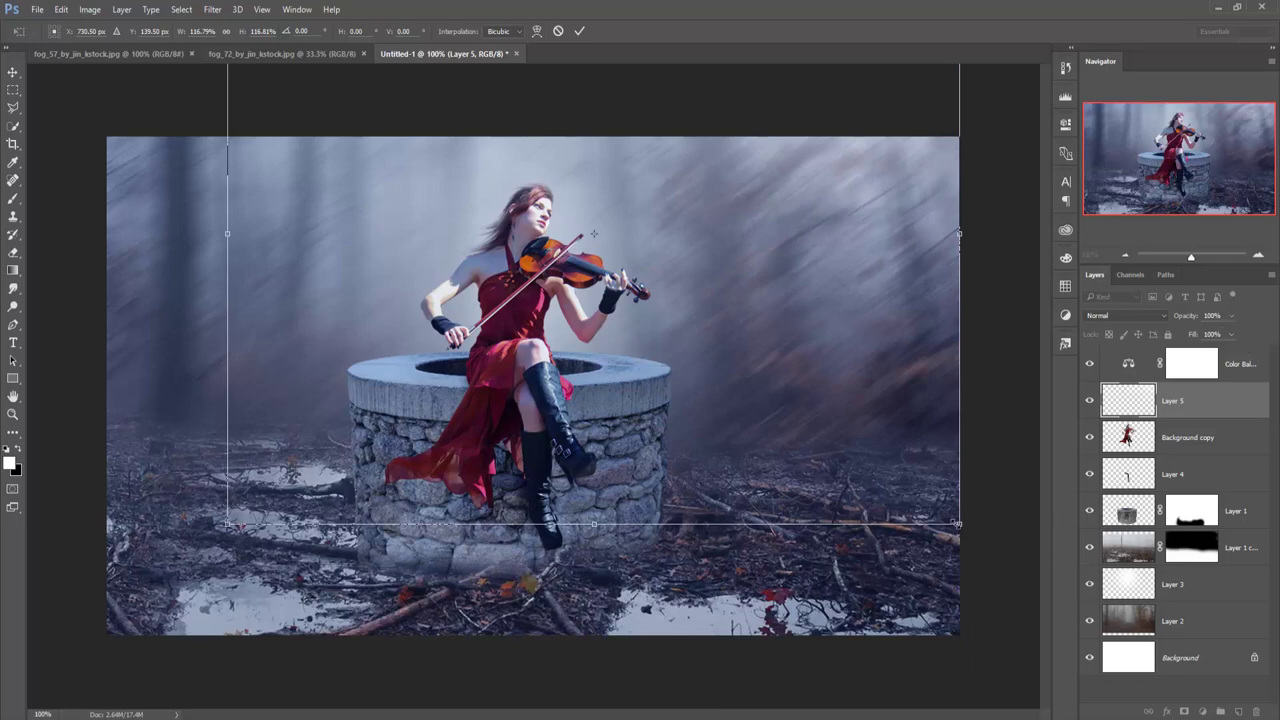
drag(958, 523, 871, 443)
mouse_move(806, 386)
mouse_down()
mouse_move(926, 423)
mouse_move(930, 409)
mouse_up()
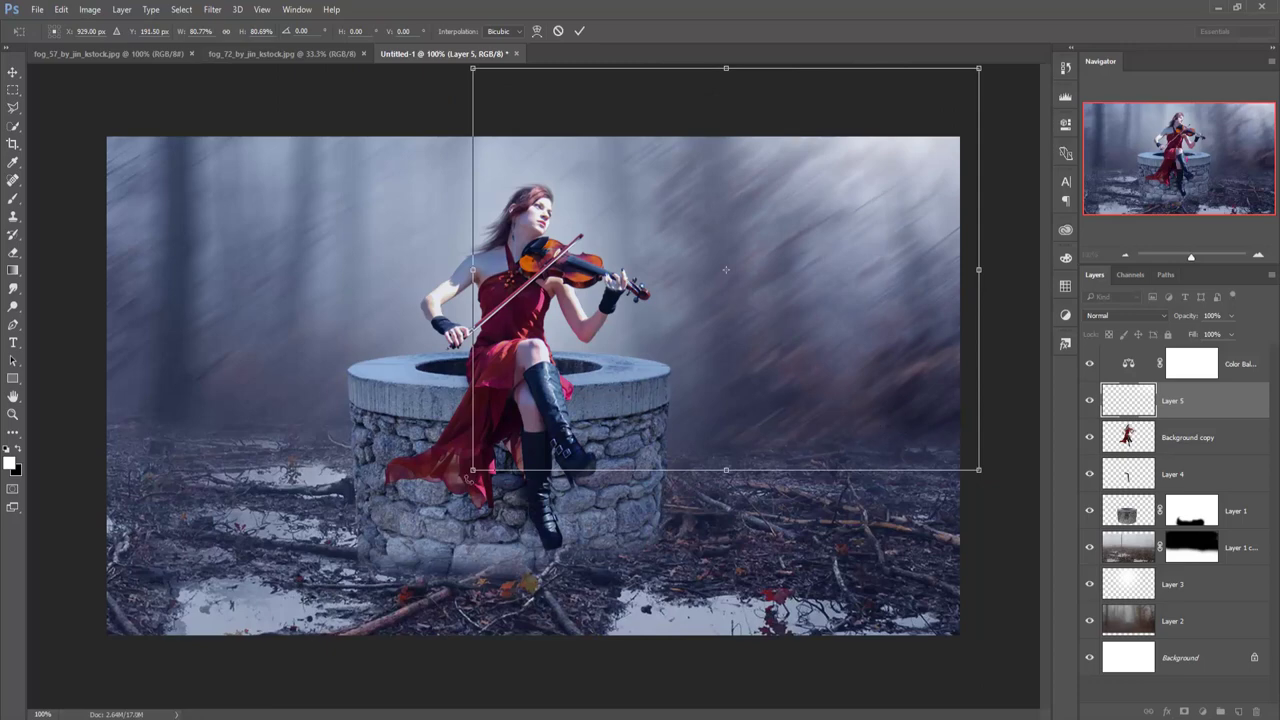
drag(472, 469, 277, 620)
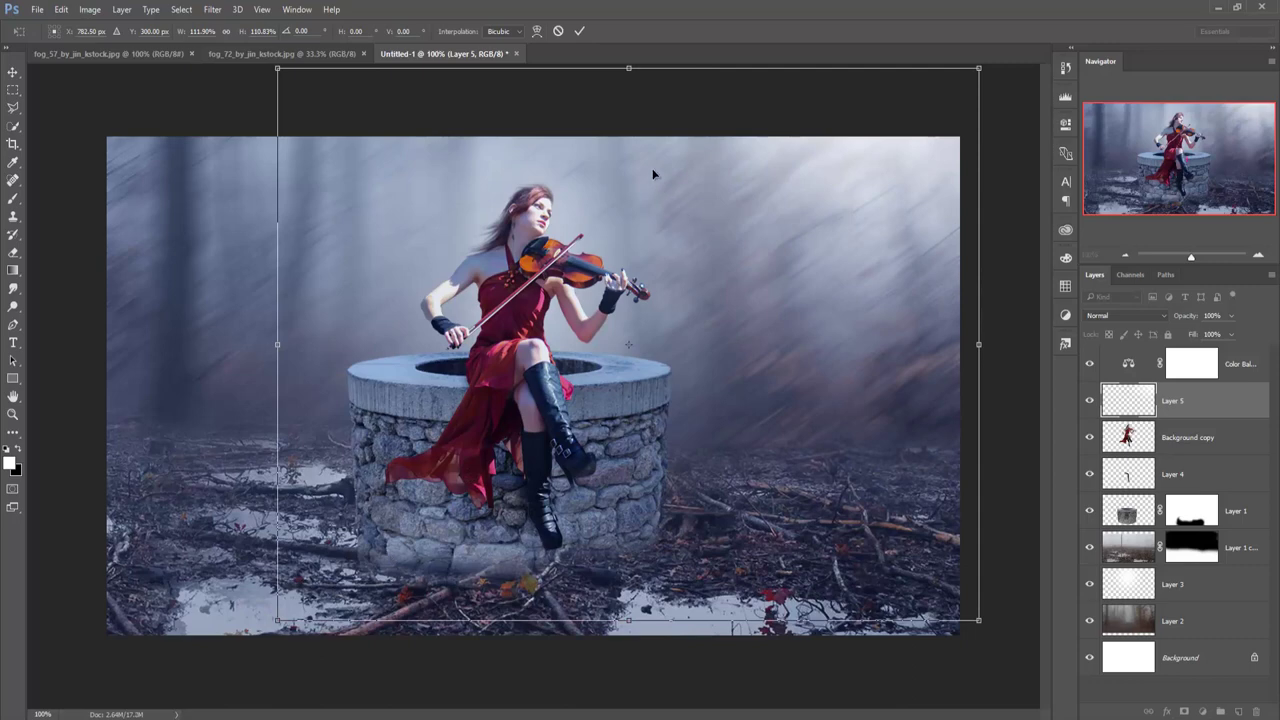
click(579, 31)
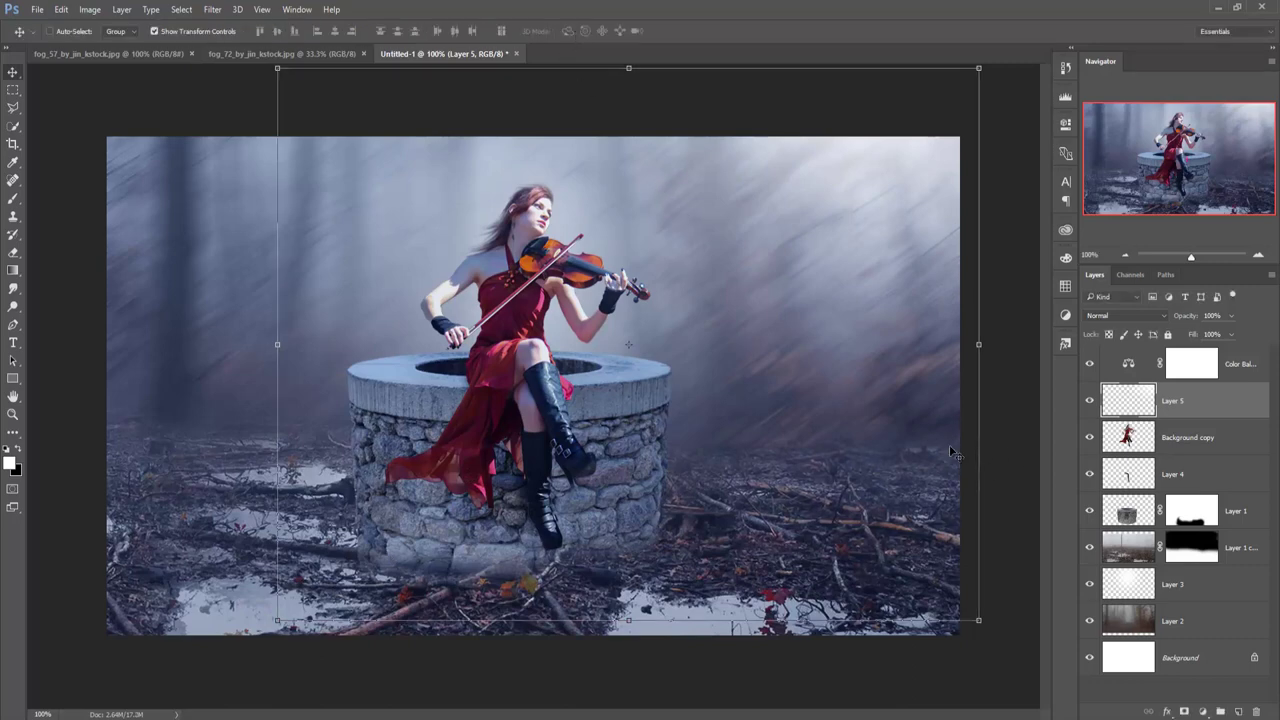
click(1157, 447)
Add a new layer above Background copy filled with 50% gray.
click(1238, 711)
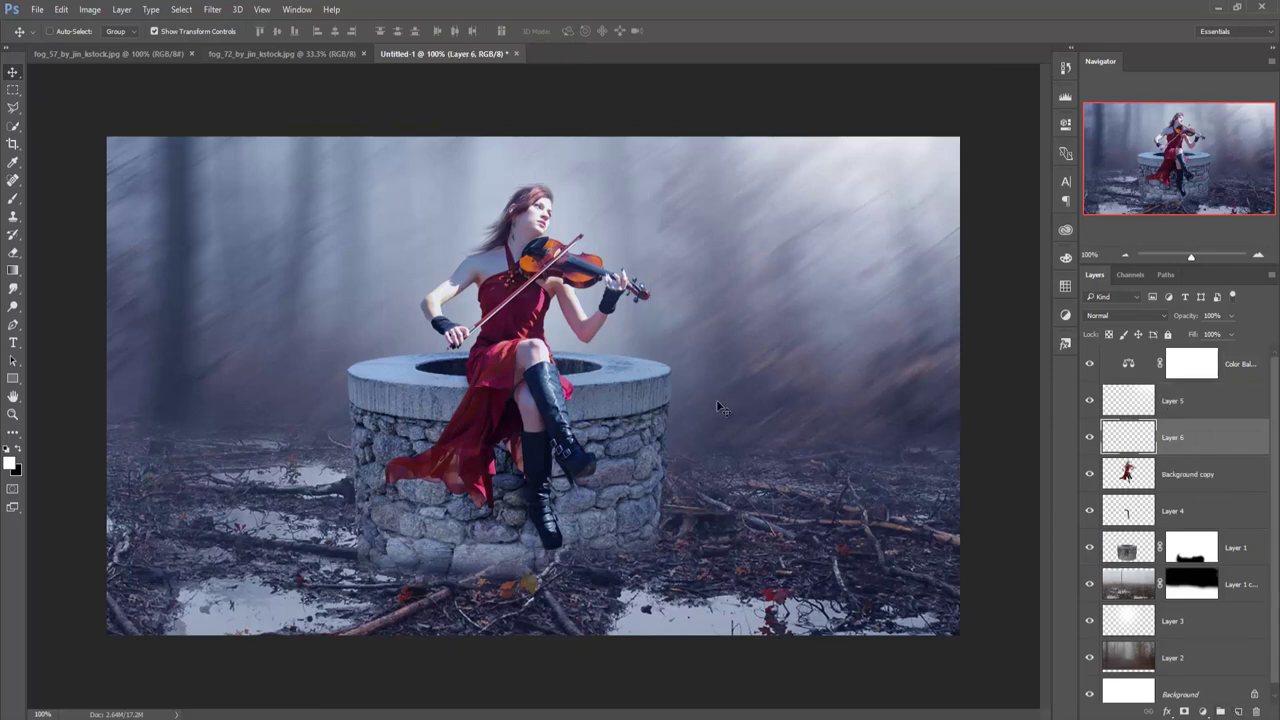
click(61, 9)
click(73, 210)
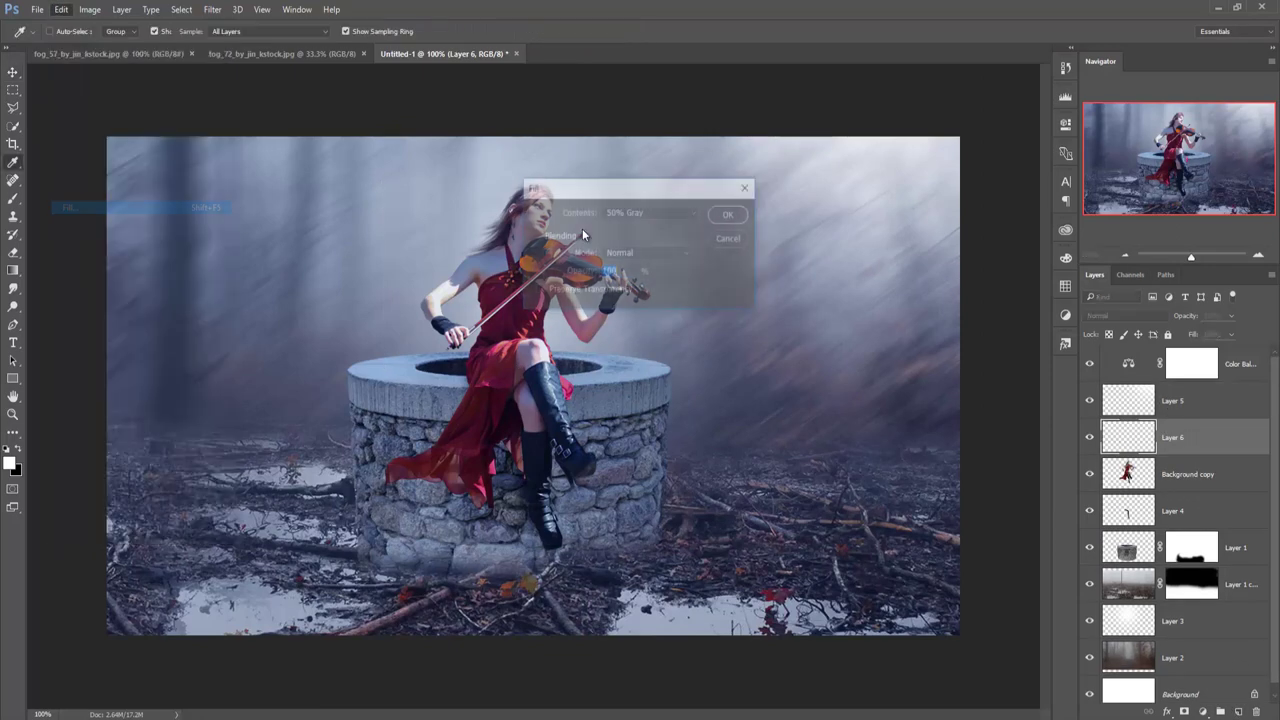
click(693, 212)
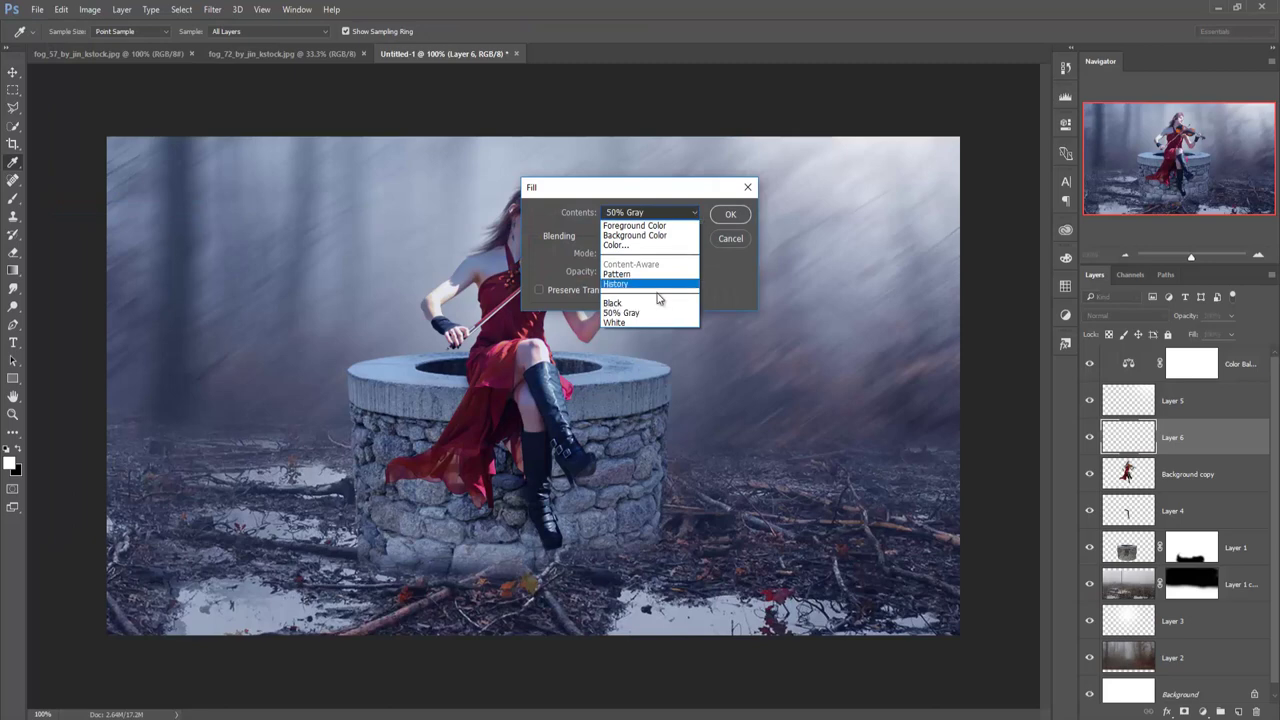
click(656, 310)
click(729, 218)
Clip the gray layer to the violinist and set its blend mode to Overlay.
key(v)
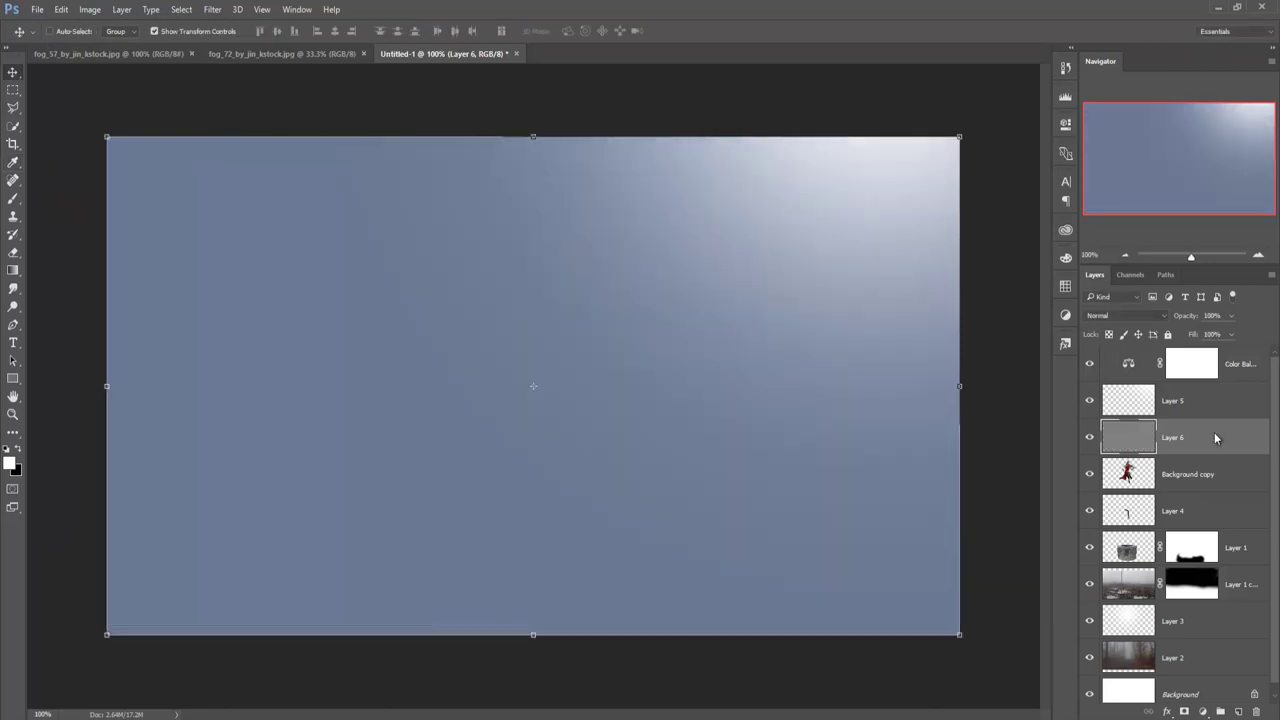
right_click(1214, 432)
click(1055, 346)
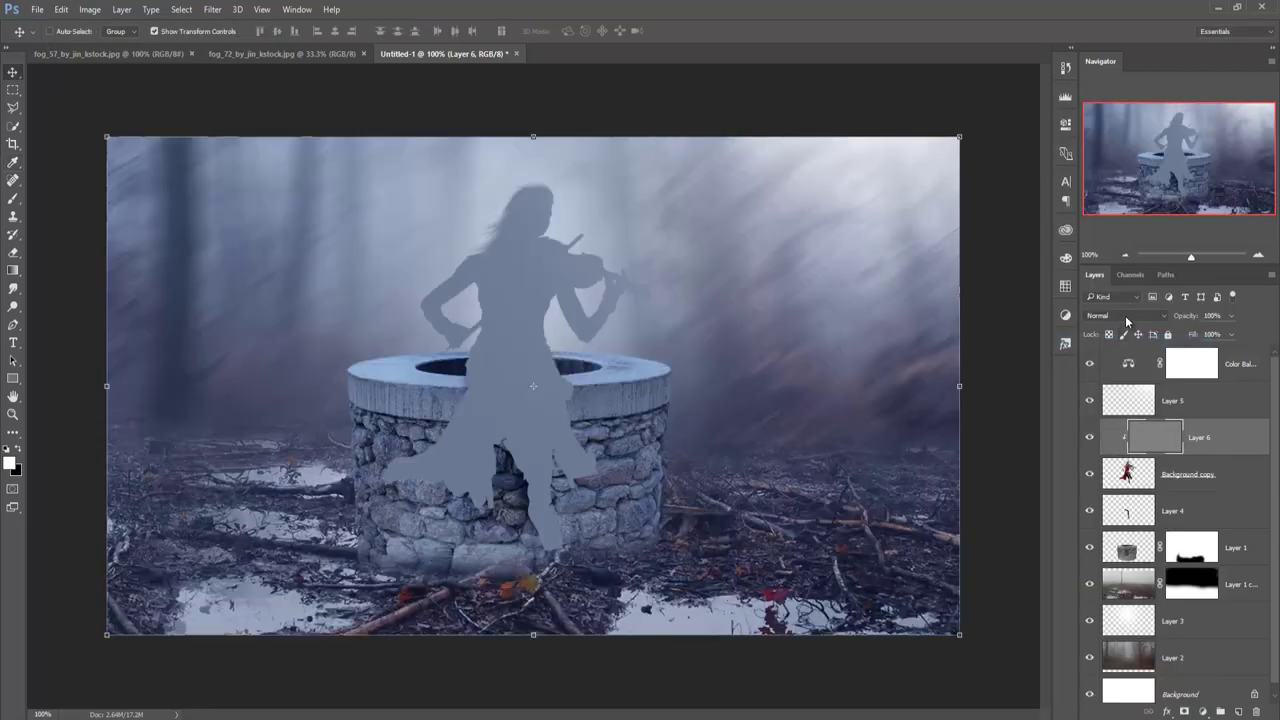
click(1125, 316)
click(1105, 452)
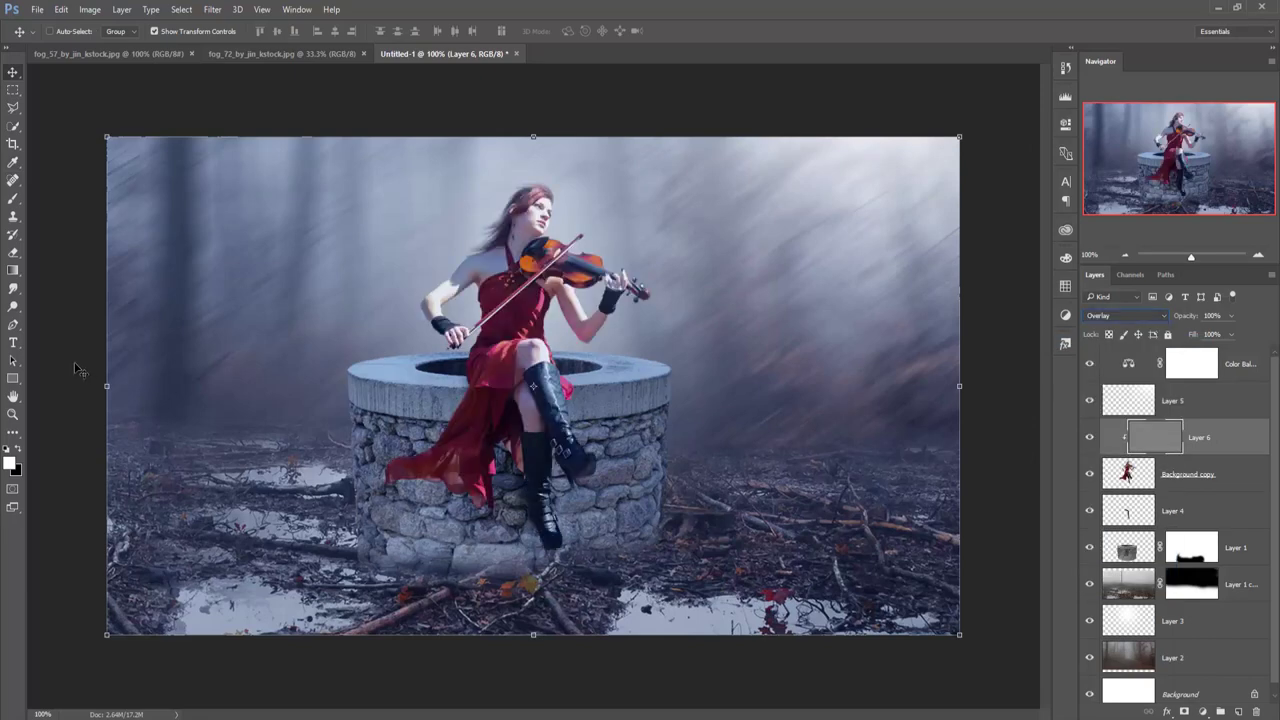
Burn the hair, shoulder and arm shading, then dodge highlights on the upper arm.
click(18, 310)
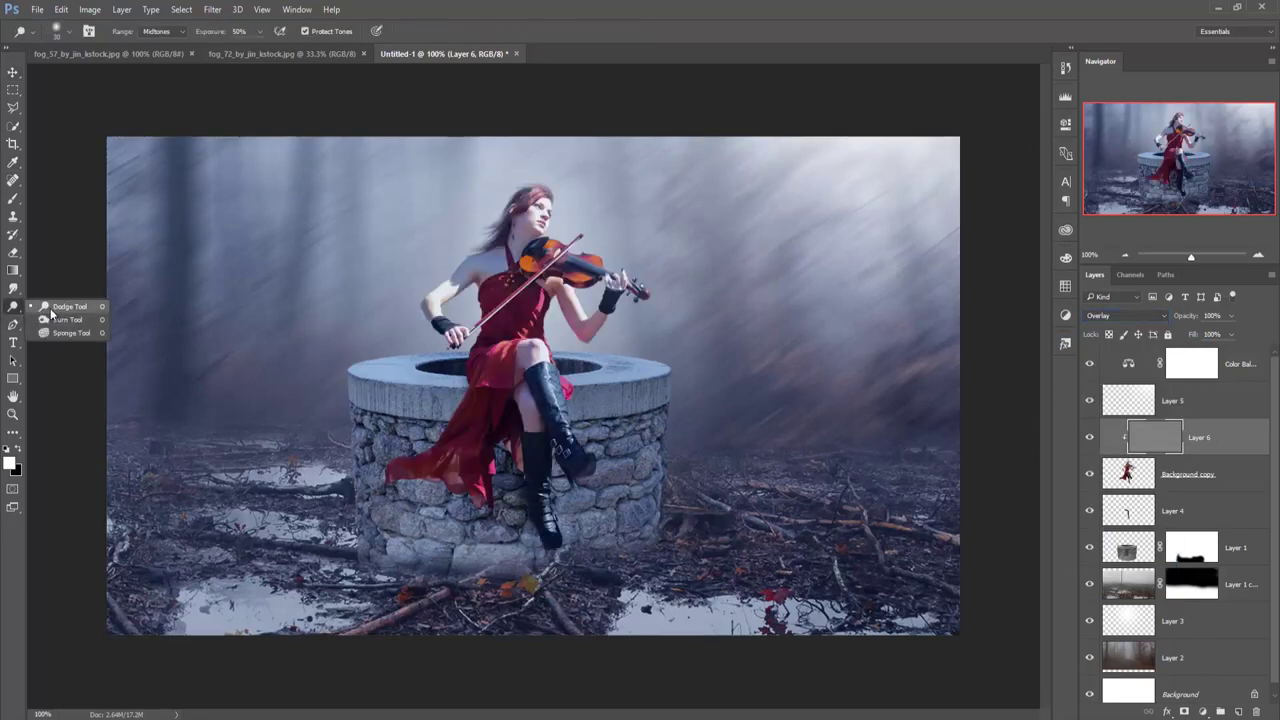
click(60, 319)
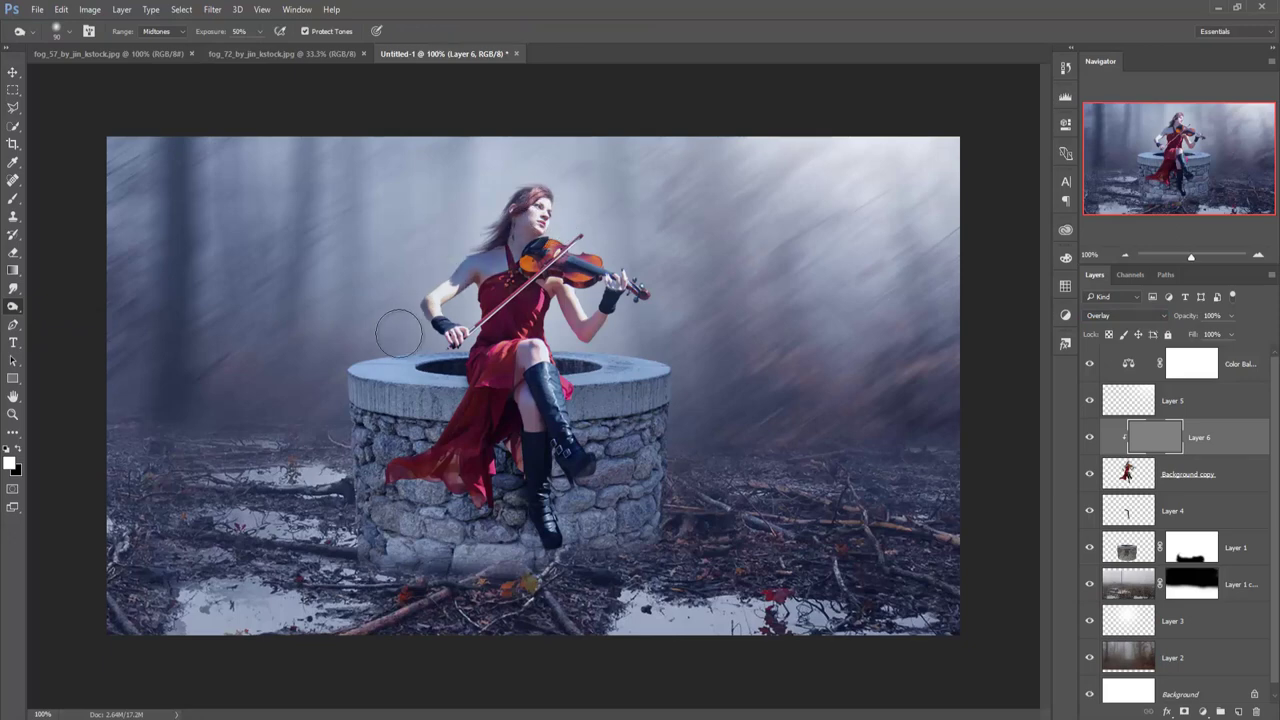
drag(557, 203, 390, 355)
mouse_move(575, 339)
mouse_down()
mouse_move(585, 285)
mouse_move(618, 320)
mouse_move(562, 376)
mouse_move(533, 358)
mouse_move(483, 397)
mouse_move(436, 470)
mouse_move(540, 372)
mouse_move(603, 508)
mouse_up()
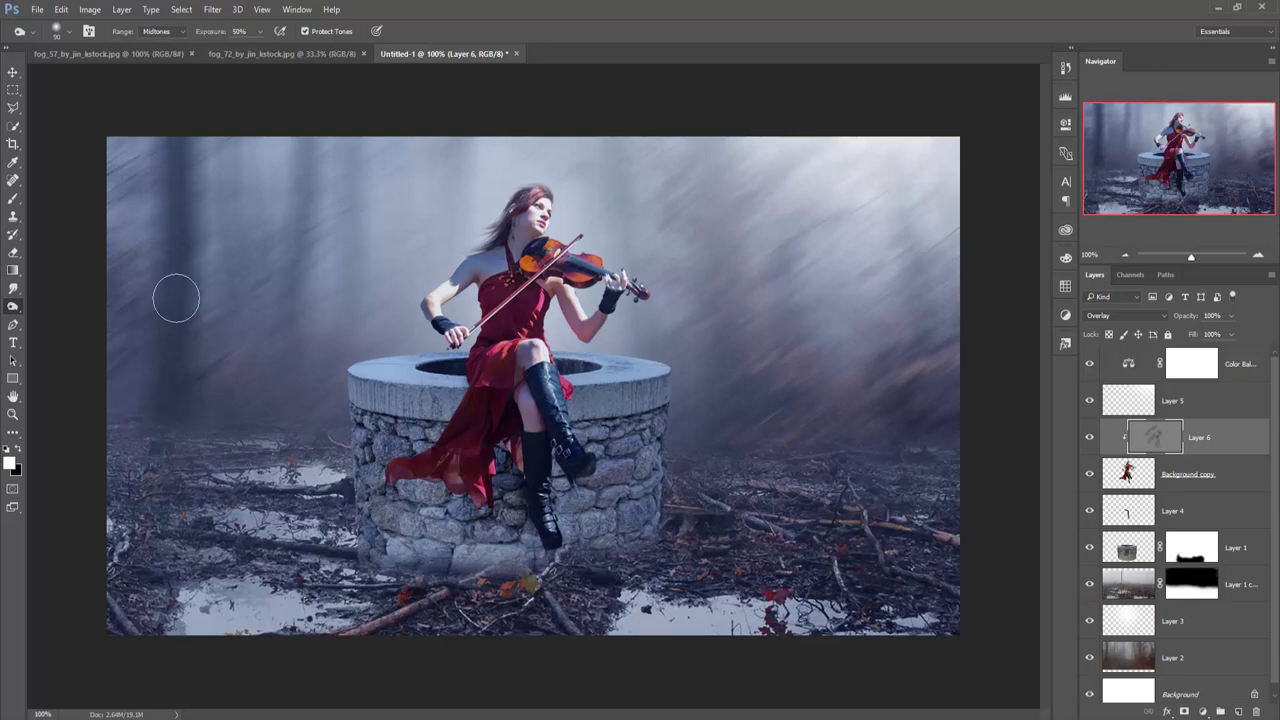
right_click(18, 313)
click(57, 310)
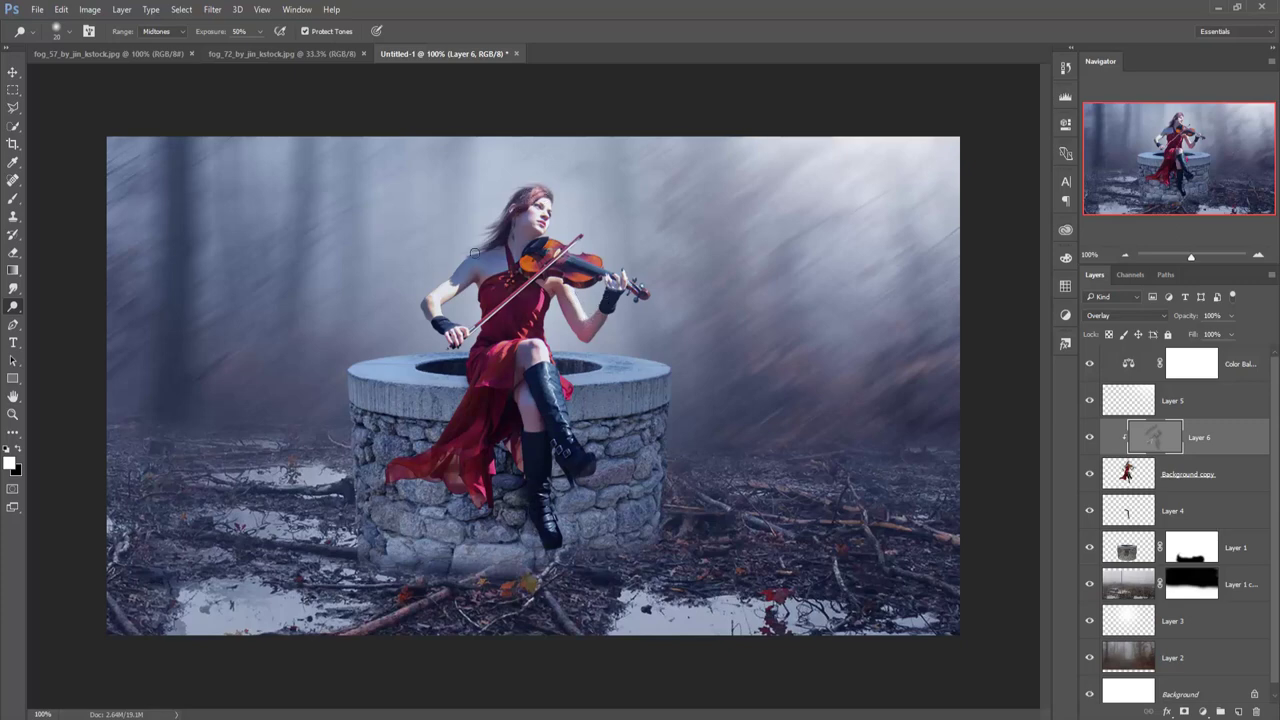
drag(440, 289, 428, 305)
click(13, 73)
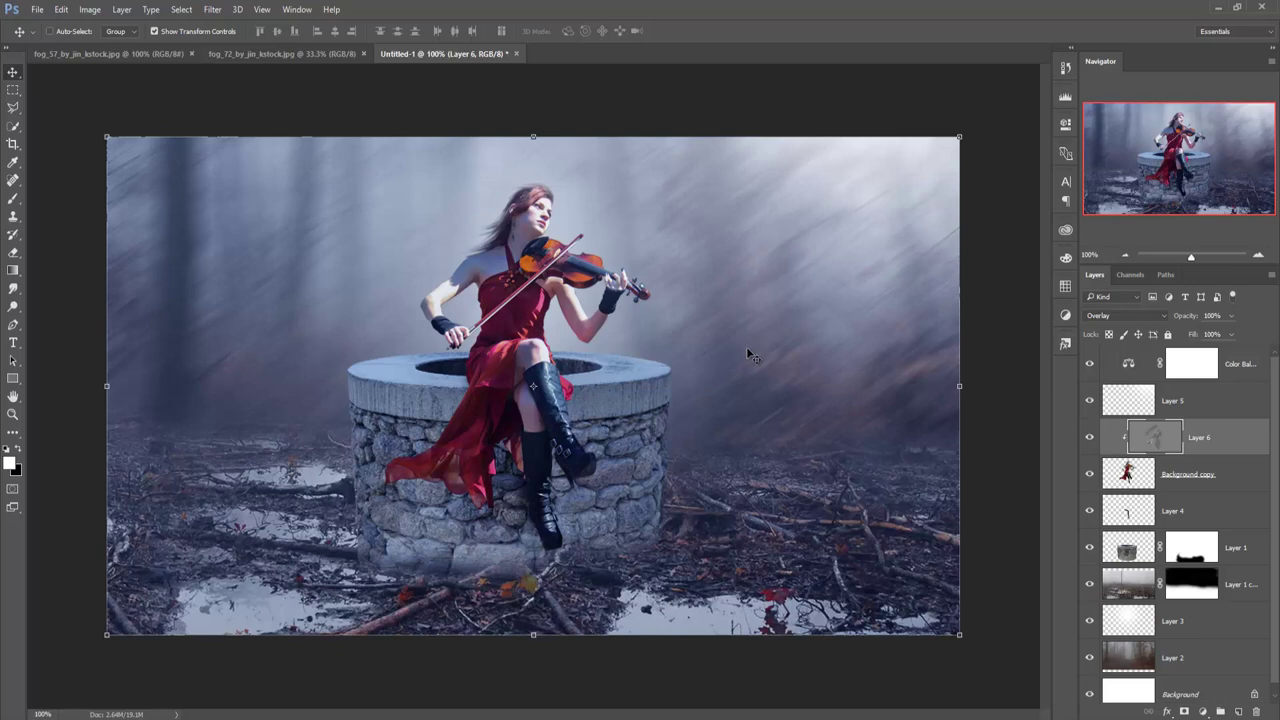
Add a layer above Layer 1 copy and paint low-opacity soft black over the lower-left ground.
click(1203, 478)
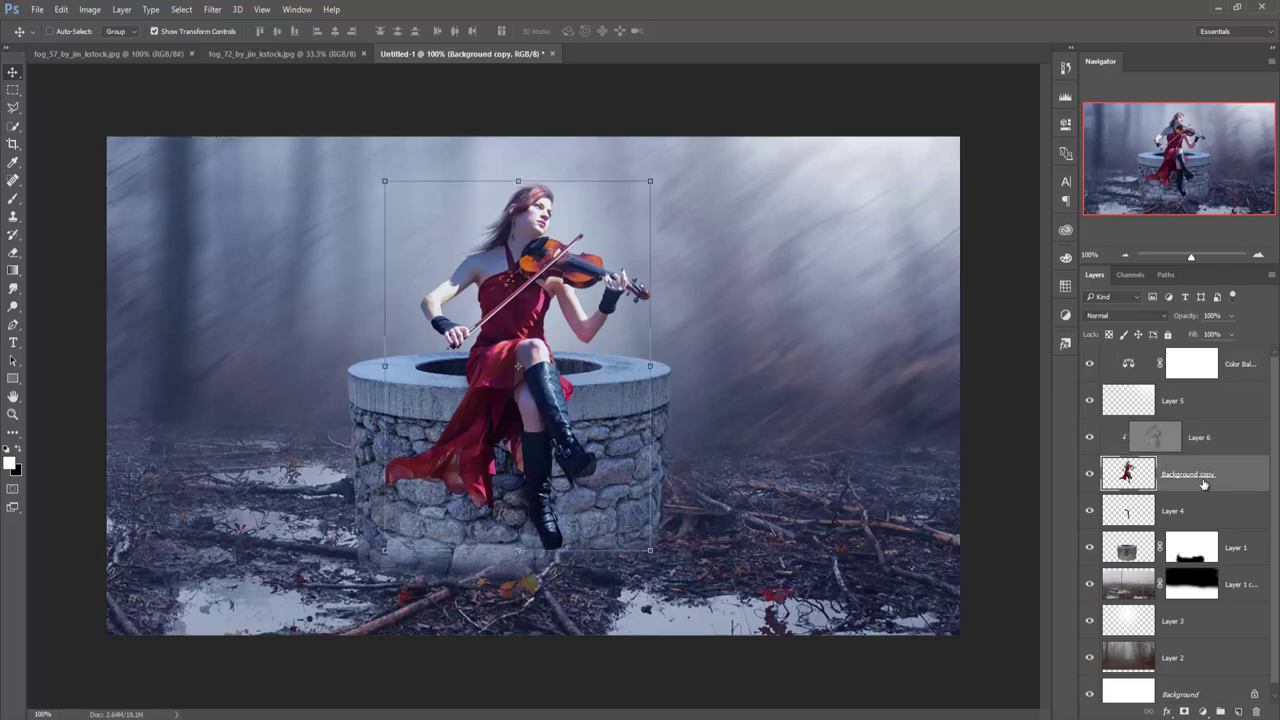
click(1245, 585)
click(1239, 711)
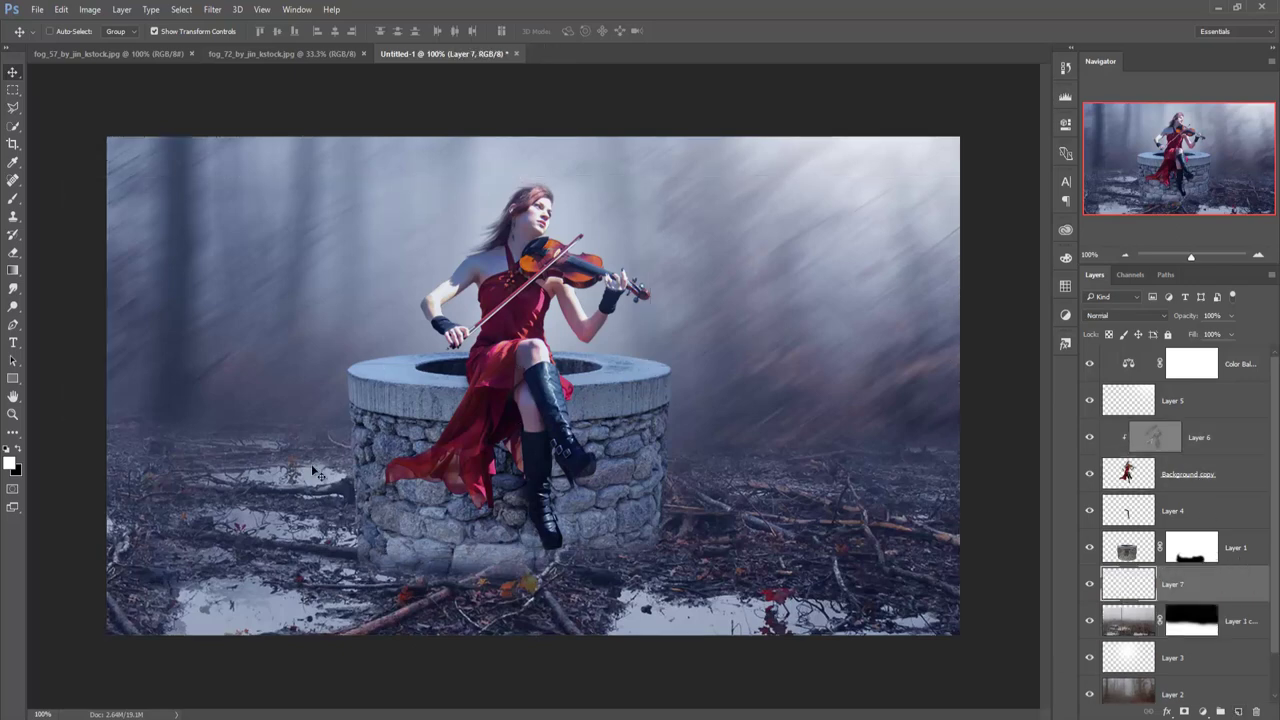
click(10, 199)
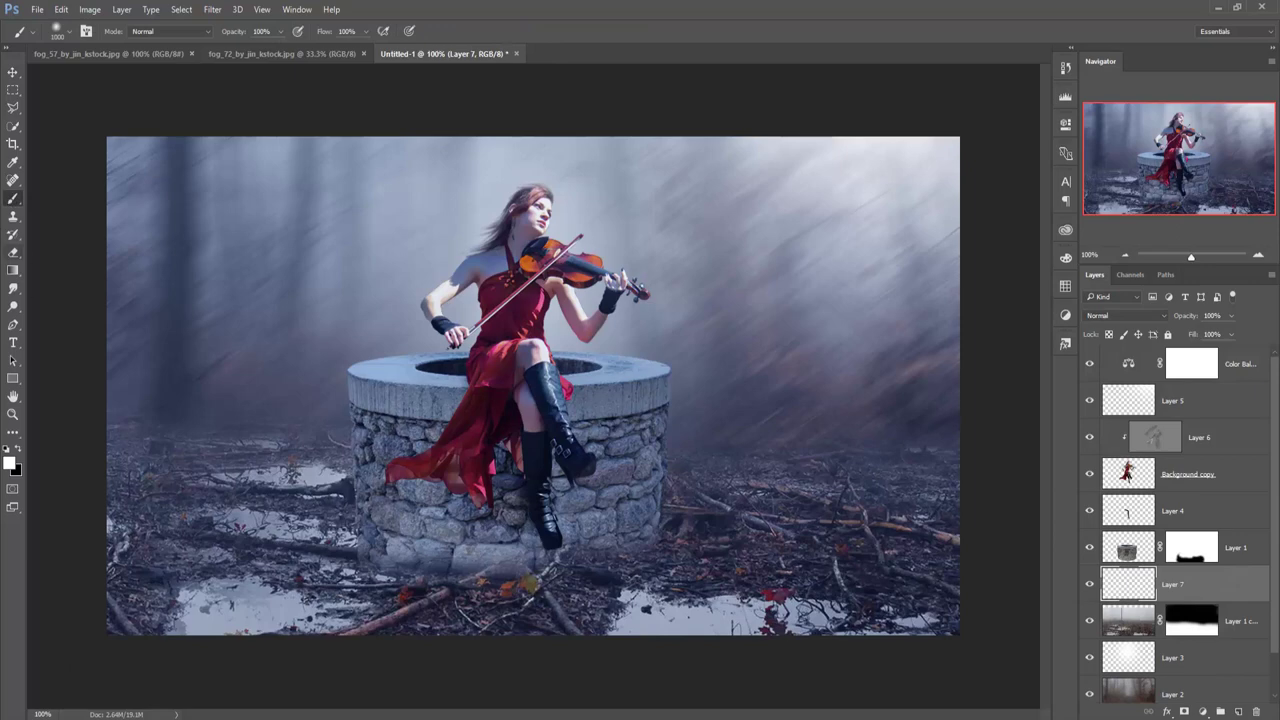
click(18, 452)
click(281, 31)
drag(282, 48, 234, 48)
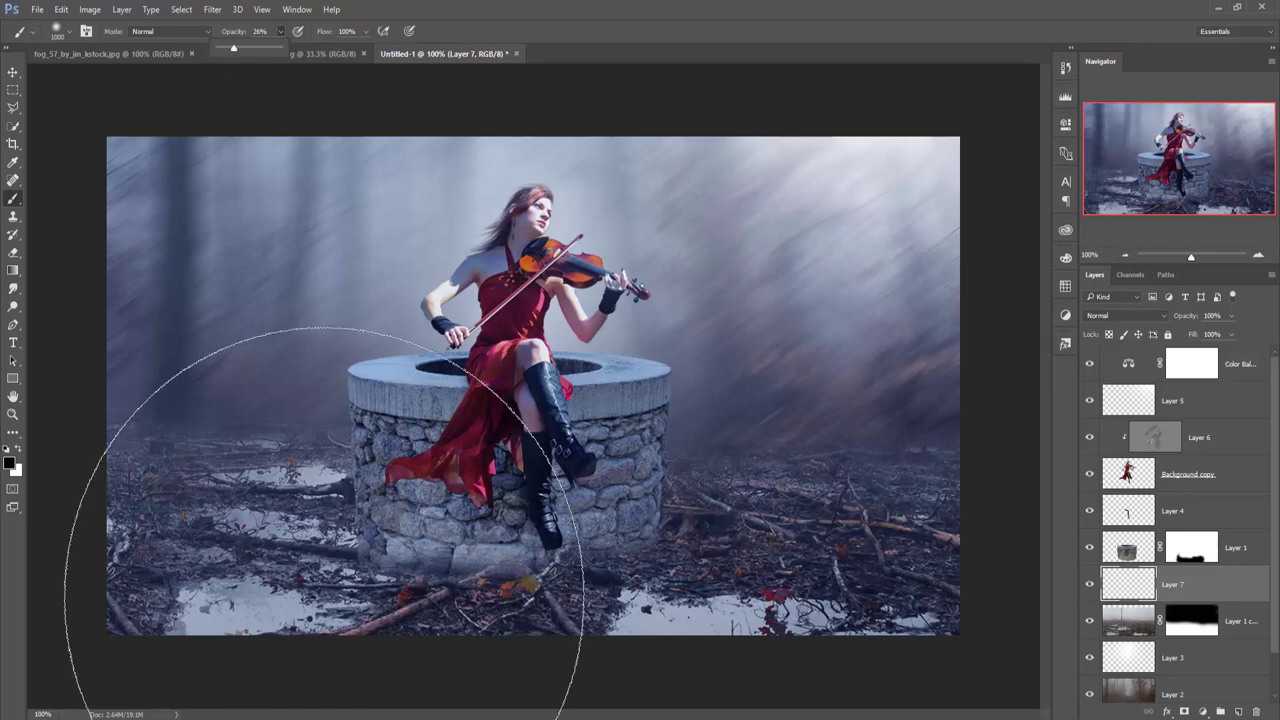
key(bracketleft)
key(bracketleft)
key(bracketleft)
key(bracketleft)
key(bracketleft)
key(bracketleft)
key(bracketleft)
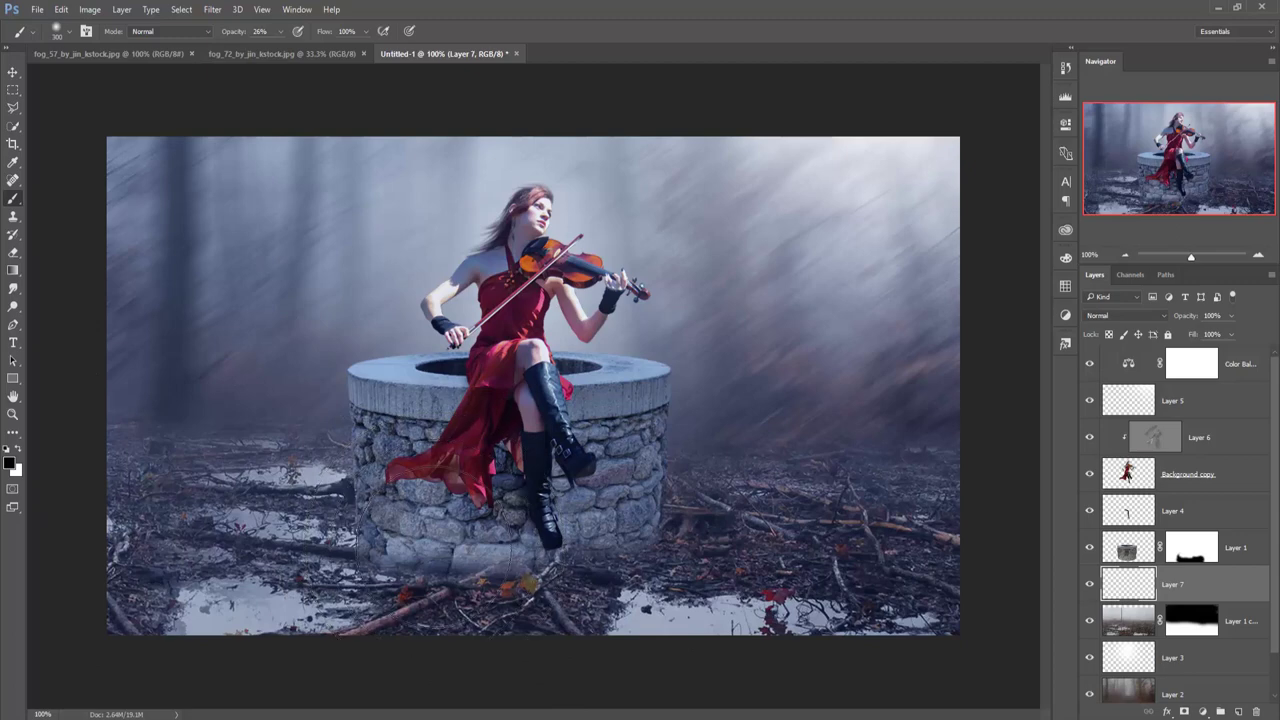
key(bracketleft)
drag(430, 550, 190, 560)
mouse_move(360, 600)
mouse_down()
mouse_move(249, 583)
mouse_move(190, 610)
mouse_up()
mouse_move(440, 540)
mouse_down()
mouse_move(60, 640)
mouse_move(237, 629)
mouse_up()
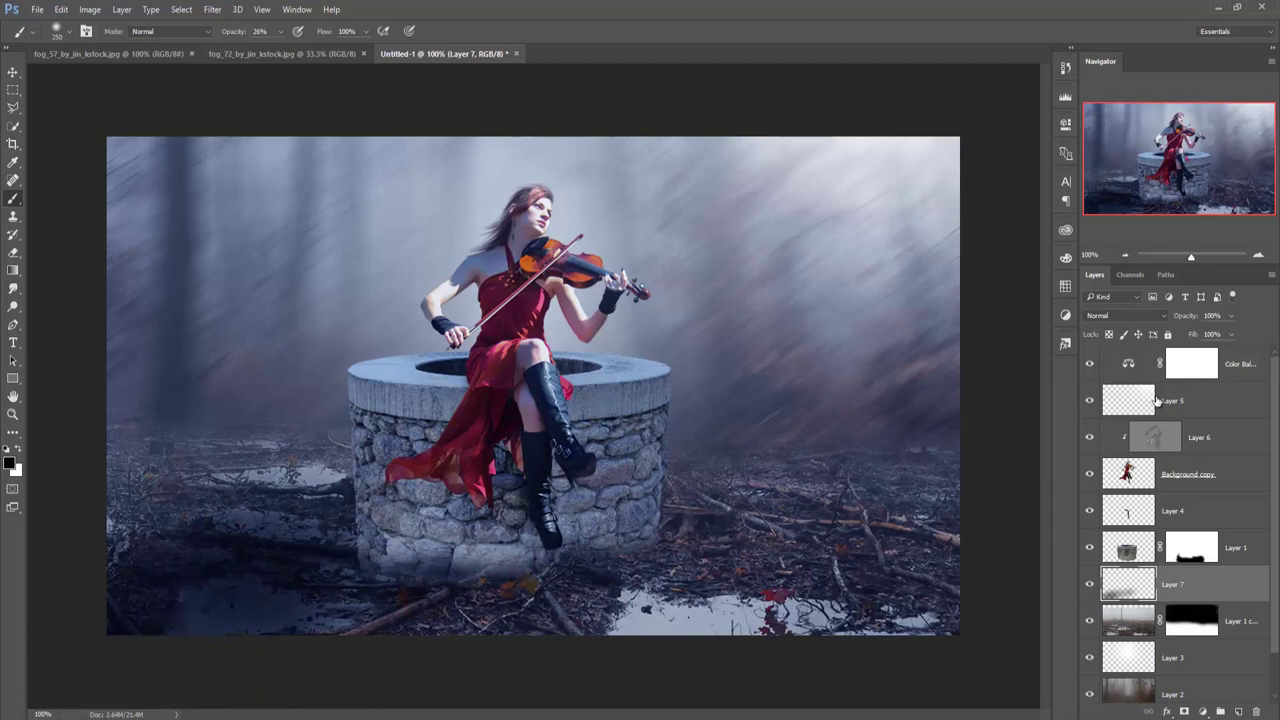
Fade the shadow layer to 42% opacity and shade around the well base.
click(1231, 315)
drag(1233, 334, 1196, 338)
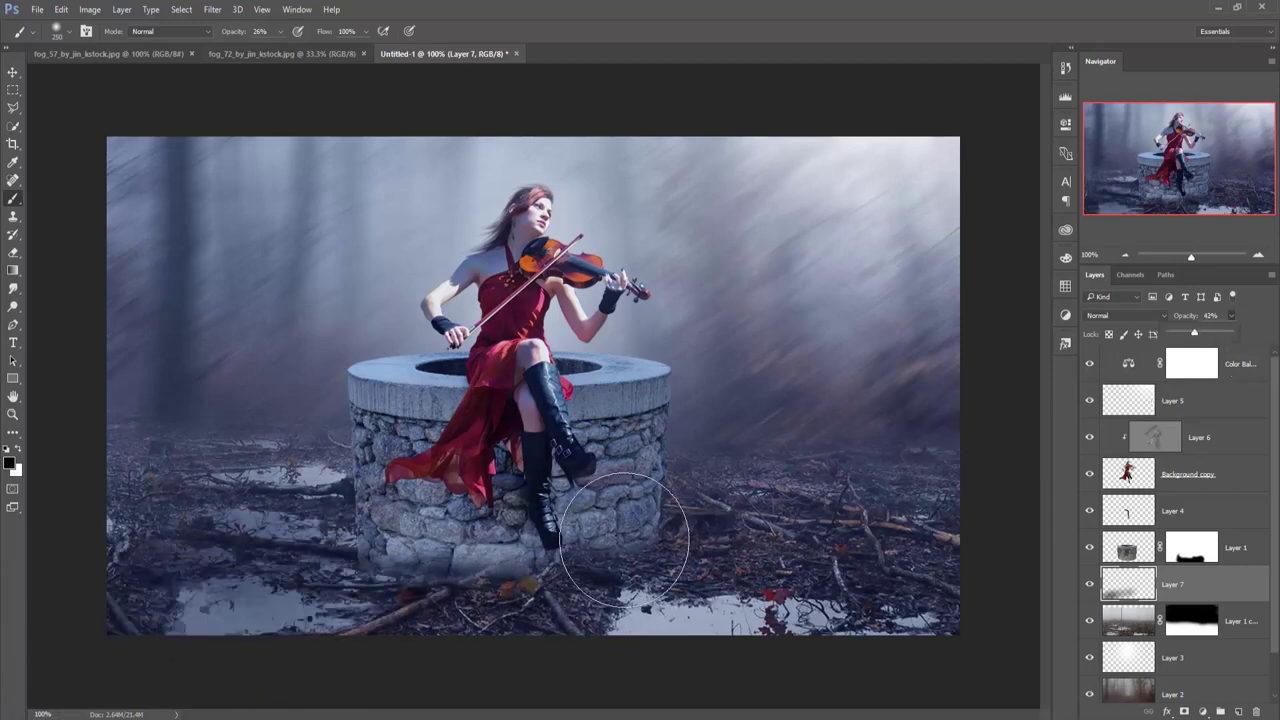
drag(479, 572, 341, 550)
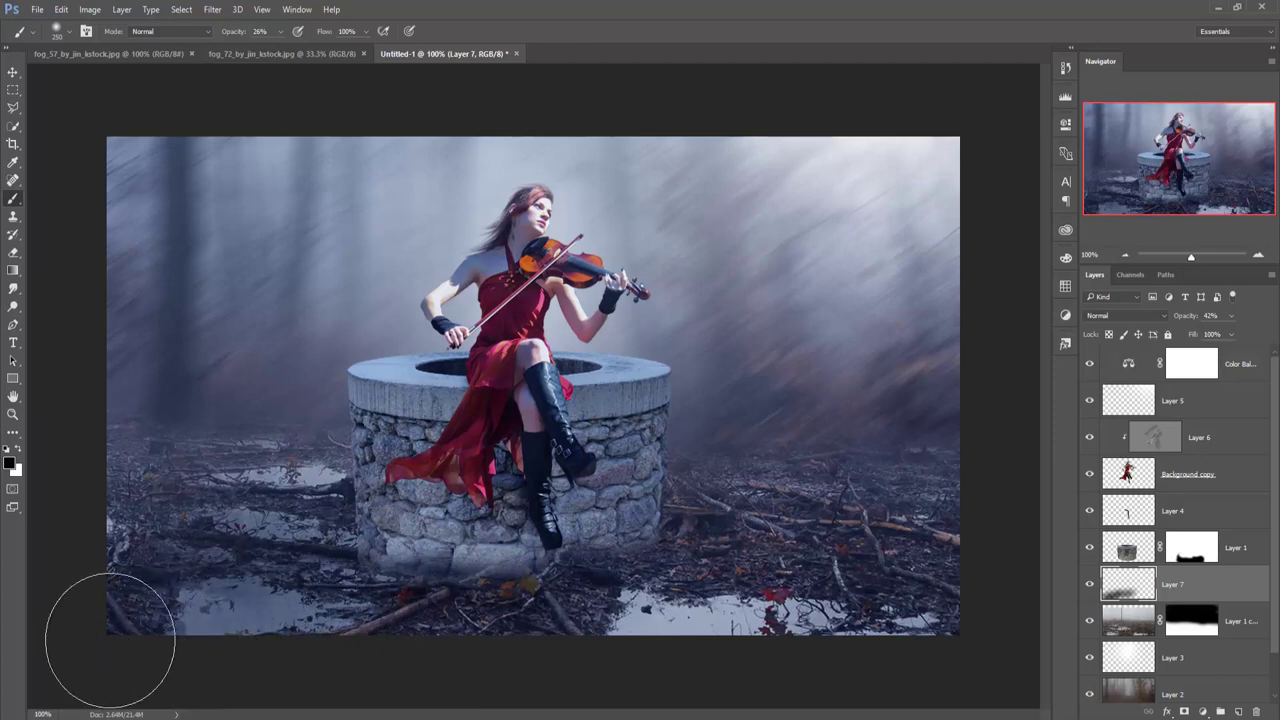
click(13, 72)
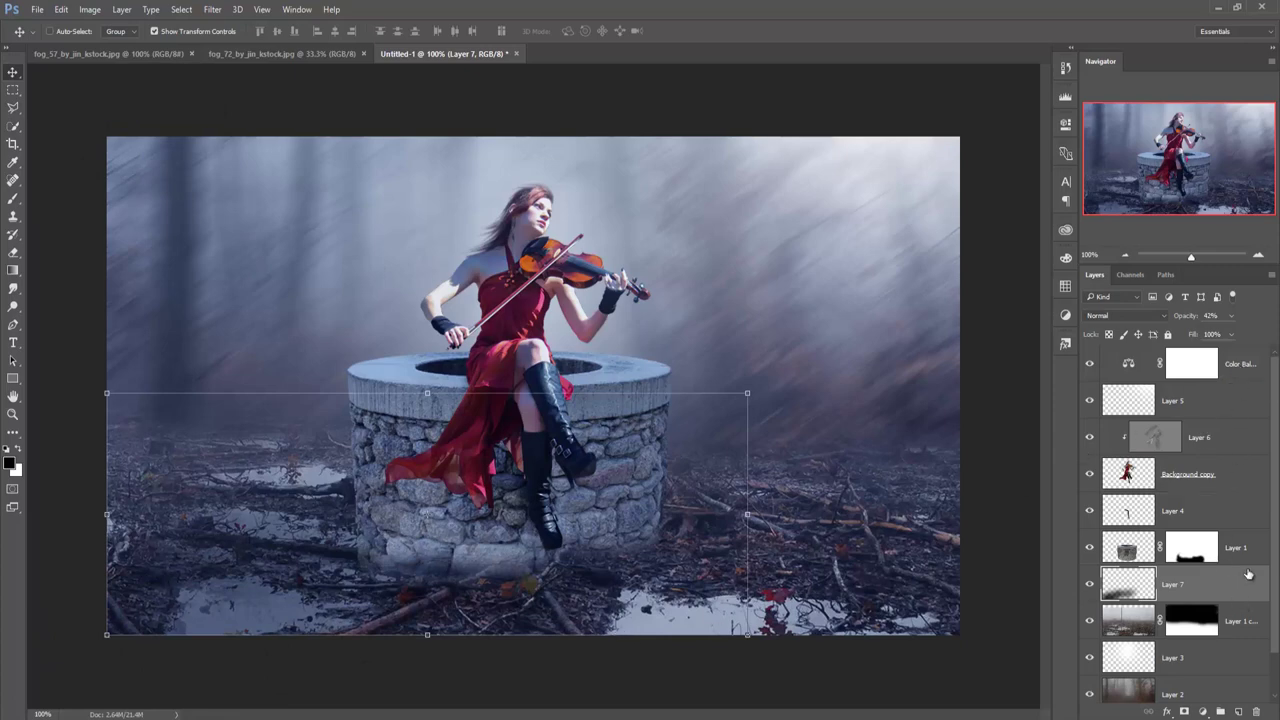
Add another shading layer and lower the brush to a faint opacity.
click(1238, 711)
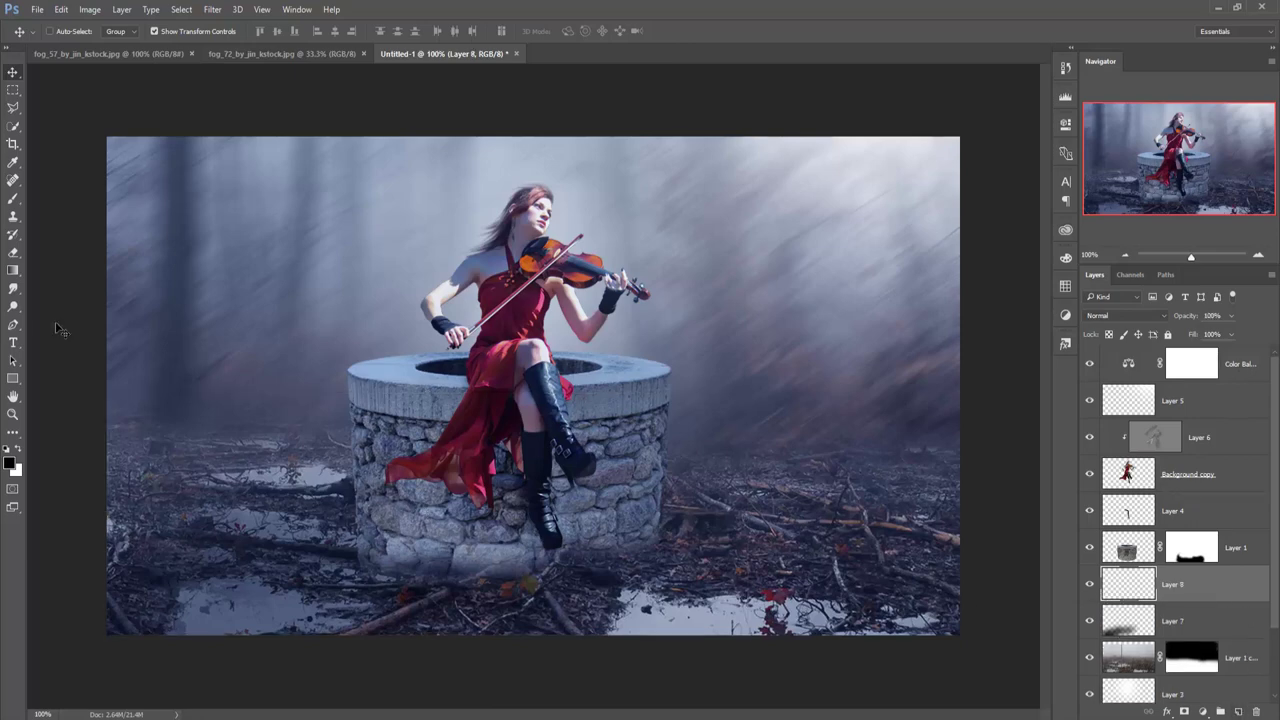
click(13, 198)
drag(280, 31, 279, 49)
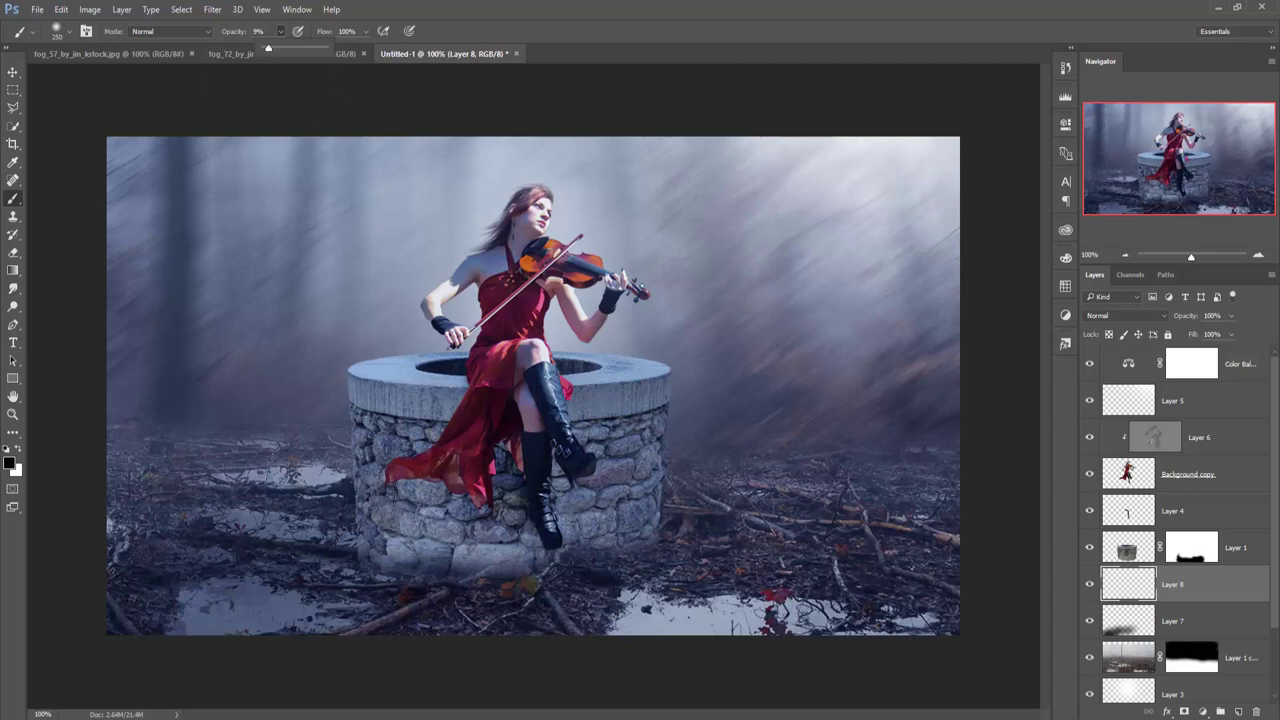
click(365, 565)
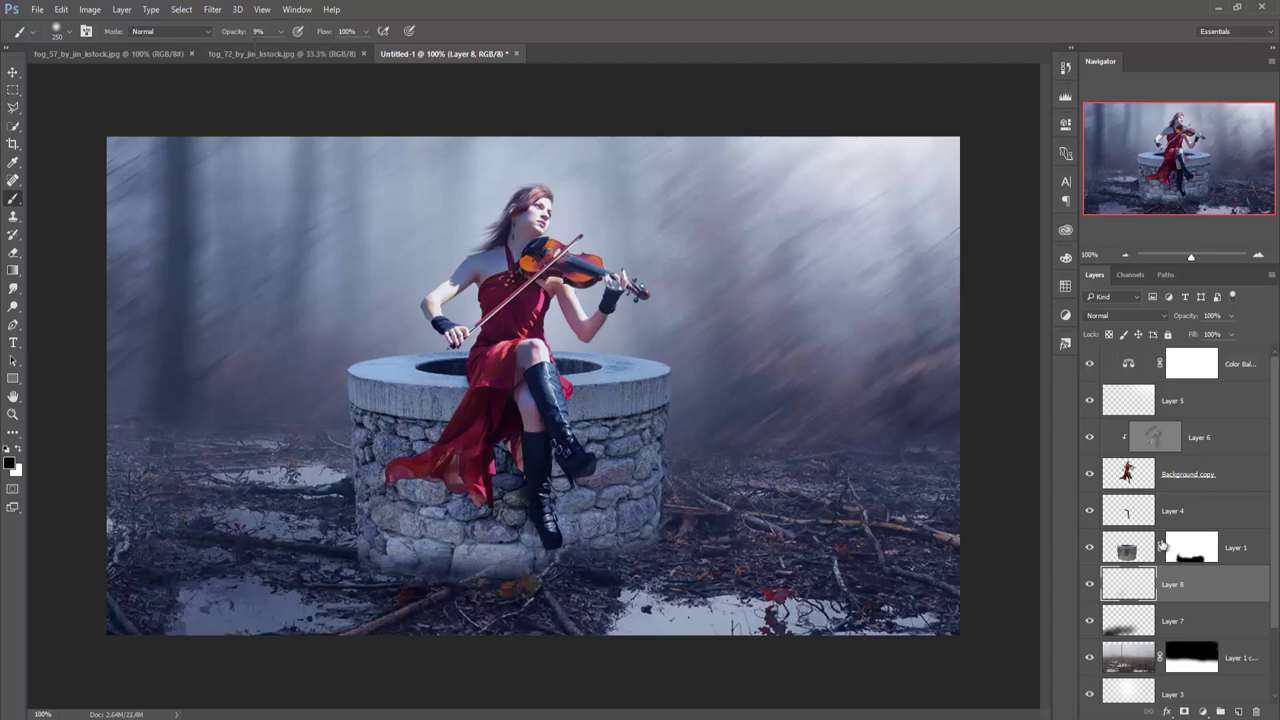
Add a layer above the well layer and darken the well base and nearby ground.
click(1262, 545)
click(1238, 712)
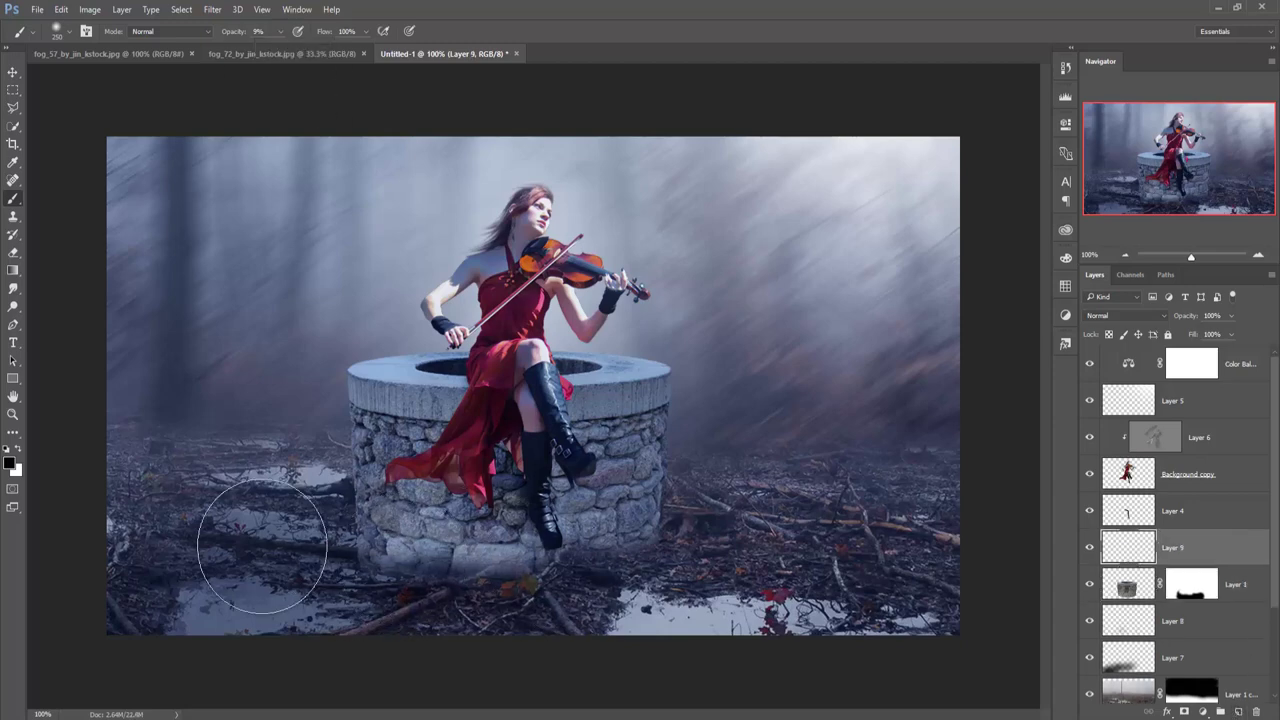
drag(498, 558, 182, 642)
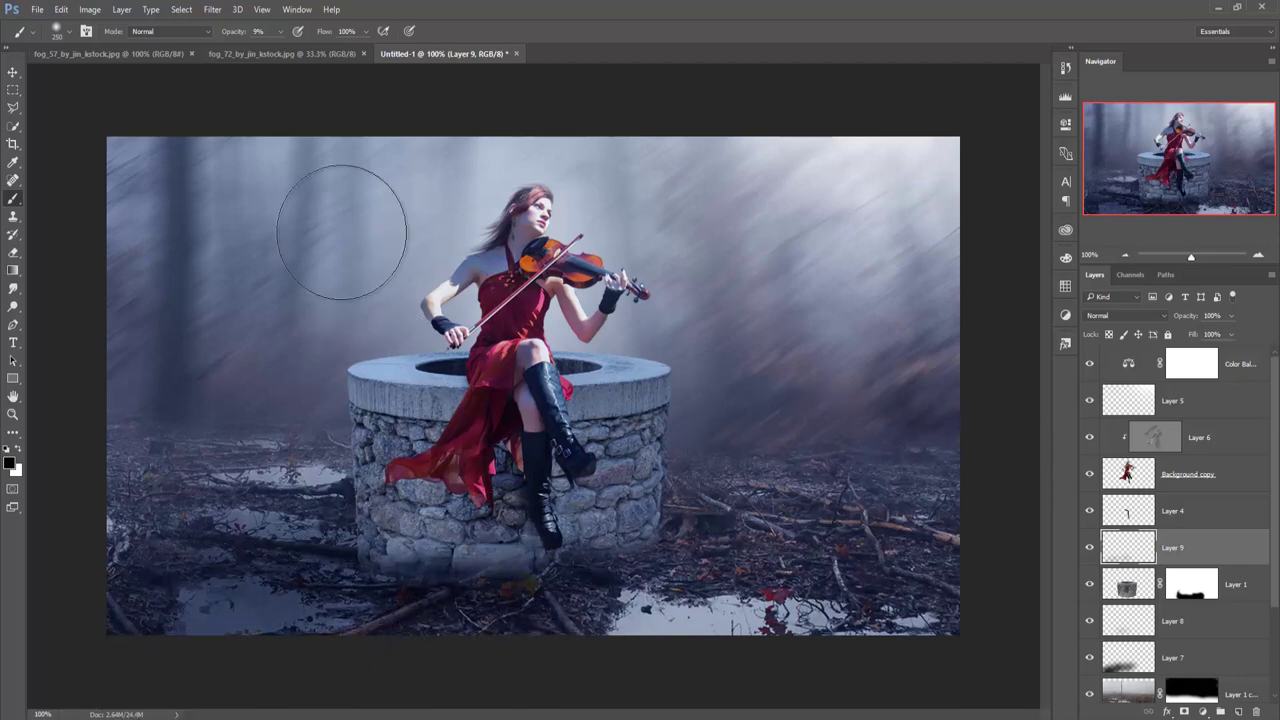
click(13, 72)
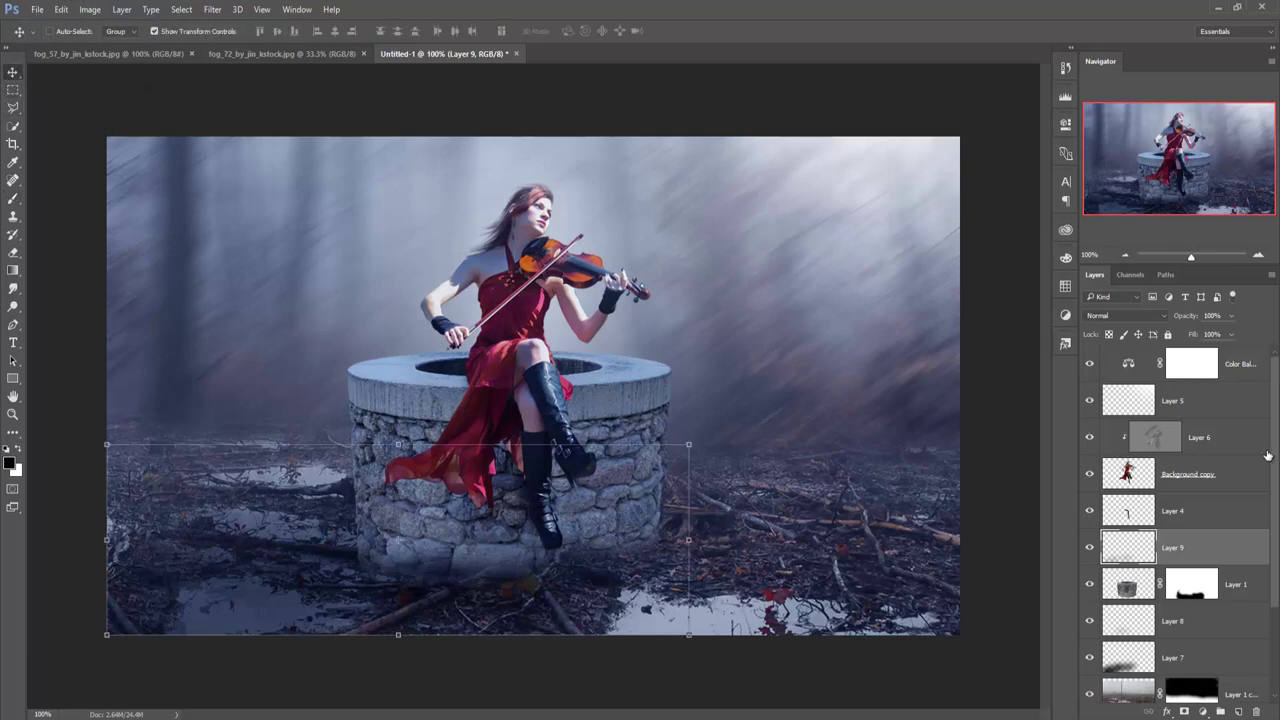
Bring the autumn leaves in as Layer 10, scaled to about 127% and shifted up-right.
click(1191, 363)
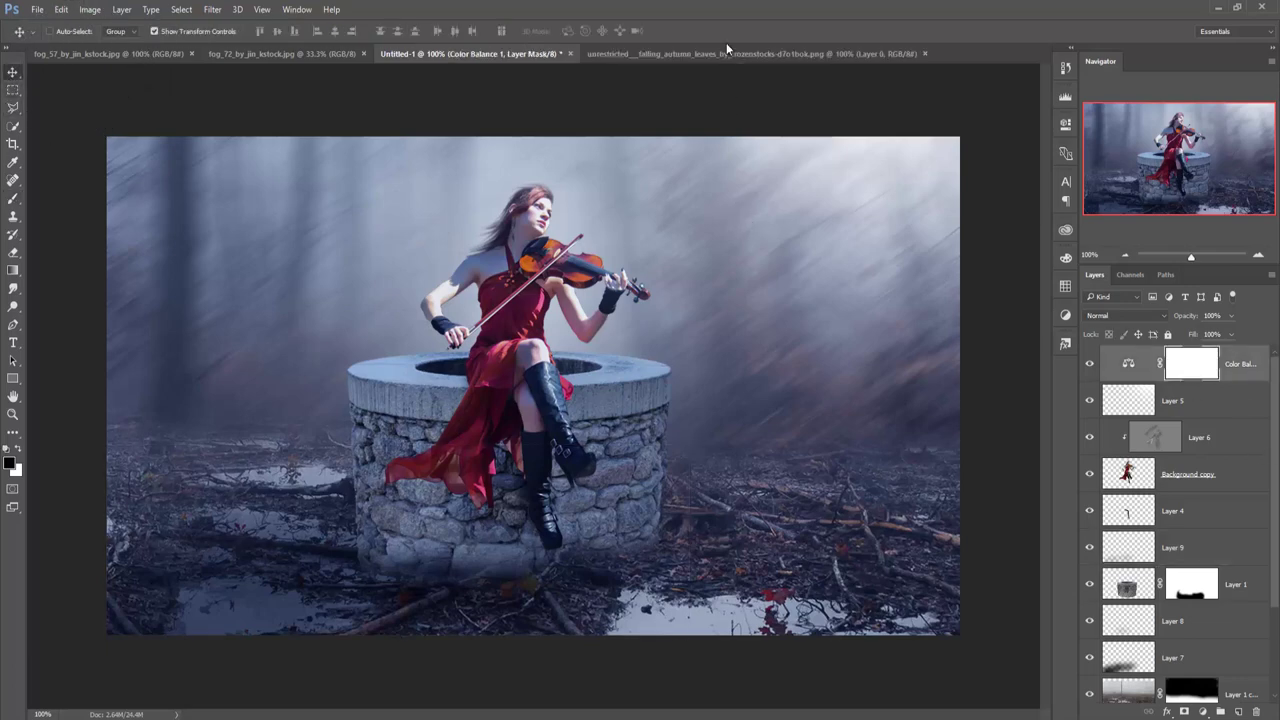
drag(726, 47, 734, 76)
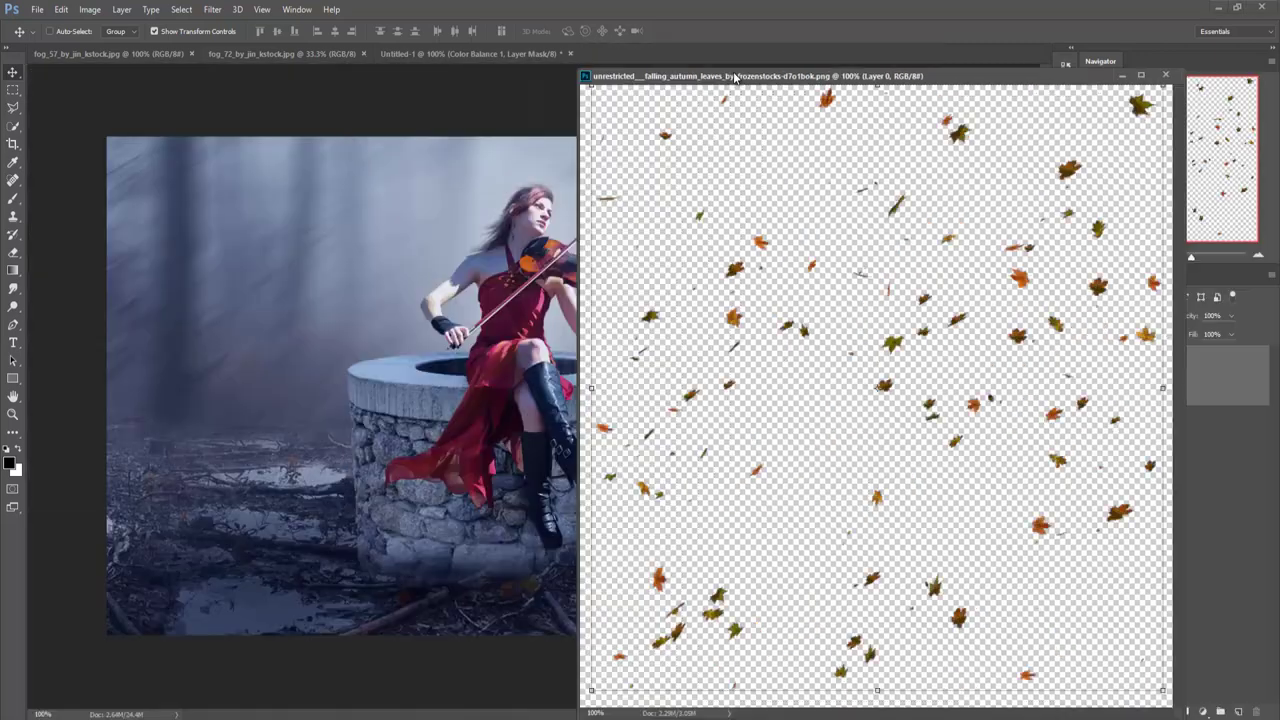
drag(750, 320, 476, 326)
click(1191, 343)
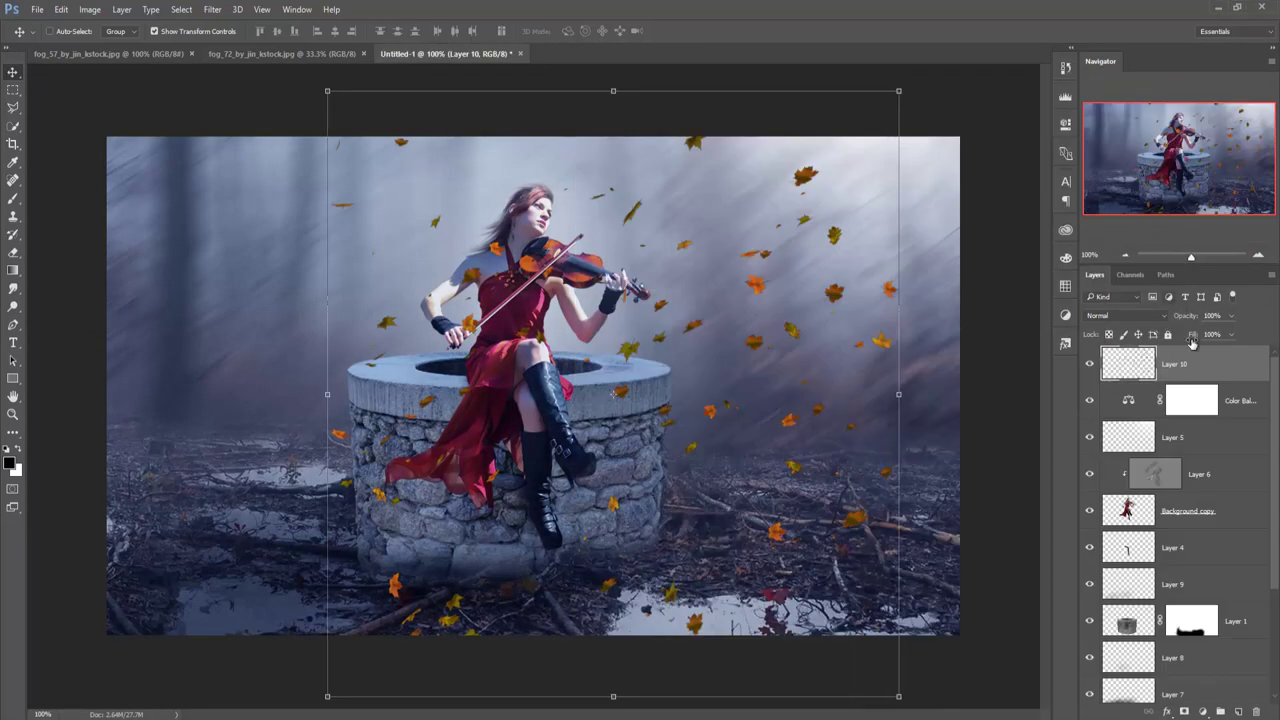
drag(901, 91, 978, 10)
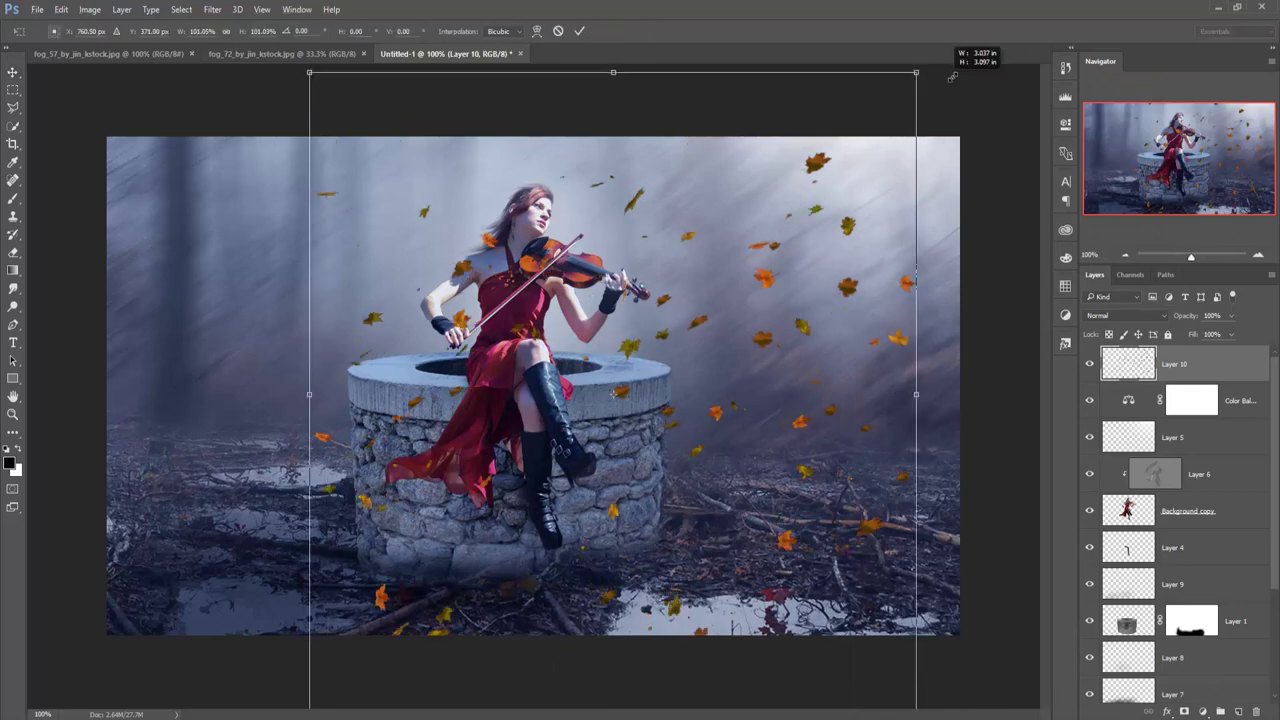
drag(843, 325, 880, 302)
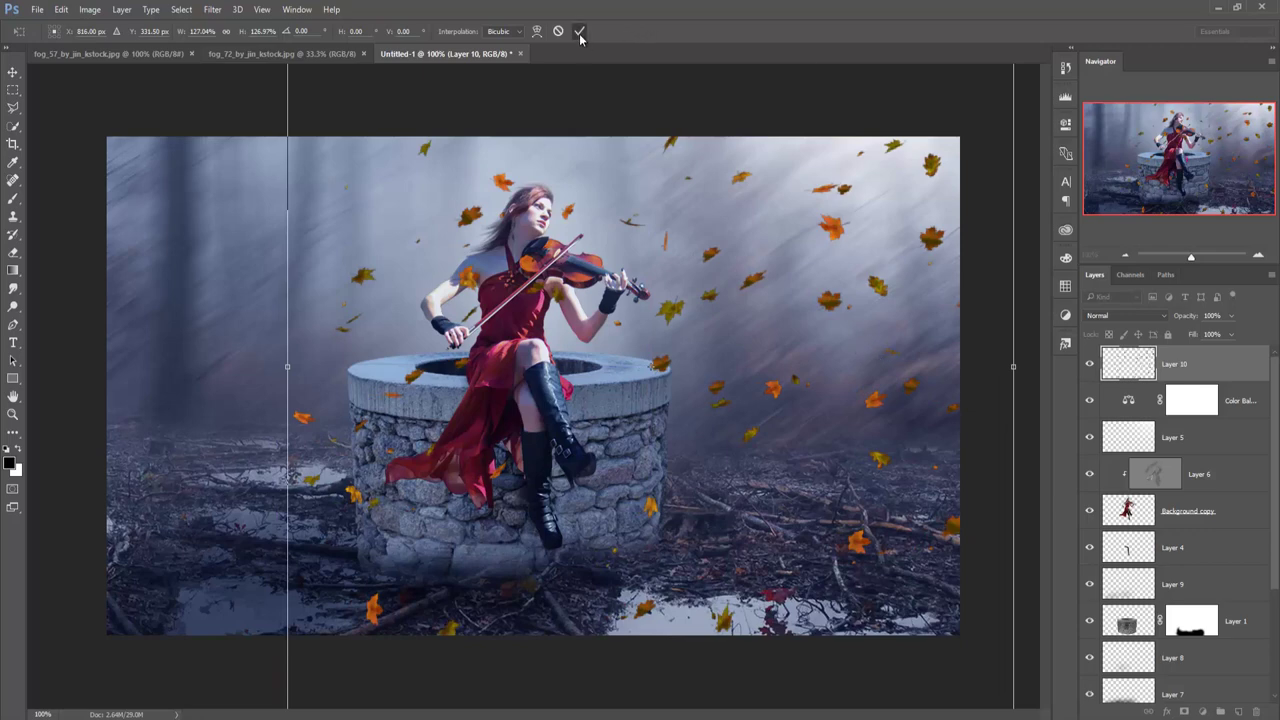
Commit the leaves transform, duplicate Layer 10, and shift the copy left and slightly down.
click(579, 31)
right_click(1207, 370)
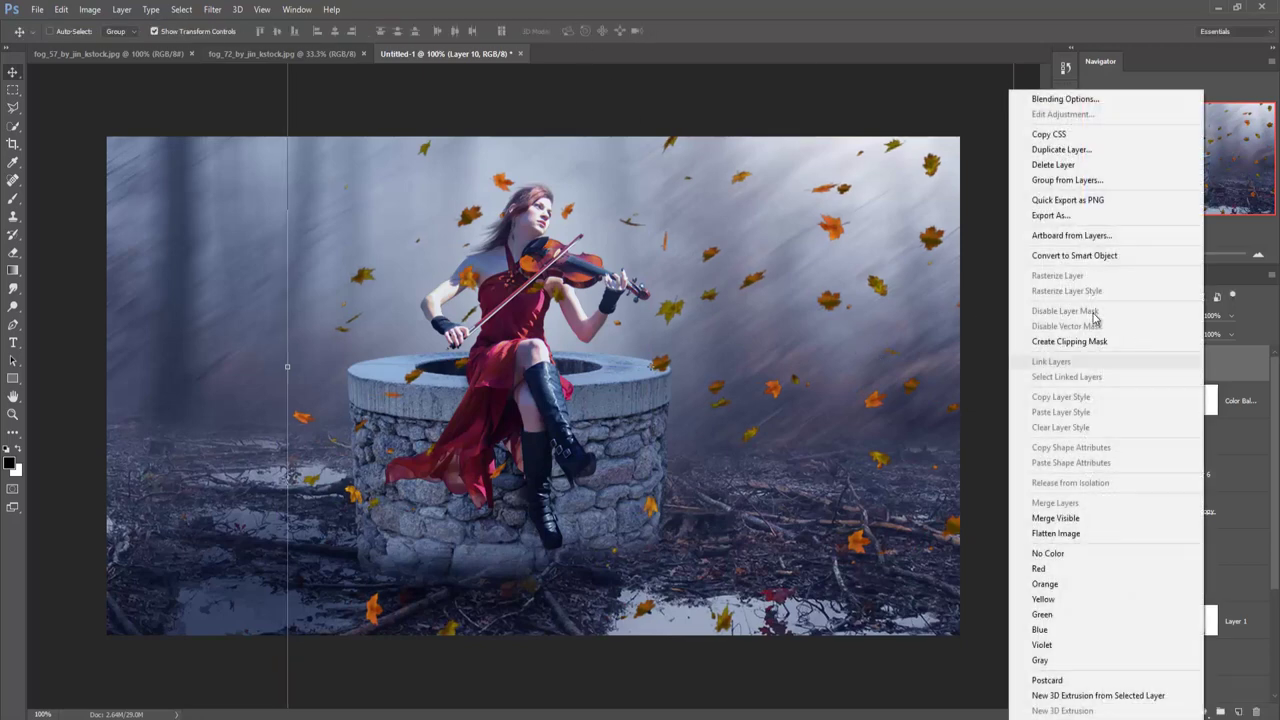
click(1060, 149)
click(752, 220)
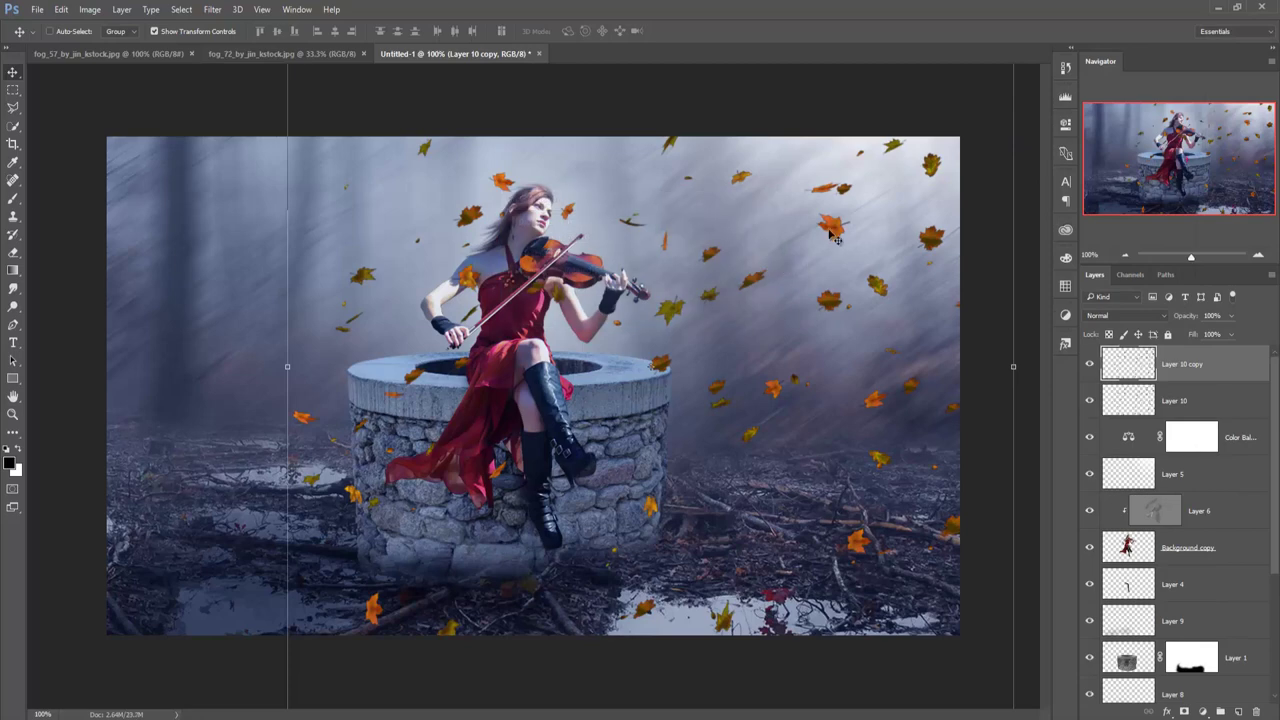
mouse_move(570, 232)
mouse_down()
mouse_move(210, 253)
mouse_move(141, 310)
mouse_move(196, 226)
mouse_move(200, 143)
mouse_up()
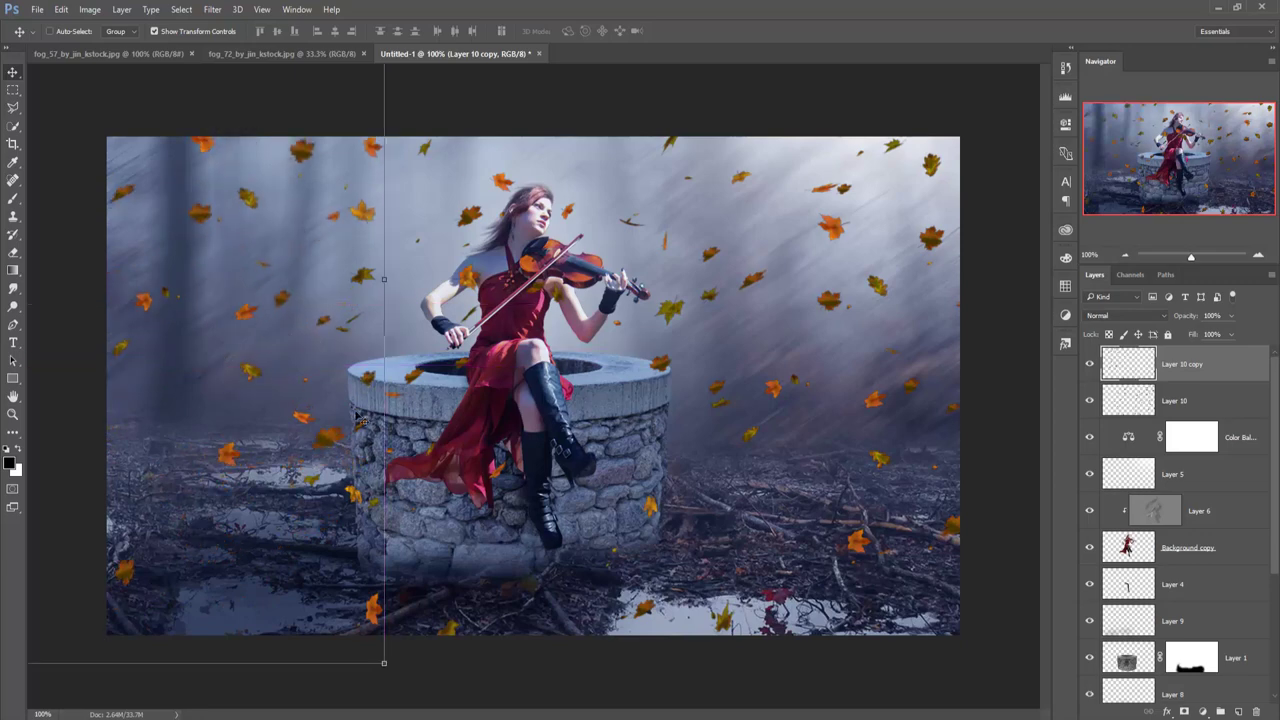
drag(252, 208, 276, 262)
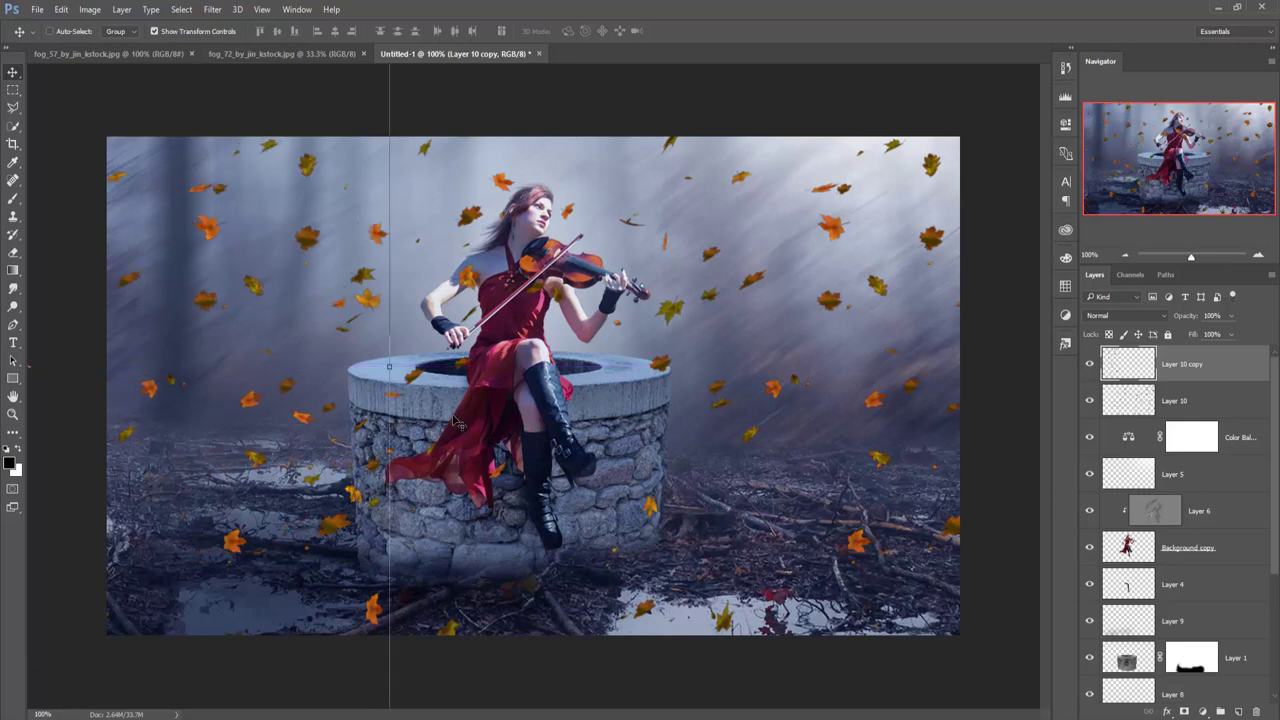
Rotate the copied leaves on Layer 10 copy to about -37° and nudge them into place.
key(ctrl)
key(ctrl+minus)
key(ctrl+minus)
key(ctrl+t)
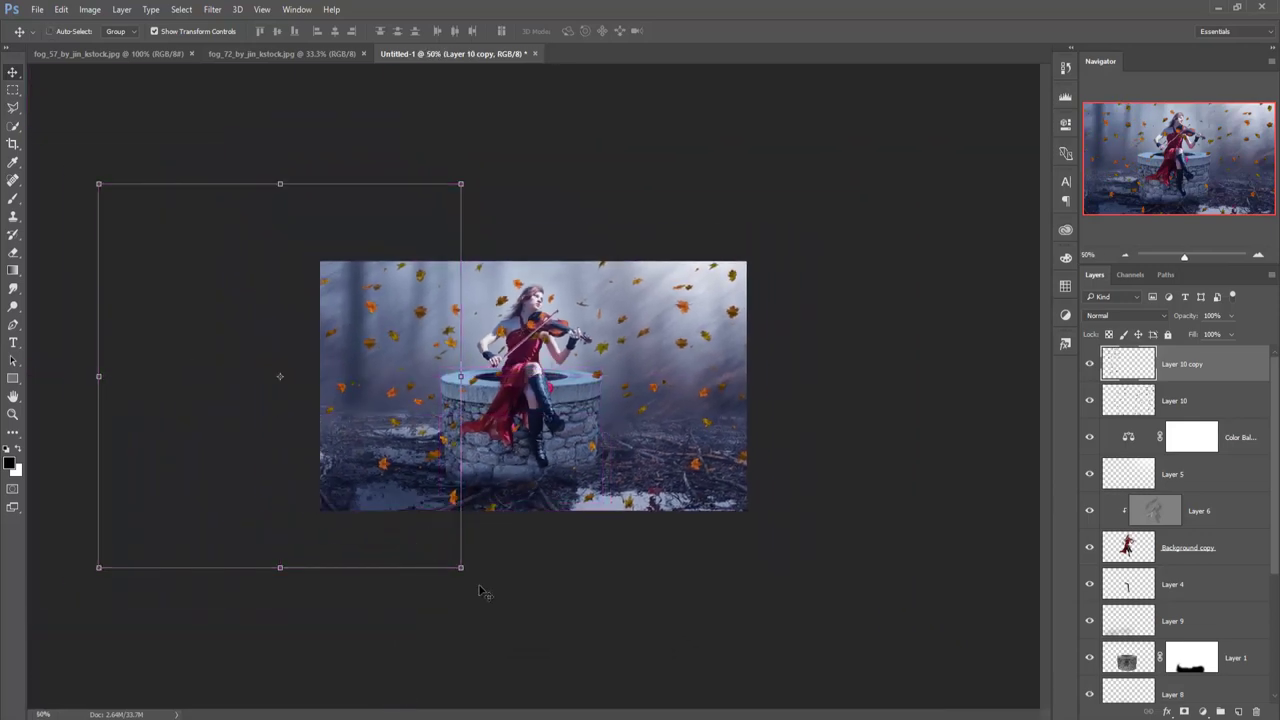
mouse_move(471, 580)
mouse_down()
mouse_move(557, 527)
mouse_move(620, 432)
mouse_up()
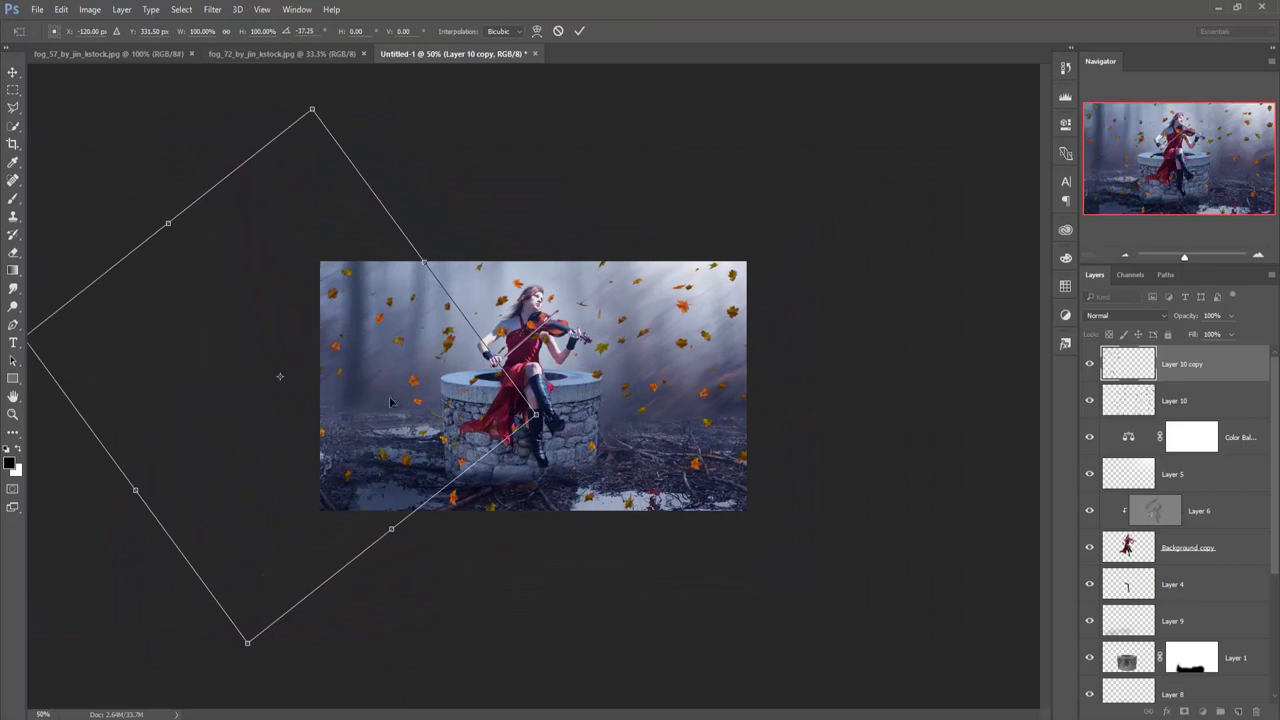
mouse_move(352, 388)
mouse_down()
mouse_move(388, 345)
mouse_move(386, 313)
mouse_up()
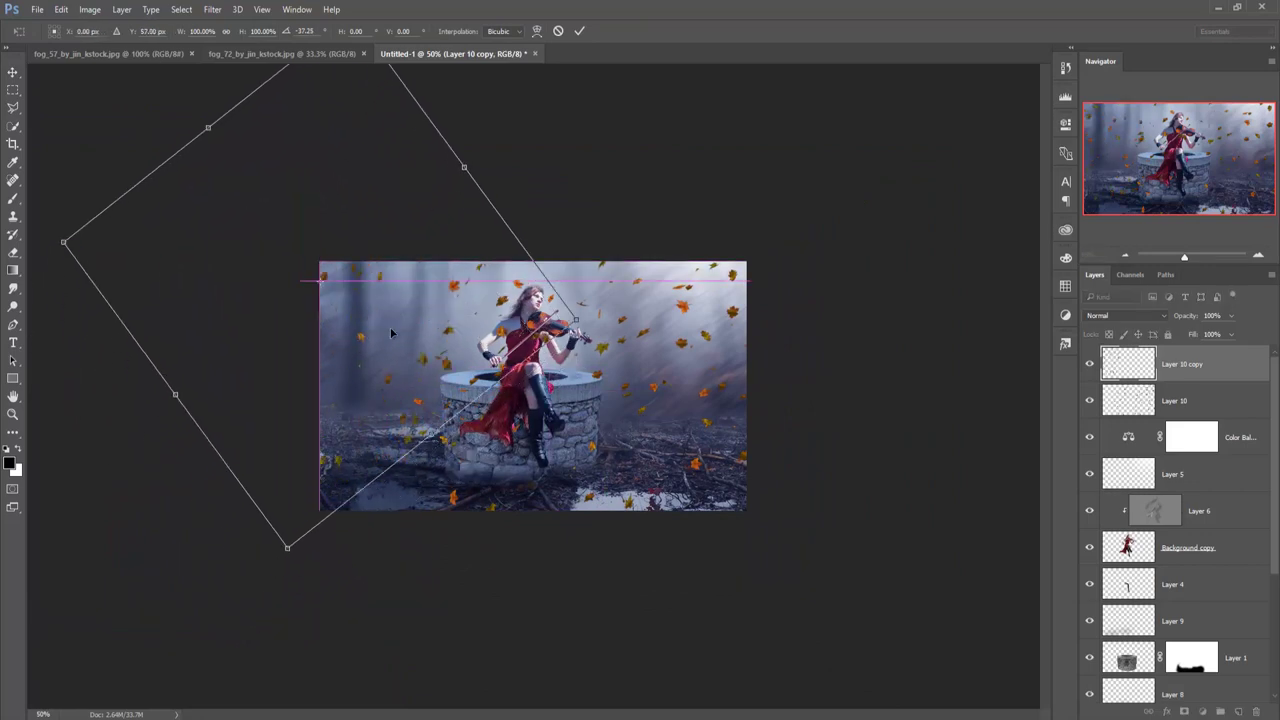
mouse_move(388, 309)
mouse_down()
mouse_move(395, 449)
mouse_move(504, 465)
mouse_move(321, 602)
mouse_up()
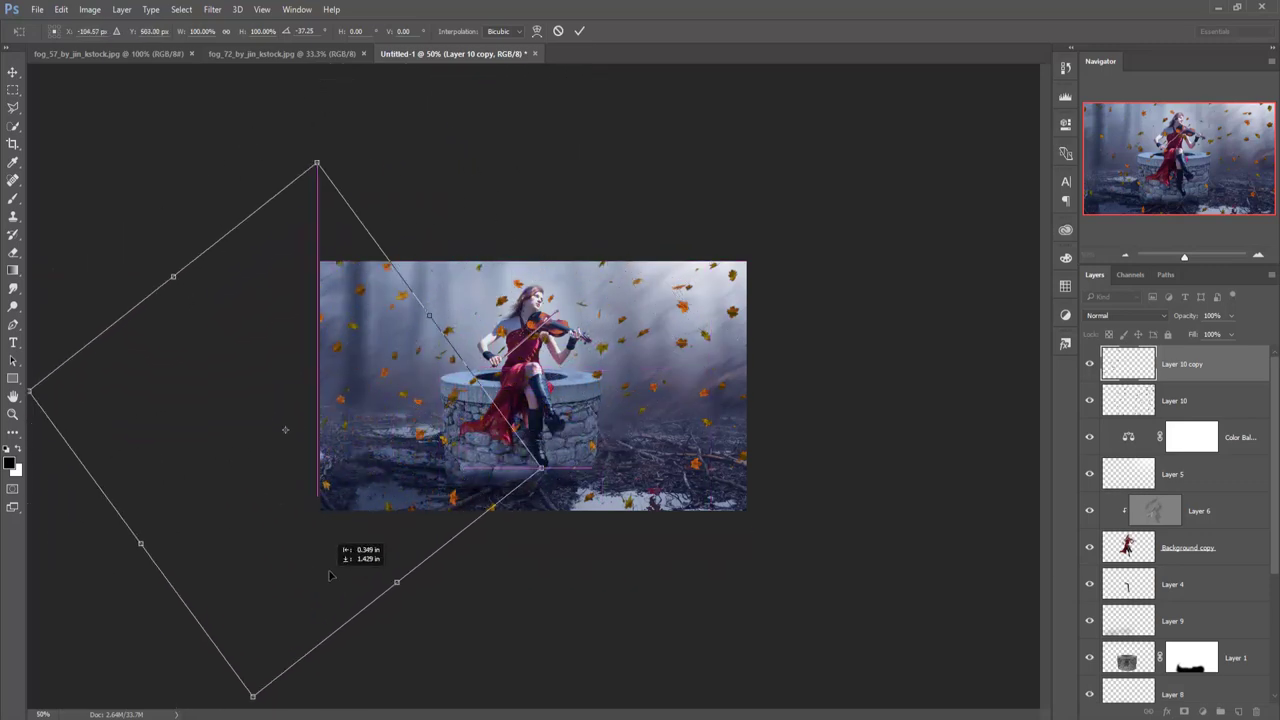
drag(321, 602, 323, 576)
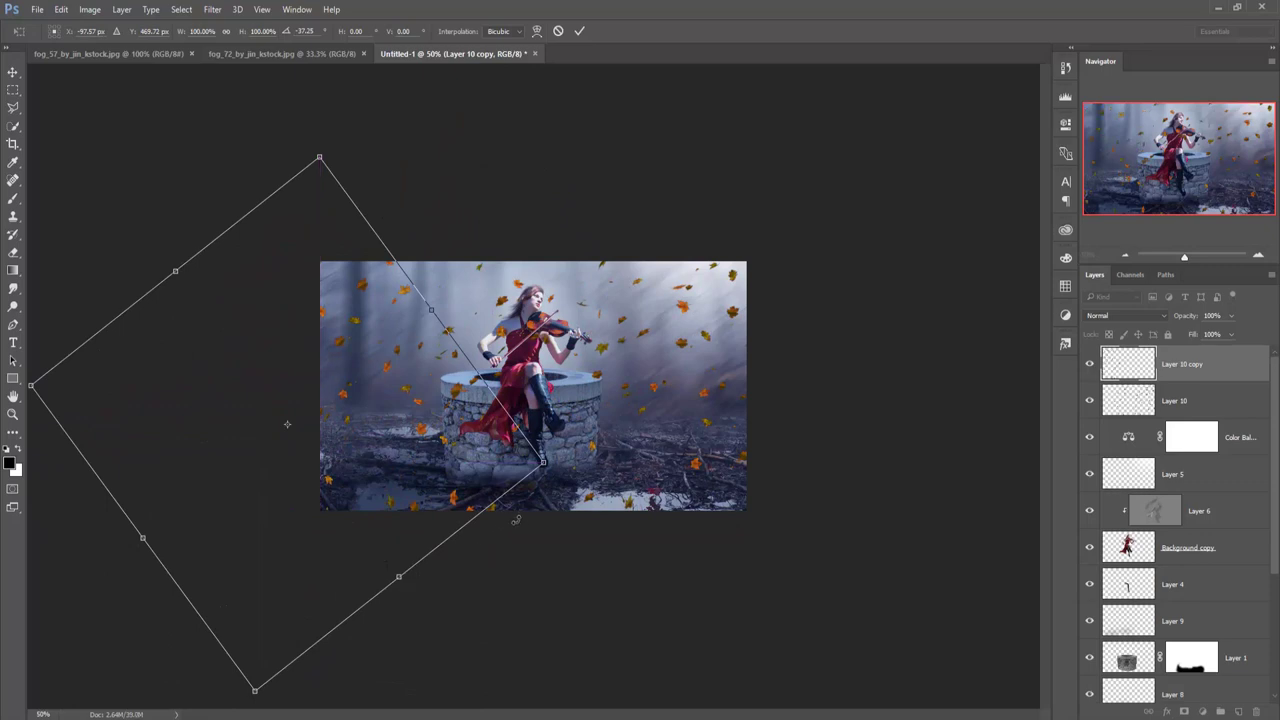
click(579, 31)
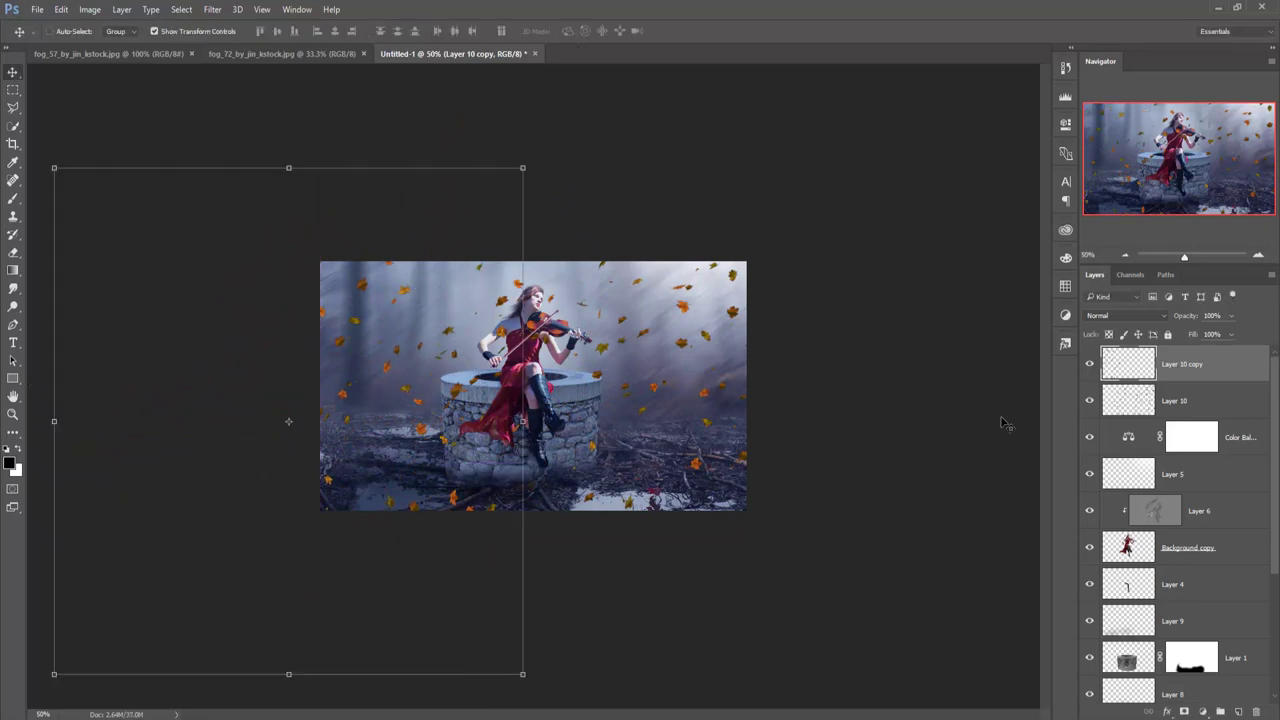
Clip Layer 10 and Layer 10 copy to the layer below, then release that clipping mask.
shift+click(1212, 405)
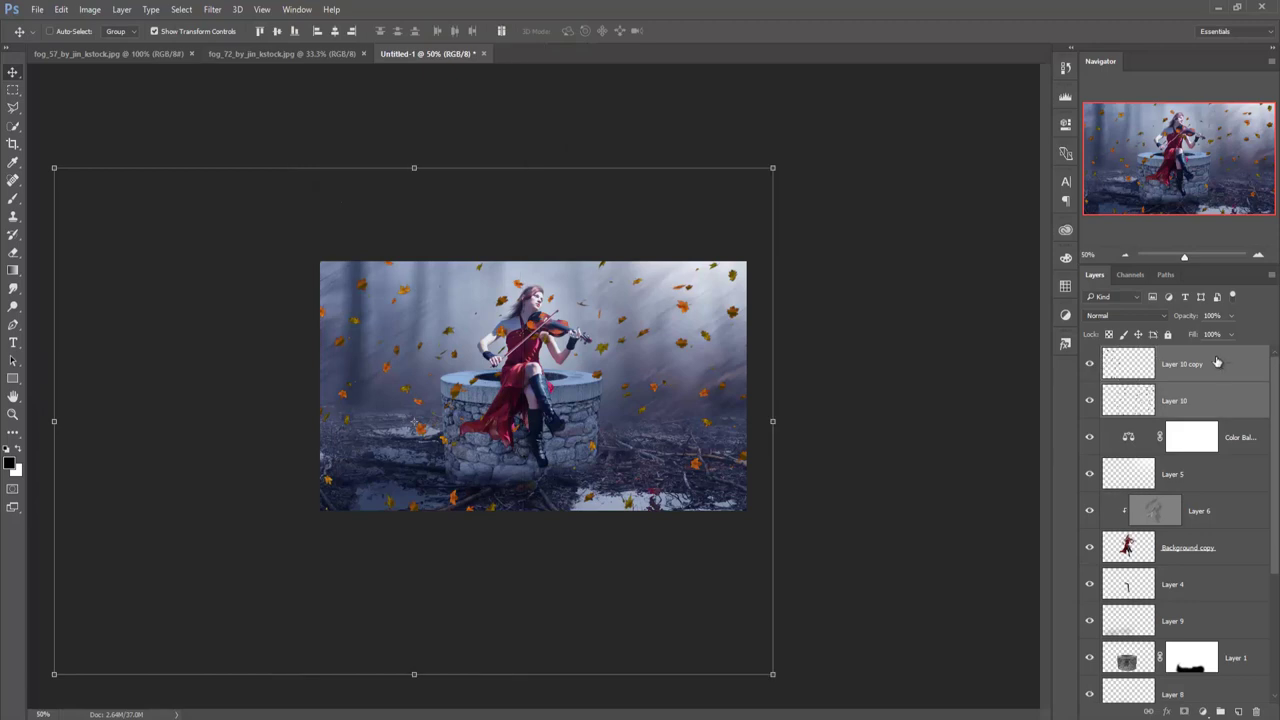
right_click(1215, 362)
click(1148, 342)
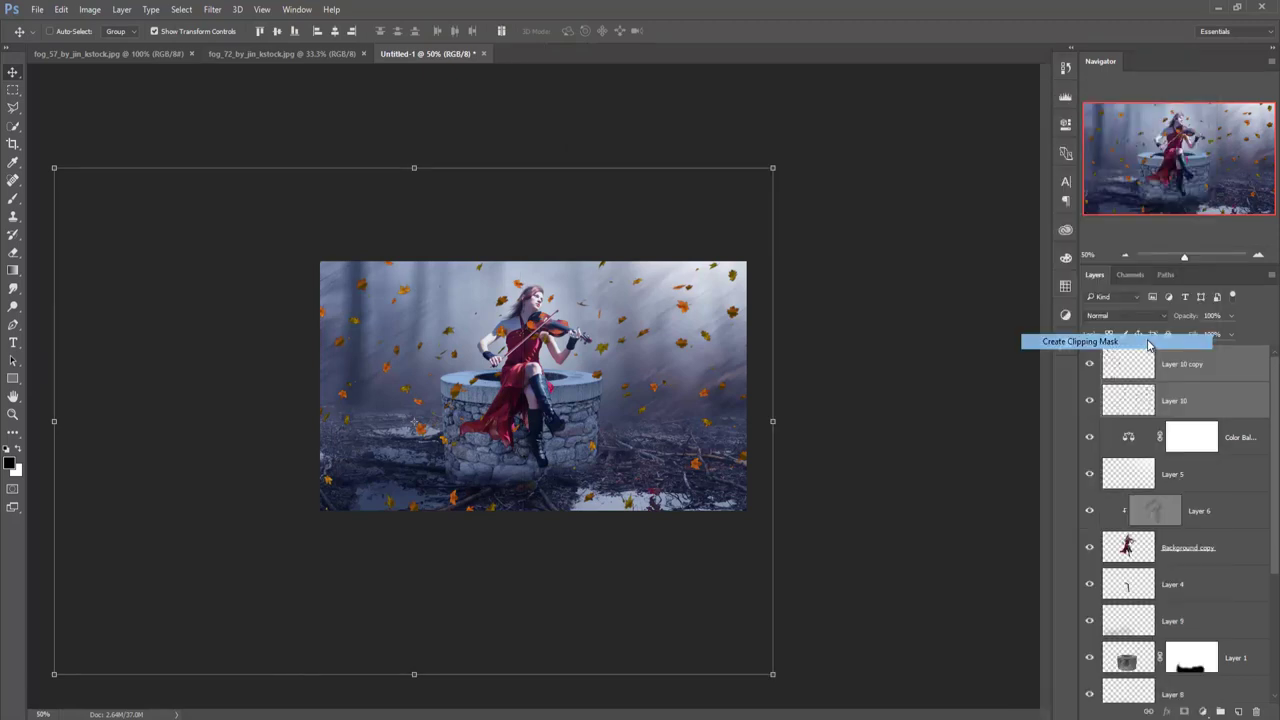
click(1222, 366)
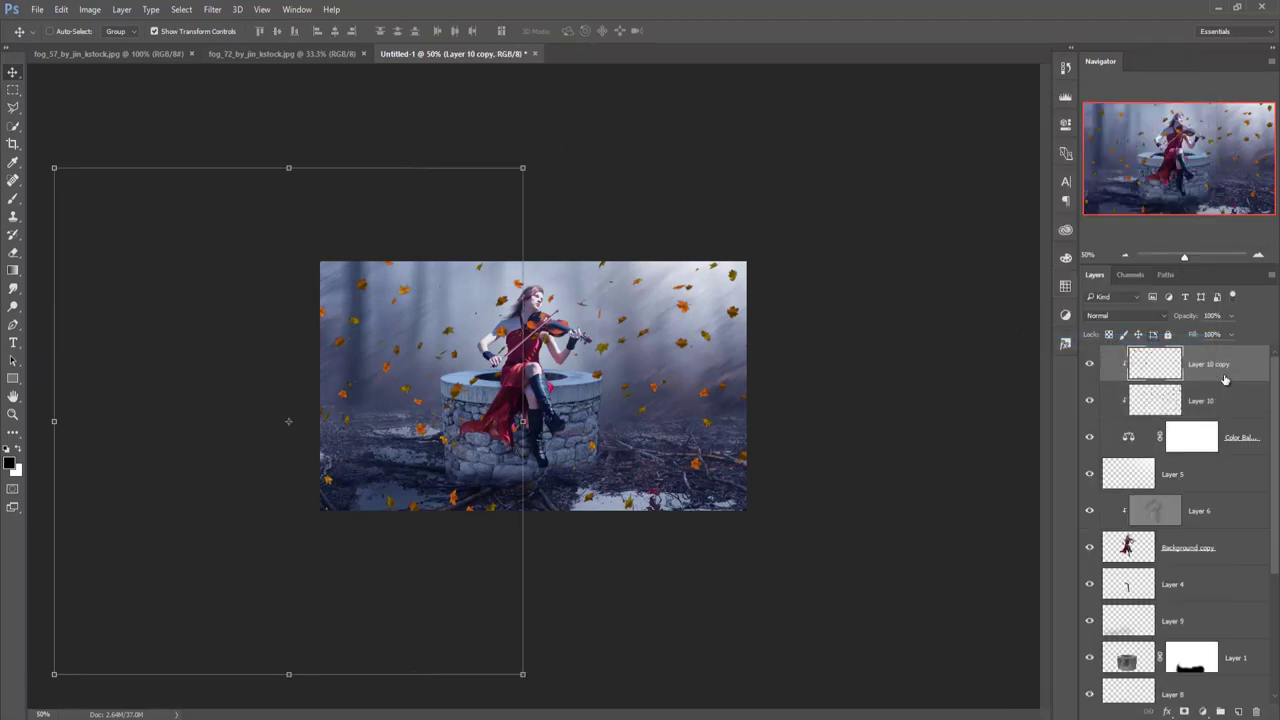
key(ctrl)
key(ctrl+alt+g)
Merge Layer 10 and Layer 10 copy into a single layer.
shift+click(1222, 400)
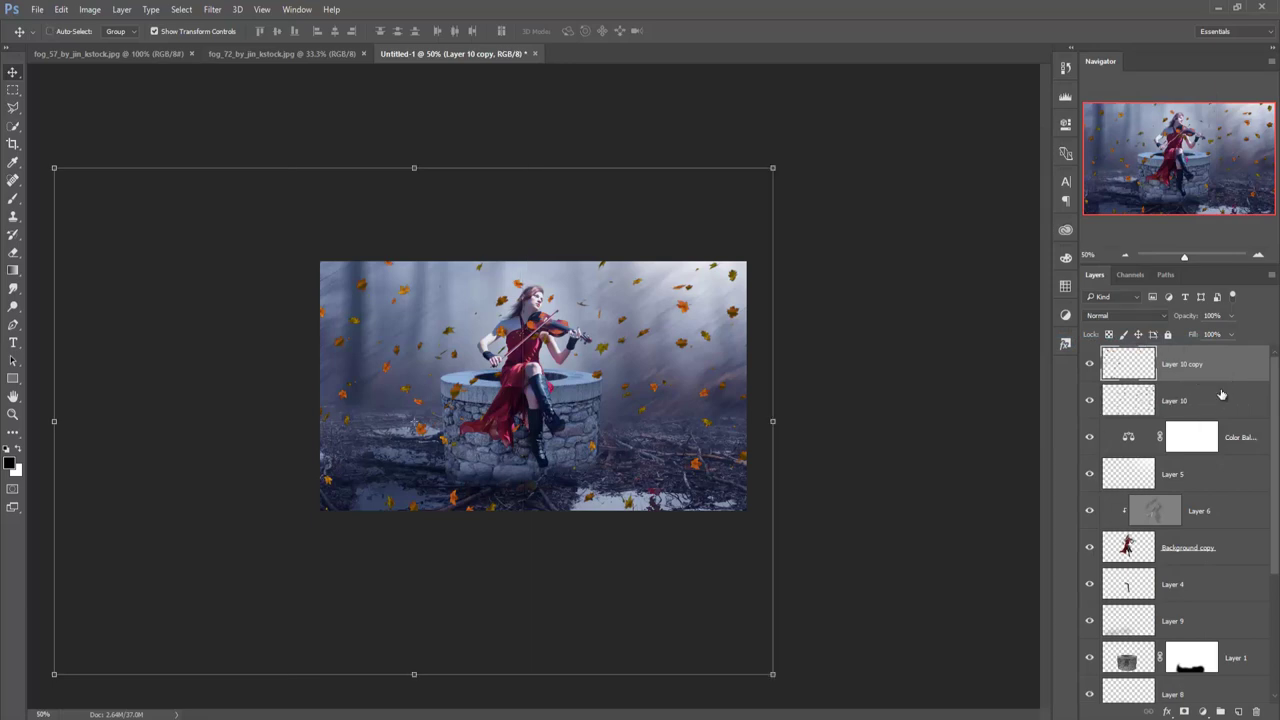
right_click(1222, 398)
click(1108, 504)
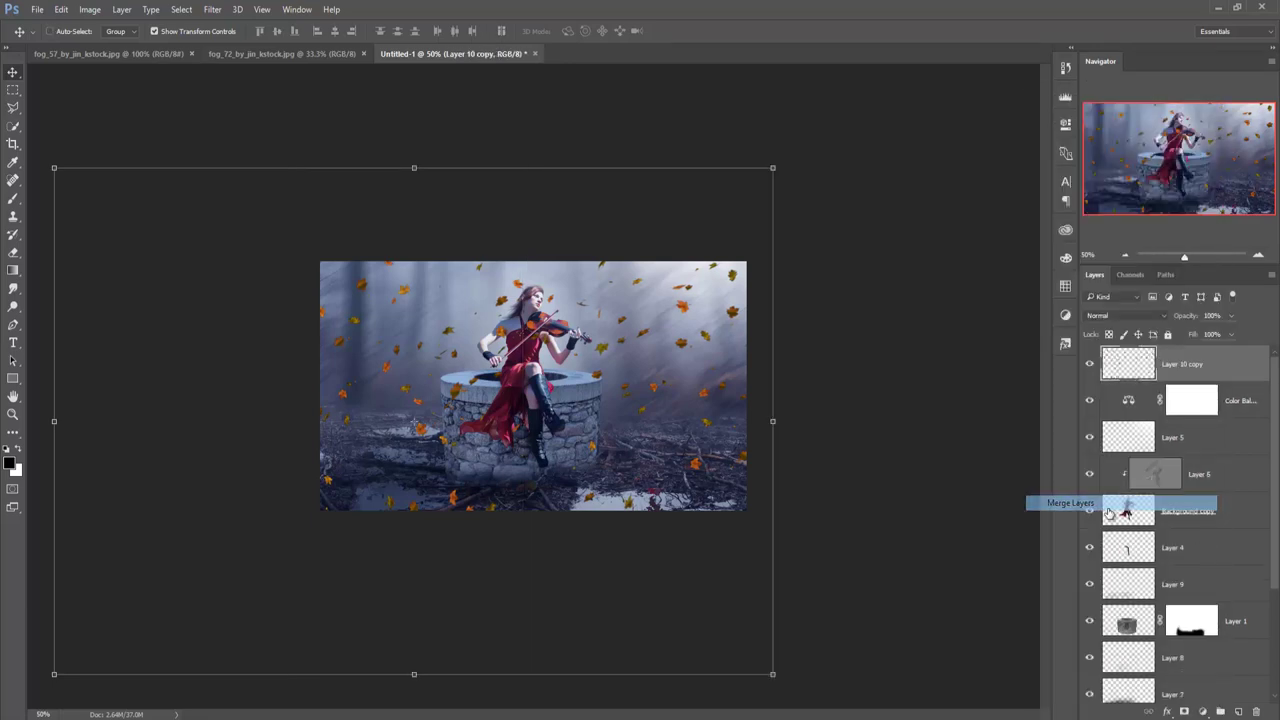
Apply a Motion Blur at angle 33 and distance 22 pixels to the merged leaves.
click(213, 10)
mouse_move(219, 162)
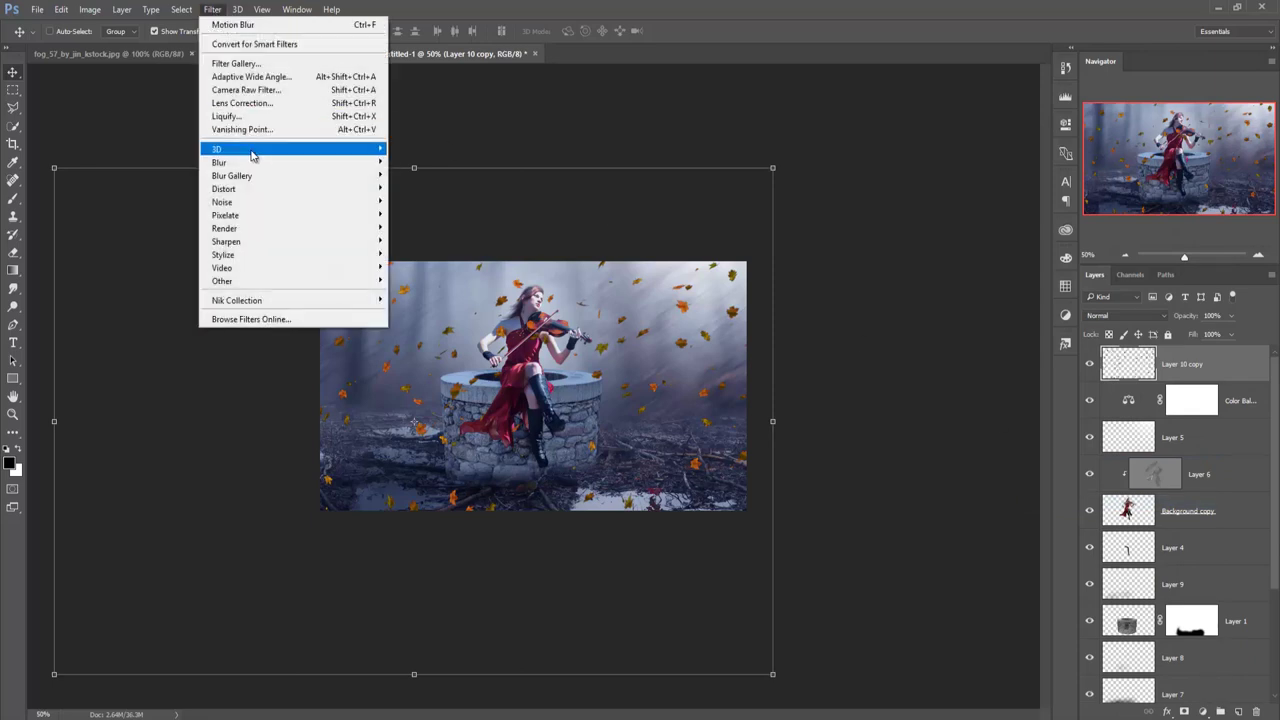
click(421, 241)
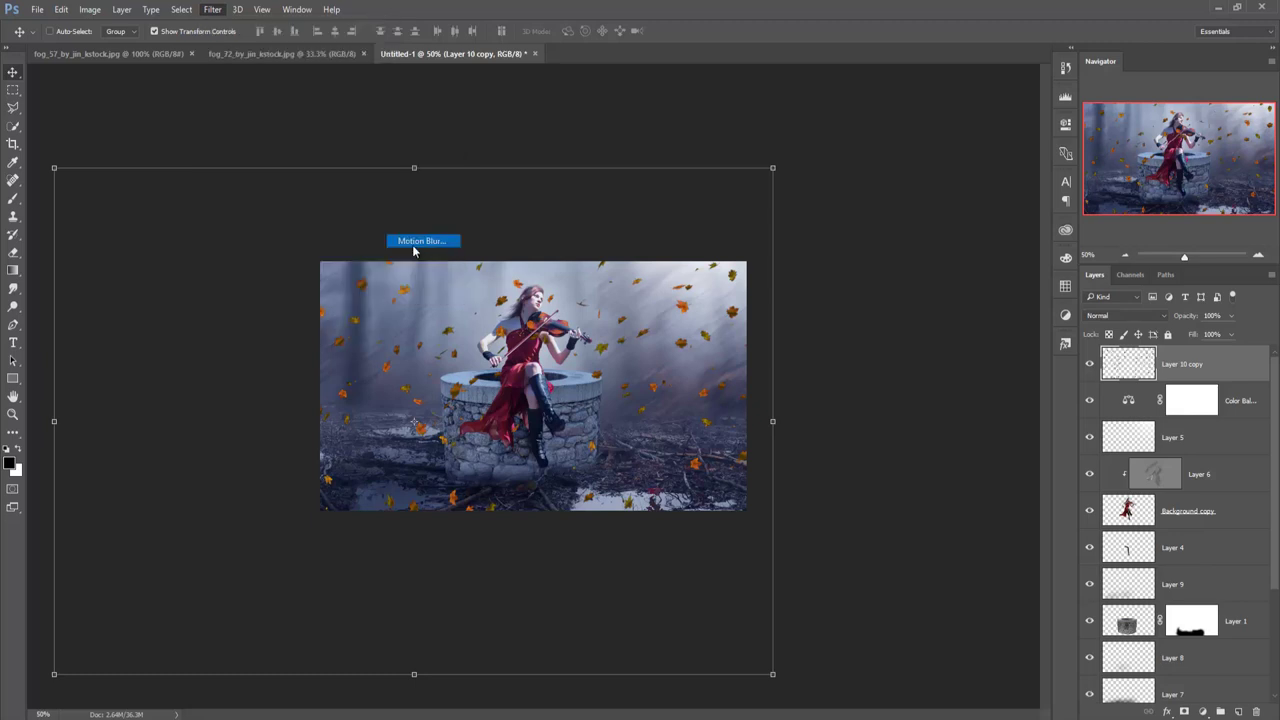
ctrl+click(928, 237)
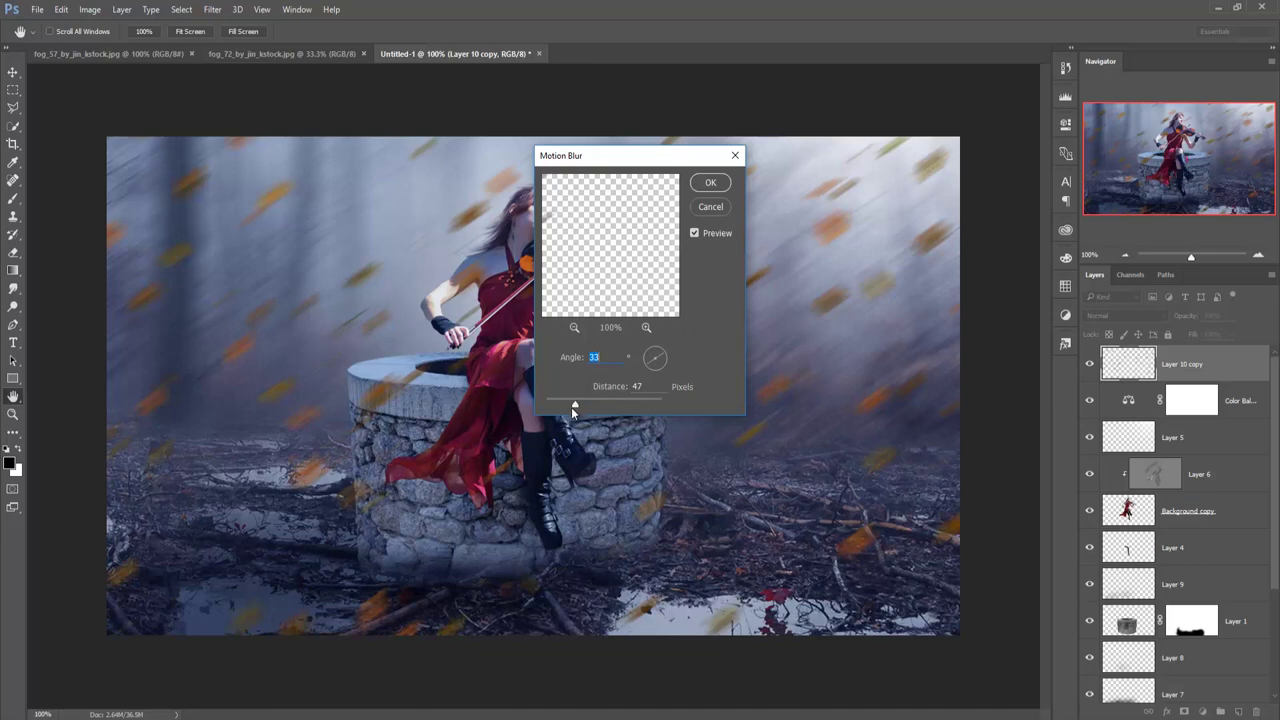
drag(574, 402, 559, 401)
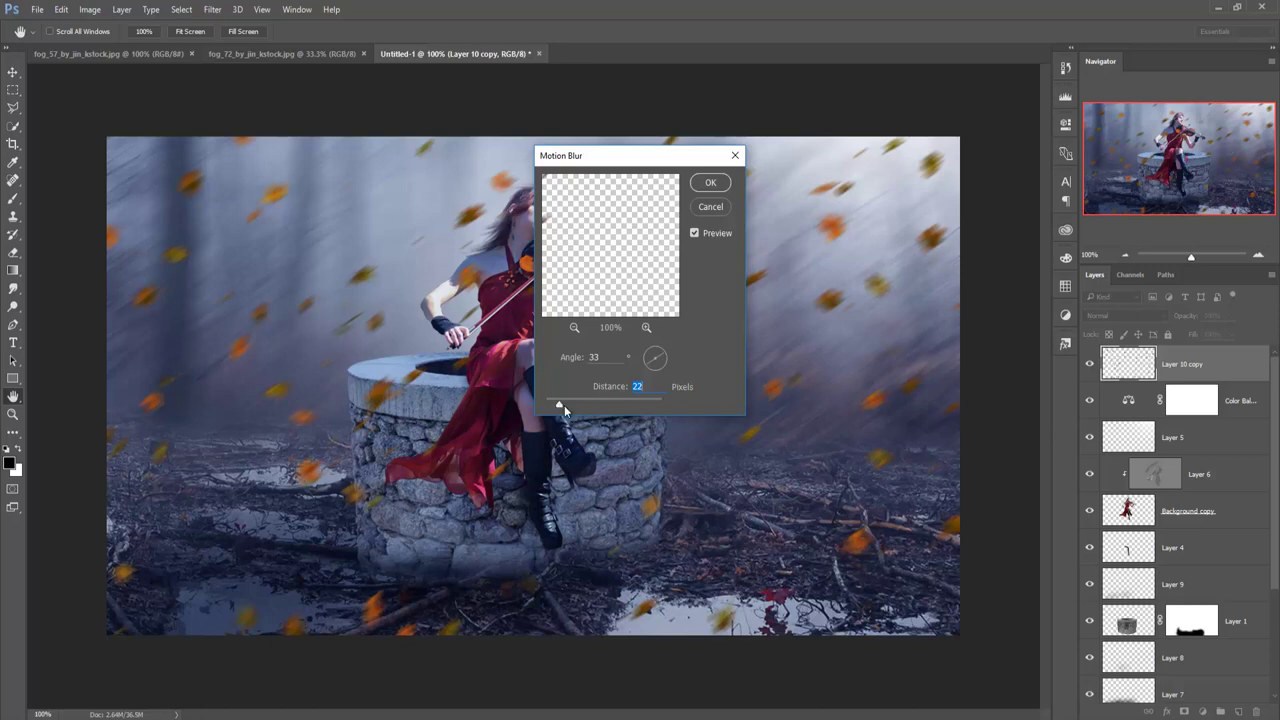
click(710, 182)
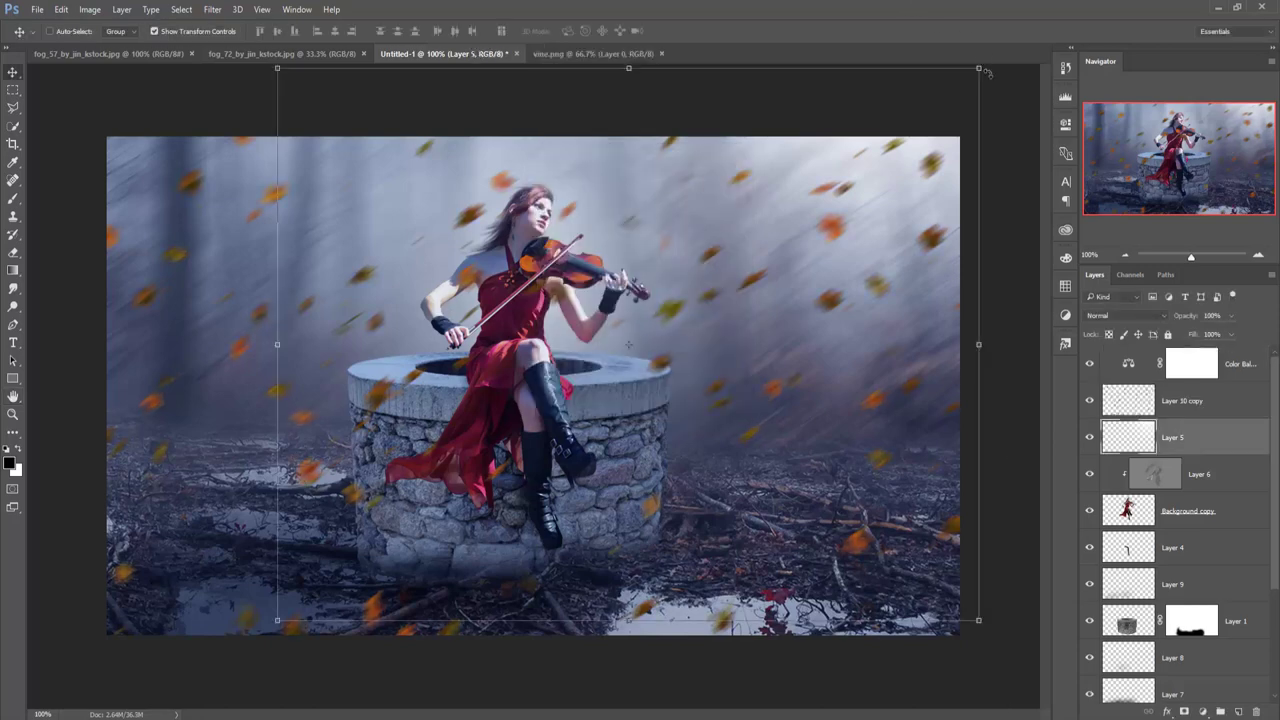
Stretch the Layer 5 haze to about 113.3% × 103.3%, extending it down and left.
drag(980, 69, 957, 136)
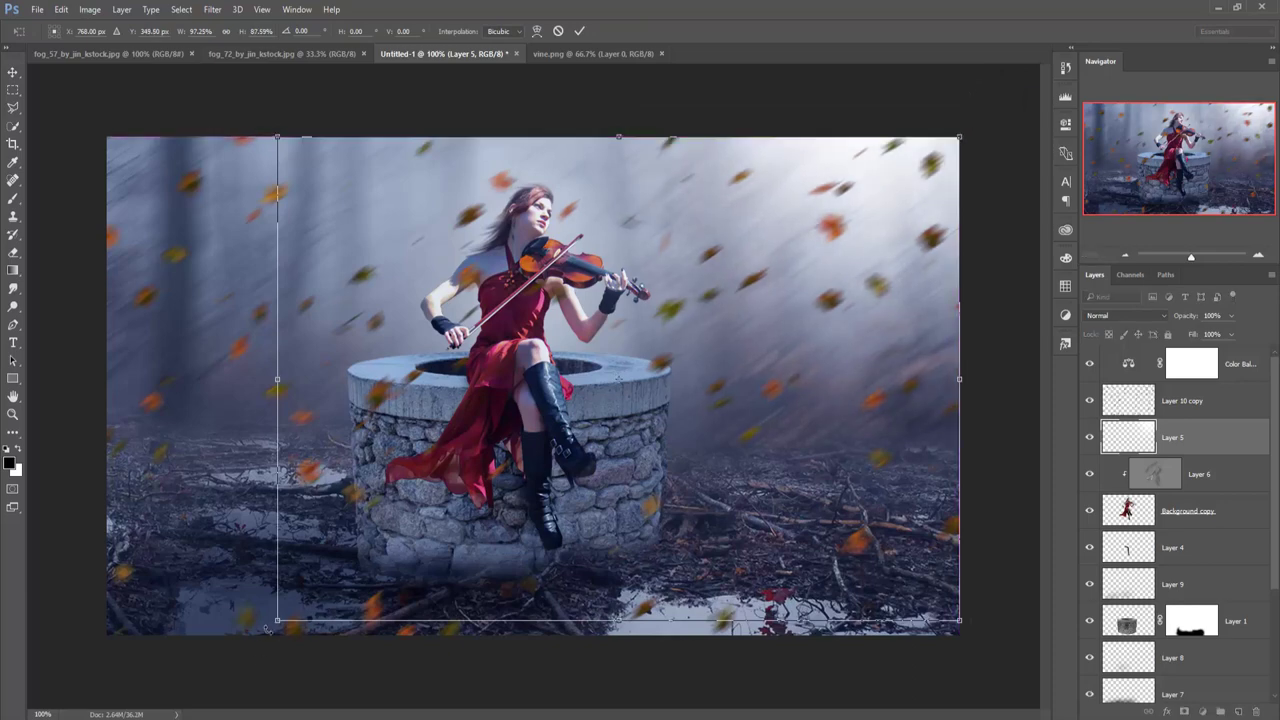
drag(277, 620, 165, 707)
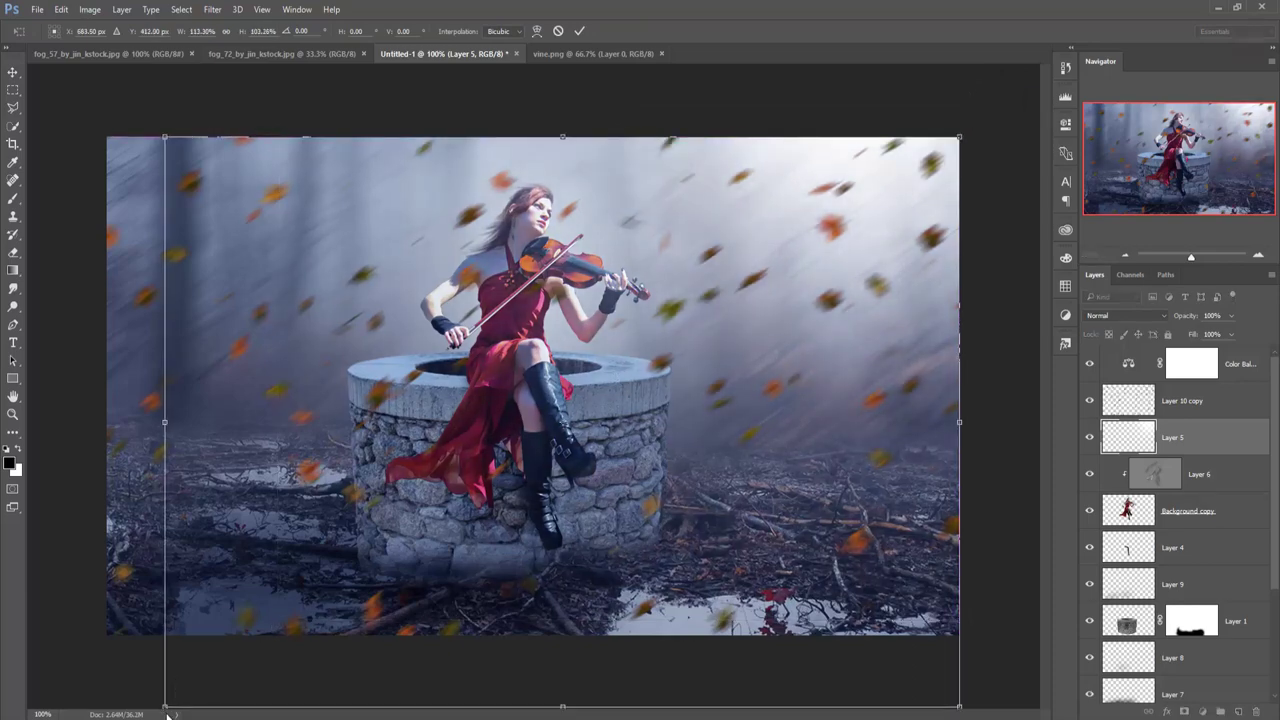
click(578, 32)
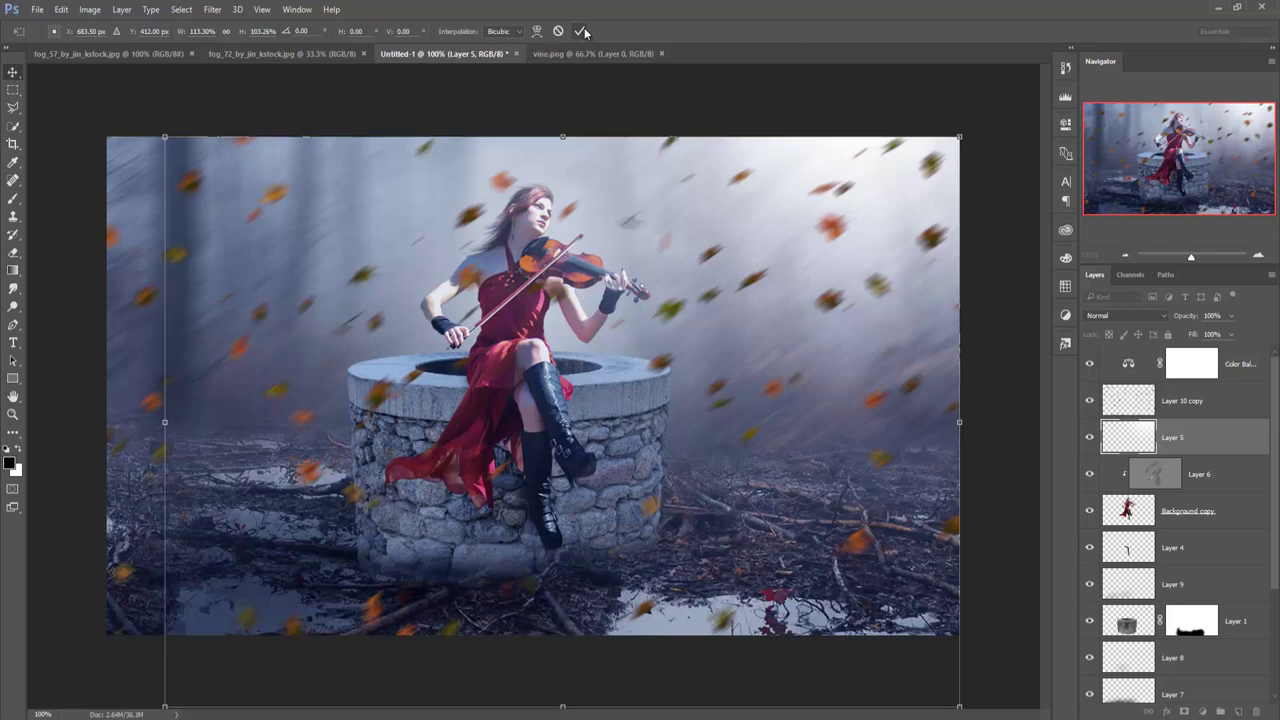
click(1235, 367)
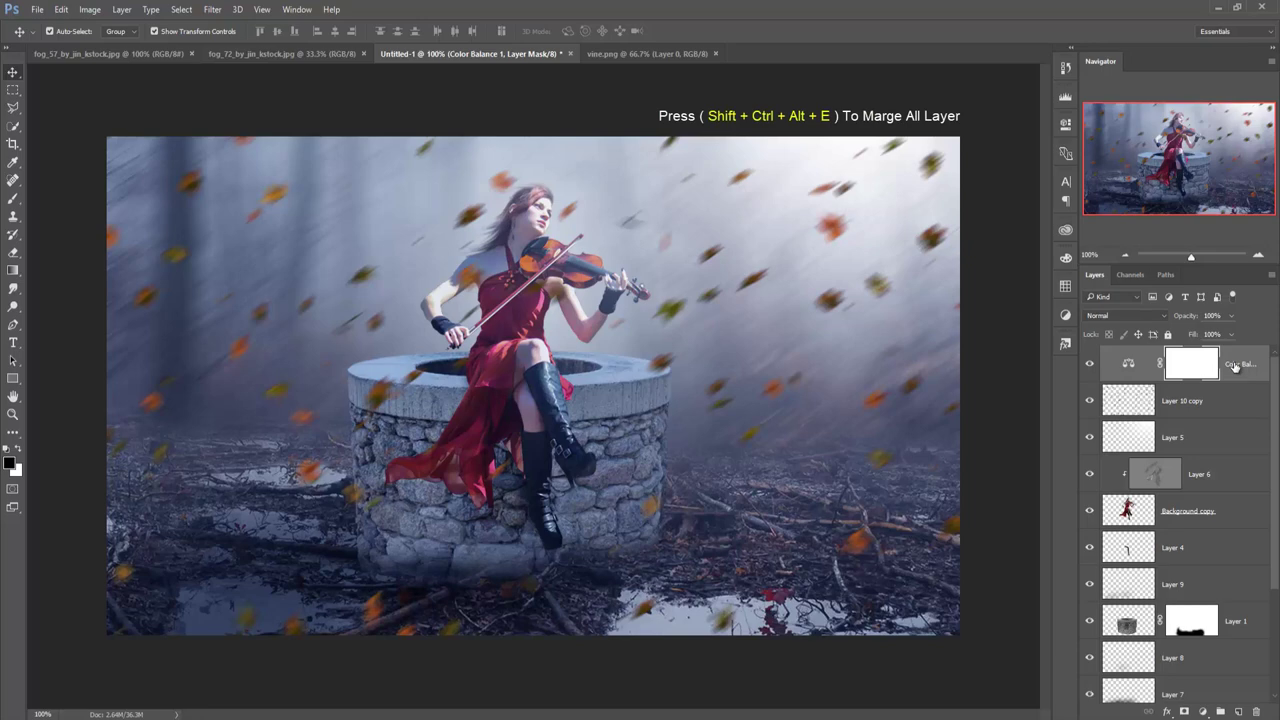
Stamp all visible layers into a new layer and duplicate it as Layer 10 copy 2.
key(shift+ctrl+alt+e)
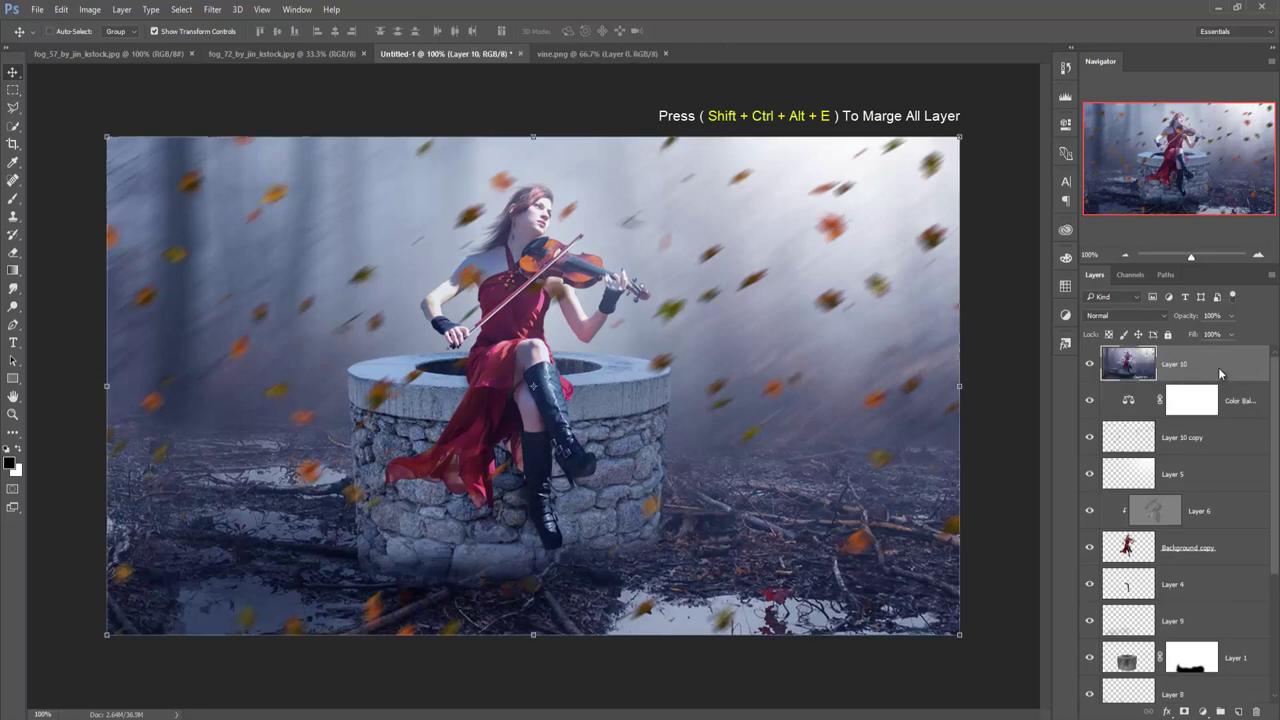
right_click(1218, 367)
click(1068, 163)
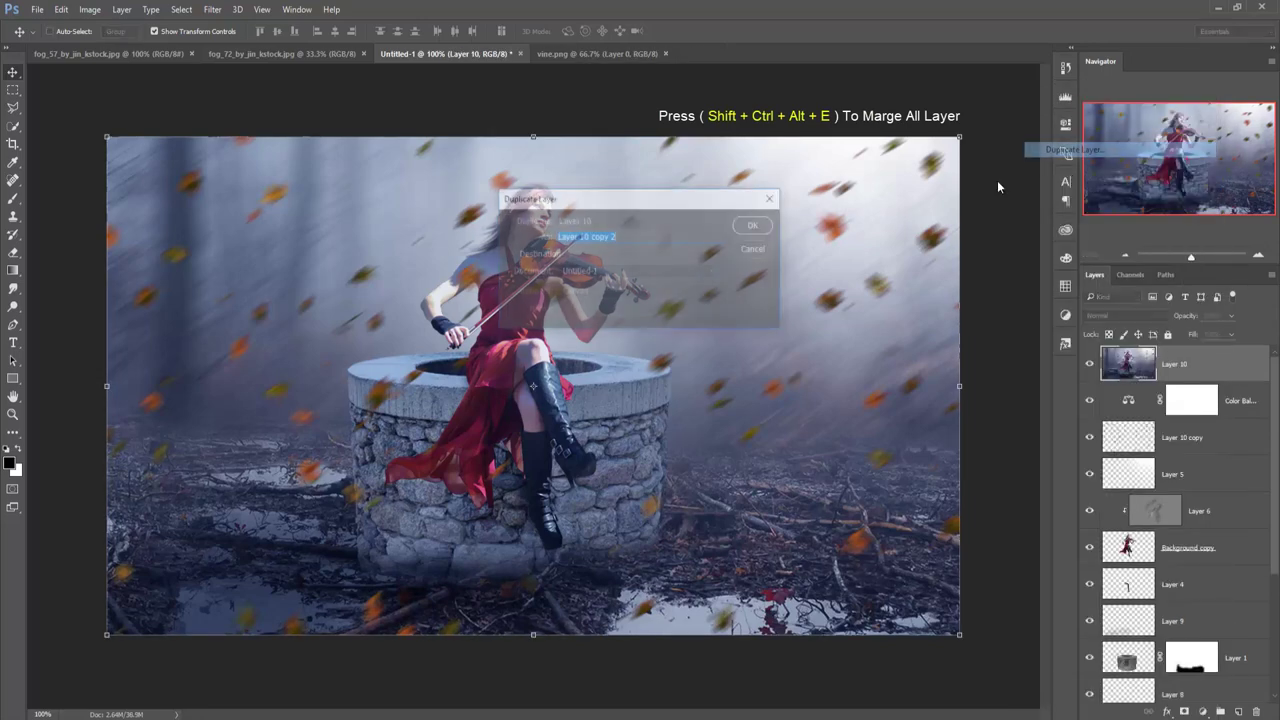
click(756, 225)
In Camera Raw, warm Temperature to +5, boost Saturation and raise Sharpening to 45.
click(213, 9)
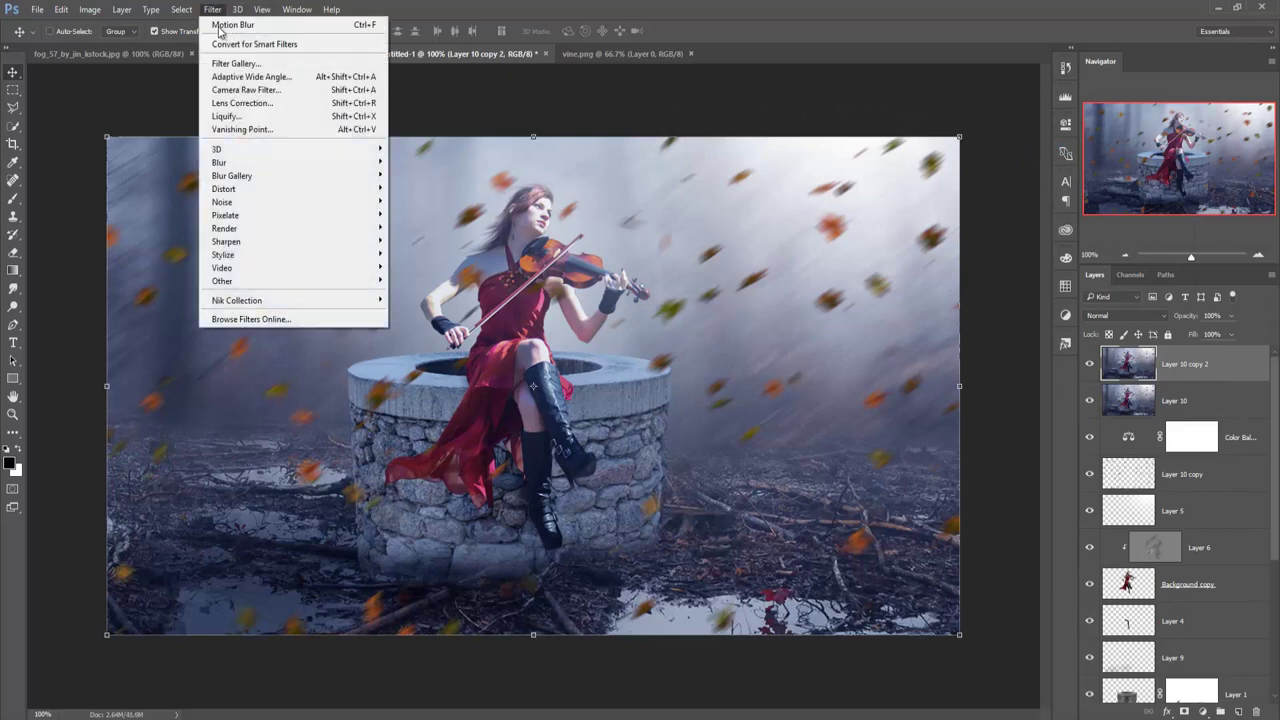
click(240, 89)
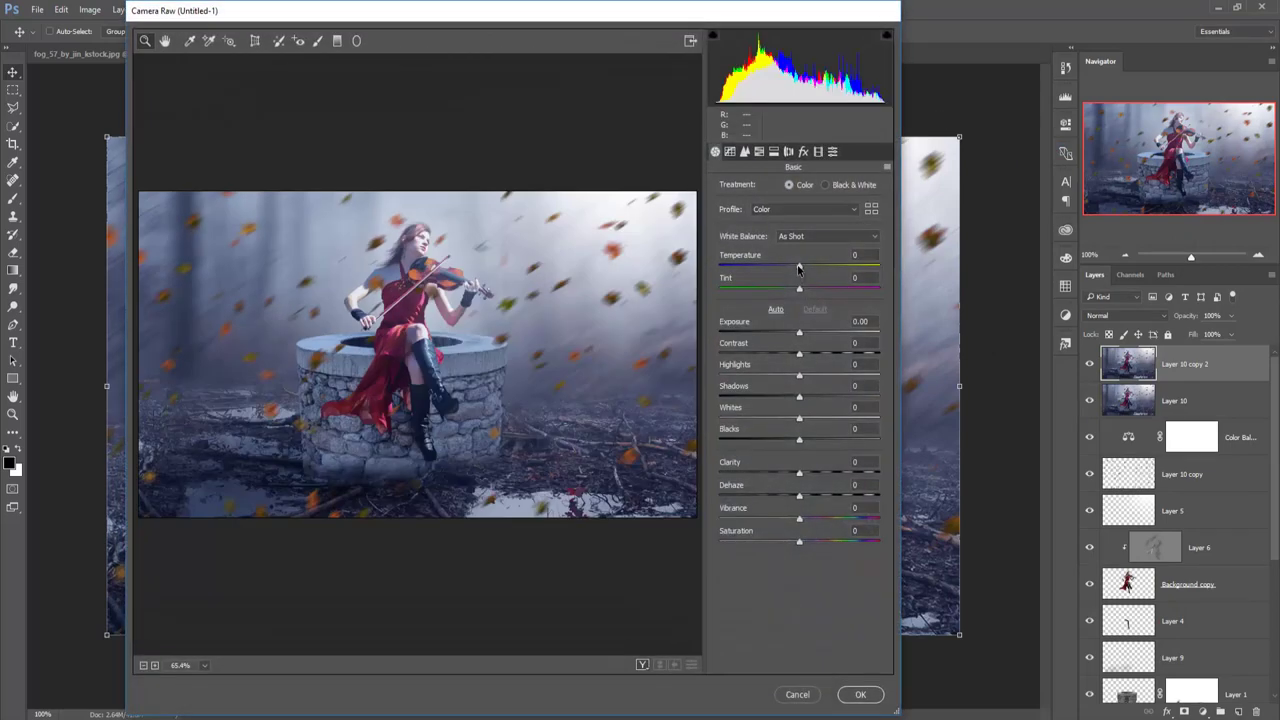
drag(799, 268, 804, 270)
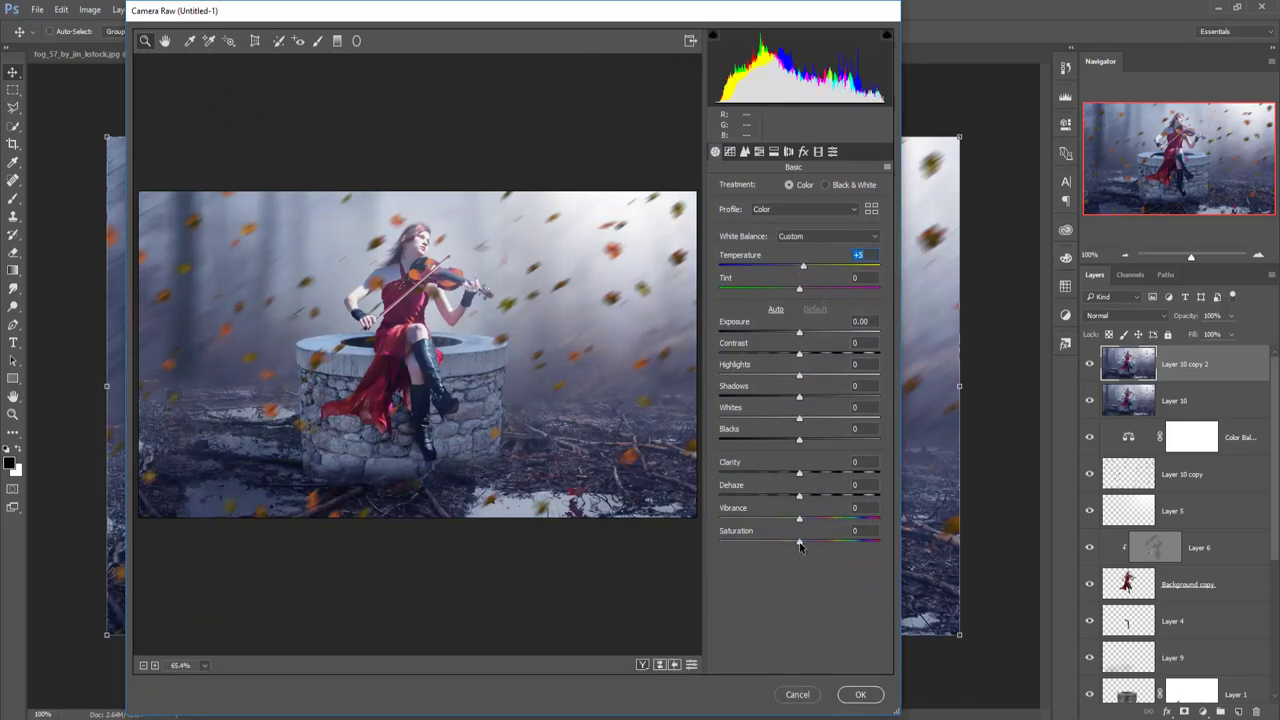
drag(800, 545, 818, 546)
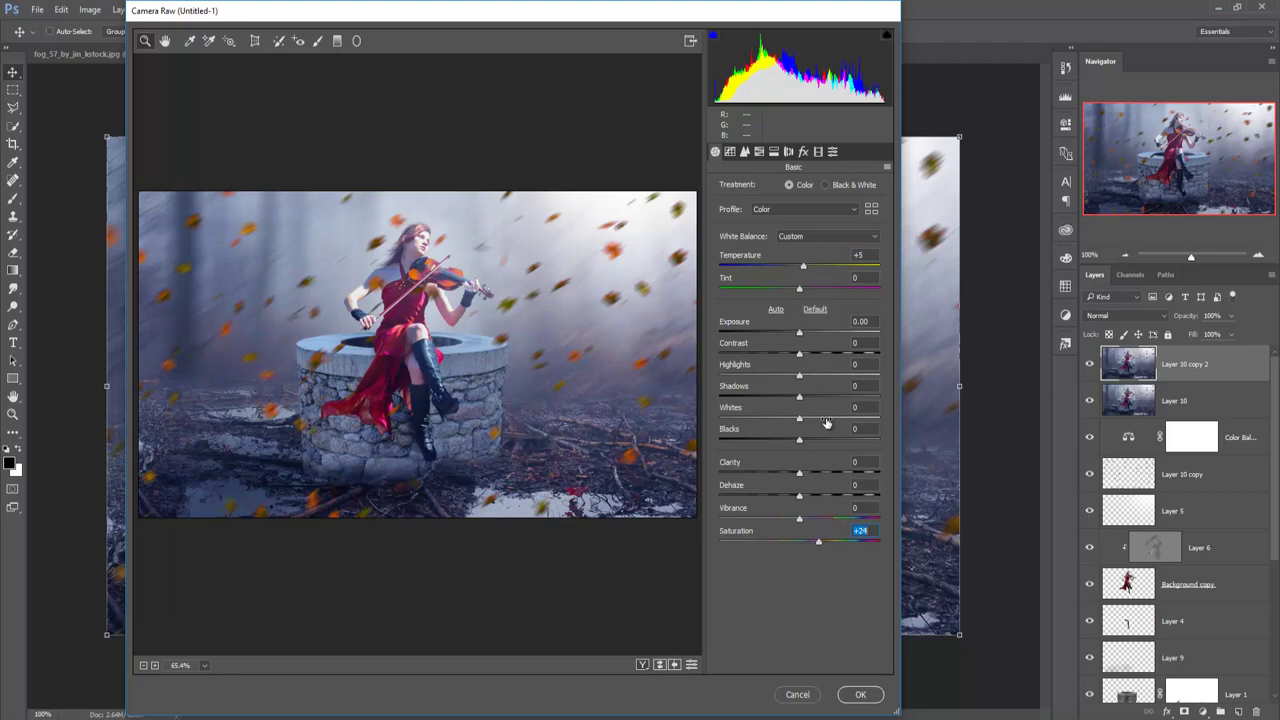
click(745, 152)
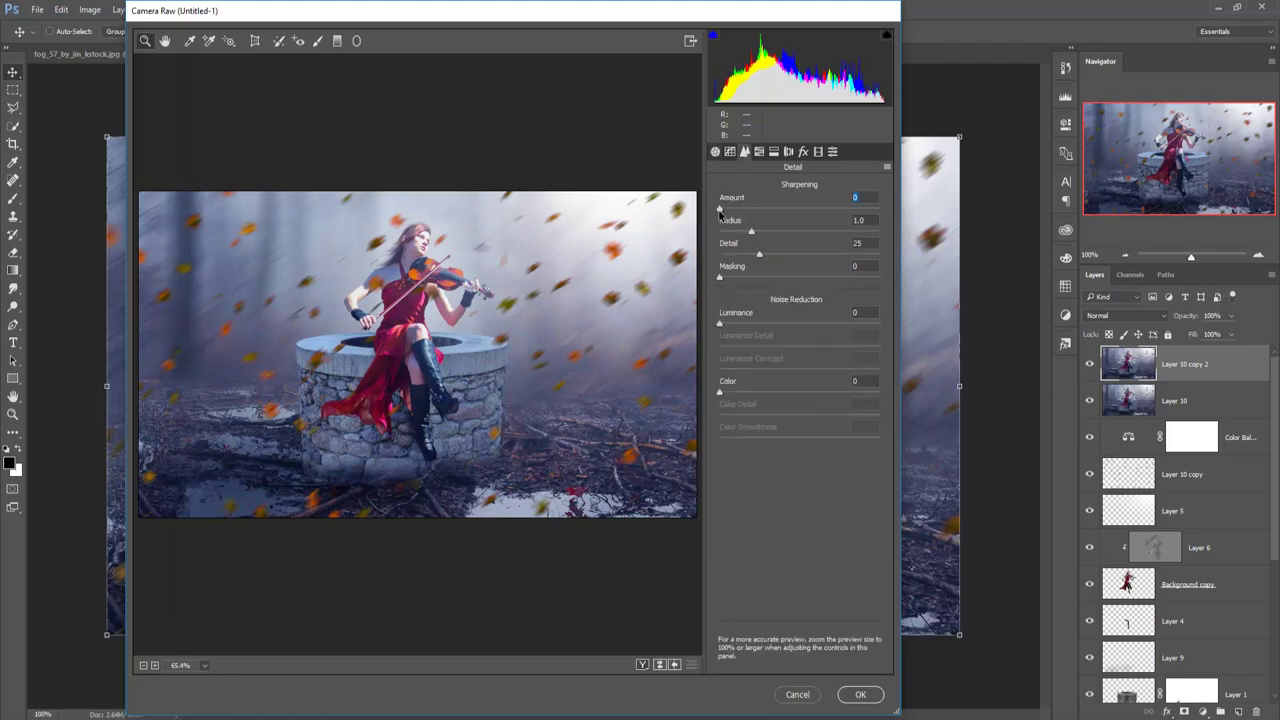
drag(720, 213, 772, 213)
Split-tone highlights to hue 51/saturation 9 and shadows to hue 240/saturation 13, then apply.
click(804, 152)
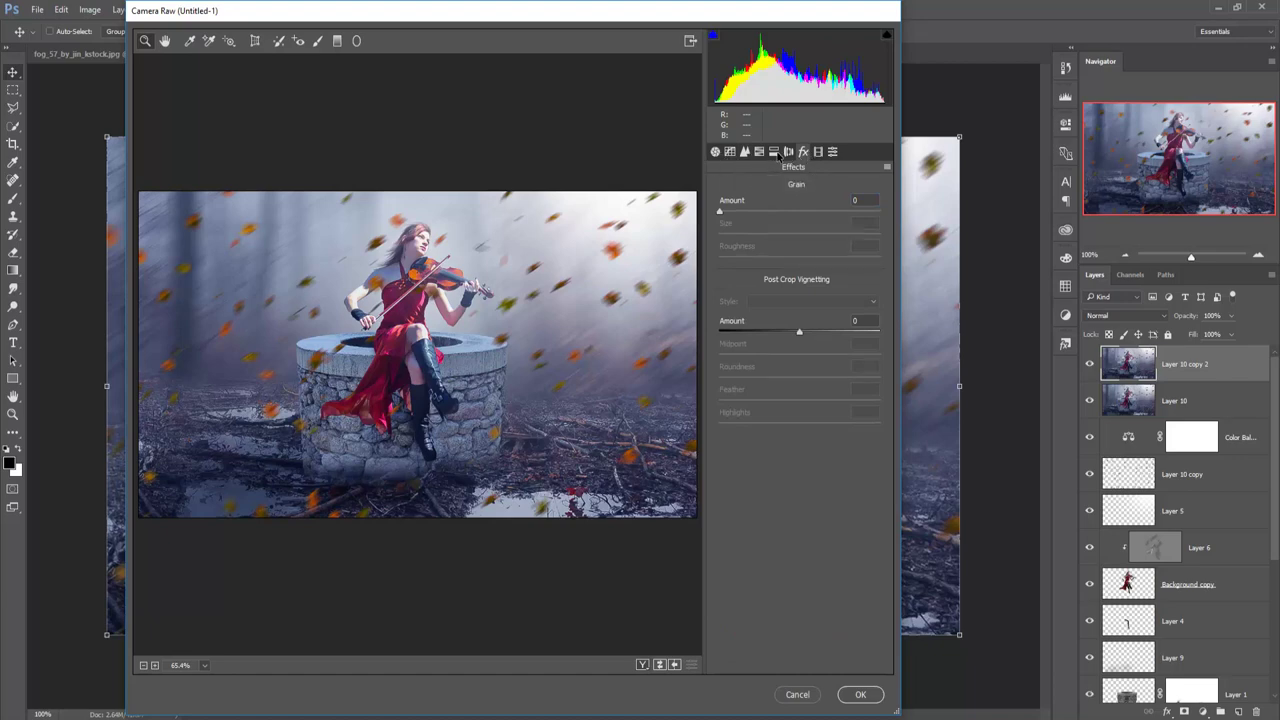
click(774, 152)
mouse_move(720, 211)
mouse_down()
mouse_move(737, 213)
mouse_move(734, 235)
mouse_up()
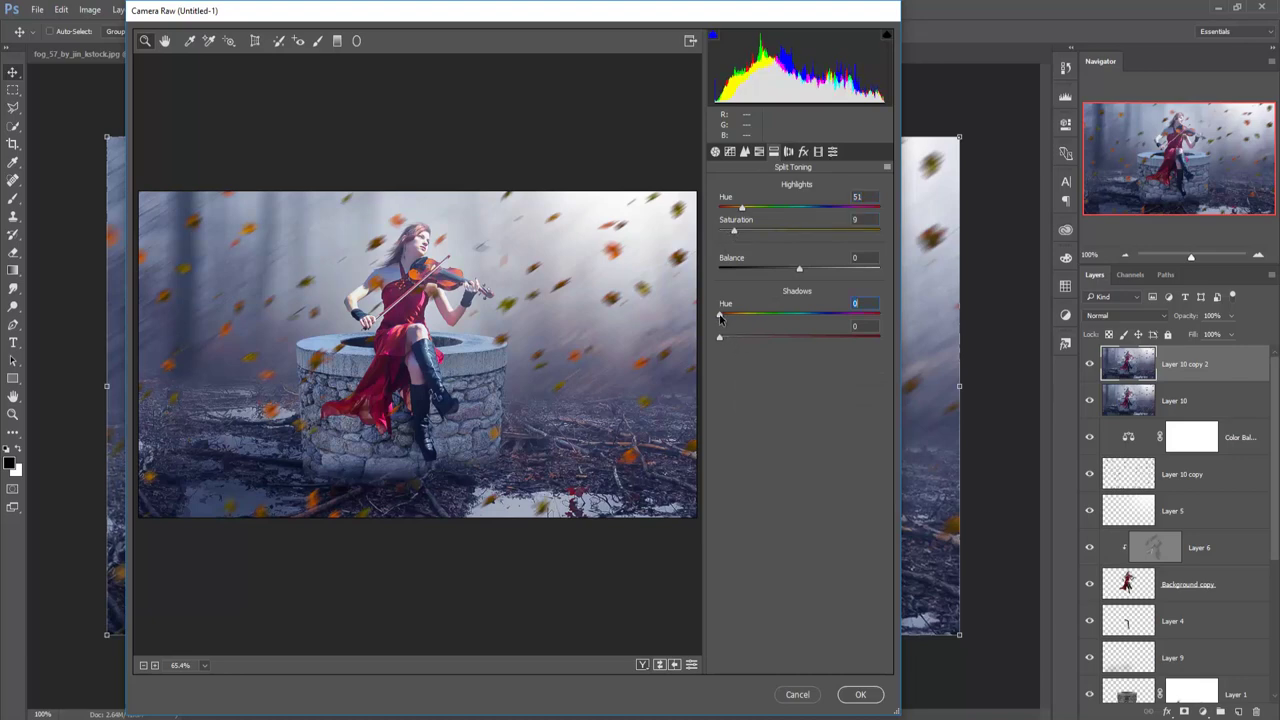
mouse_move(720, 317)
mouse_down()
mouse_move(828, 317)
mouse_move(827, 355)
mouse_up()
drag(719, 340, 735, 342)
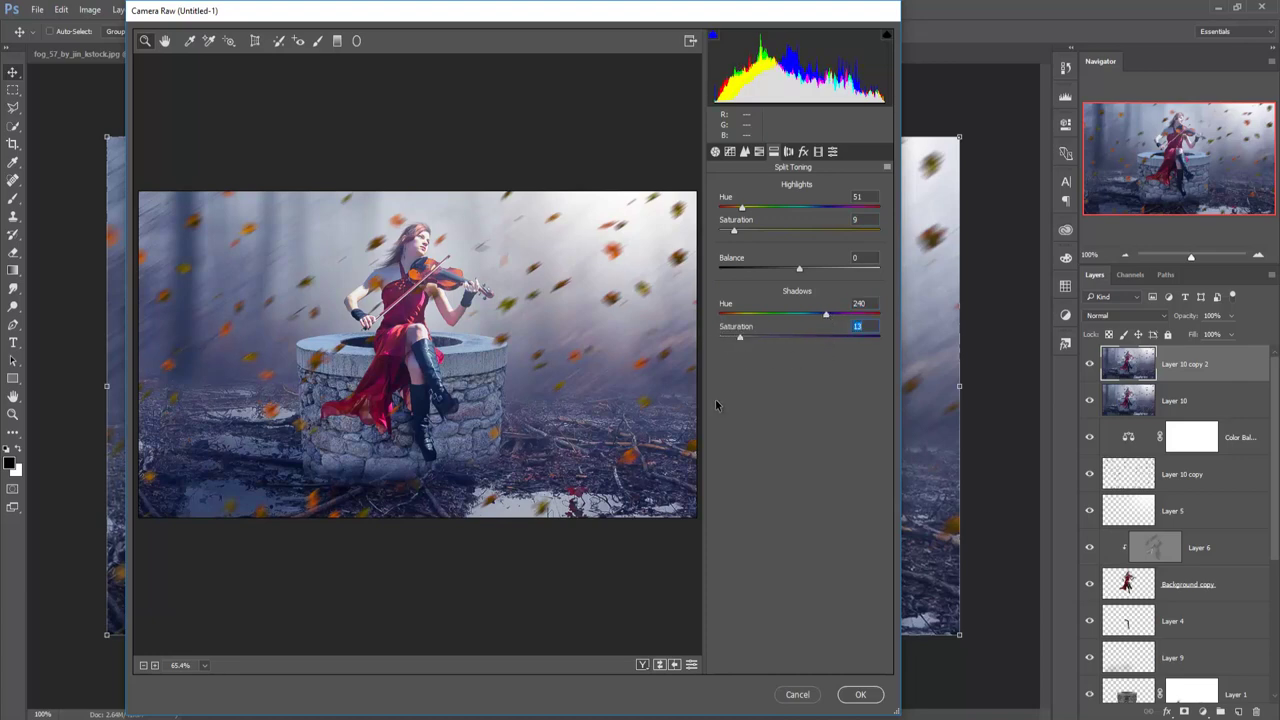
click(857, 691)
Apply Color Efex Pro 4 Brilliance / Warmth with Warmth 15% and Perceptual Saturation 17%.
click(212, 9)
mouse_move(237, 300)
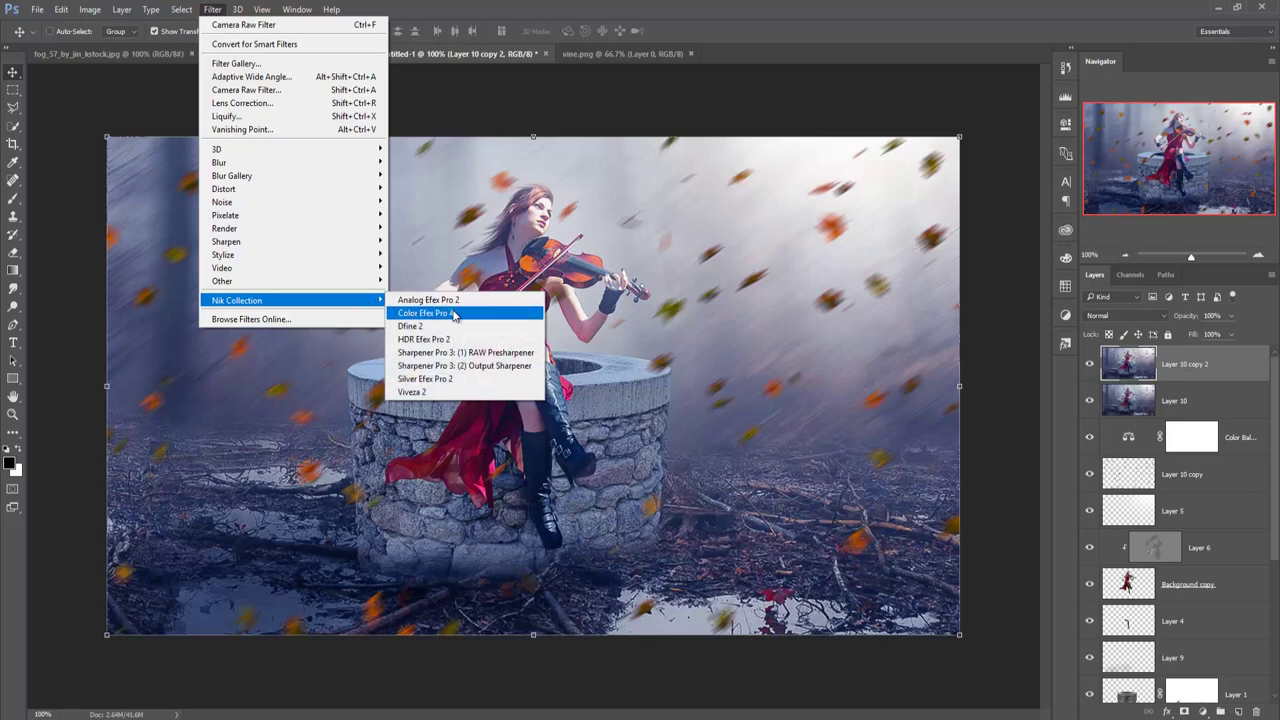
click(425, 313)
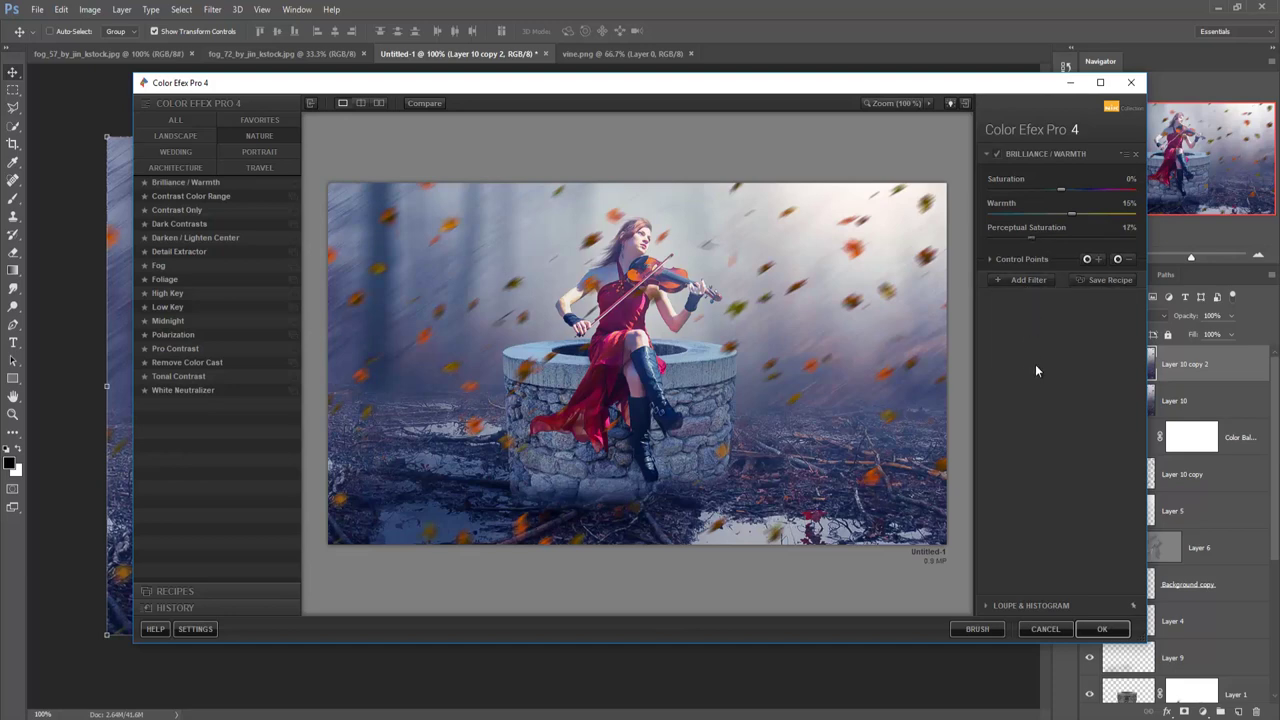
click(1090, 631)
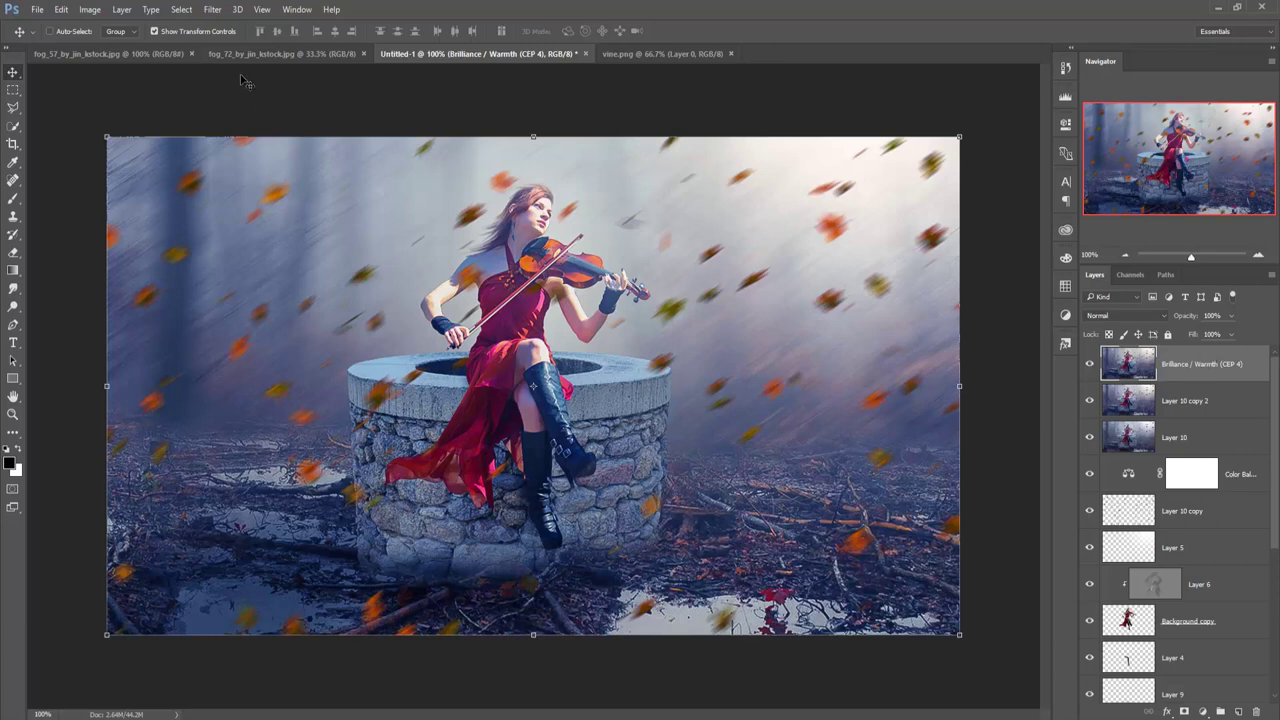
Add a Warming Filter (85) photo filter at 25% density and stamp everything into Layer 11.
click(1203, 711)
click(1158, 588)
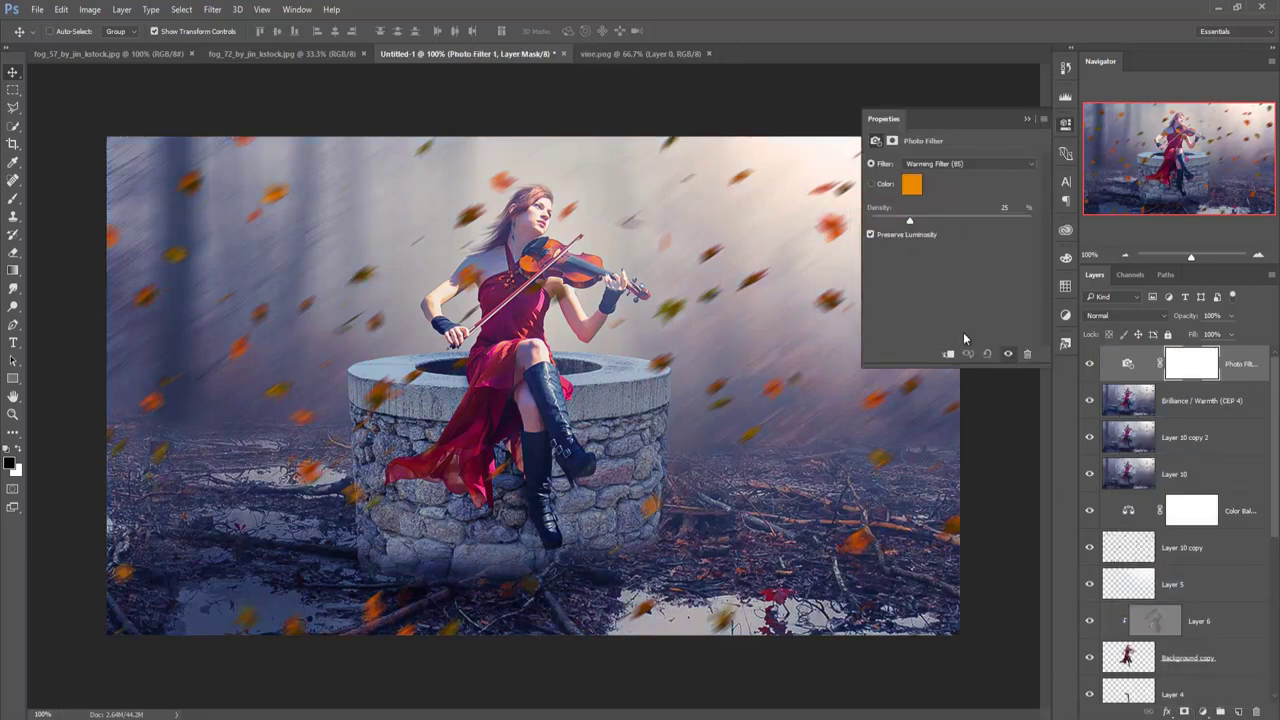
click(1027, 120)
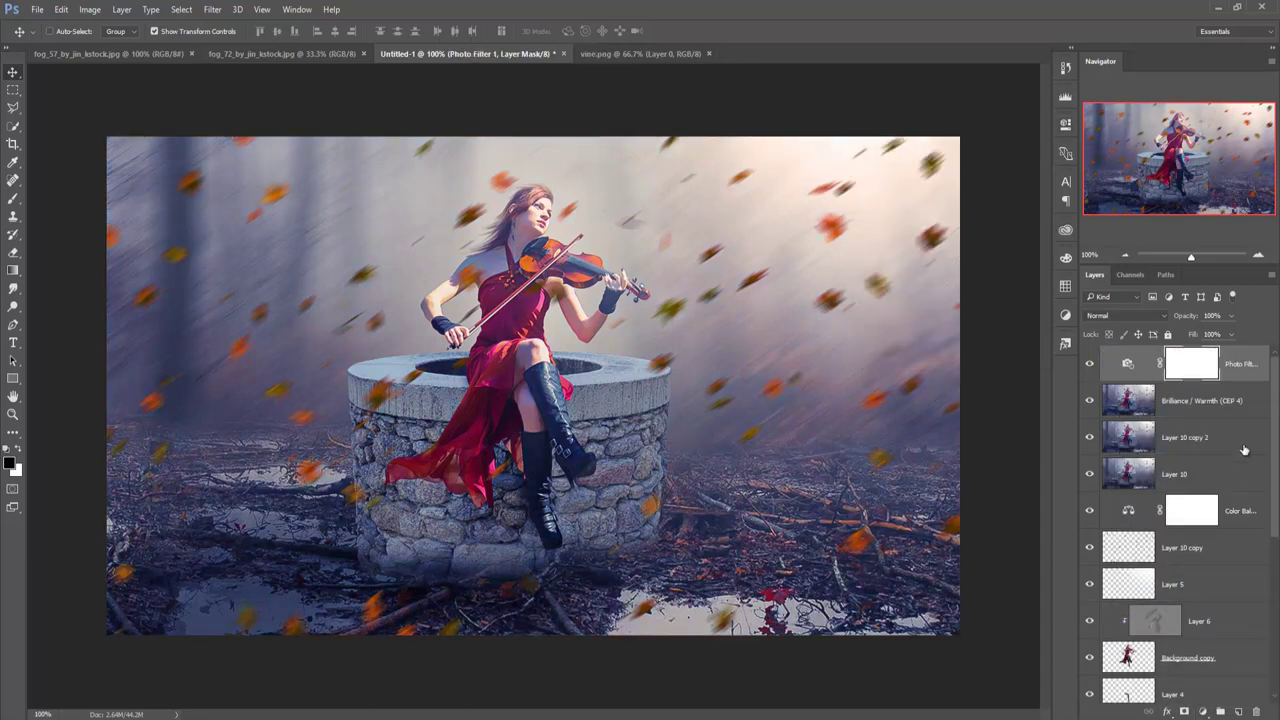
click(1250, 376)
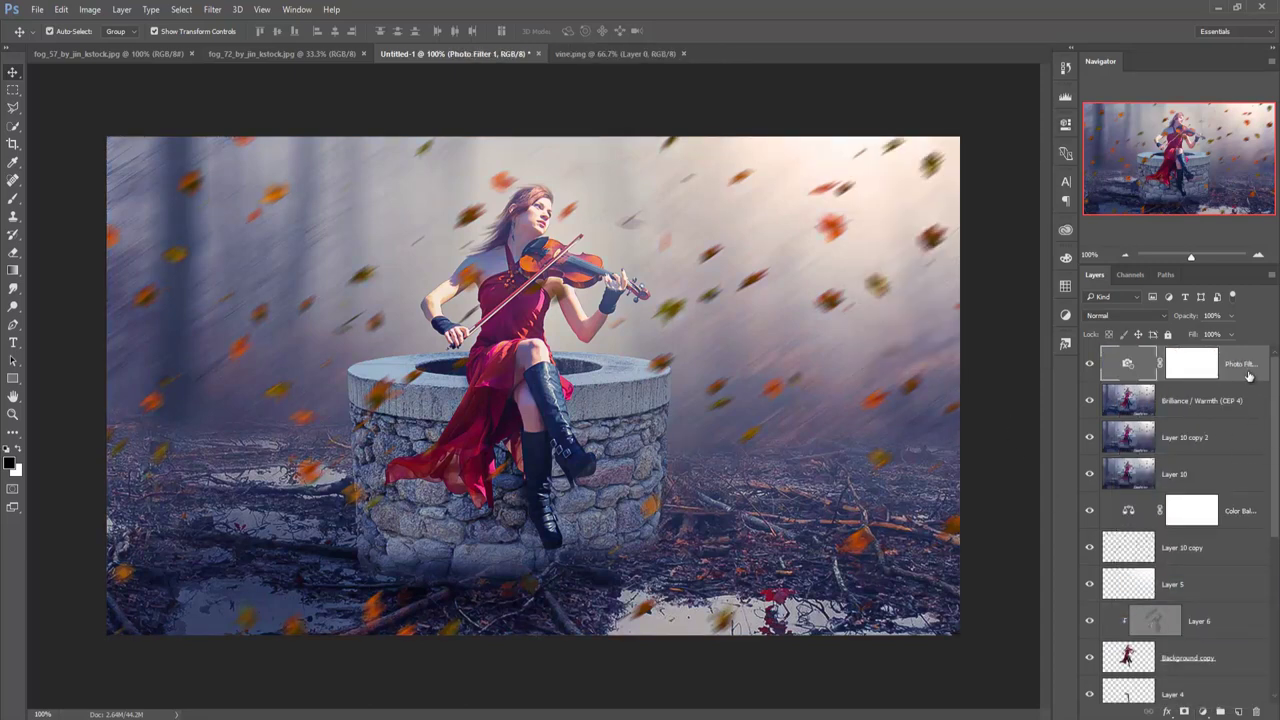
key(ctrl+shift+alt+e)
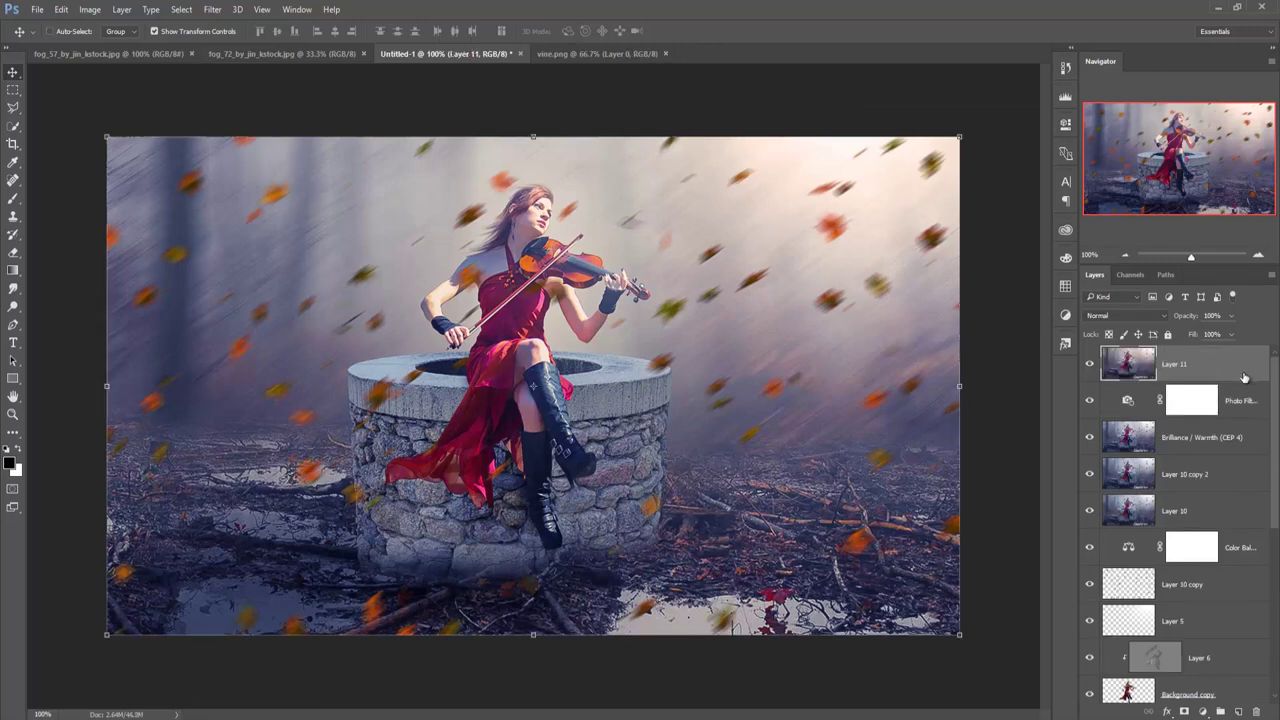